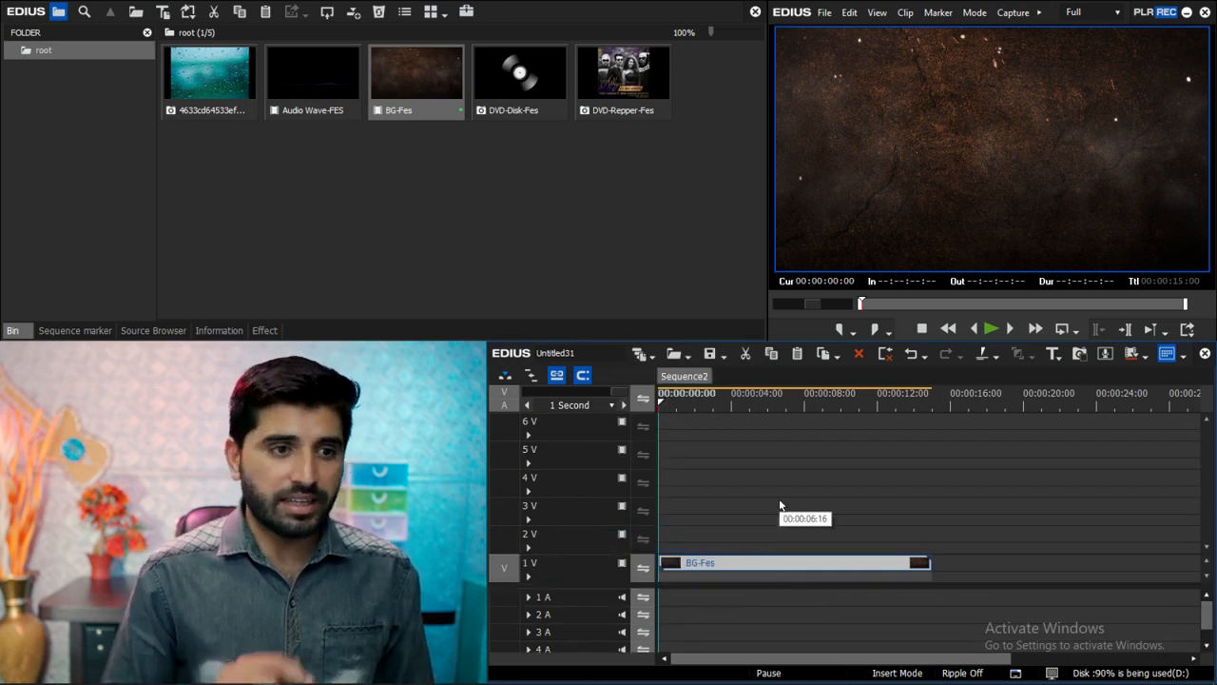
Clear the BG-Fes clip from the Sequence2 timeline
key(ctrl+a)
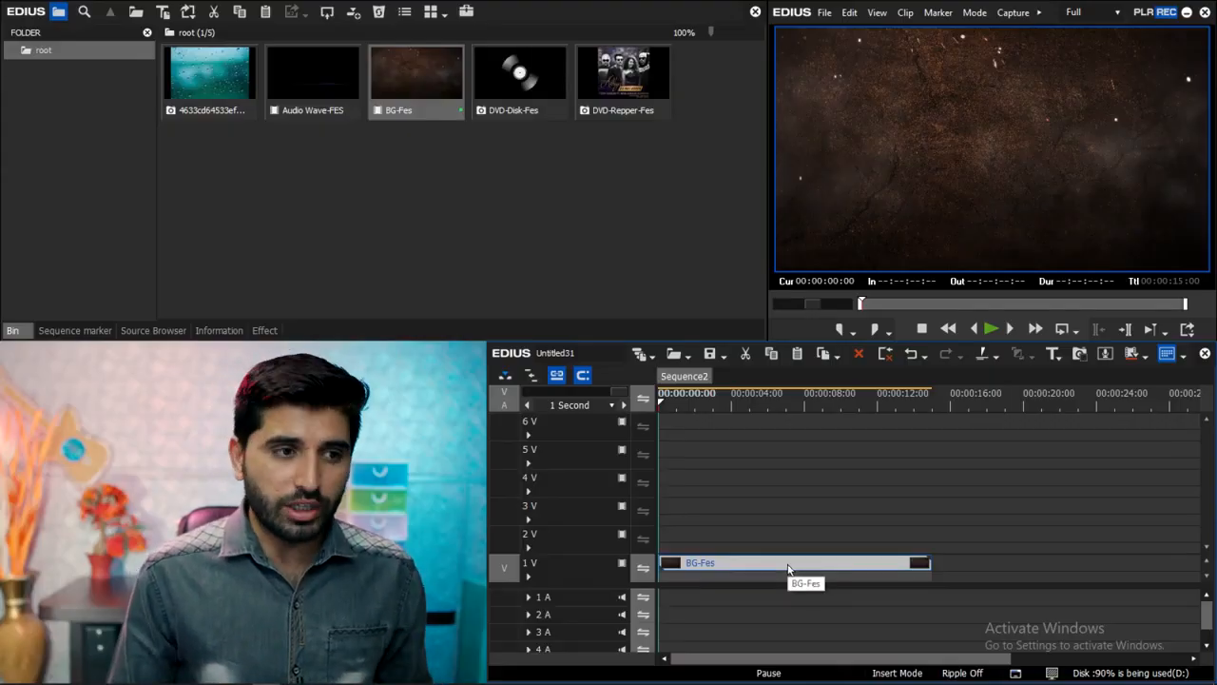
key(Delete)
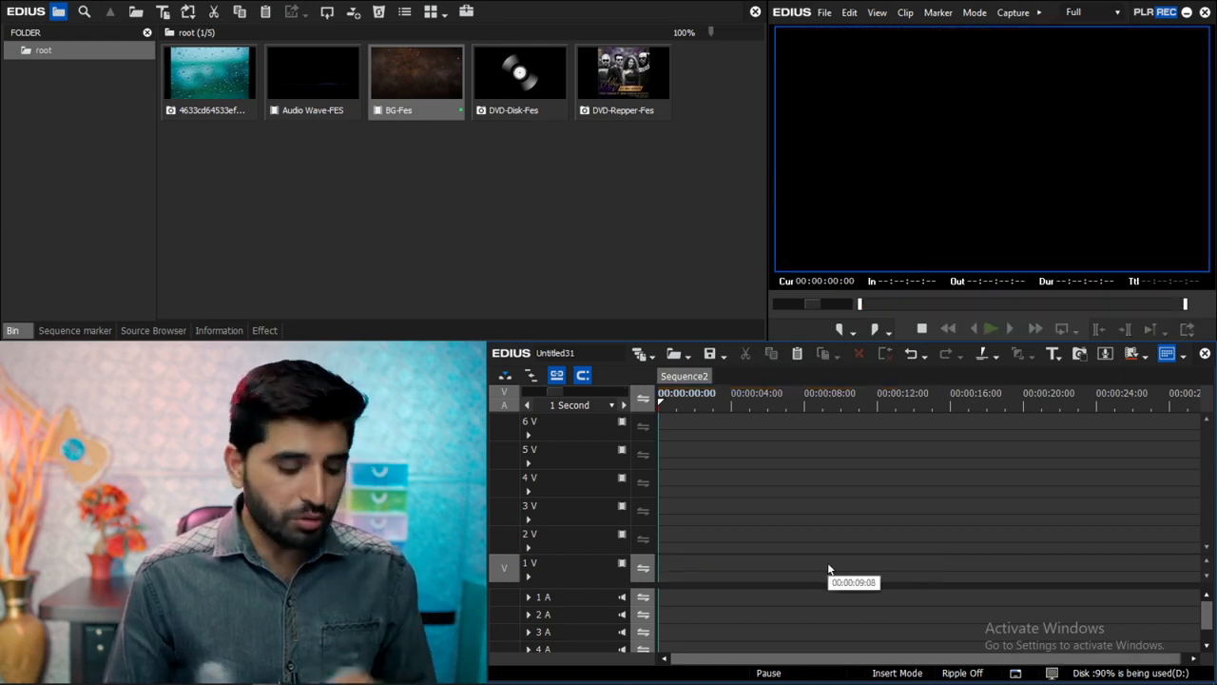
click(799, 397)
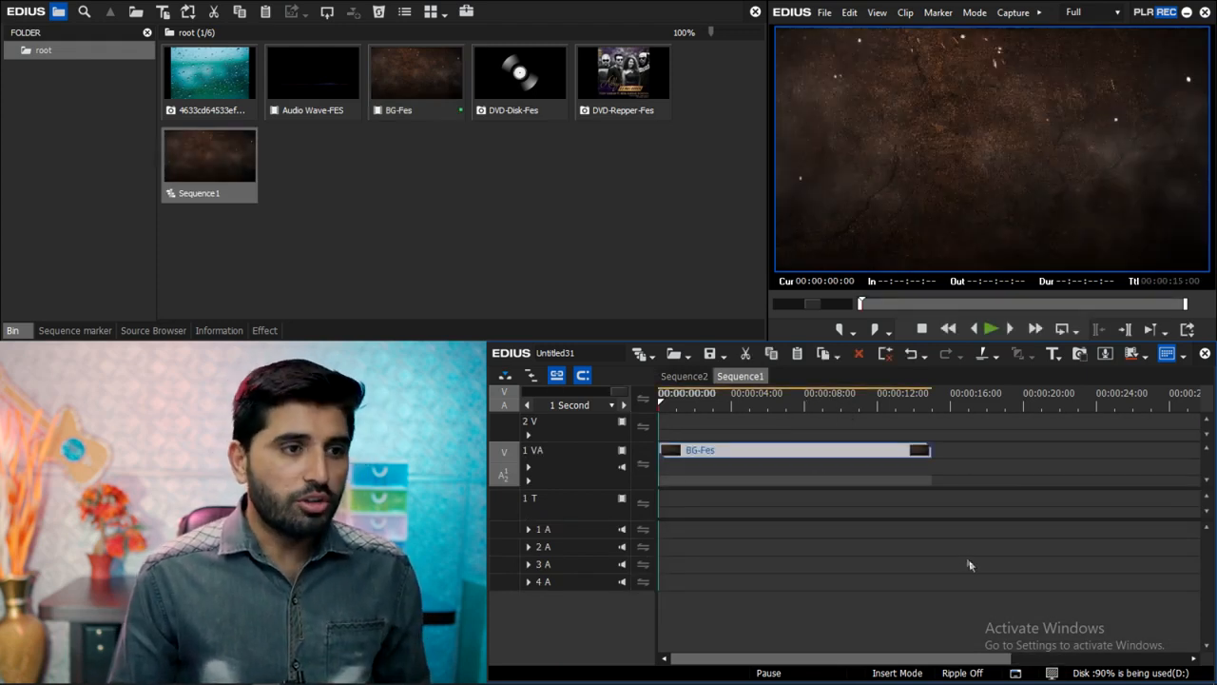
Slow the BG-Fes clip in Sequence1 to a 50% speed rate
scroll(969, 561, down, 3)
key(alt+e)
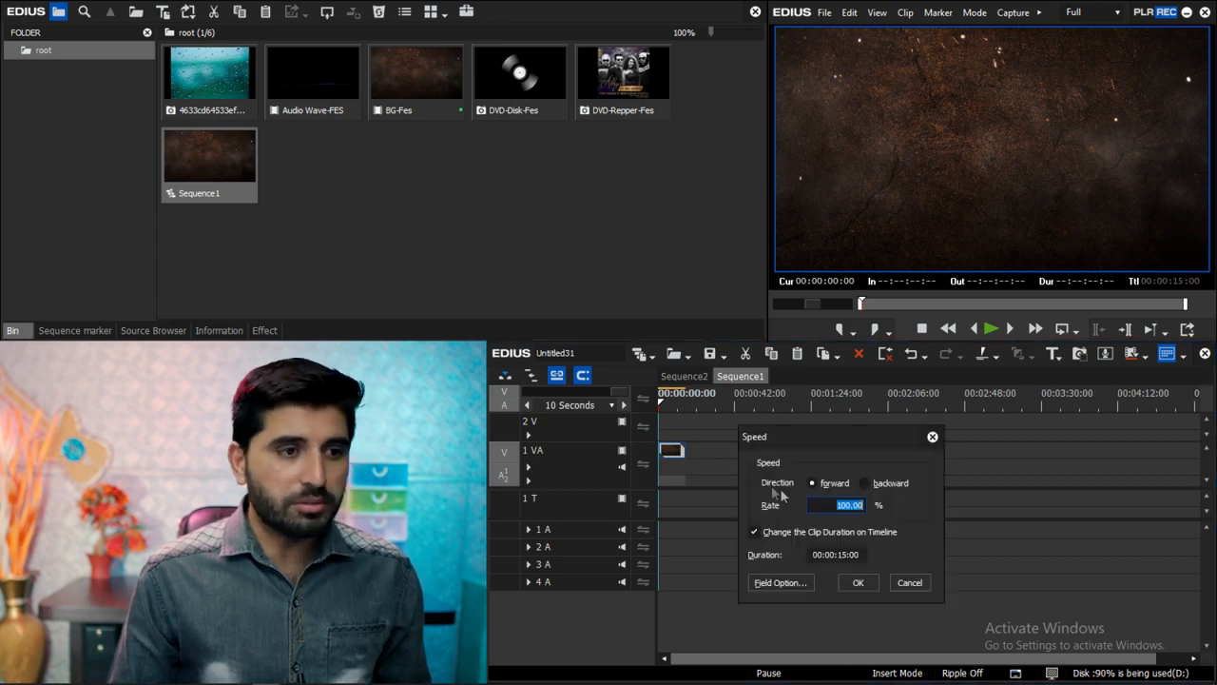
text(50)
key(Return)
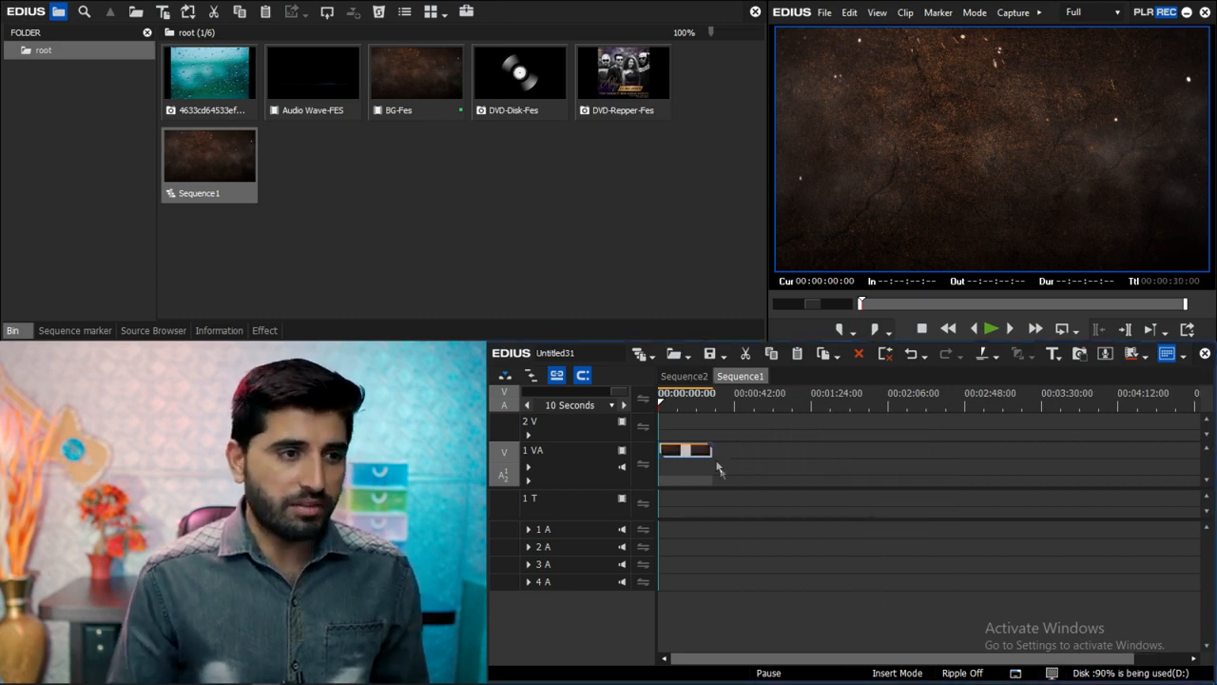
Jump the playhead to 00:05:00:00 to view the five-minute mark, and return to the timeline's start
click(817, 284)
scroll(817, 285, up, 3)
scroll(818, 285, up, 2)
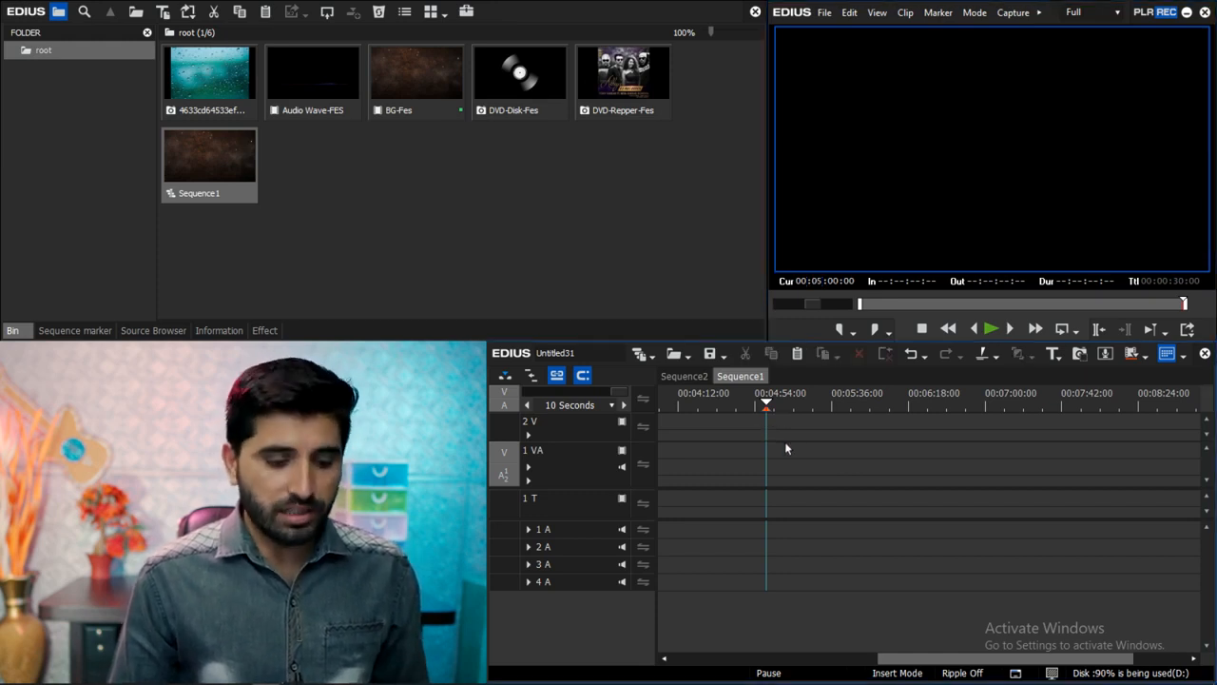
key(Home)
scroll(762, 482, down, 3)
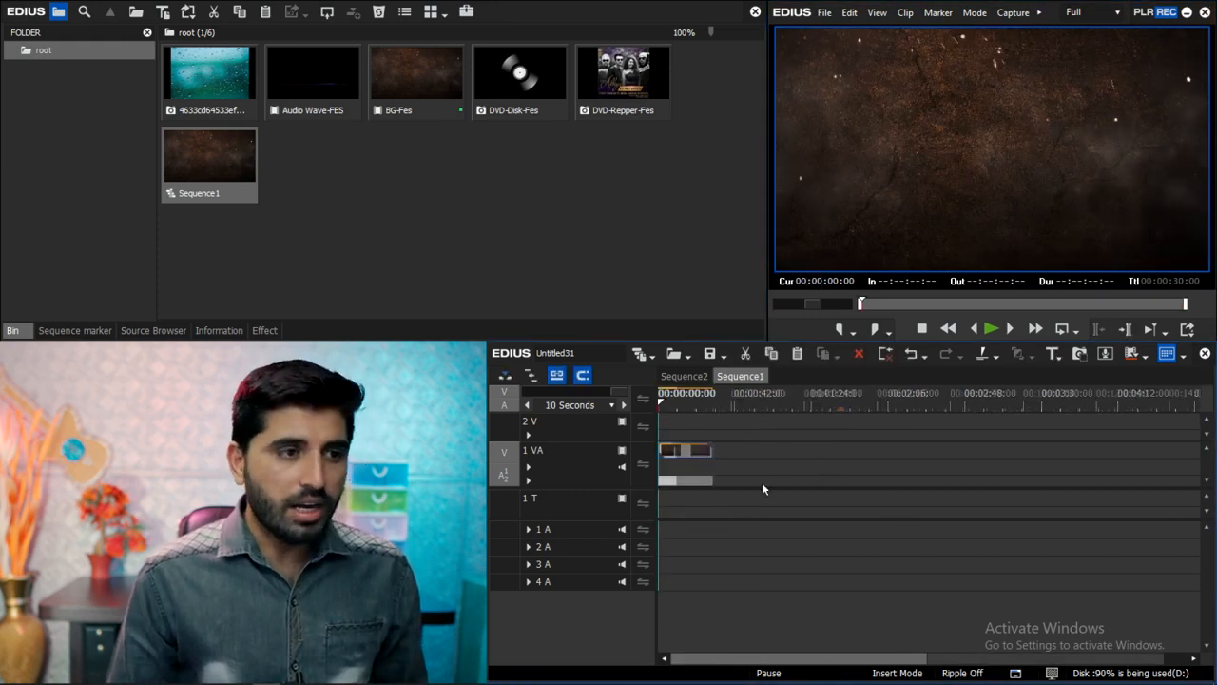
Paste eight copies of the slowed BG-Fes clip end to end on track 1 VA, filling it to 00:04:30:00
click(728, 406)
key(ctrl+v)
key(ctrl+v)
key(ctrl+v)
key(ctrl+v)
key(ctrl+v)
key(ctrl+v)
key(ctrl+v)
key(ctrl+v)
drag(850, 425, 708, 535)
key(BackSpace)
Add one more BG-Fes copy at 00:04:30:00 to extend the background to five minutes, and return to the start
click(785, 405)
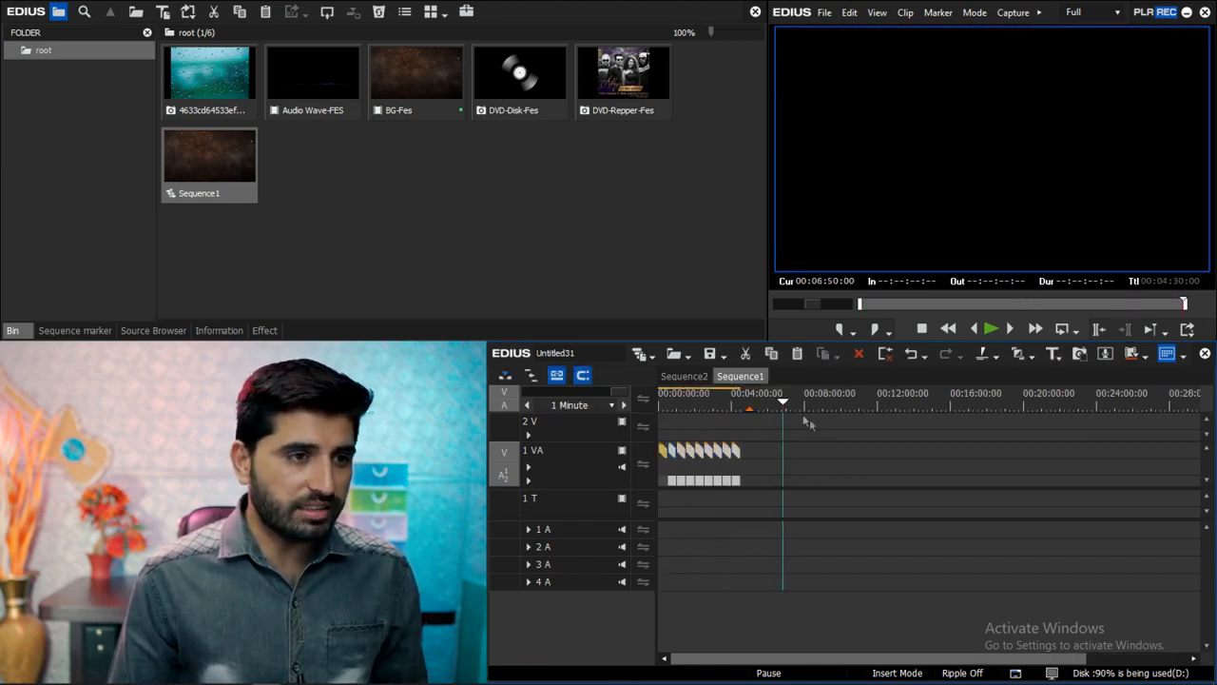
key(a)
key(a)
key(ctrl+v)
scroll(854, 460, up, 1)
scroll(855, 461, up, 2)
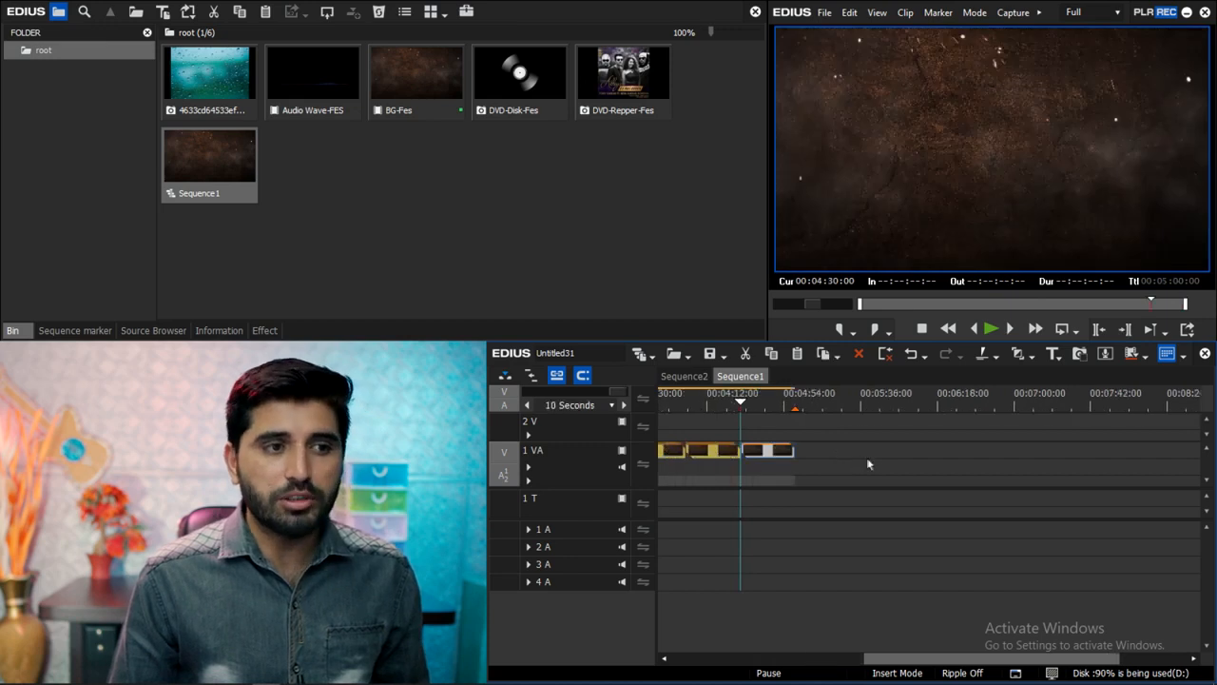
key(s)
scroll(872, 463, up, 5)
scroll(878, 463, down, 7)
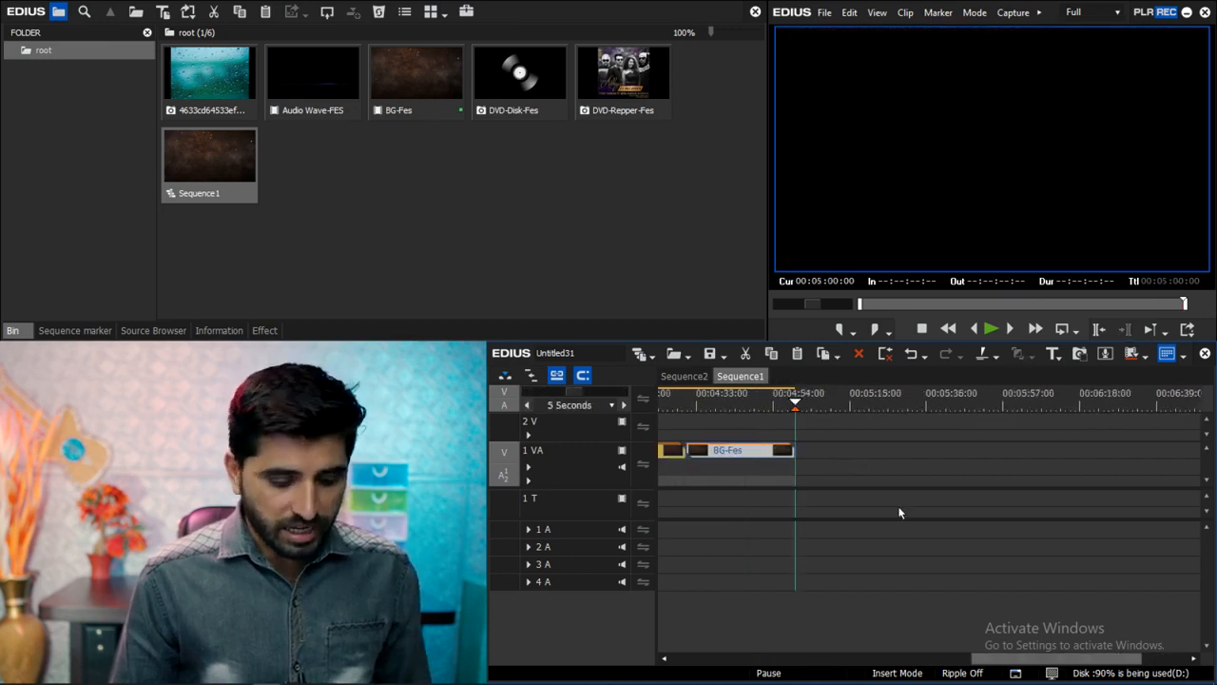
key(Home)
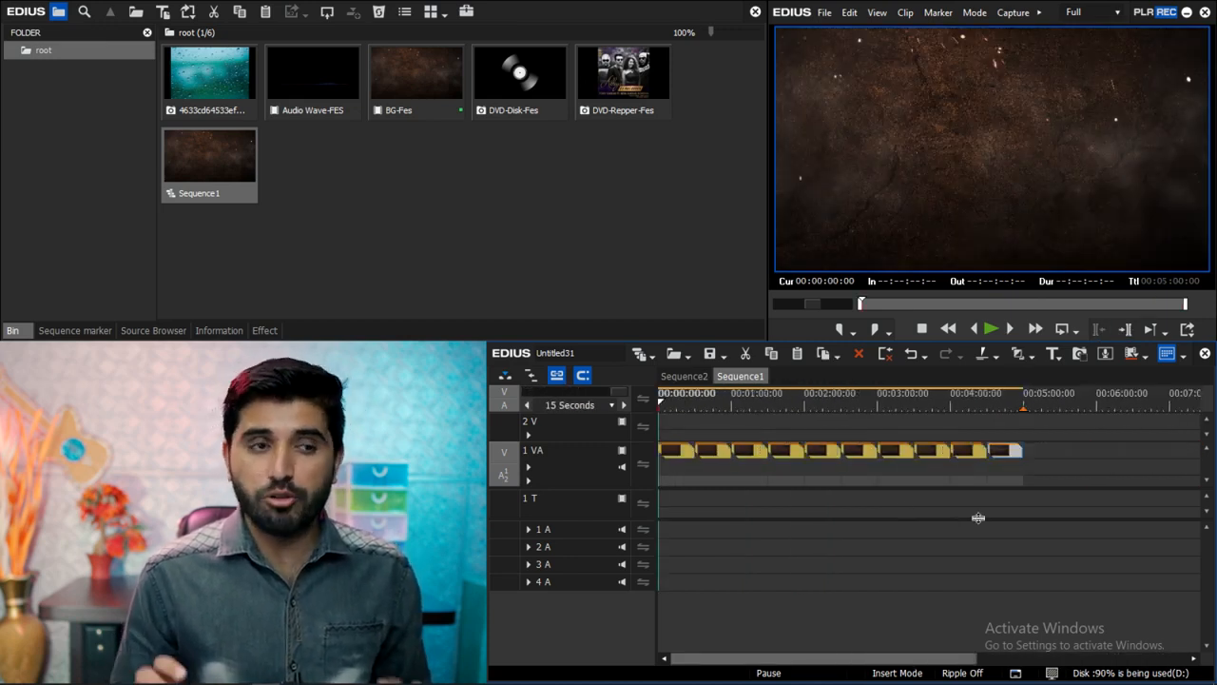
Rename the Sequence1 sequence to BG
right_click(733, 377)
click(737, 421)
text(BG)
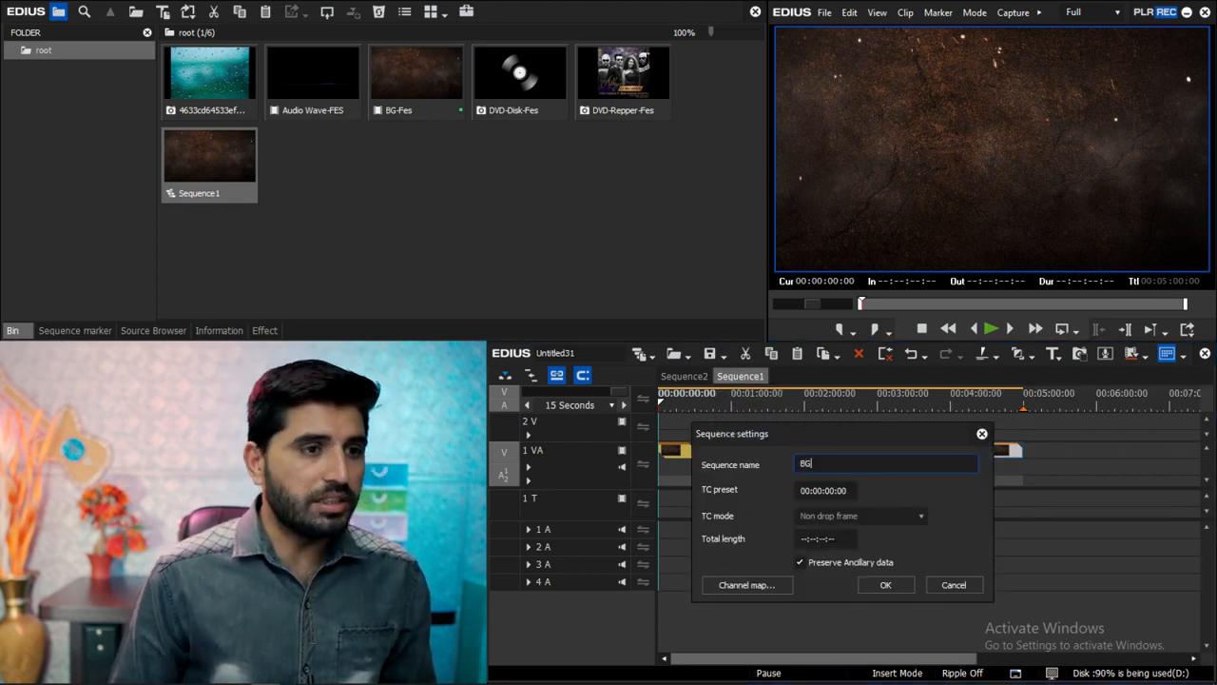
key(Return)
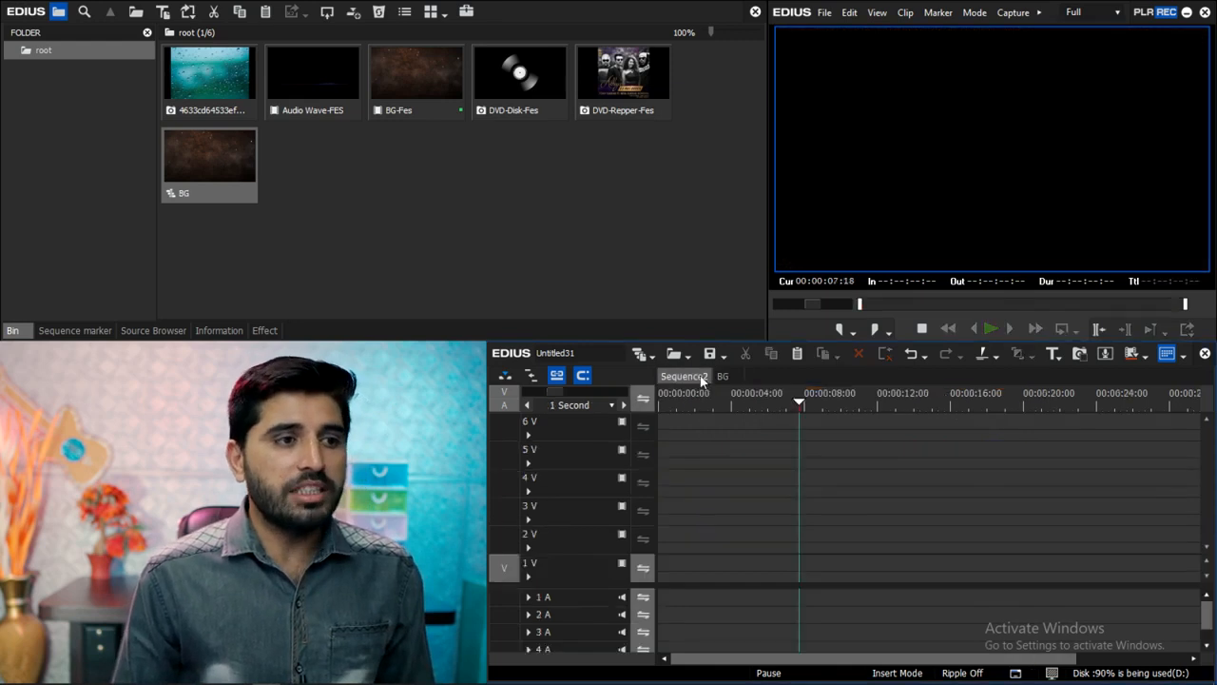
Rename the Sequence2 sequence to Edit
right_click(683, 375)
click(711, 423)
text(Edit)
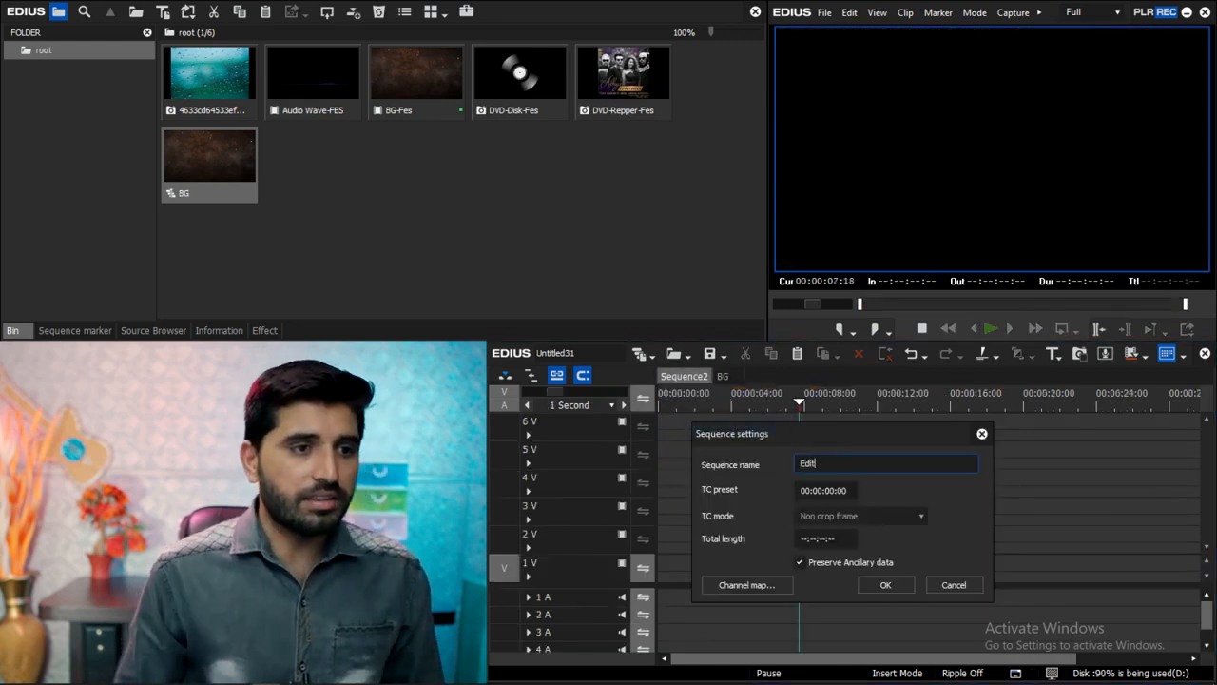
key(Return)
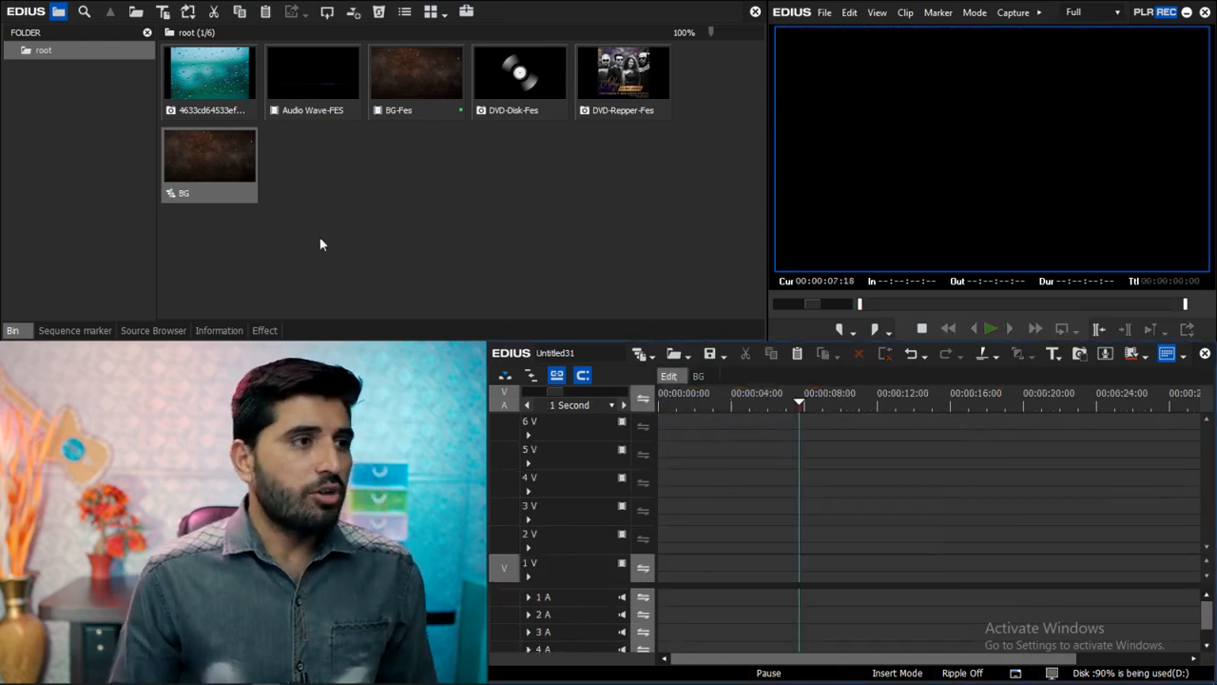
Add the BG sequence to the bin as another clip
click(700, 376)
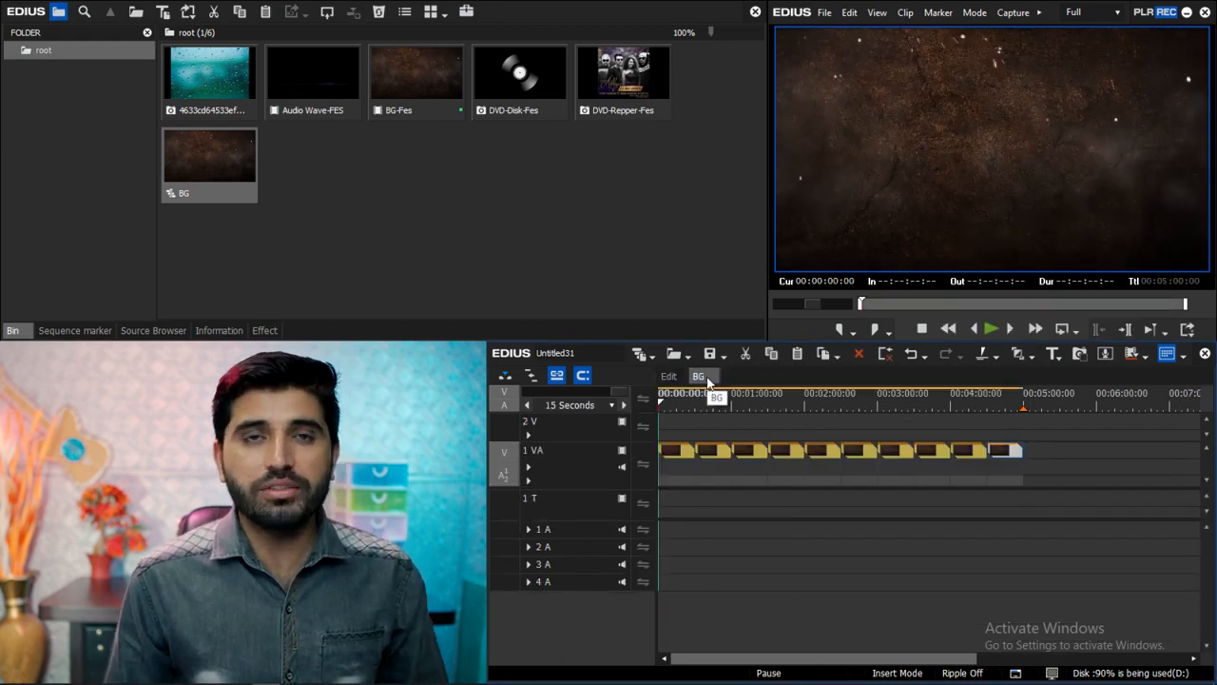
click(222, 176)
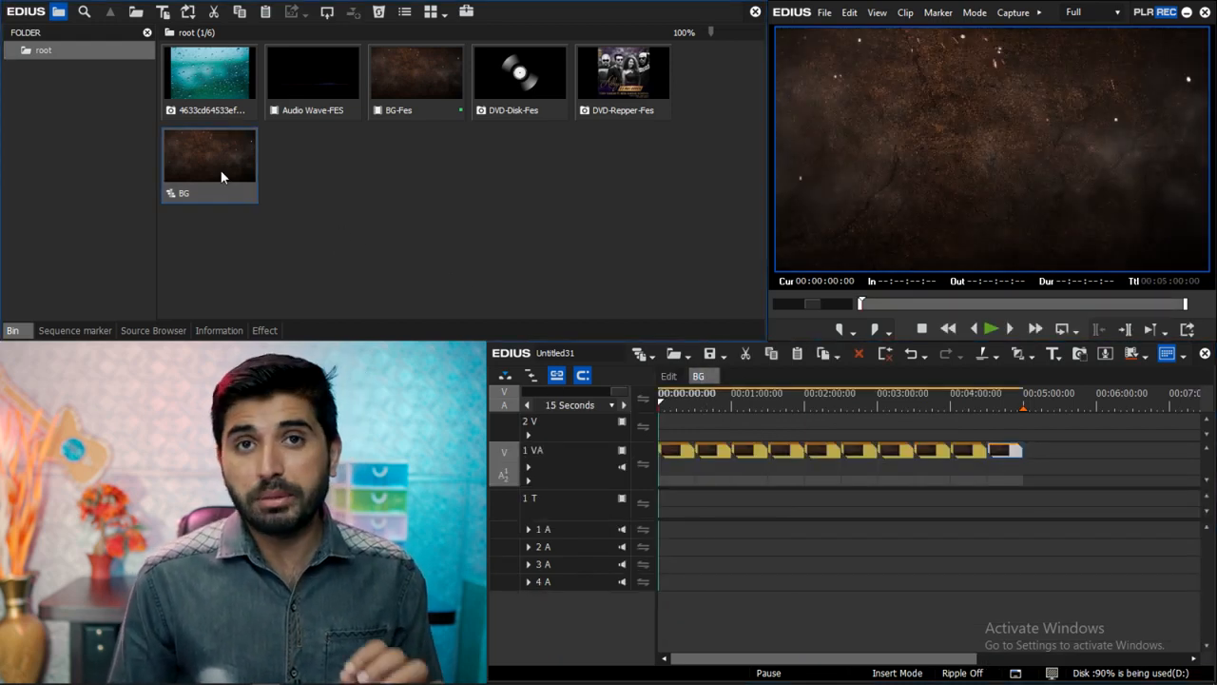
right_click(700, 376)
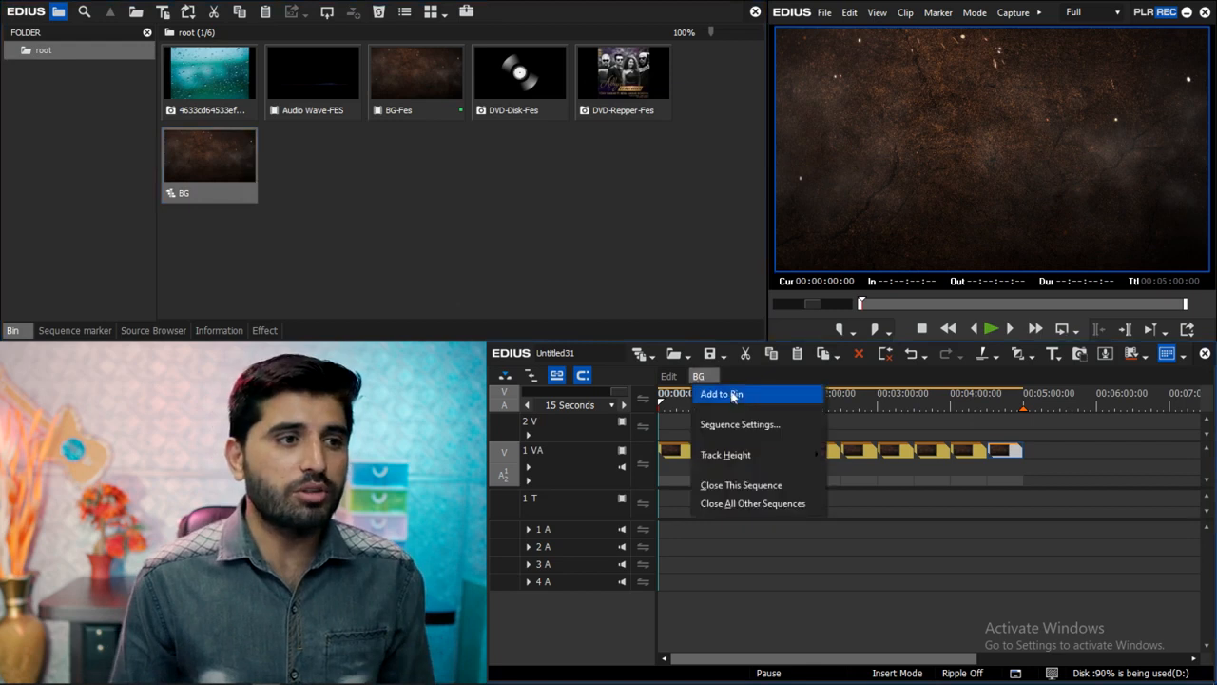
click(736, 392)
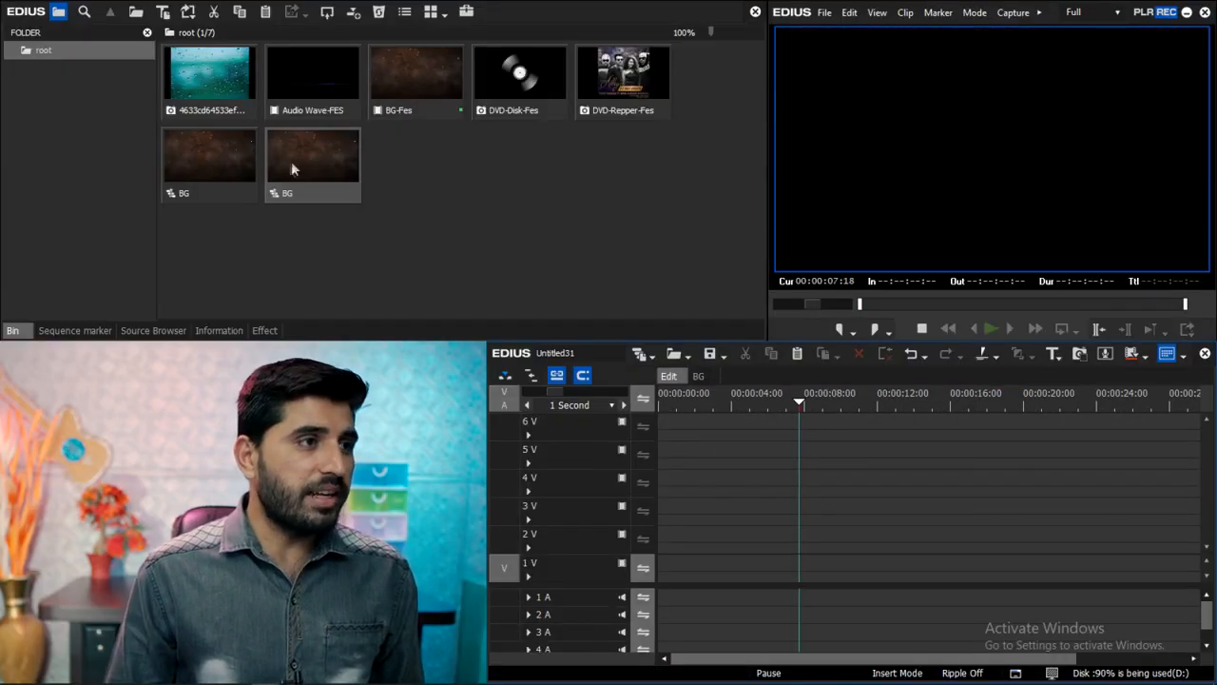
Place the BG sequence on track 1 V at the start of the Edit sequence and fit the timeline
drag(291, 161, 819, 571)
scroll(955, 537, down, 3)
key(ctrl+0)
key(Home)
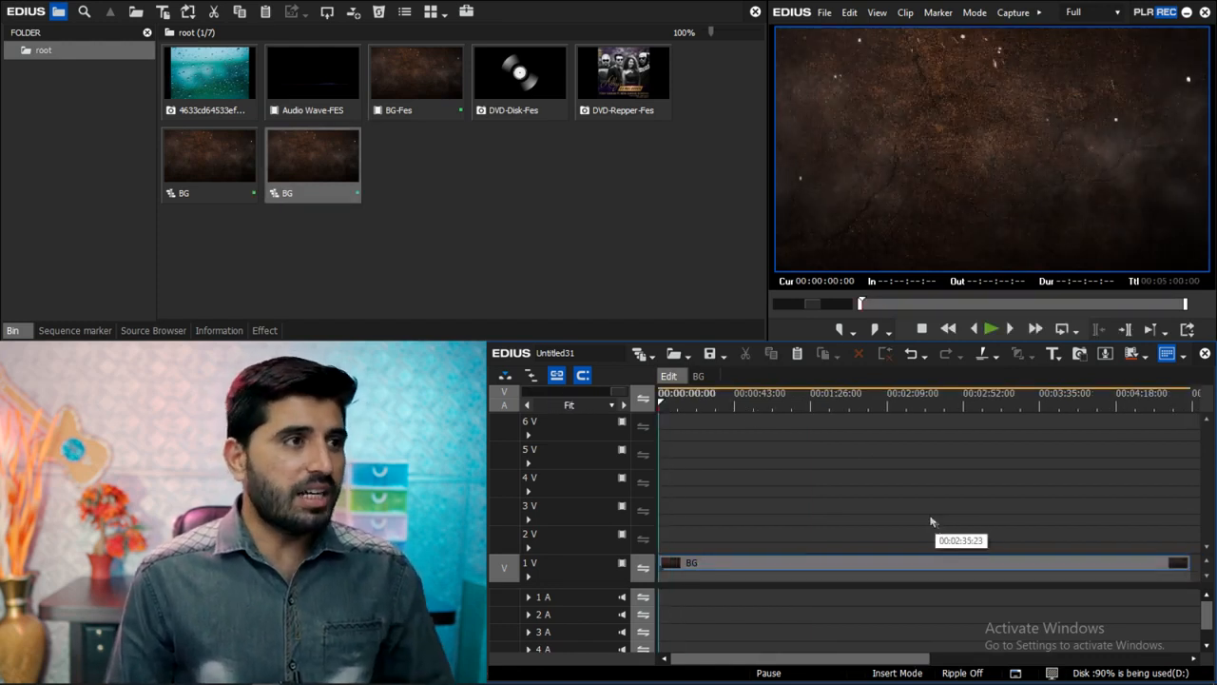
Place DVD-Repper-Fes on track 3 V and DVD-Disk-Fes on track 4 V, both spanning the full five minutes of BG
drag(642, 109, 1023, 515)
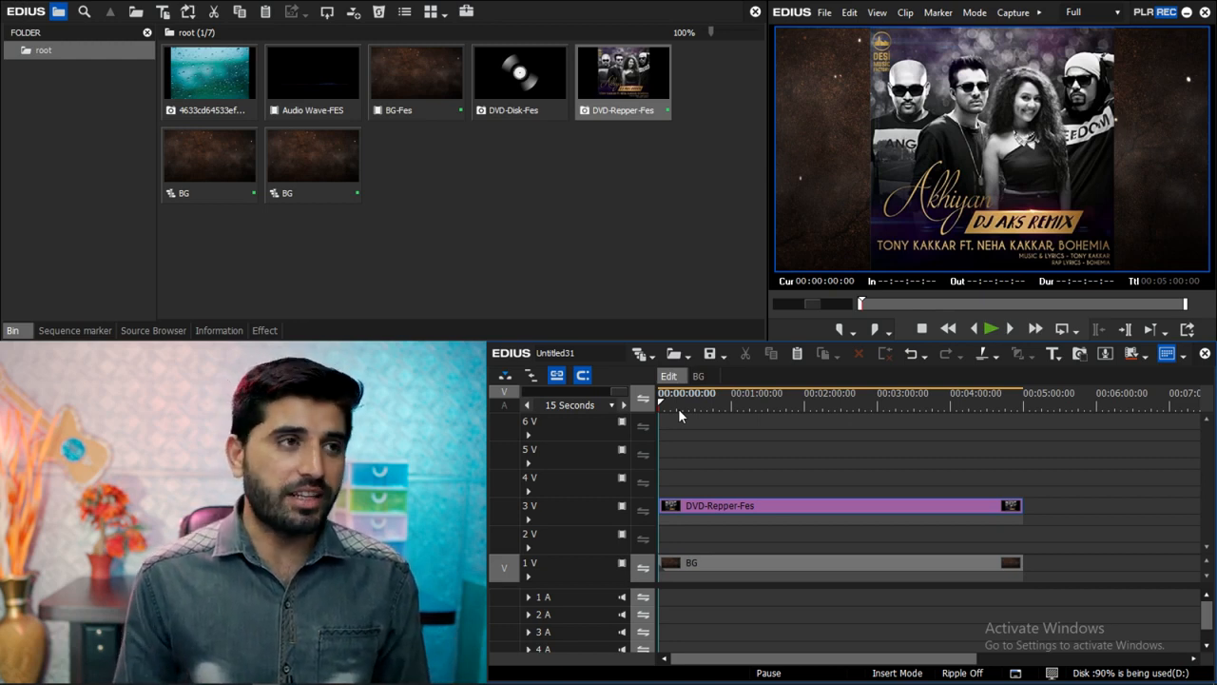
drag(520, 74, 1171, 484)
key(BackSpace)
drag(777, 480, 1022, 518)
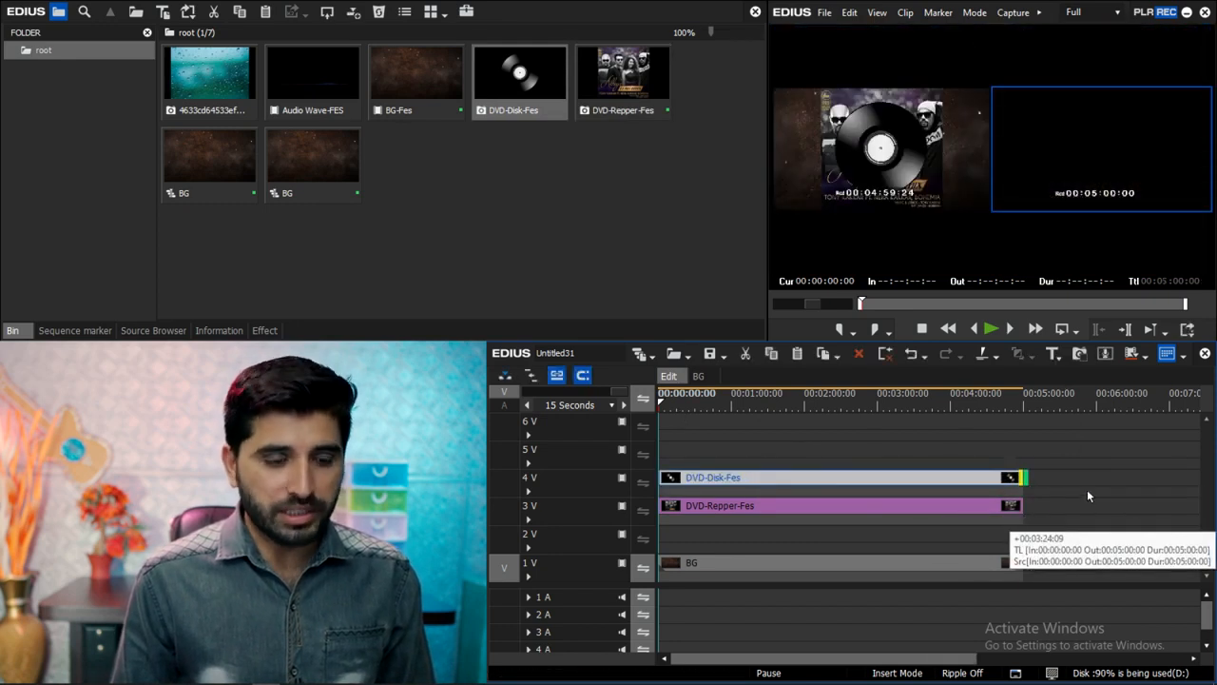
drag(1089, 495, 1087, 492)
Open the Layouter for DVD-Repper-Fes and shrink the poster to about 165.77% stretch
drag(699, 403, 846, 426)
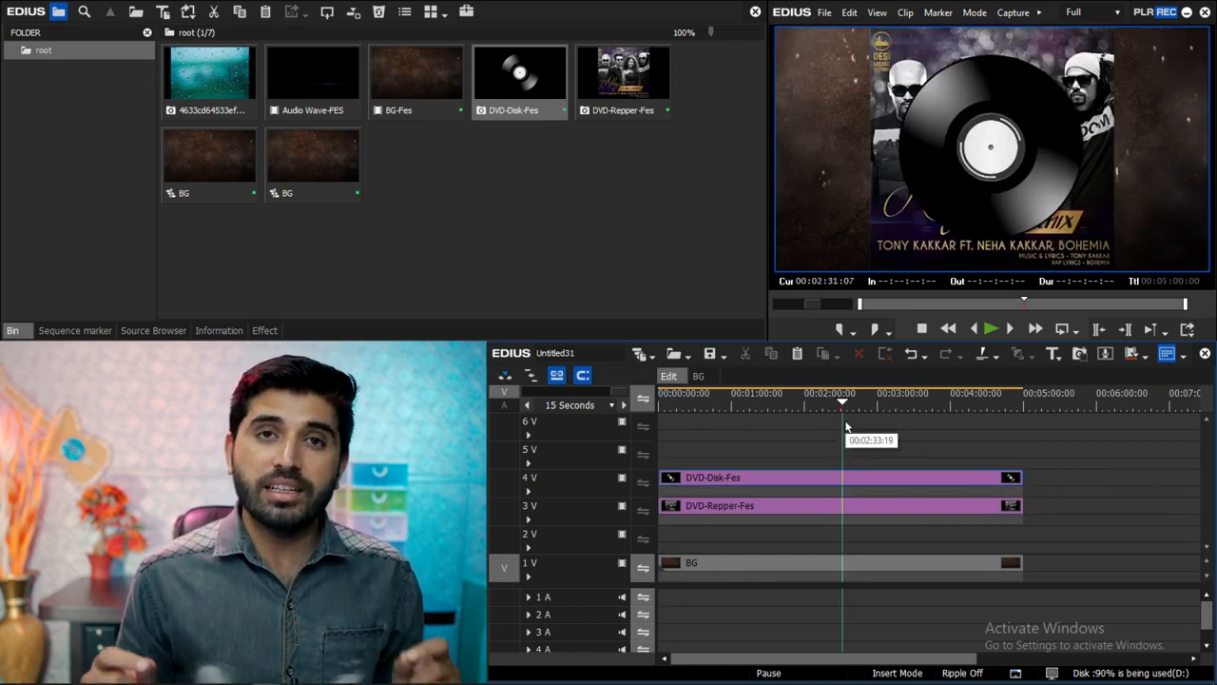
drag(817, 407, 708, 420)
click(737, 505)
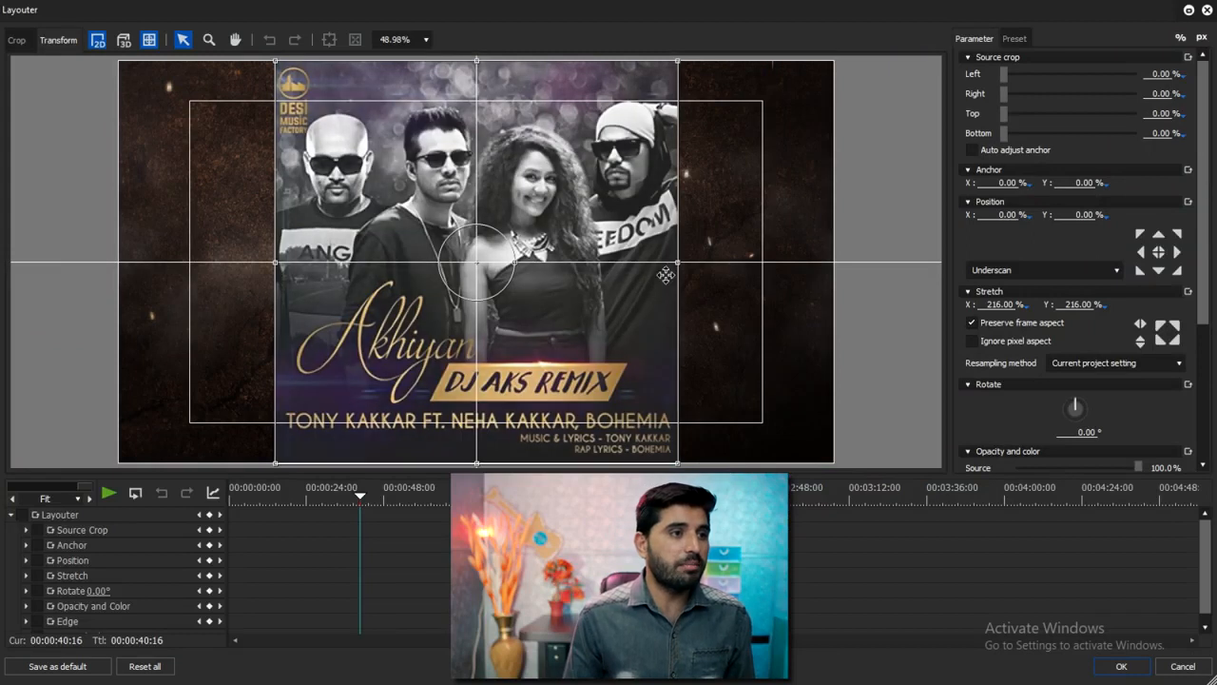
drag(678, 263, 636, 271)
Give the poster a 10 px outside edge color and enable its drop shadow
scroll(1204, 278, down, 5)
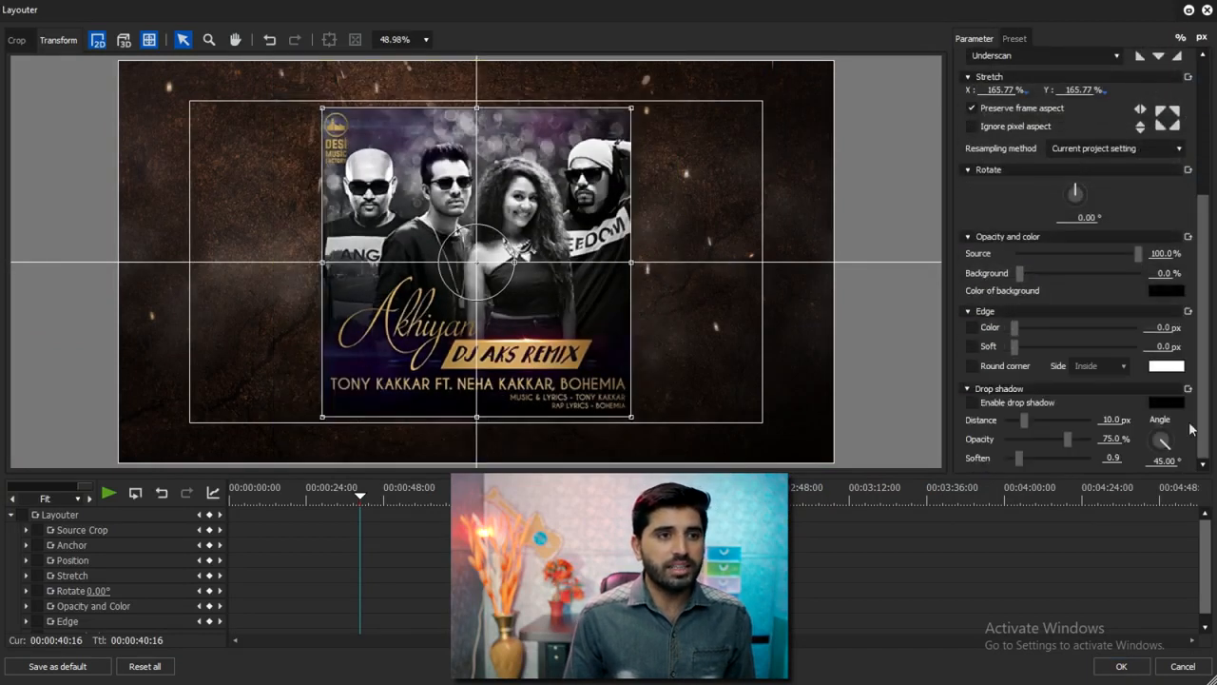
click(973, 328)
click(1161, 330)
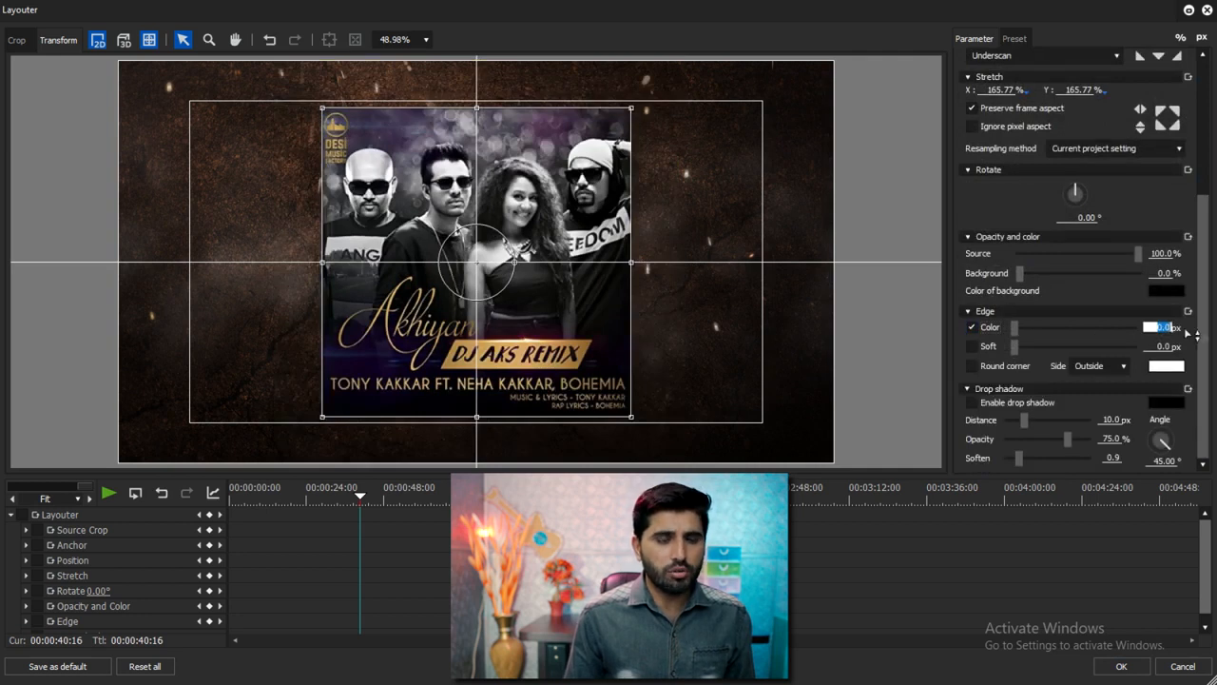
text(10)
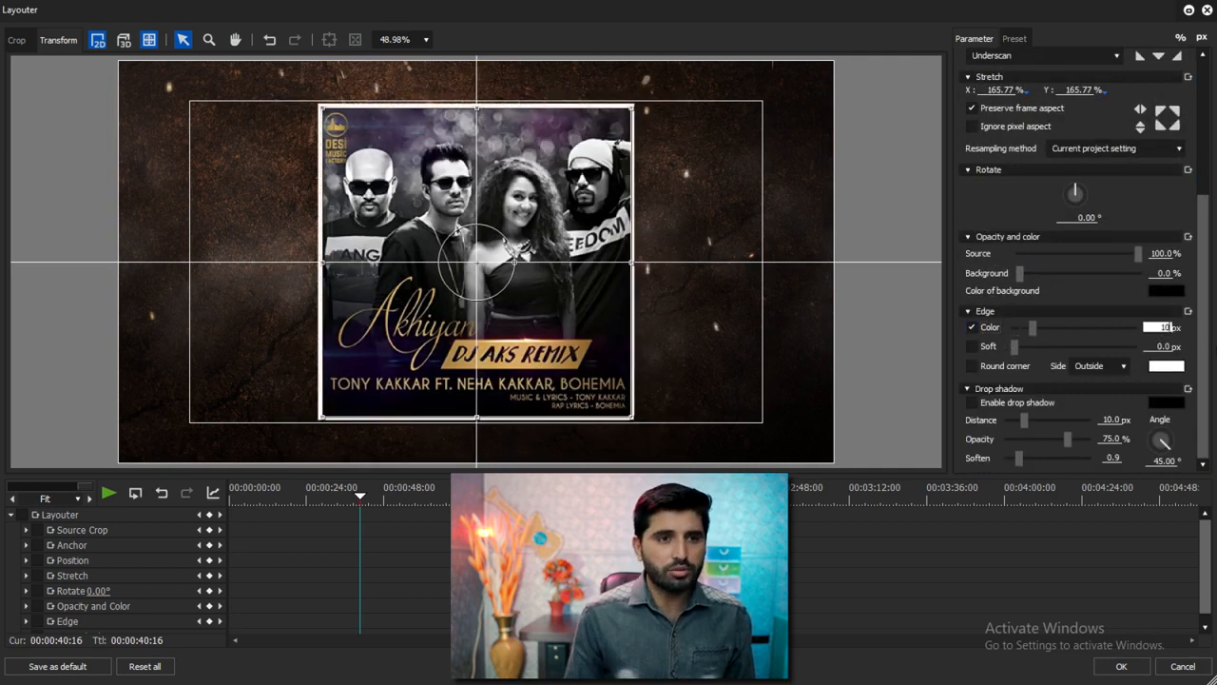
click(973, 404)
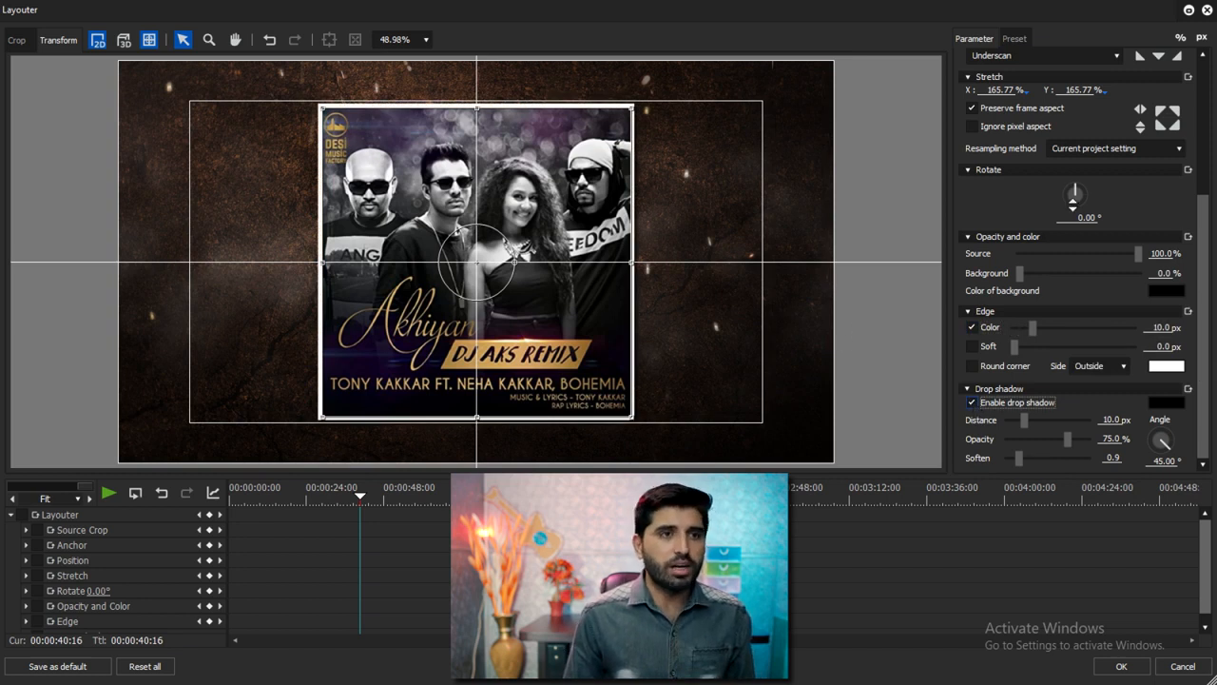
Try an X position of -20% for the poster and revert it
scroll(1185, 283, up, 5)
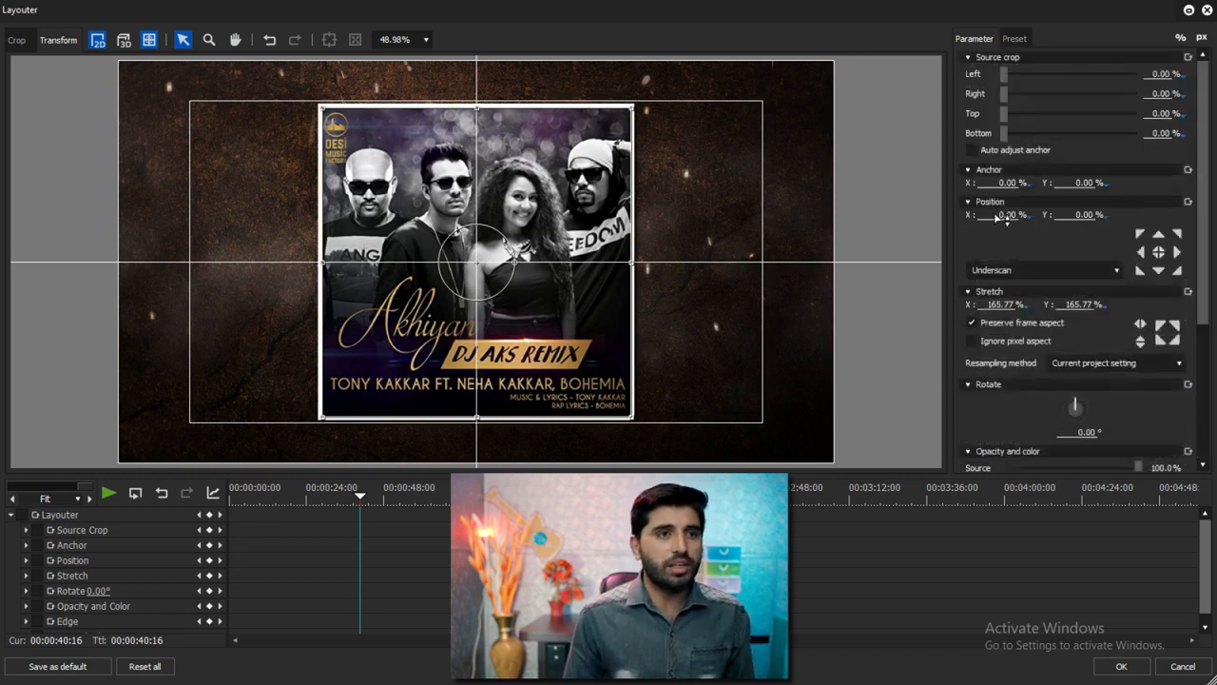
text(-20)
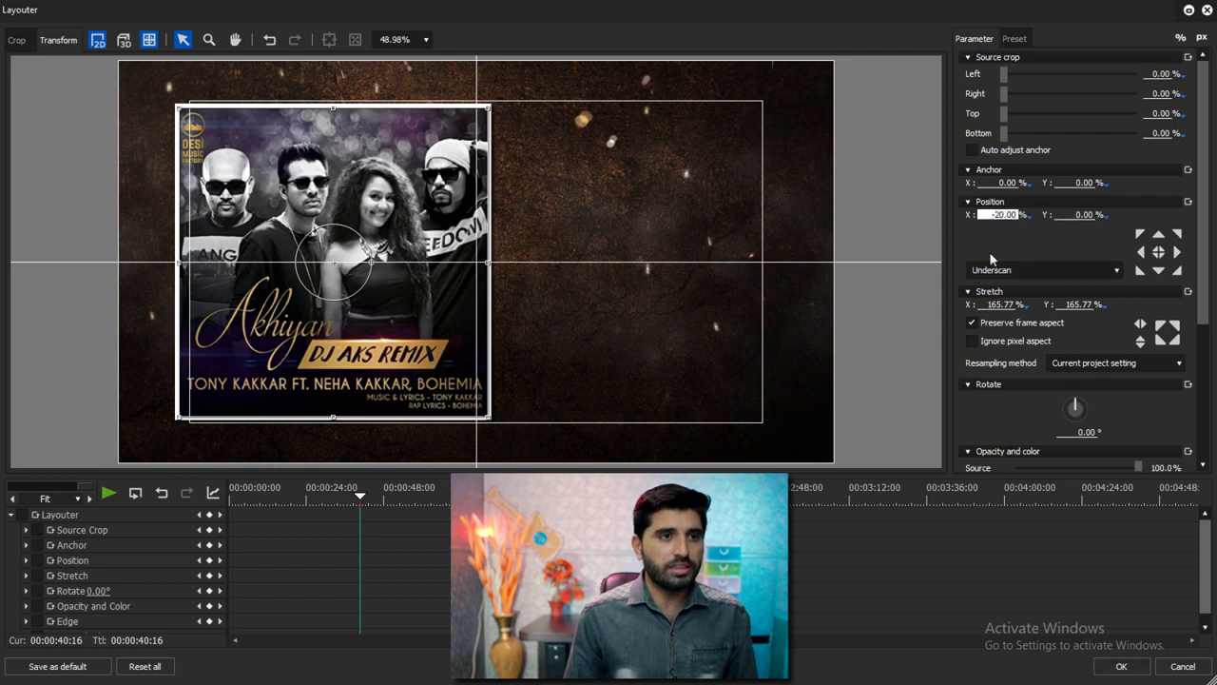
key(BackSpace)
Enable Layouter keyframing for the poster and add a keyframe at 00:00:00:00
drag(296, 495, 11, 516)
click(12, 515)
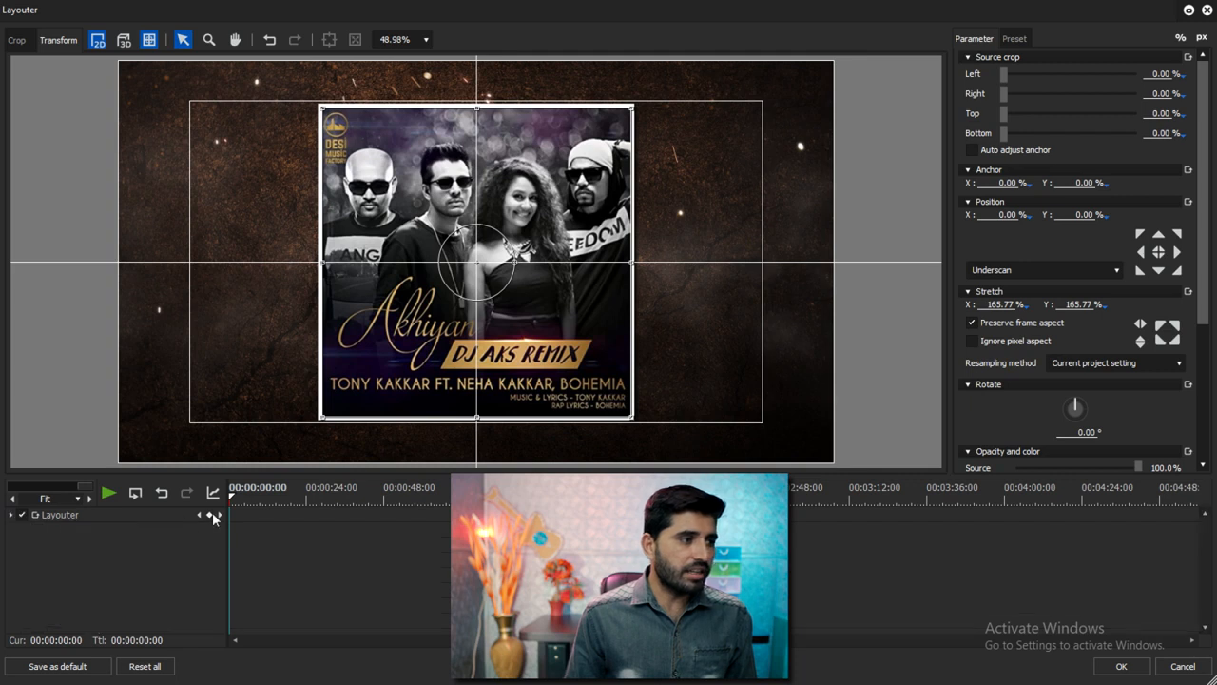
click(88, 494)
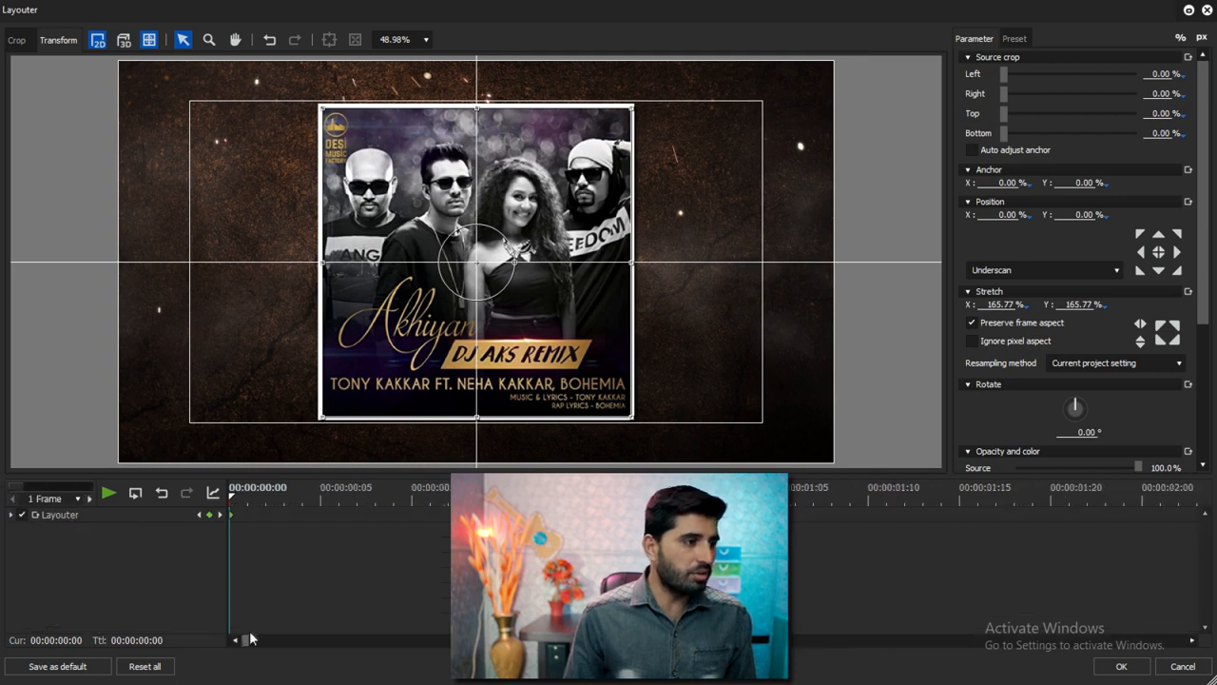
Add a Layouter keyframe at 00:00:02:00 with the poster's X position set to -25%, and apply the layout
drag(264, 539, 1145, 570)
click(209, 515)
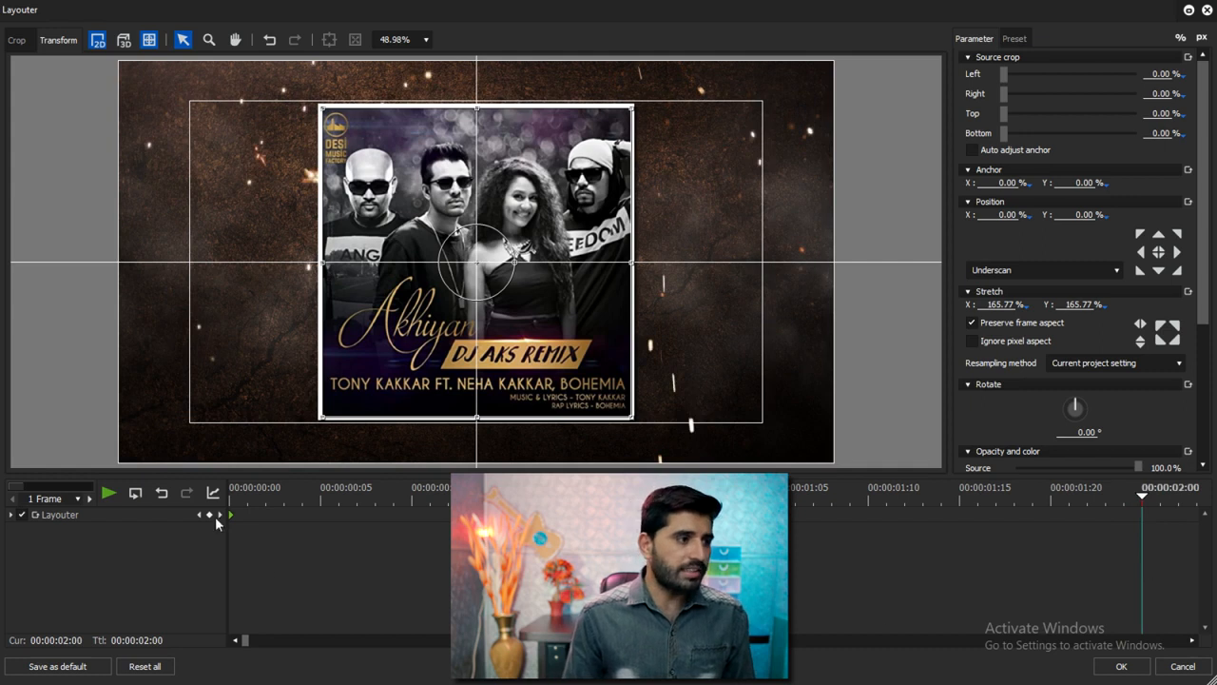
click(994, 217)
text(-25)
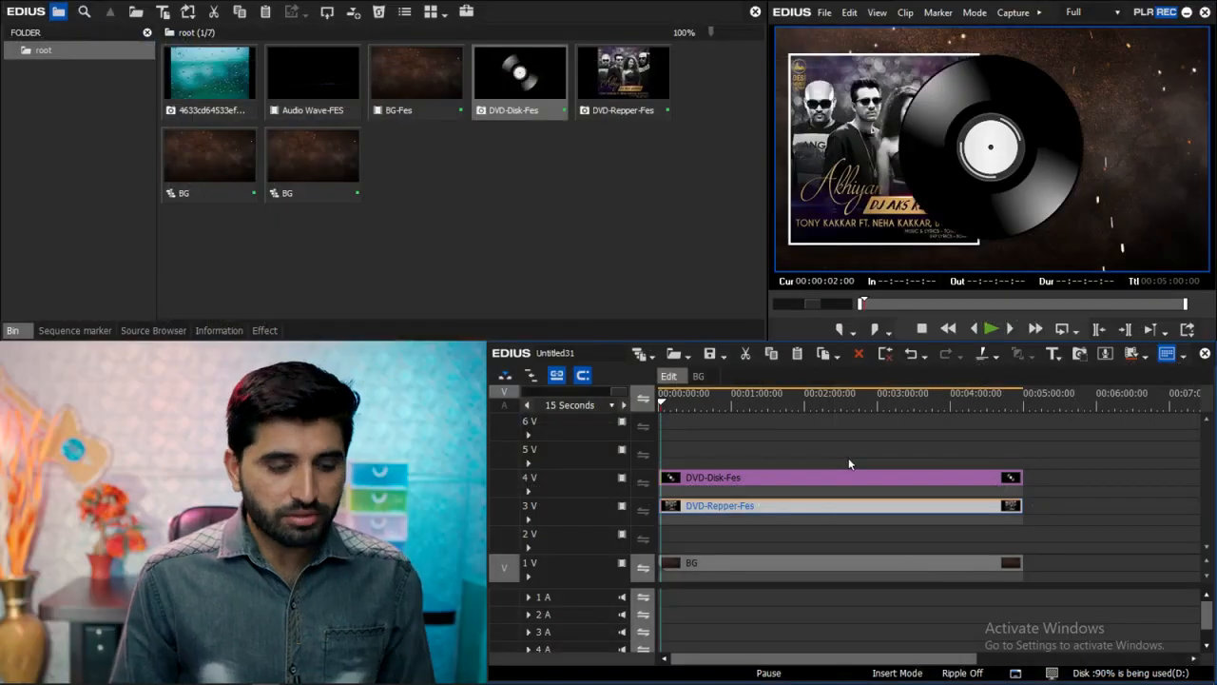
Disable the DVD-Disk-Fes clip on track 4 V and play the poster animation from the start
key(Home)
click(773, 484)
key(0)
click(772, 461)
key(space)
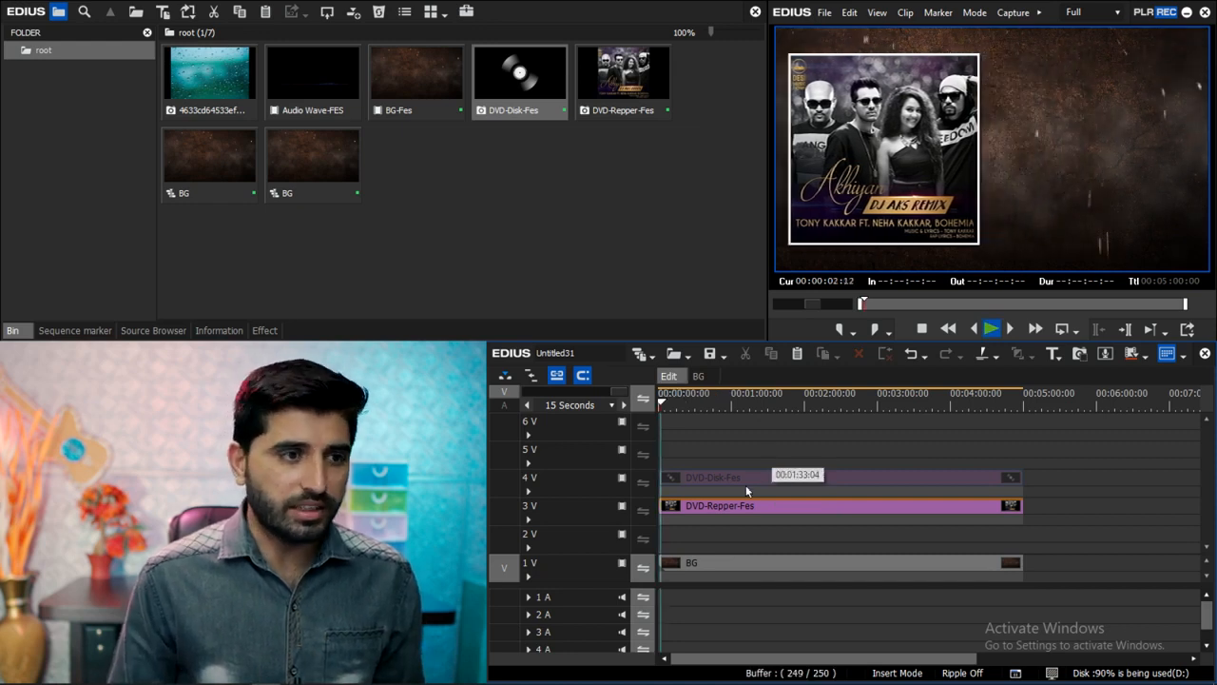
Set the DVD-Repper-Fes poster's Layouter keyframe at 00:00:00:00 to Bezier interpolation and apply the layout
key(space)
click(749, 481)
key(F7)
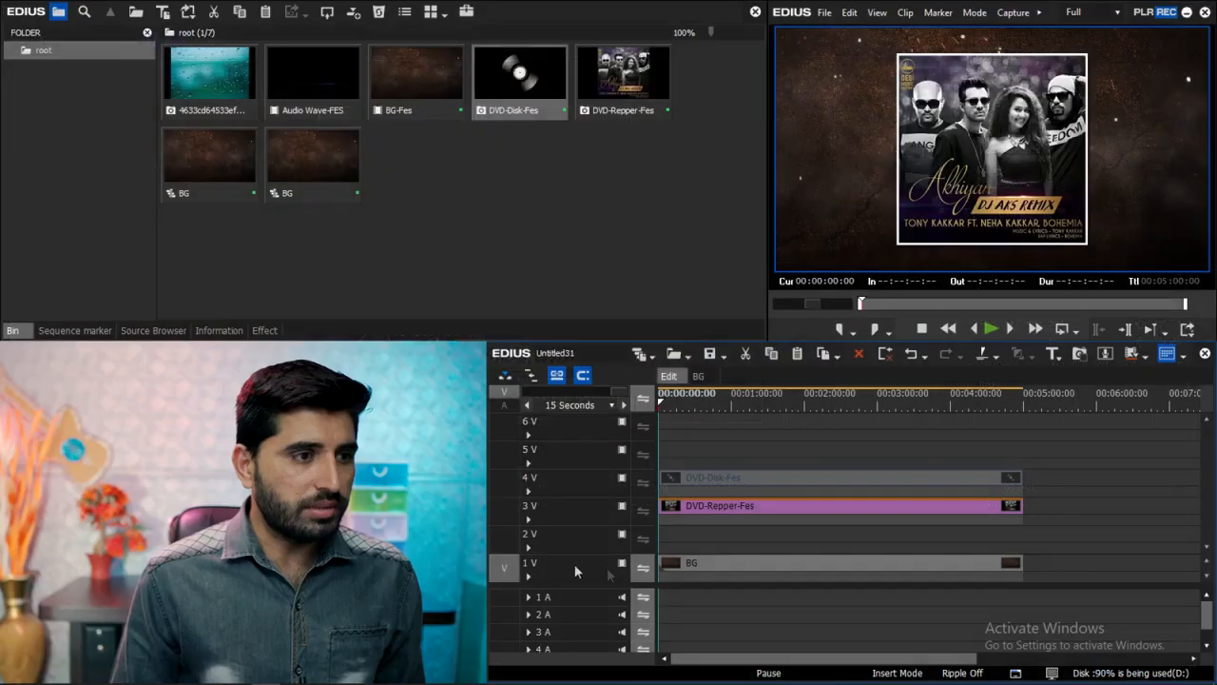
click(760, 505)
key(F7)
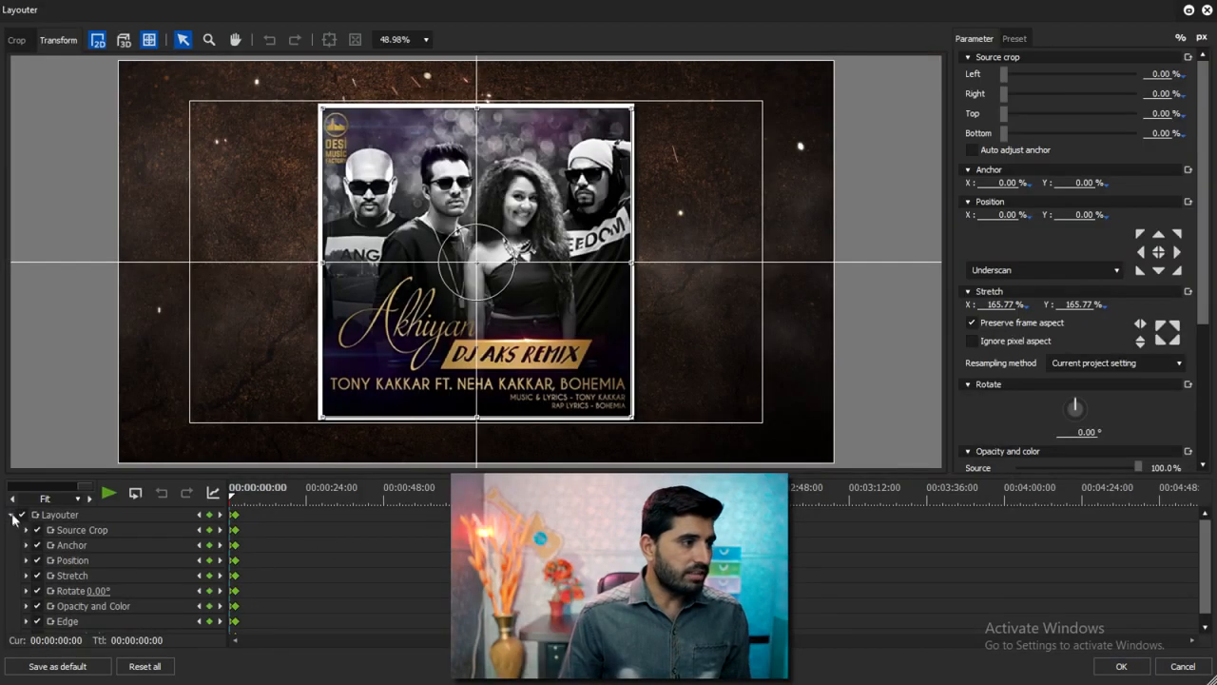
click(13, 518)
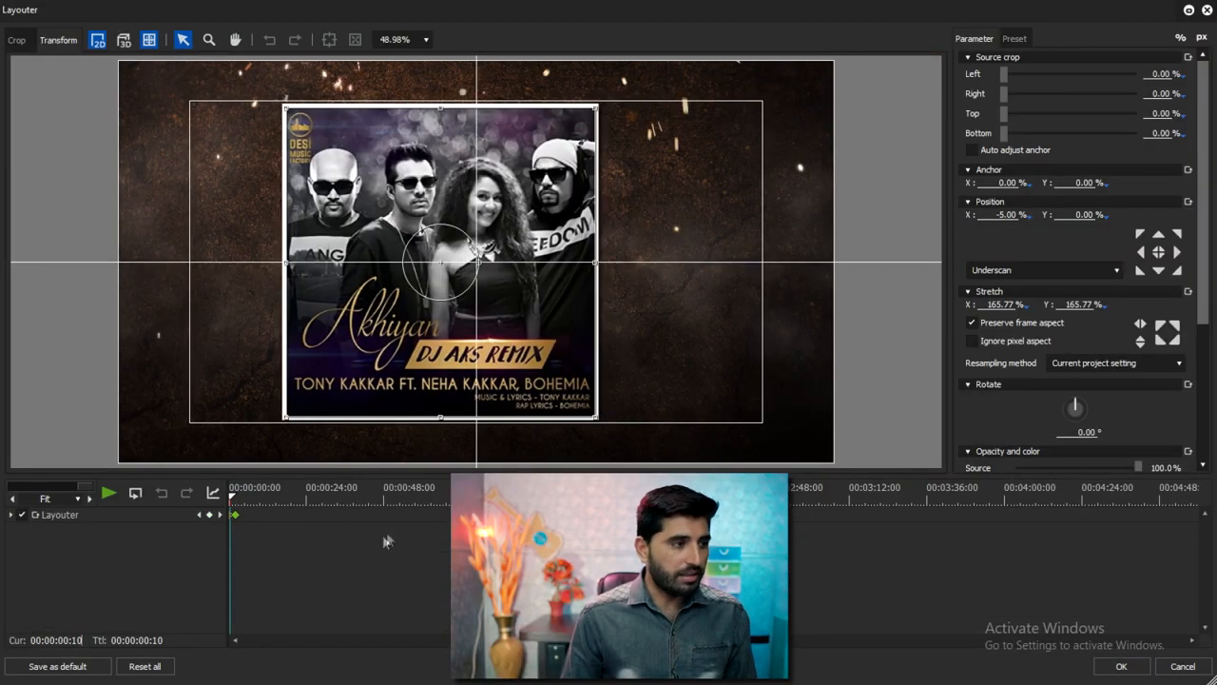
key(Right)
key(Right)
key(Left)
key(Left)
key(Left)
key(Left)
key(Left)
key(Left)
key(Left)
key(Left)
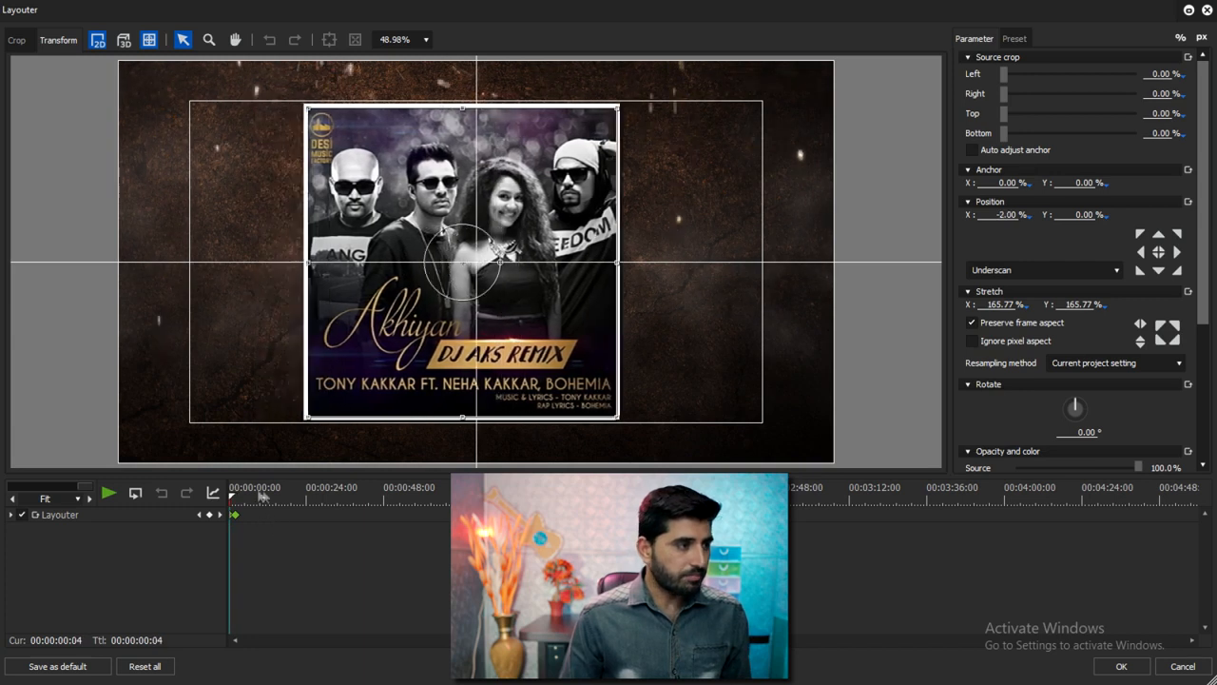
key(Left)
key(Left)
key(Left)
key(Left)
drag(84, 487, 14, 488)
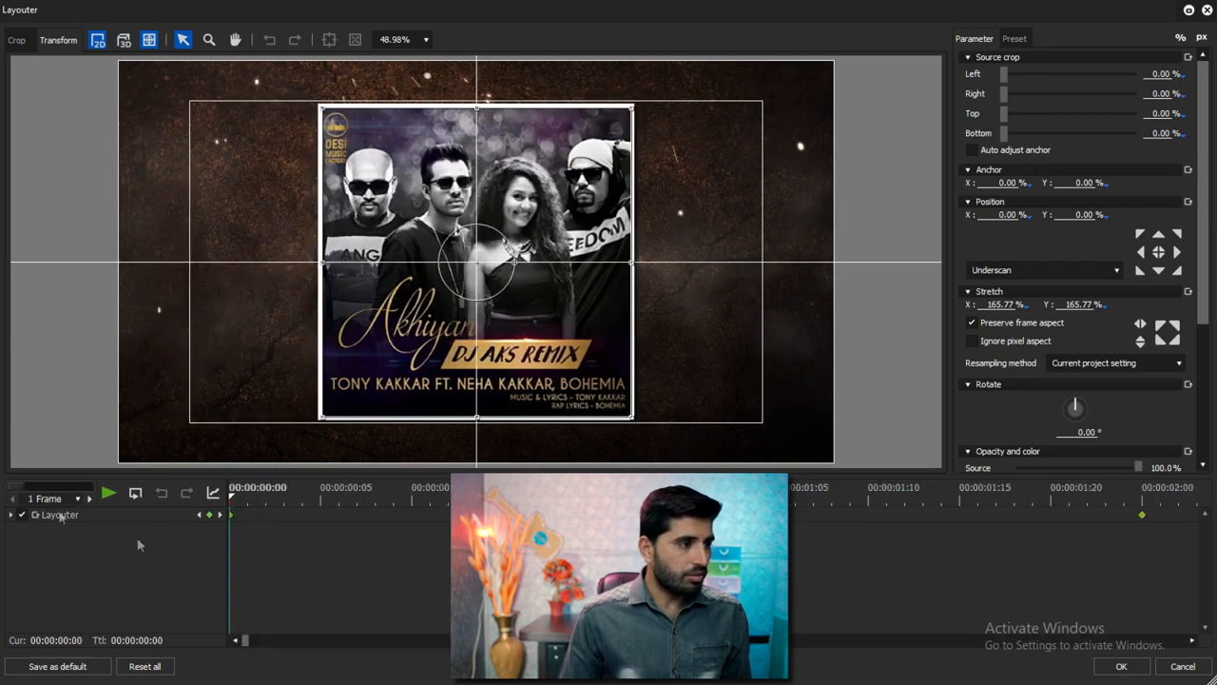
right_click(232, 517)
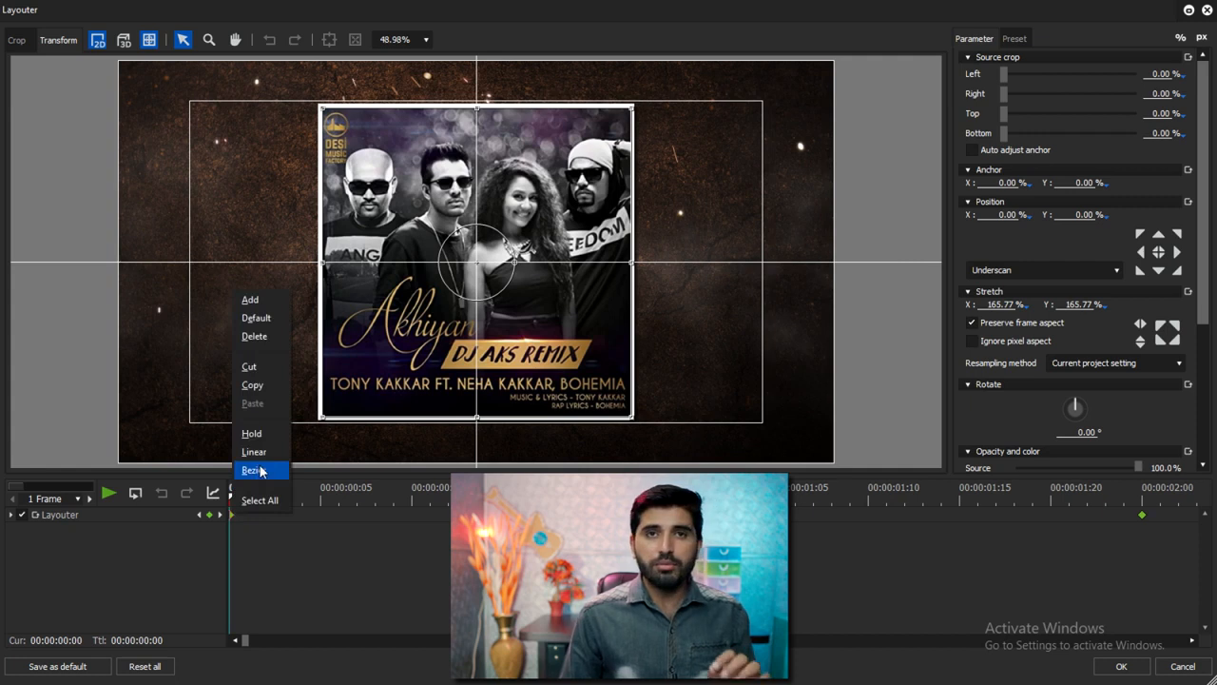
click(259, 471)
click(1140, 489)
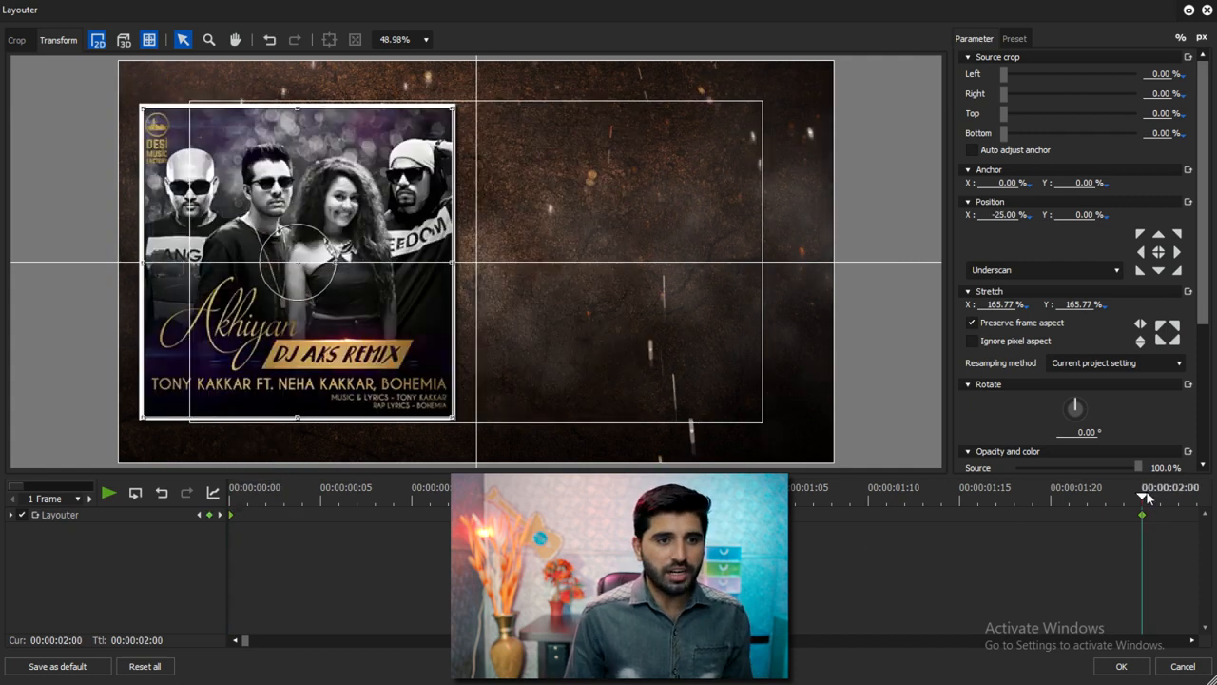
click(1122, 665)
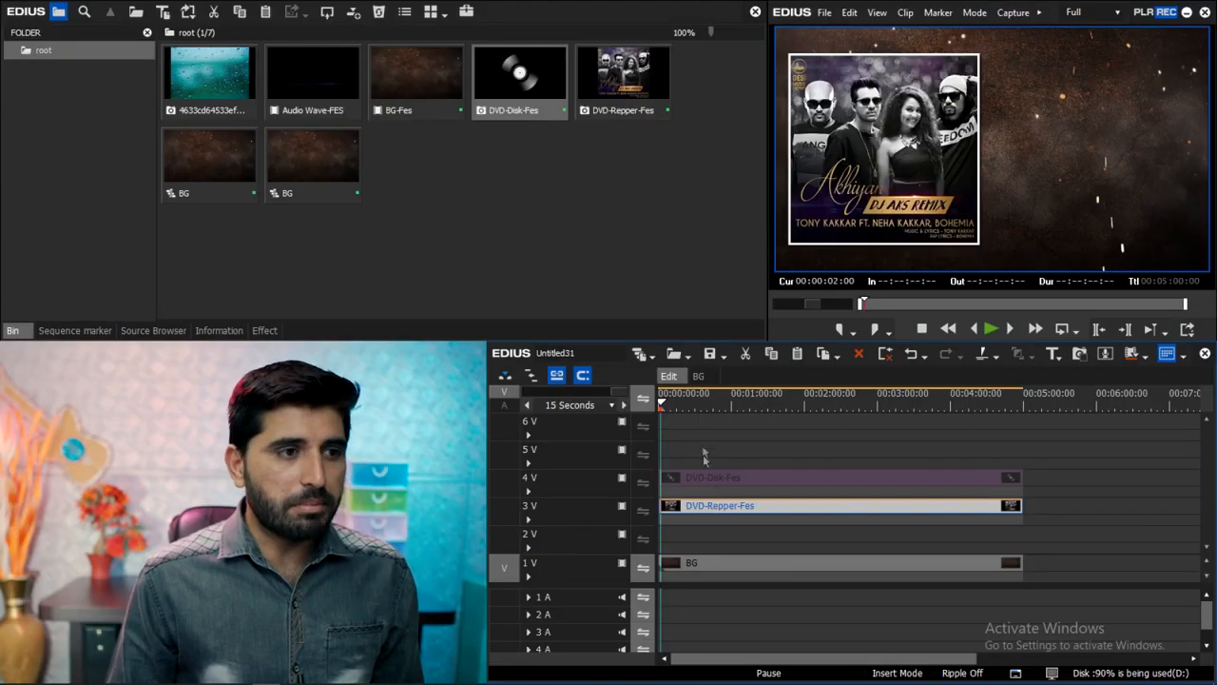
Move the disabled DVD-Disk-Fes clip from track 4 V to track 2 V, beneath the poster clip
scroll(724, 453, up, 4)
key(Home)
scroll(729, 456, up, 2)
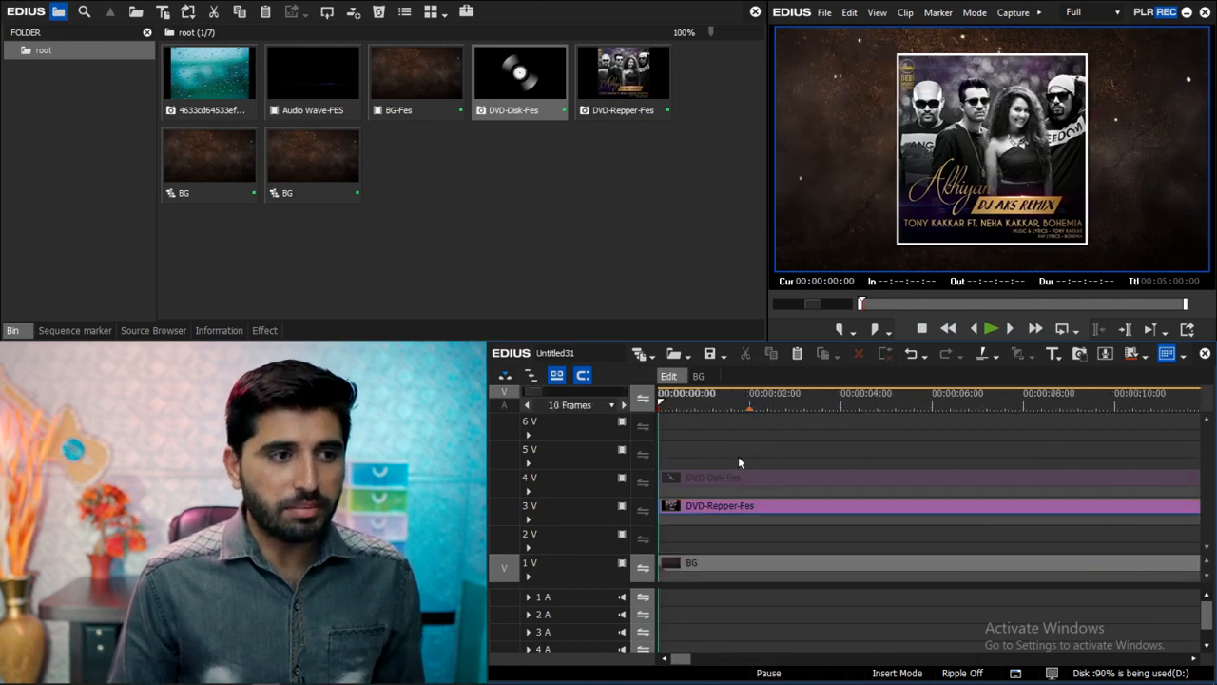
click(794, 481)
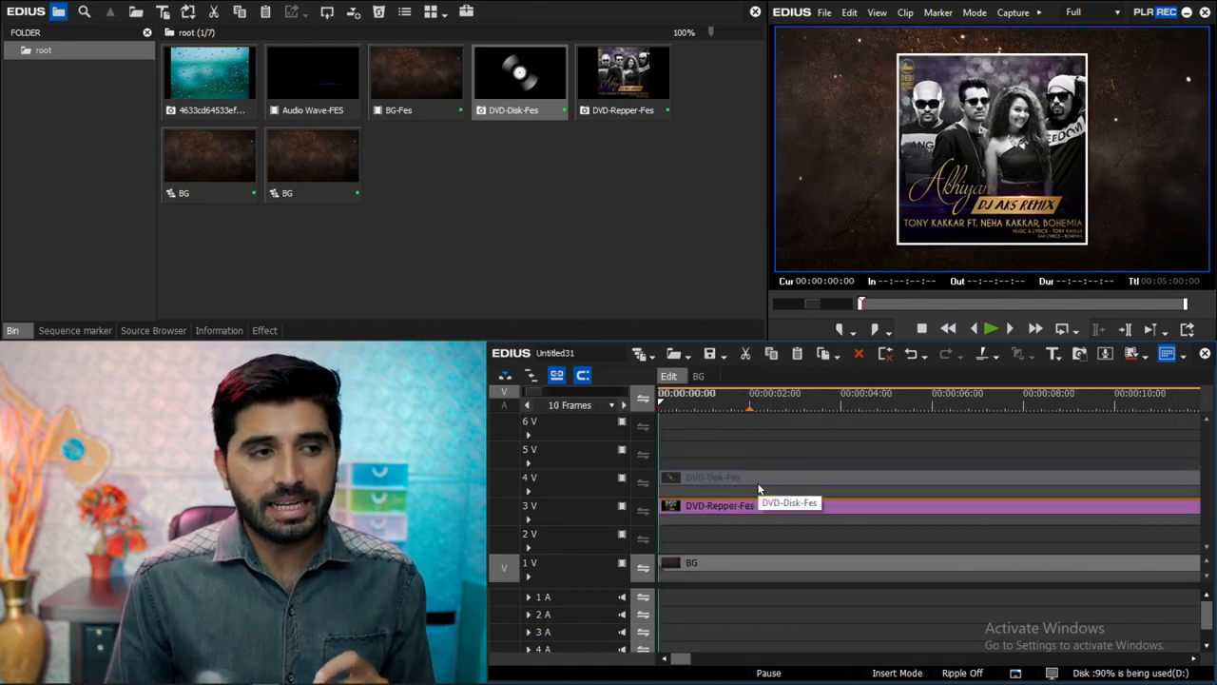
drag(757, 483, 756, 533)
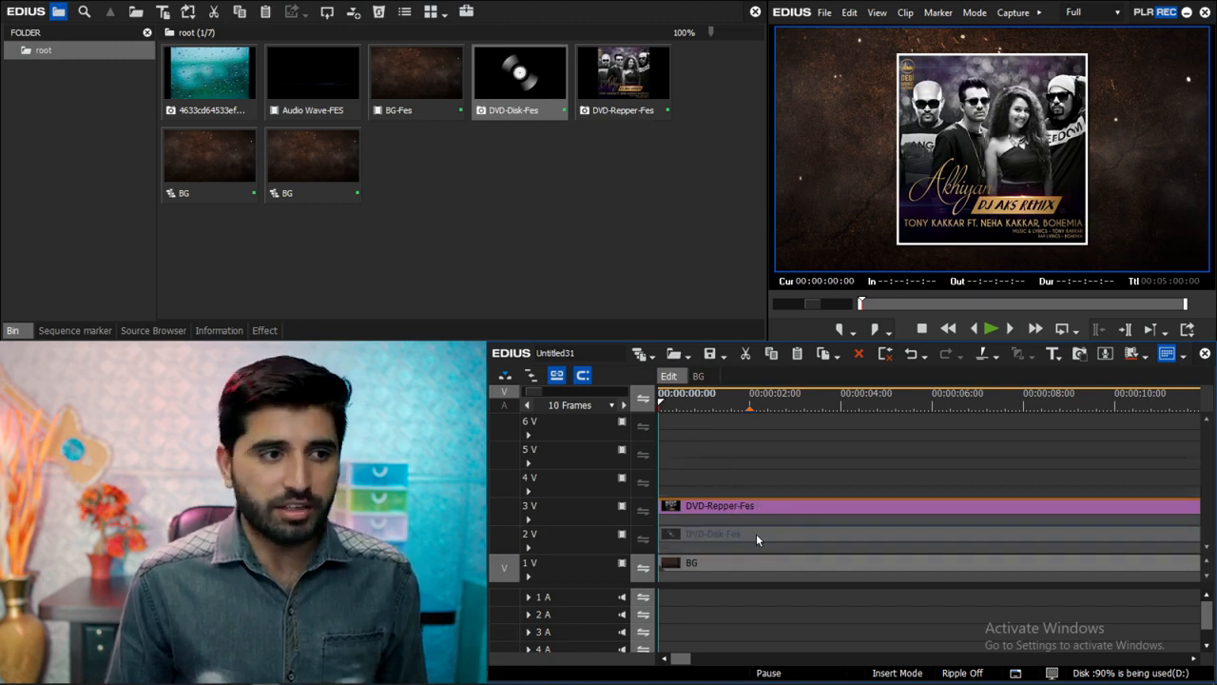
Re-enable the DVD-Disk-Fes clip, checking at 00:00:02:00, and move it back to track 4 V above the poster
click(750, 404)
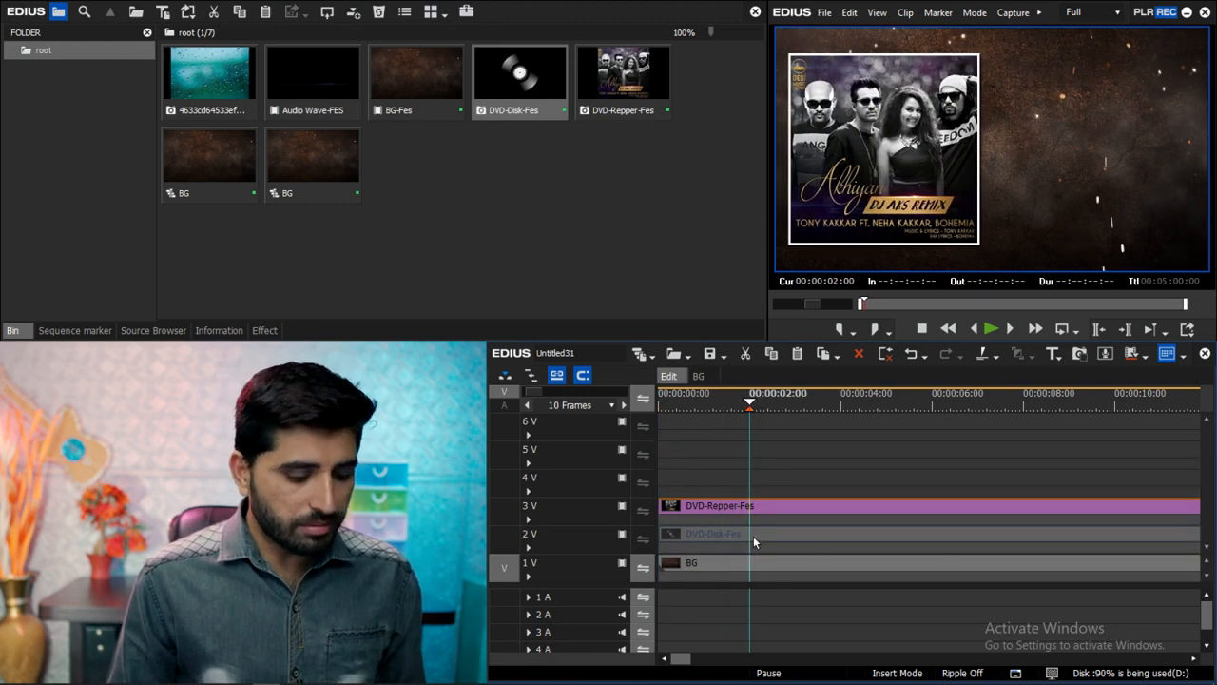
key(0)
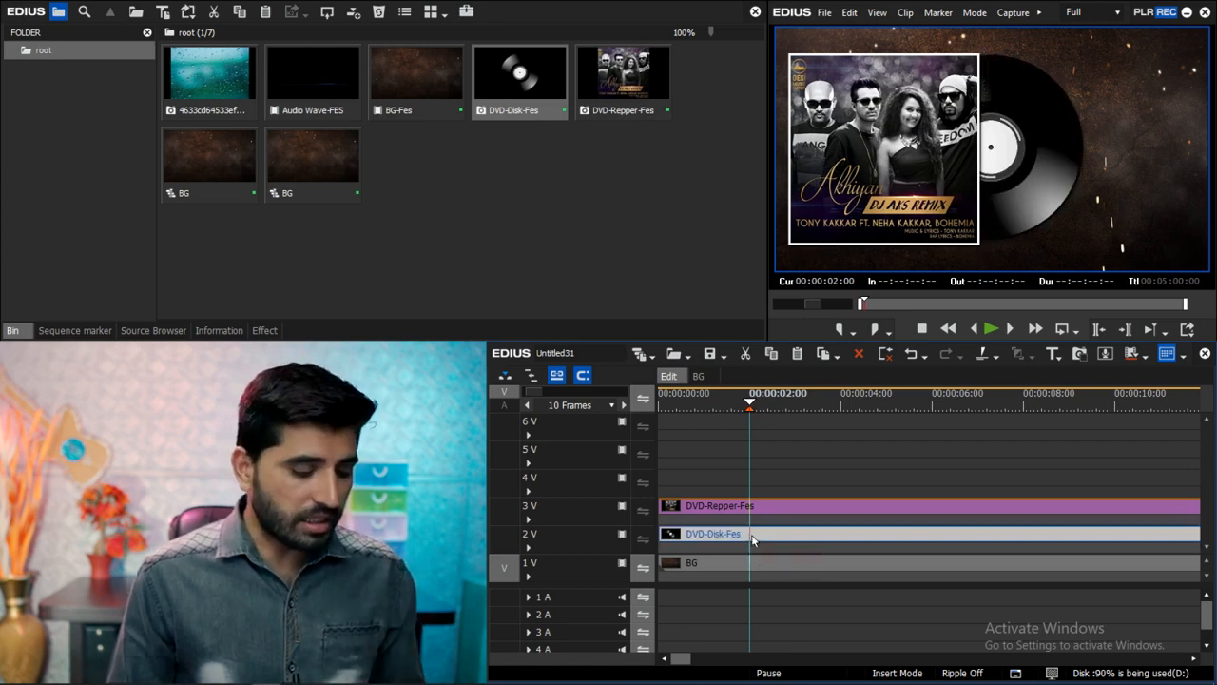
key(F7)
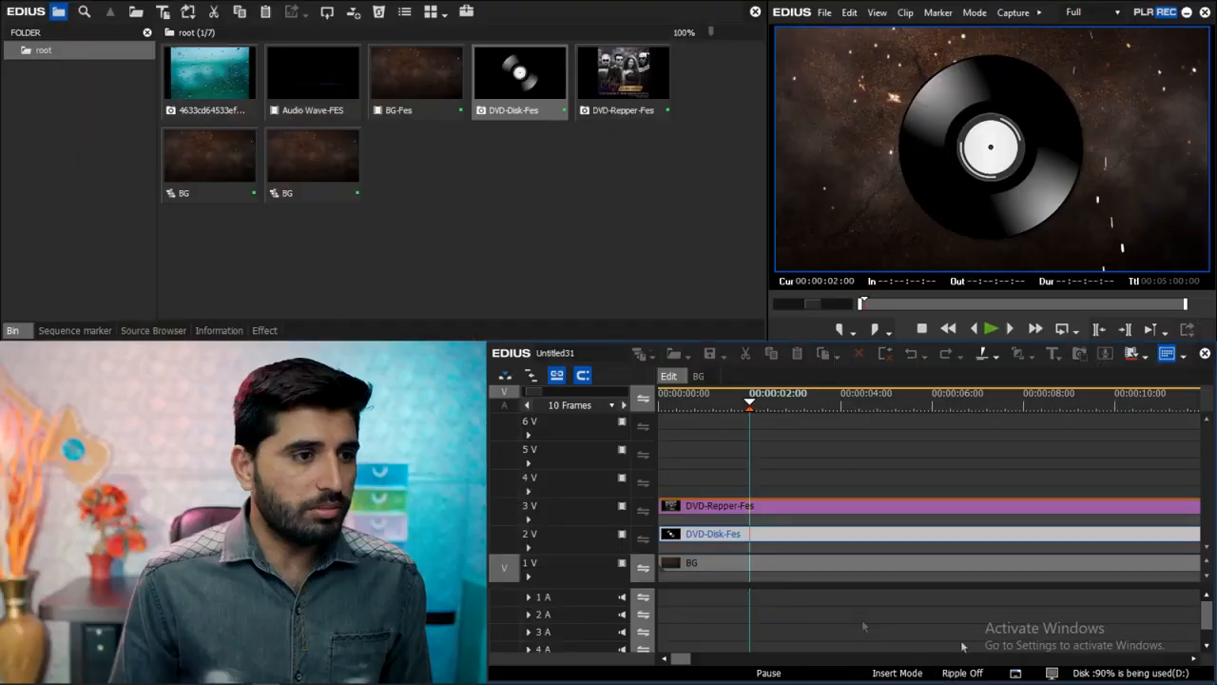
click(1121, 665)
drag(698, 531, 720, 487)
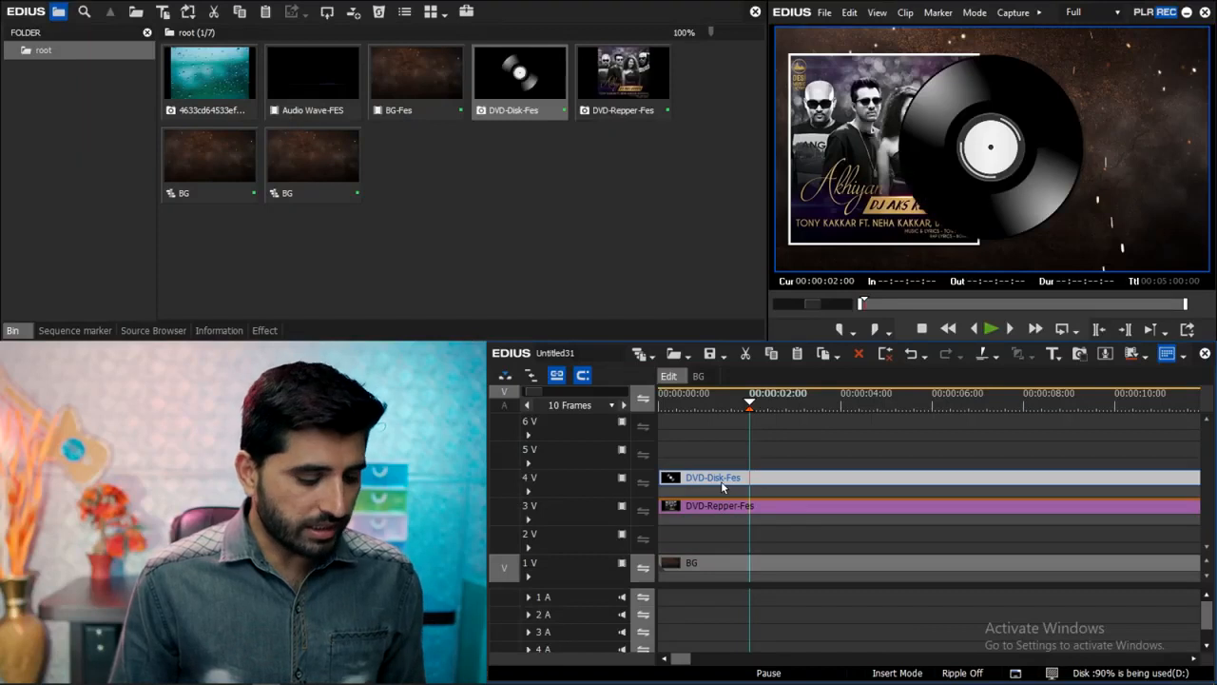
Enable Layouter keyframing for the DVD-Disk-Fes clip with a keyframe at its start, 00:00:00:00
key(F7)
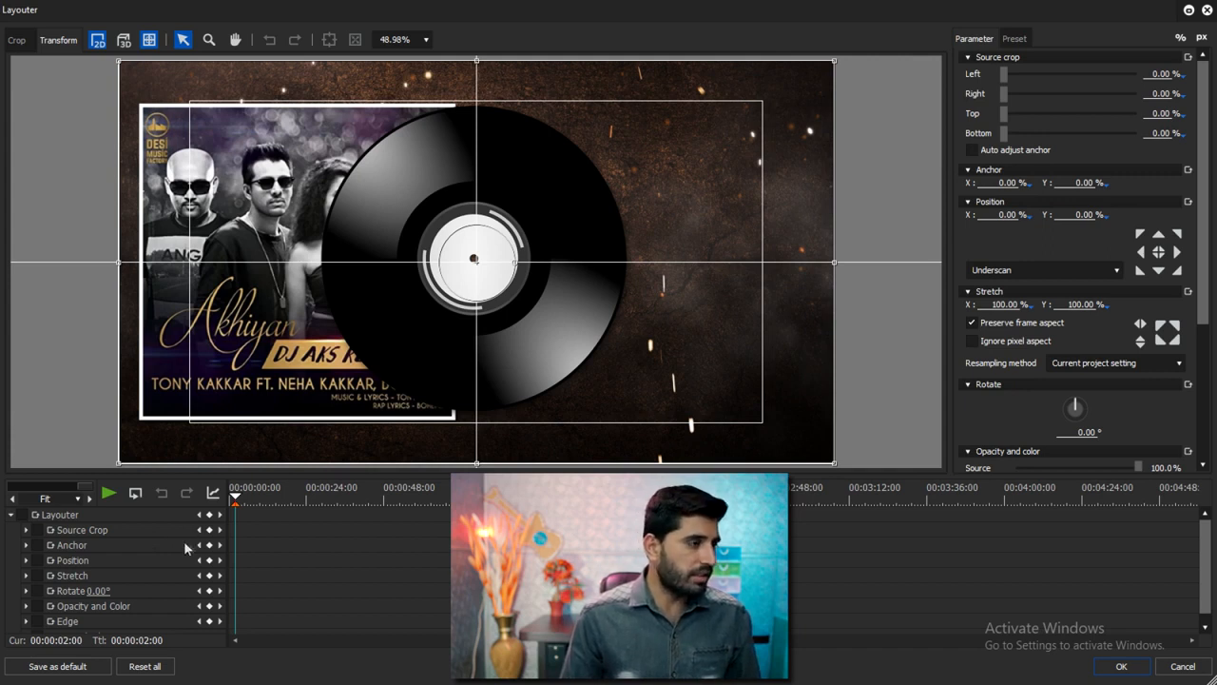
click(13, 515)
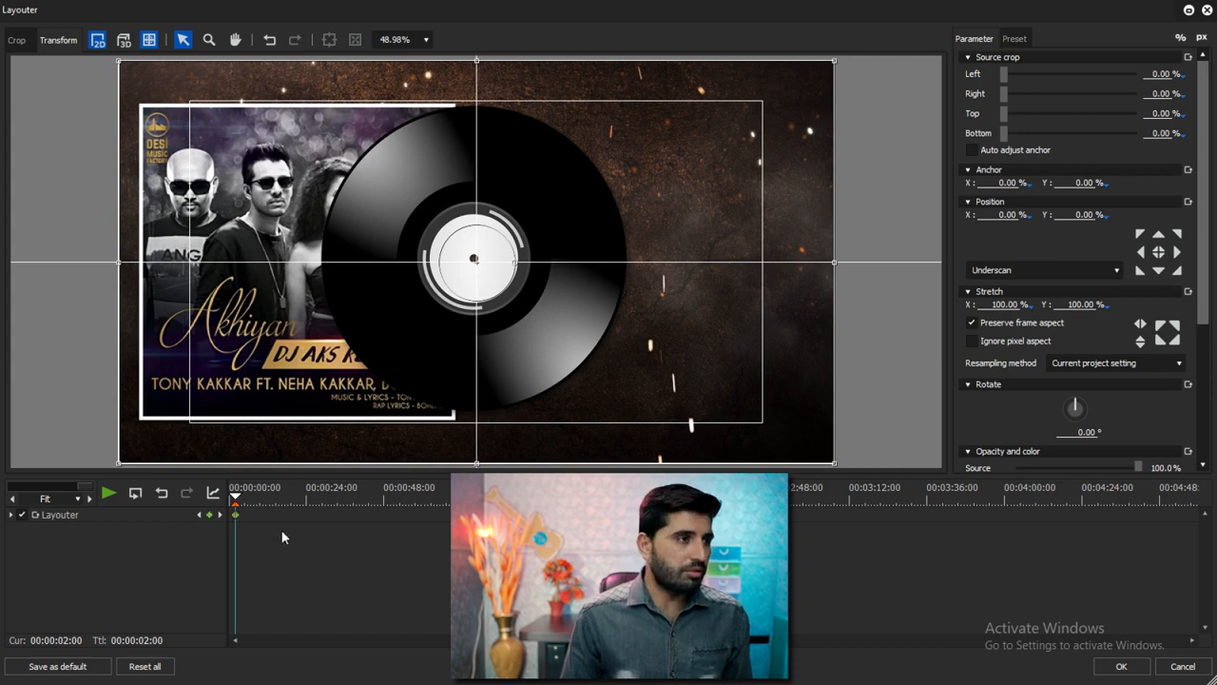
mouse_move(235, 501)
mouse_down()
mouse_move(188, 501)
mouse_move(236, 497)
mouse_up()
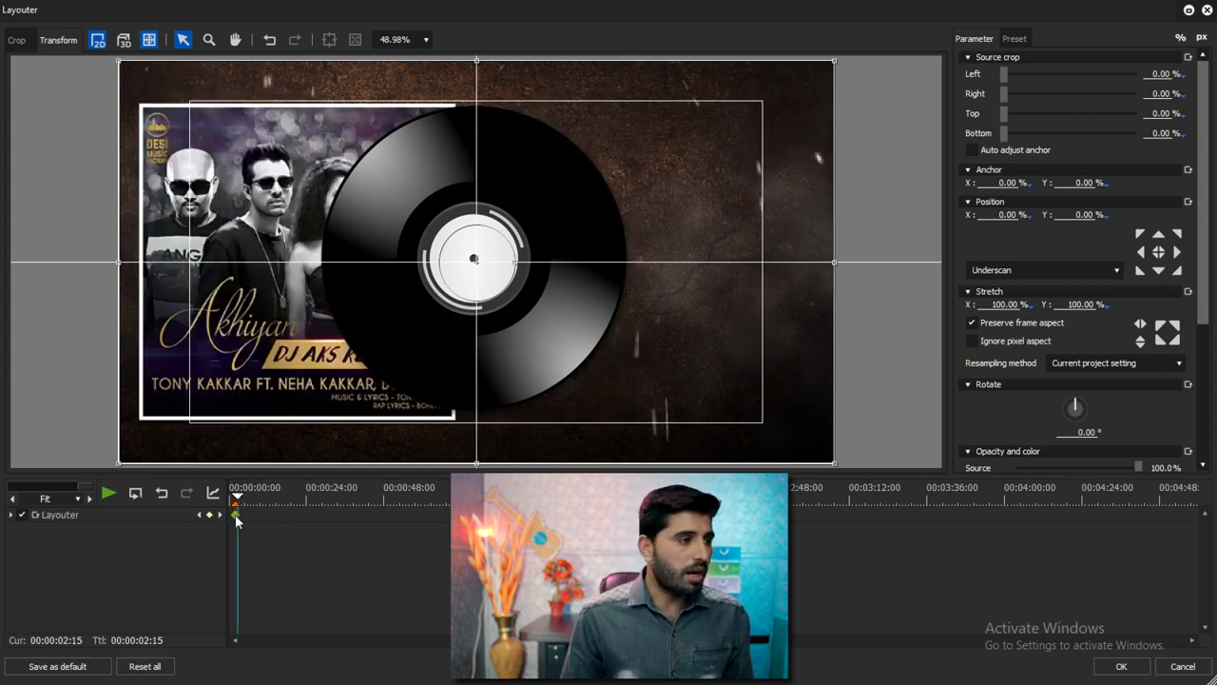
drag(236, 502, 1200, 567)
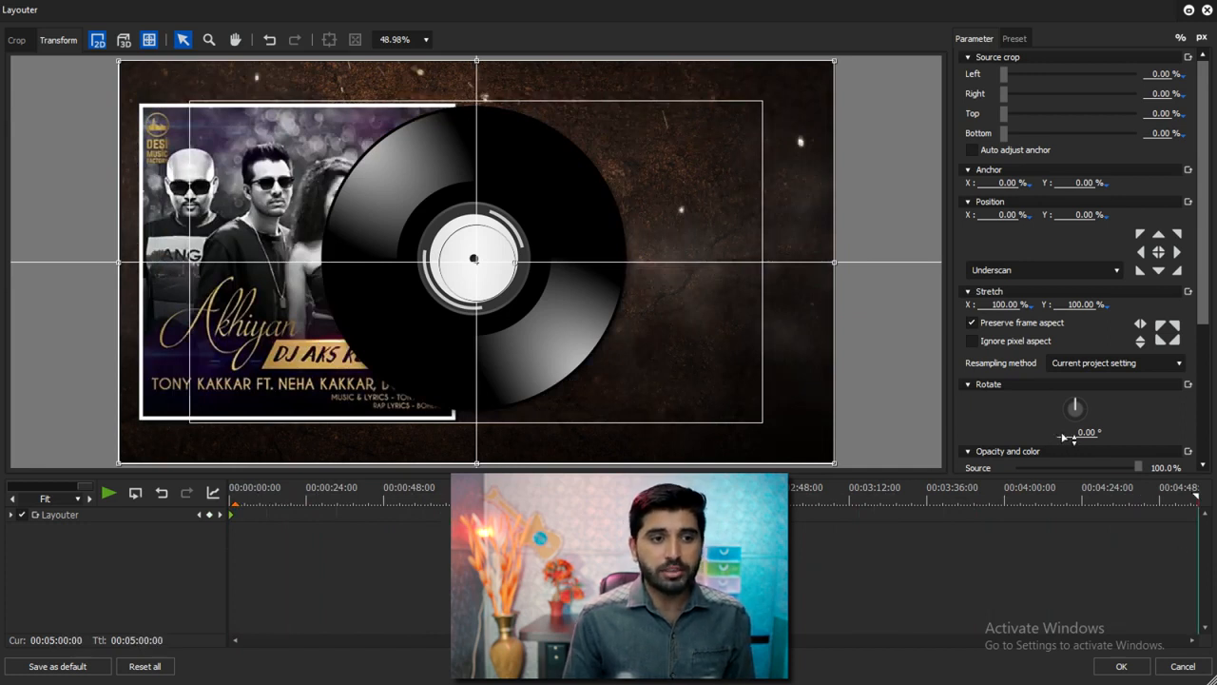
Try raising the disk's rotation value at 00:05:00:00 and clear the entry
key(Up)
key(Up)
key(Up)
key(Up)
key(Up)
key(Up)
key(Up)
key(Up)
key(Up)
key(Up)
key(Up)
key(Up)
key(Up)
key(Up)
key(Up)
key(Up)
key(Up)
key(Up)
key(Up)
key(Up)
key(Up)
key(Up)
key(Up)
key(Up)
key(Up)
key(Up)
key(Up)
key(Up)
key(Up)
key(Up)
key(Up)
key(Up)
key(Up)
key(Up)
key(Up)
key(Up)
key(Up)
key(Up)
key(Up)
key(Up)
key(Up)
key(Up)
key(Up)
key(Up)
key(Up)
key(Up)
key(Up)
key(Up)
key(Up)
key(Up)
key(Up)
key(Up)
key(Up)
key(Up)
key(Up)
key(Up)
key(Up)
key(Up)
key(Up)
key(Up)
click(1133, 537)
key(BackSpace)
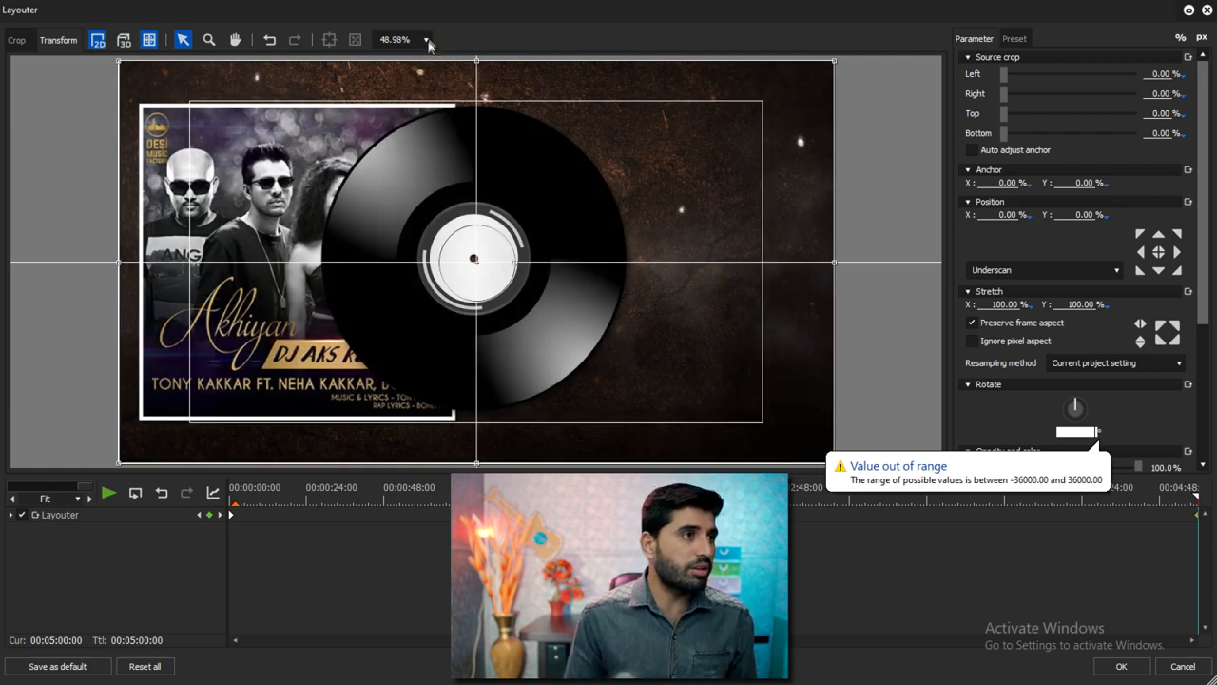
Shift the disk's anchor to X -0.40% and Y -1.00% to align it with the centre hole, working at 400% zoom
click(425, 39)
click(397, 73)
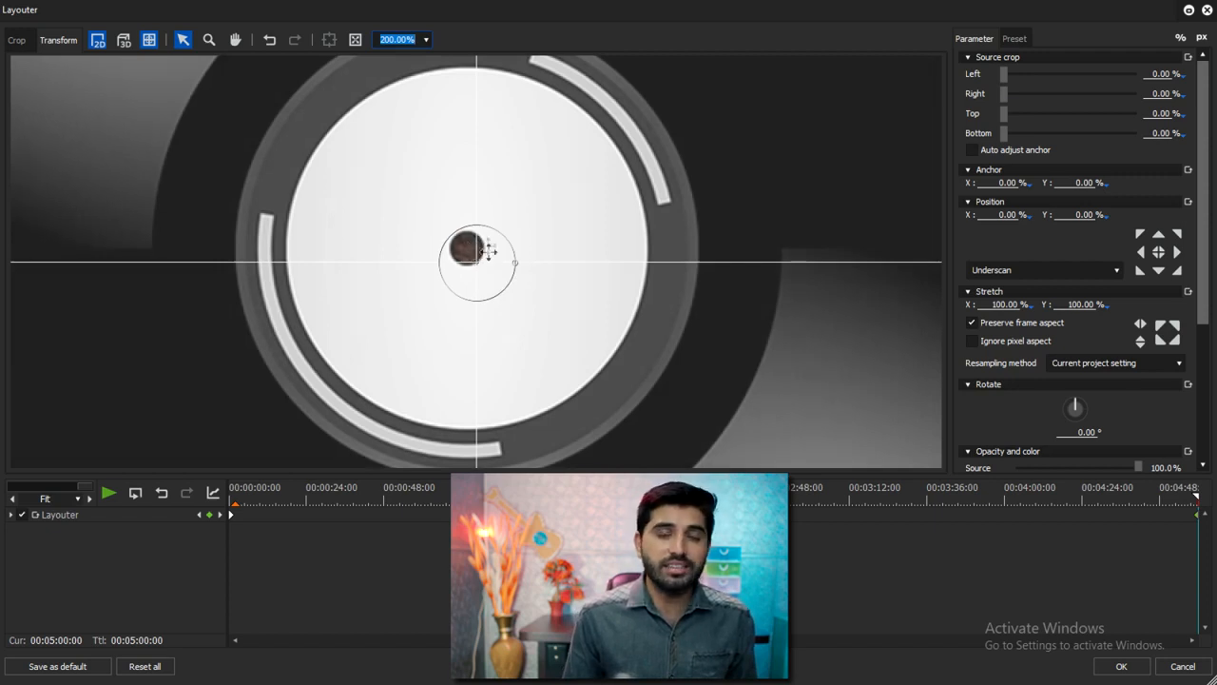
scroll(418, 39, down, 1)
click(426, 39)
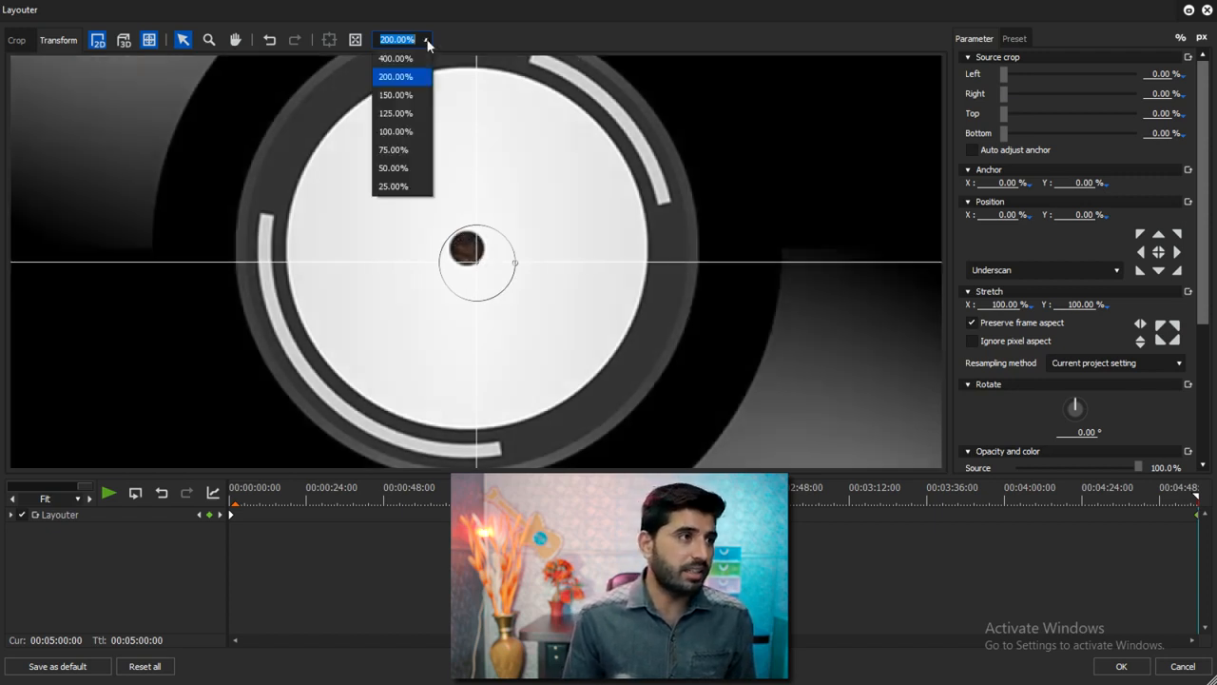
click(398, 54)
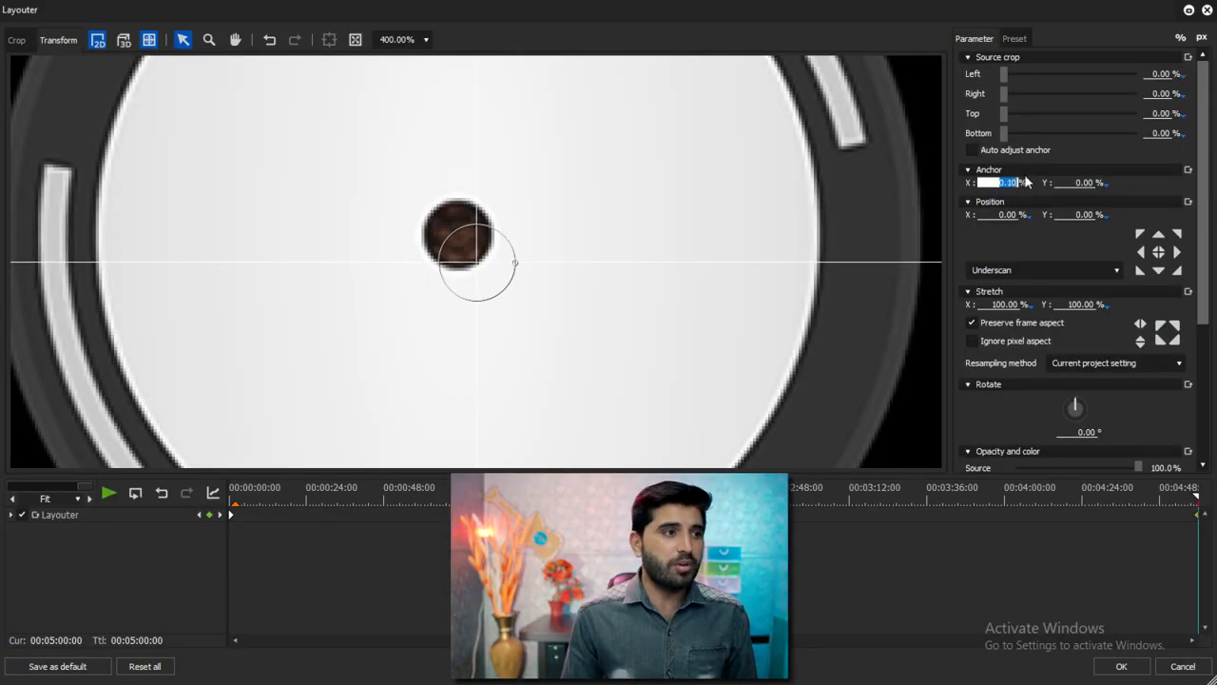
scroll(1025, 179, up, 5)
scroll(1027, 183, down, 9)
scroll(1027, 187, down, 2)
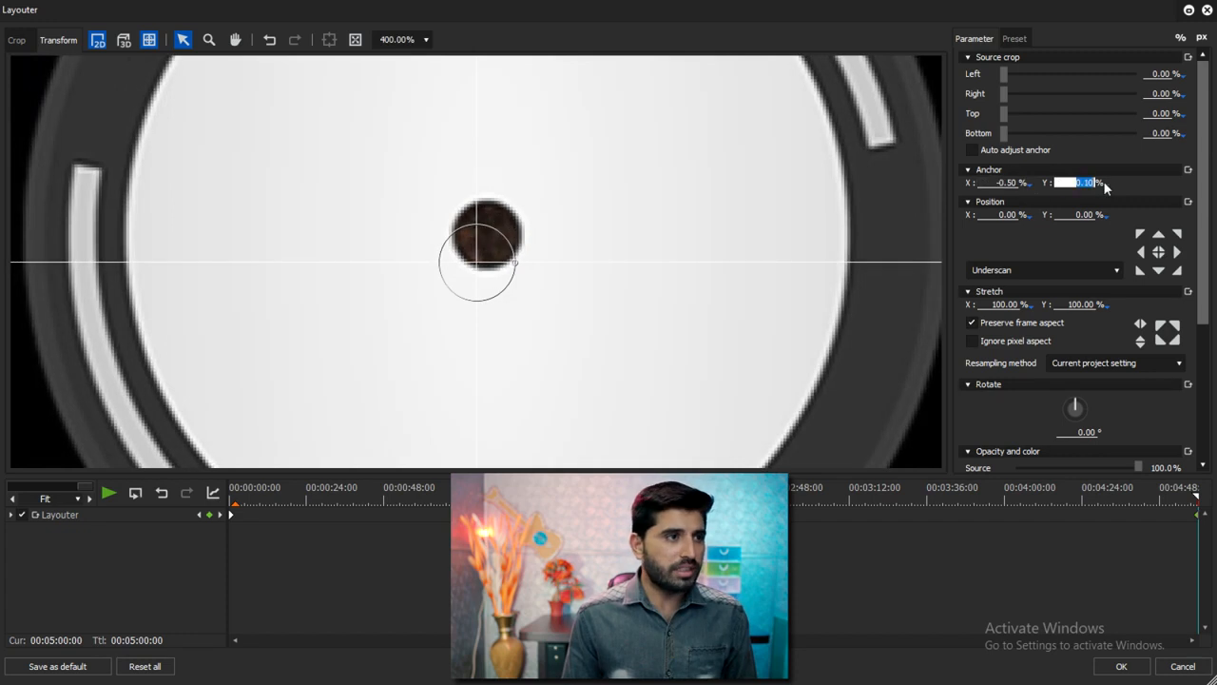
scroll(1103, 182, down, 9)
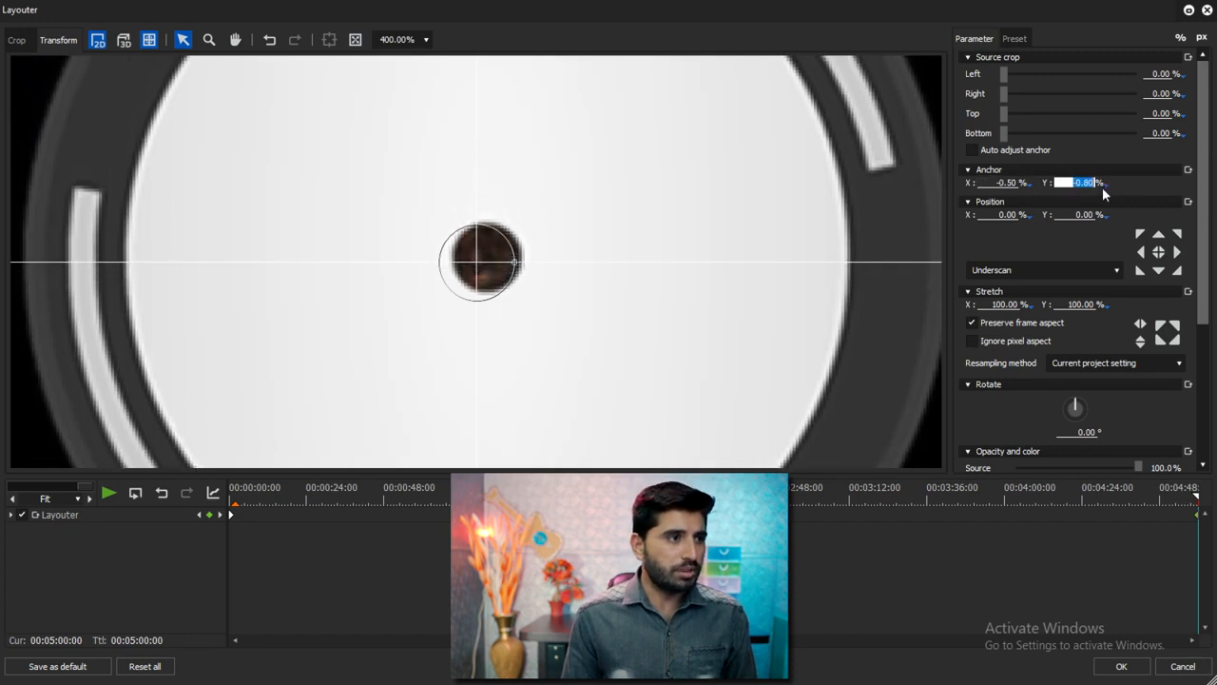
scroll(1102, 187, down, 2)
scroll(1041, 196, down, 2)
scroll(1043, 196, up, 5)
scroll(1041, 192, down, 2)
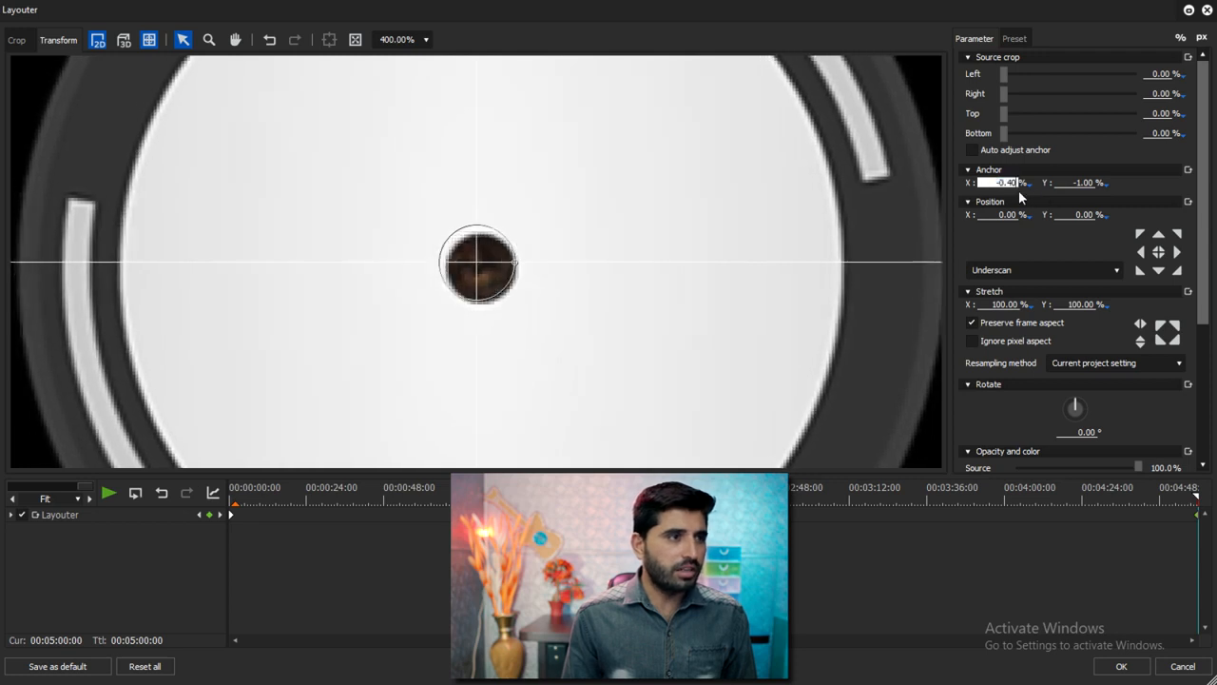
Fine-tune the disk's anchor to X -0.35% and Y -0.90% so it is centred on the hole
scroll(1020, 196, up, 1)
scroll(1101, 190, up, 2)
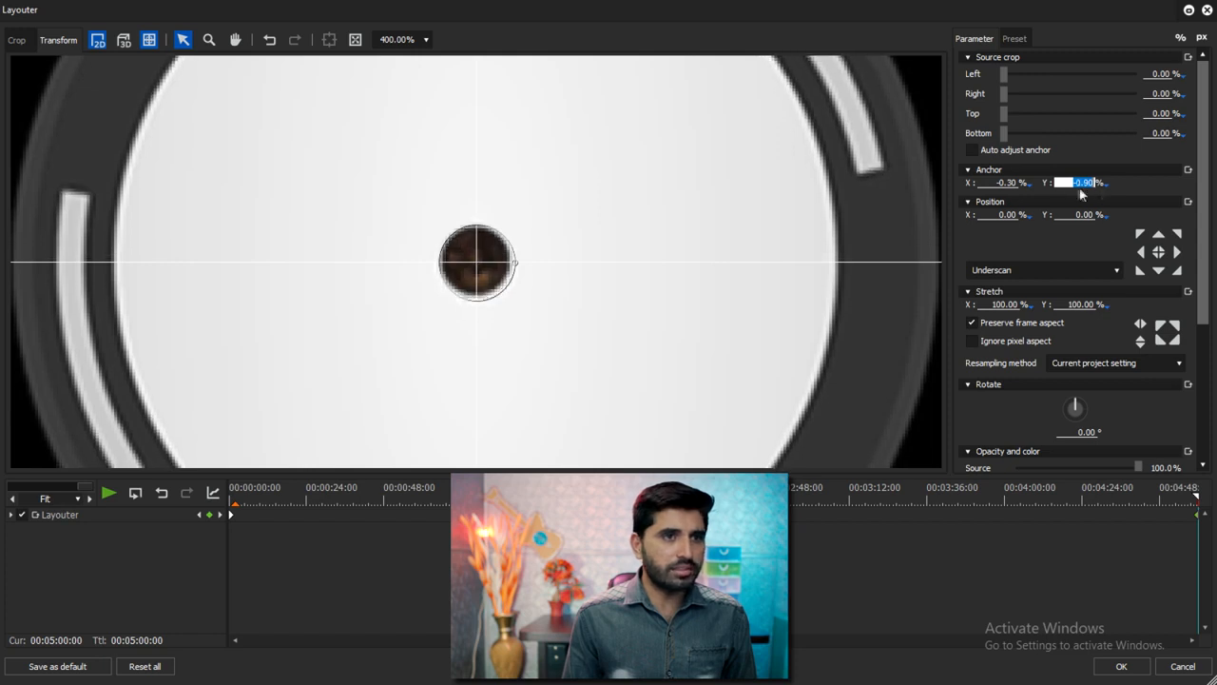
scroll(1064, 192, down, 1)
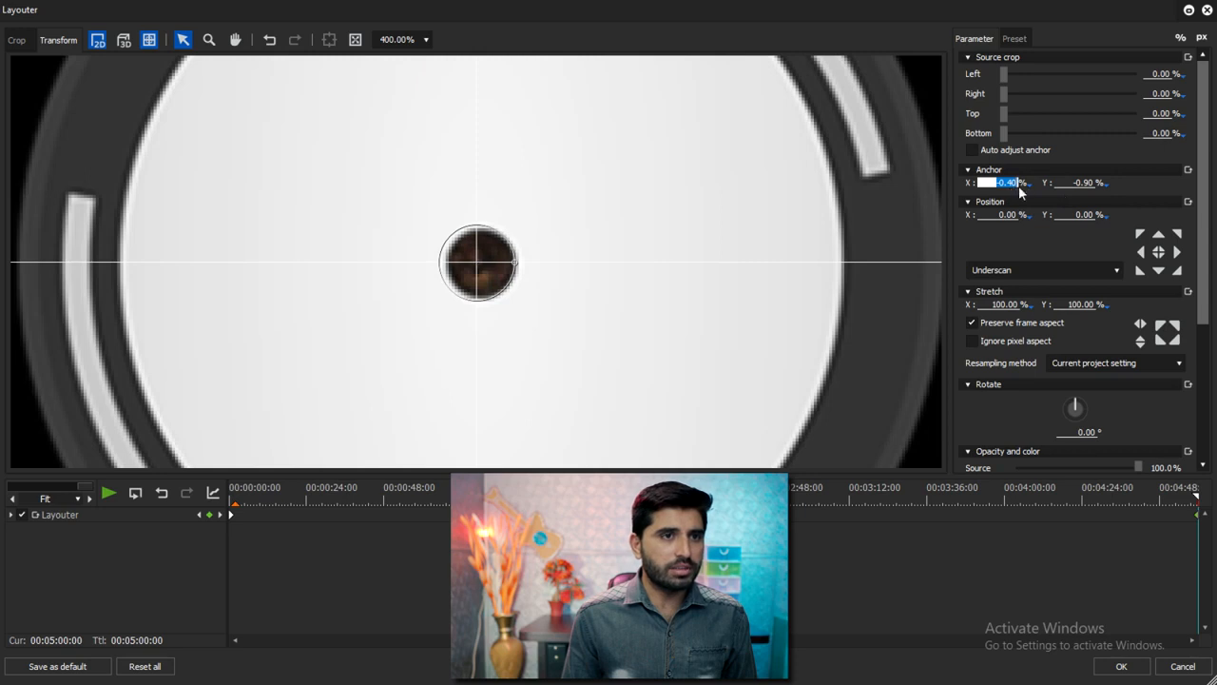
click(1018, 186)
key(BackSpace)
text(35)
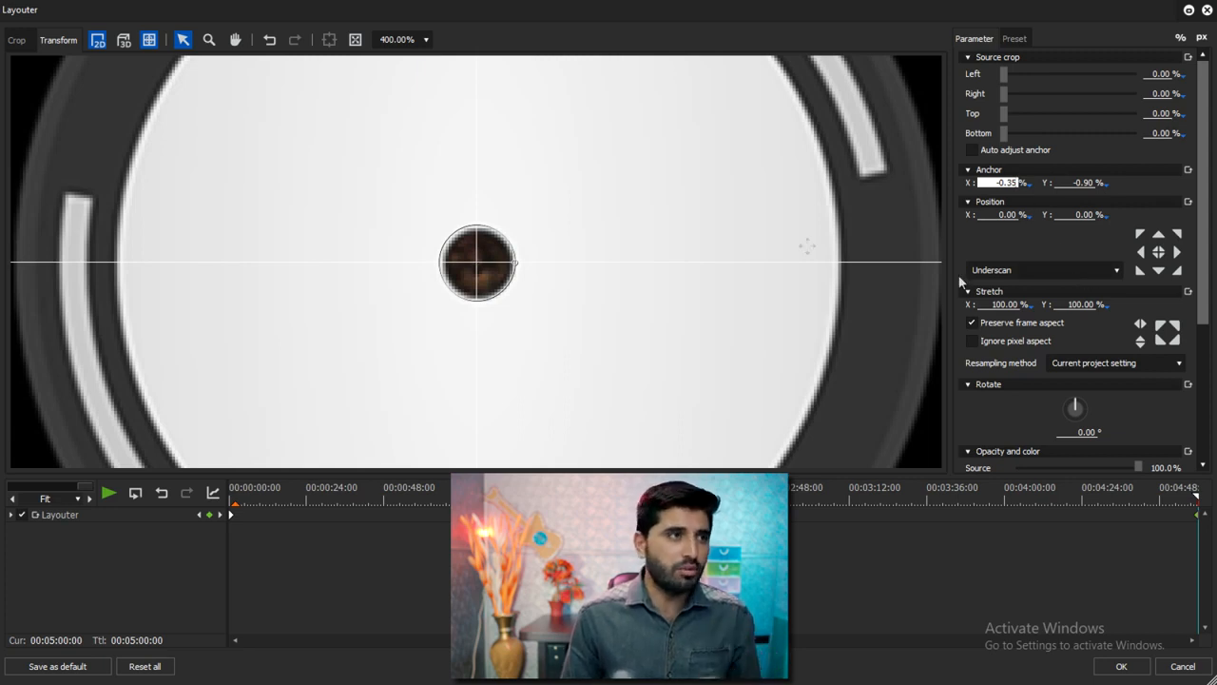
Scale the disk down proportionally to about 93.76% and check its fit over the poster at 00:00:00:00
click(355, 39)
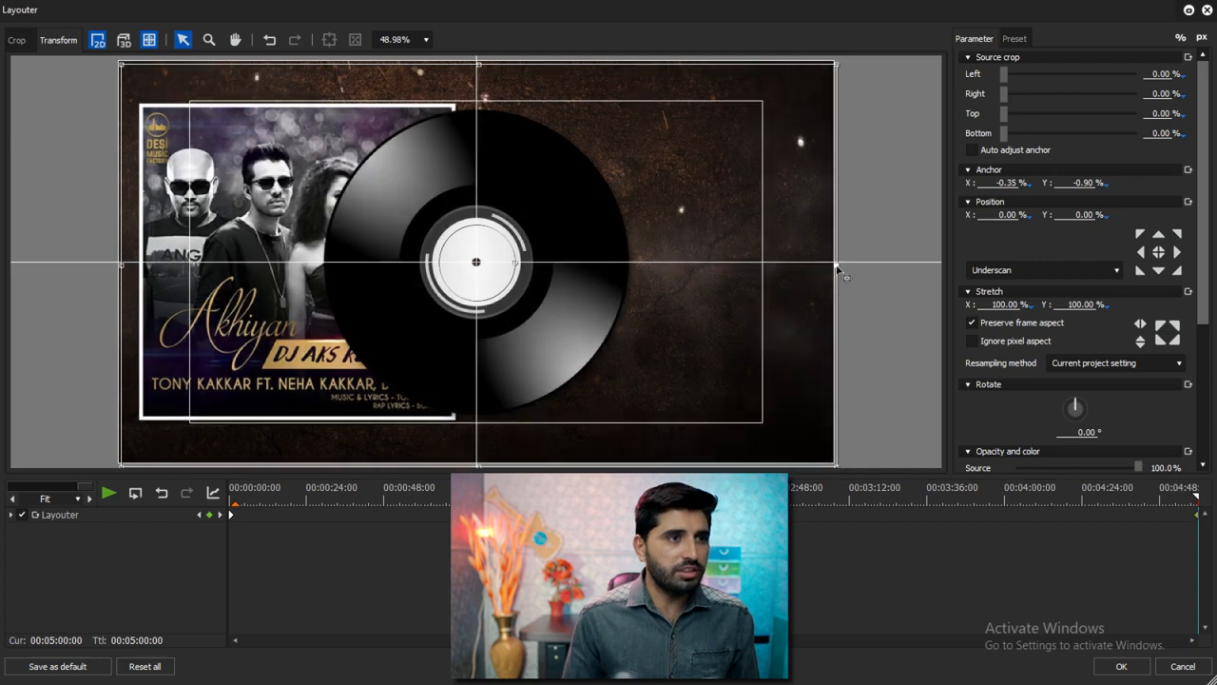
drag(835, 266, 816, 272)
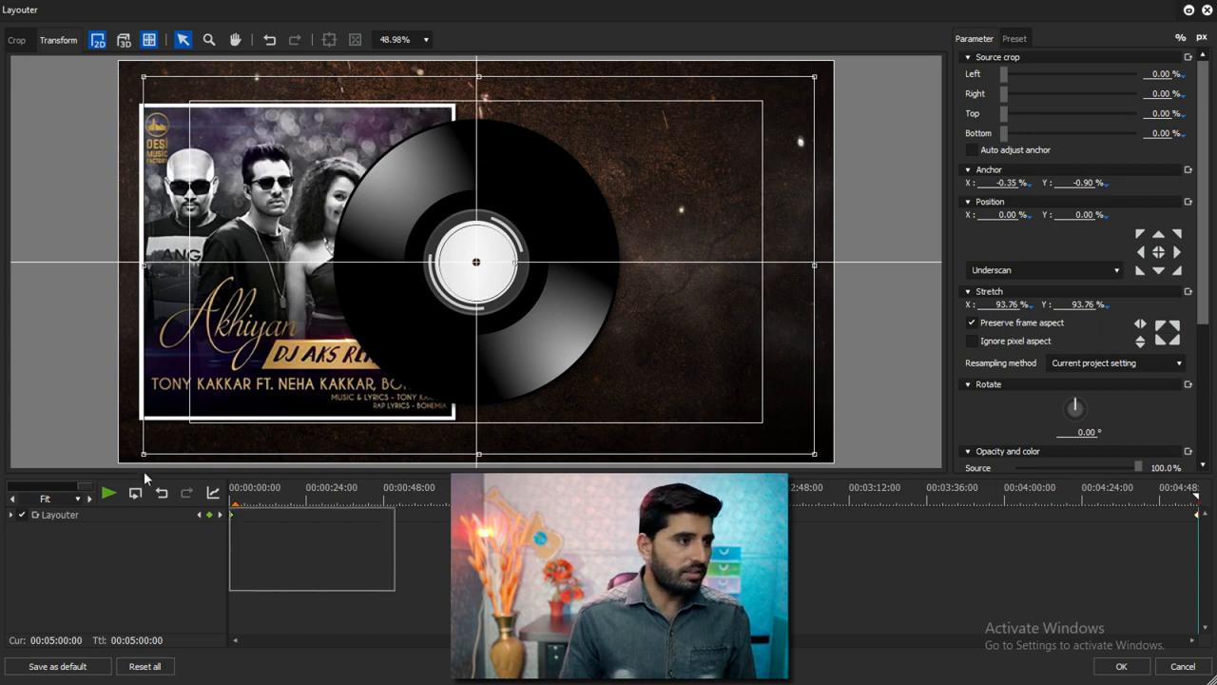
drag(1131, 500, 1, 537)
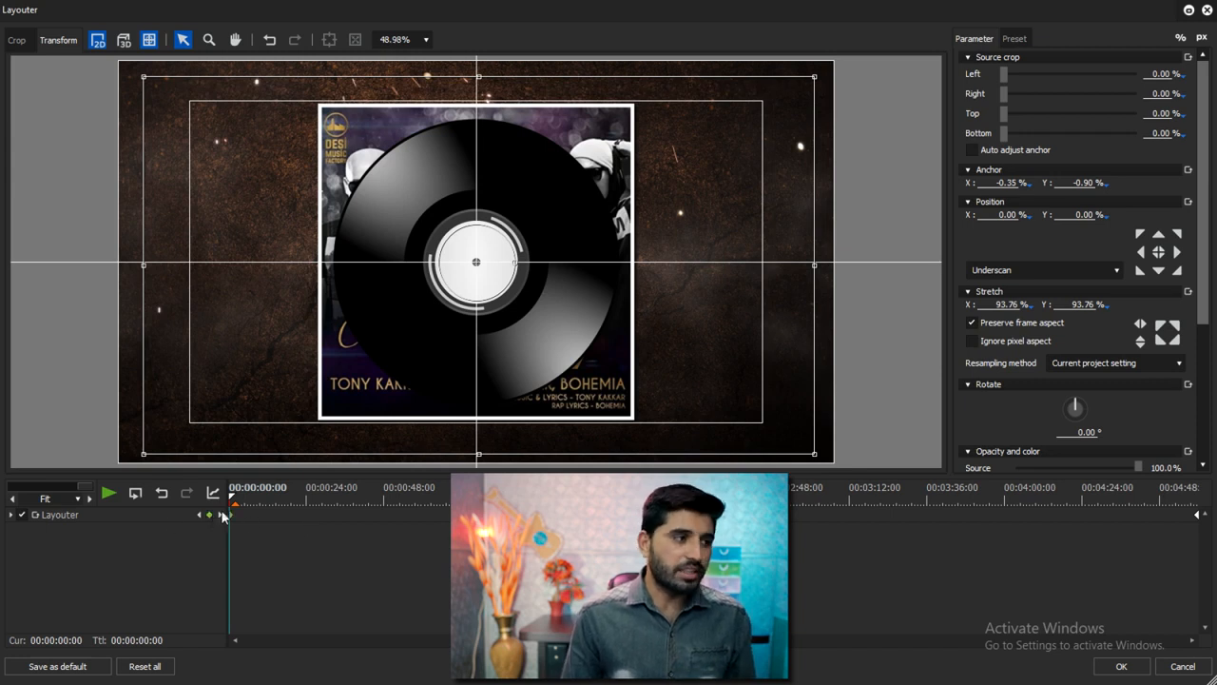
Set the disk's rotation to 1000° at 00:05:00:00 and apply the layout
drag(263, 500, 1207, 529)
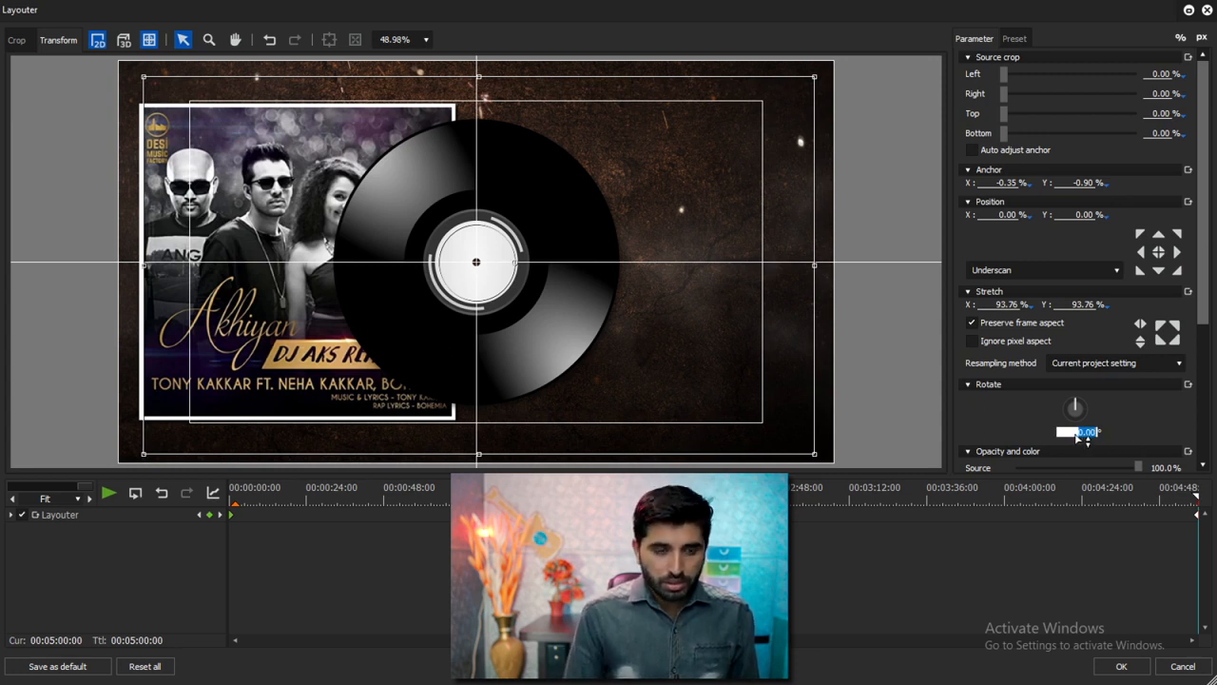
text(10)
key(Return)
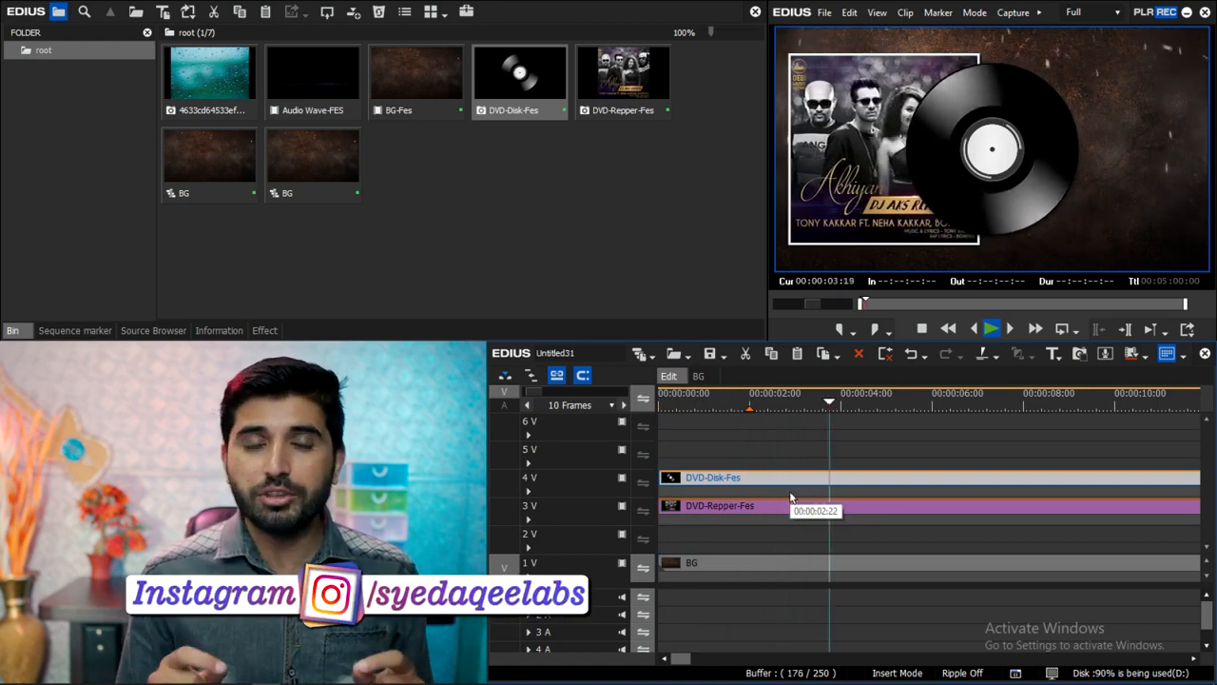
Set the disk's rotation to 36000° at 00:05:00:00 and apply the layout
key(space)
key(F7)
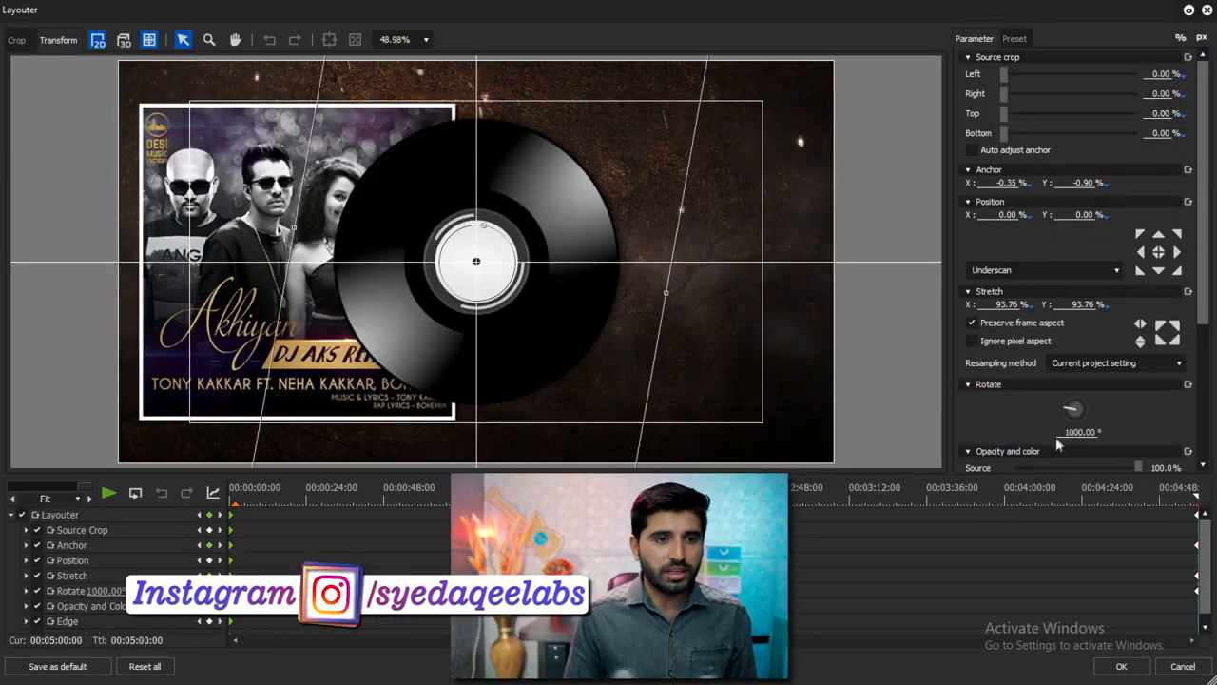
text(36000000)
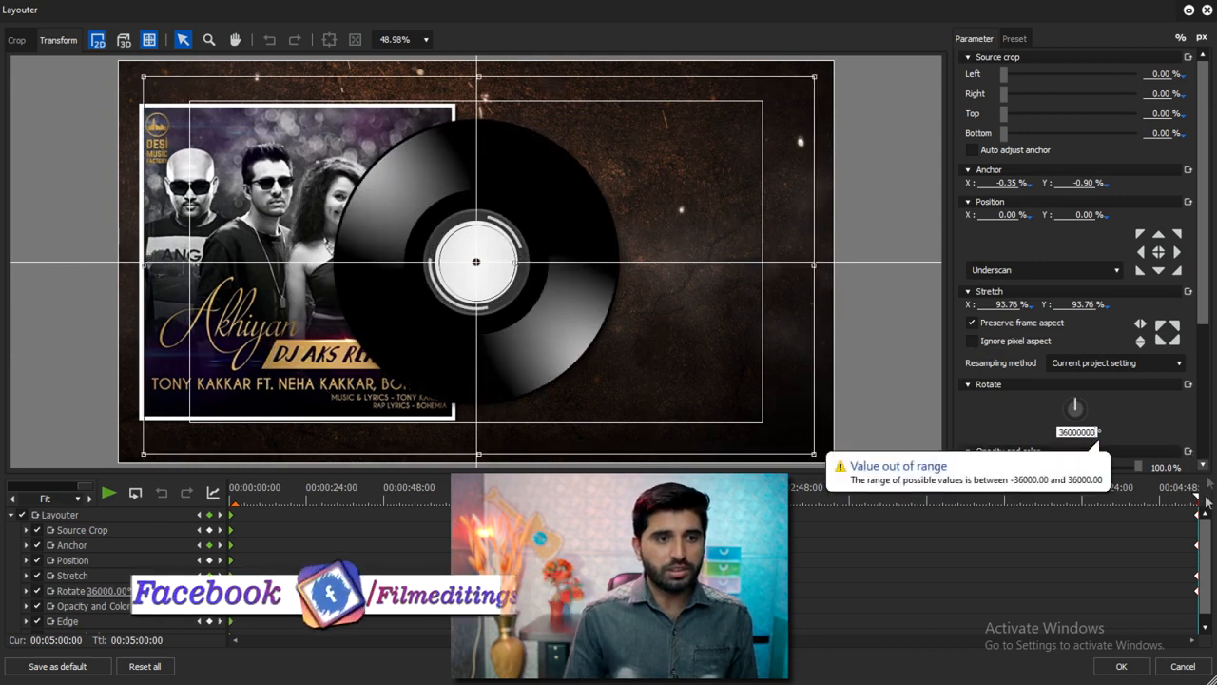
key(Return)
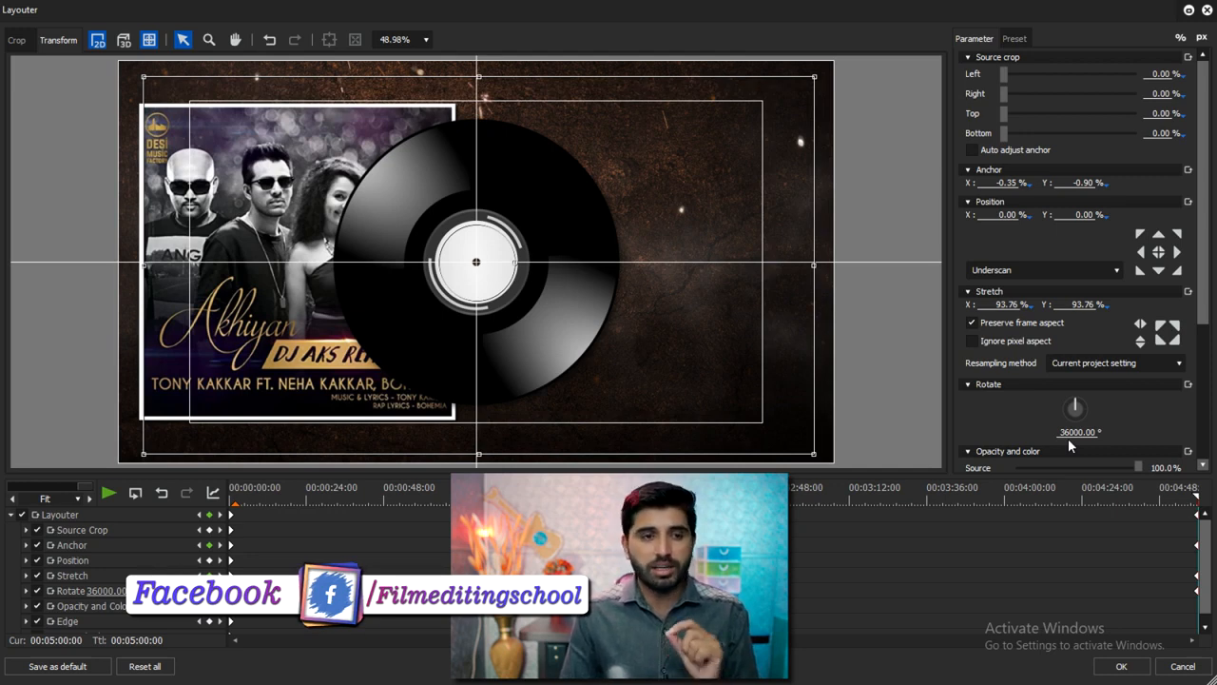
click(1124, 667)
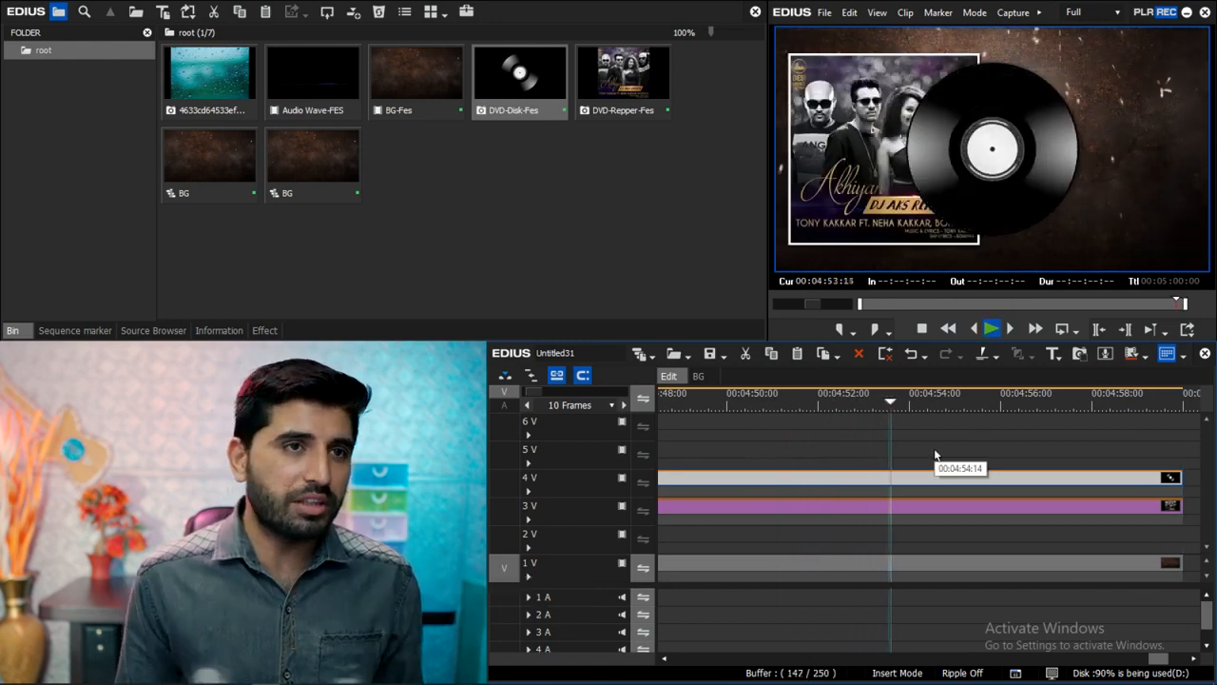
Reduce the disk's rotation to 30000° at 00:05:00:00, apply the layout and preview the spin
key(space)
key(F7)
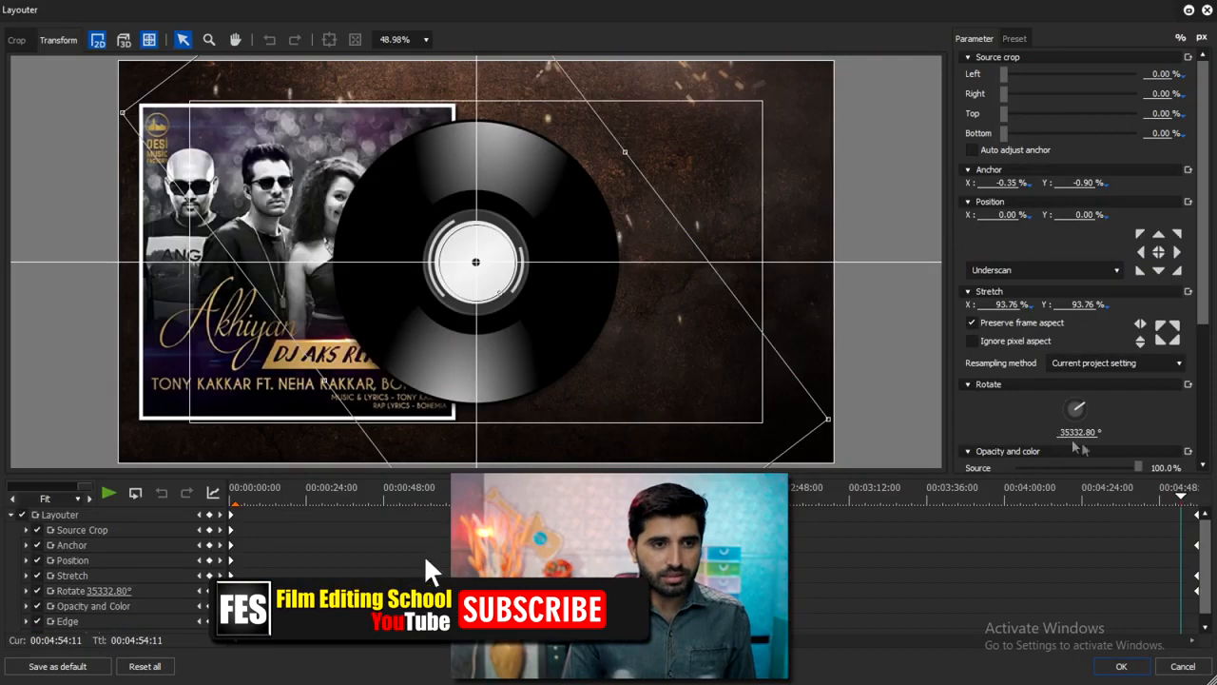
click(1186, 501)
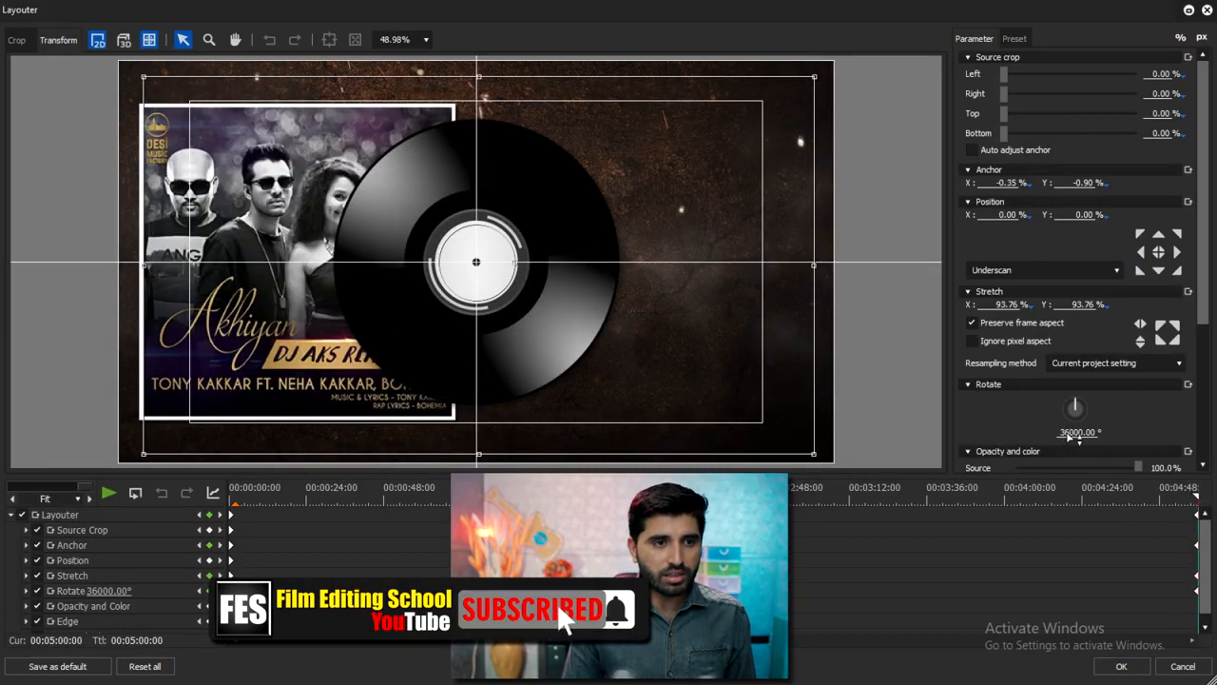
key(BackSpace)
key(Return)
text(0)
key(Return)
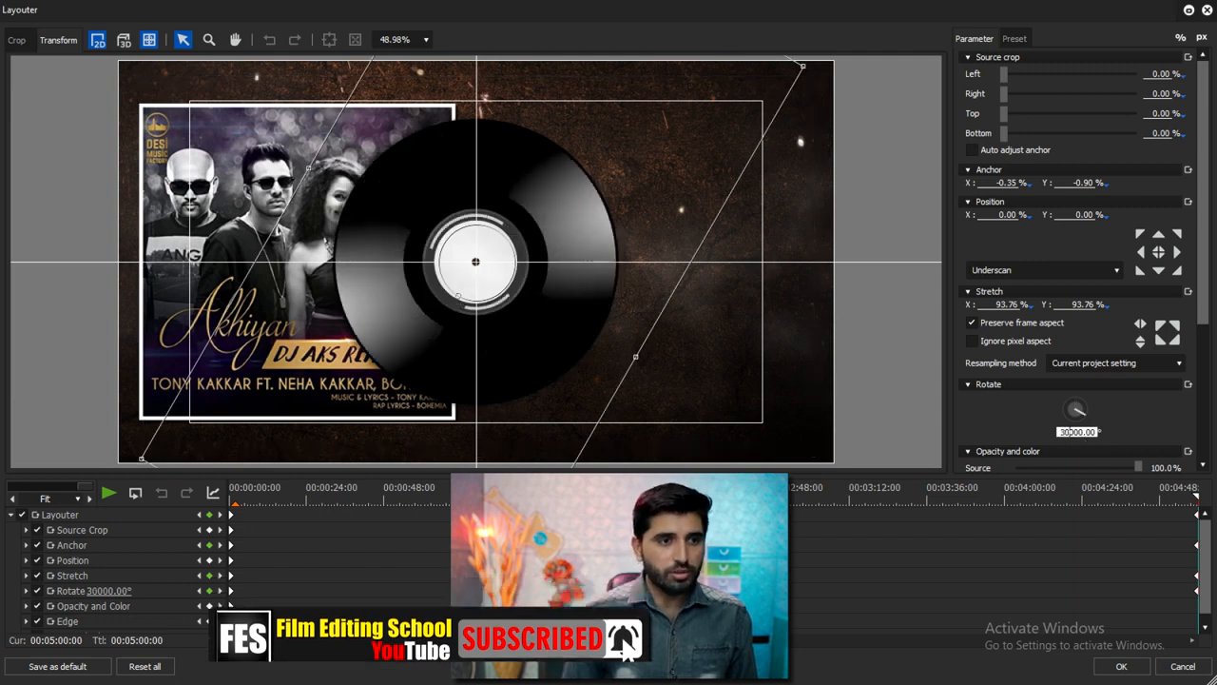
click(1137, 667)
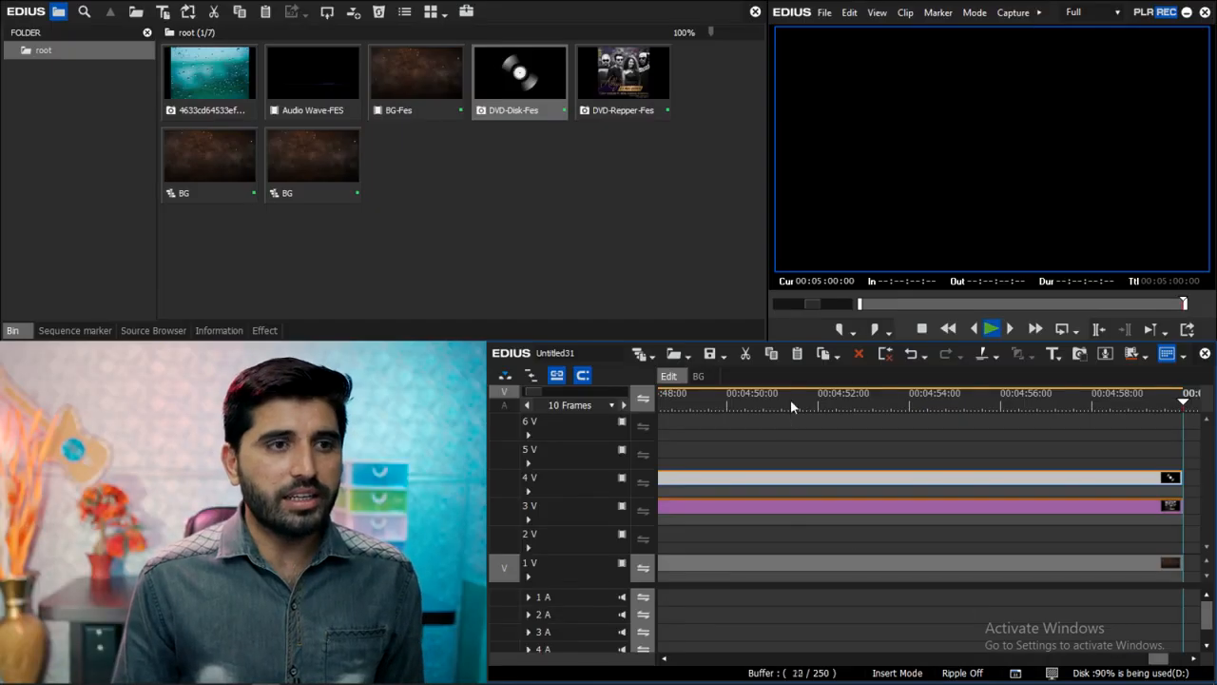
key(space)
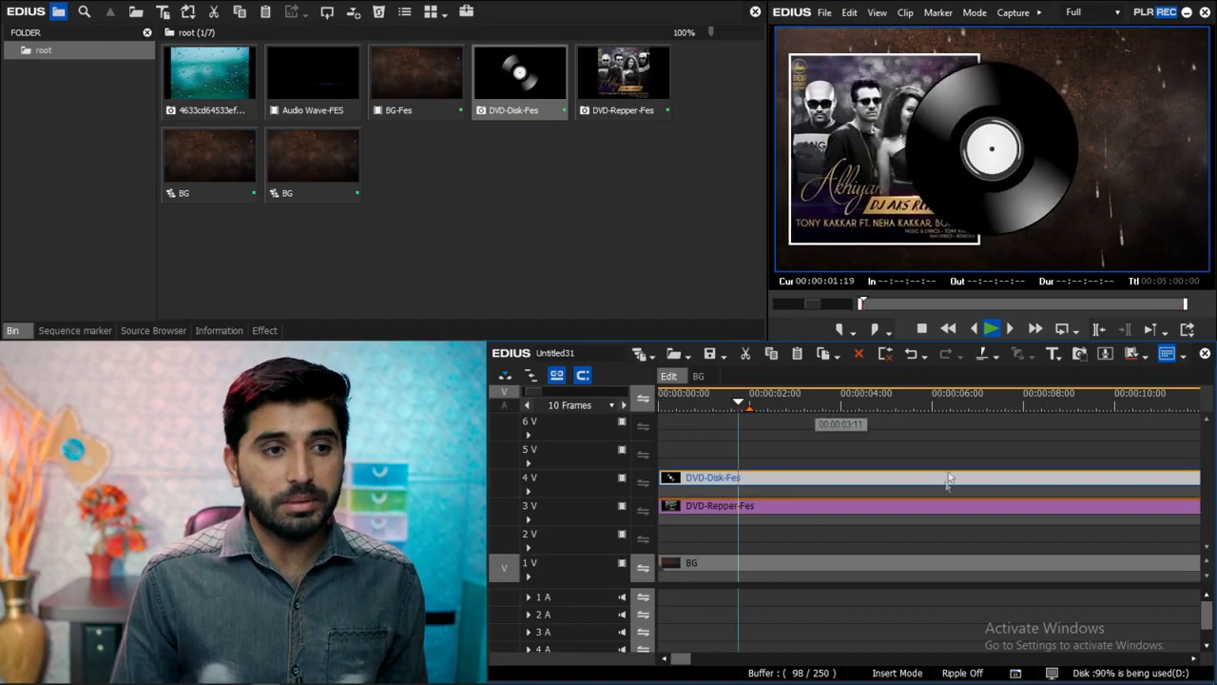
Lower the disk's end rotation to 20000° at 00:05:00:00, apply it and preview the spin speed
key(space)
double_click(908, 479)
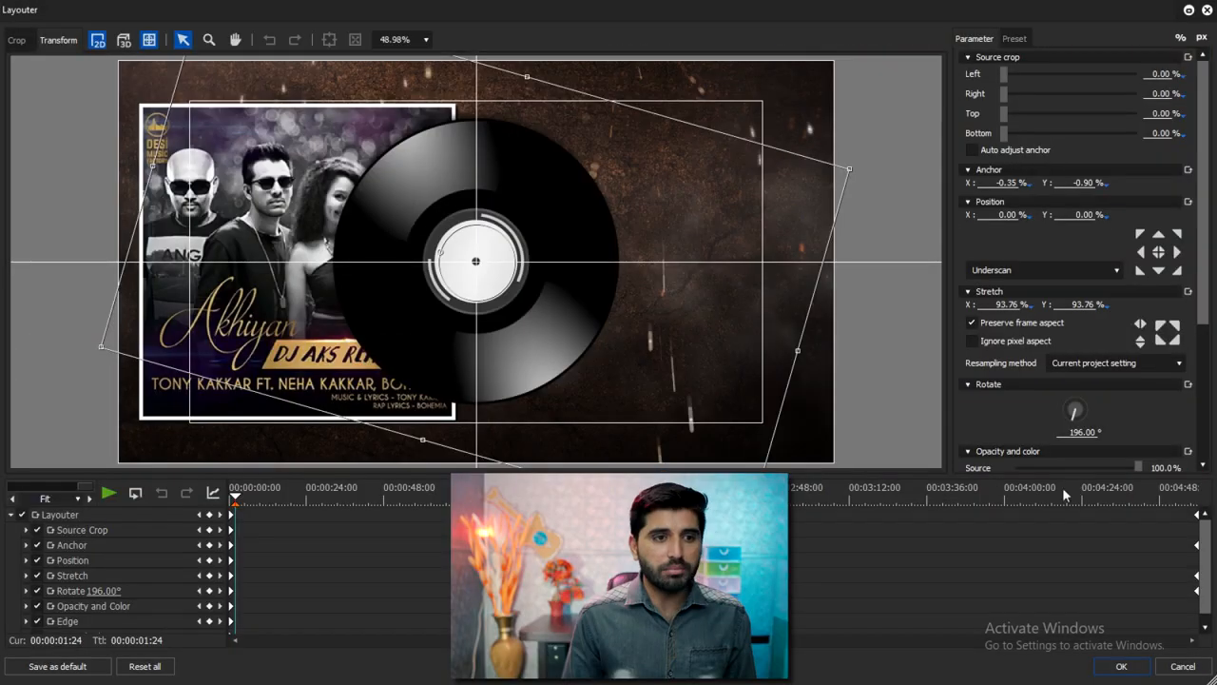
drag(1154, 493, 1200, 495)
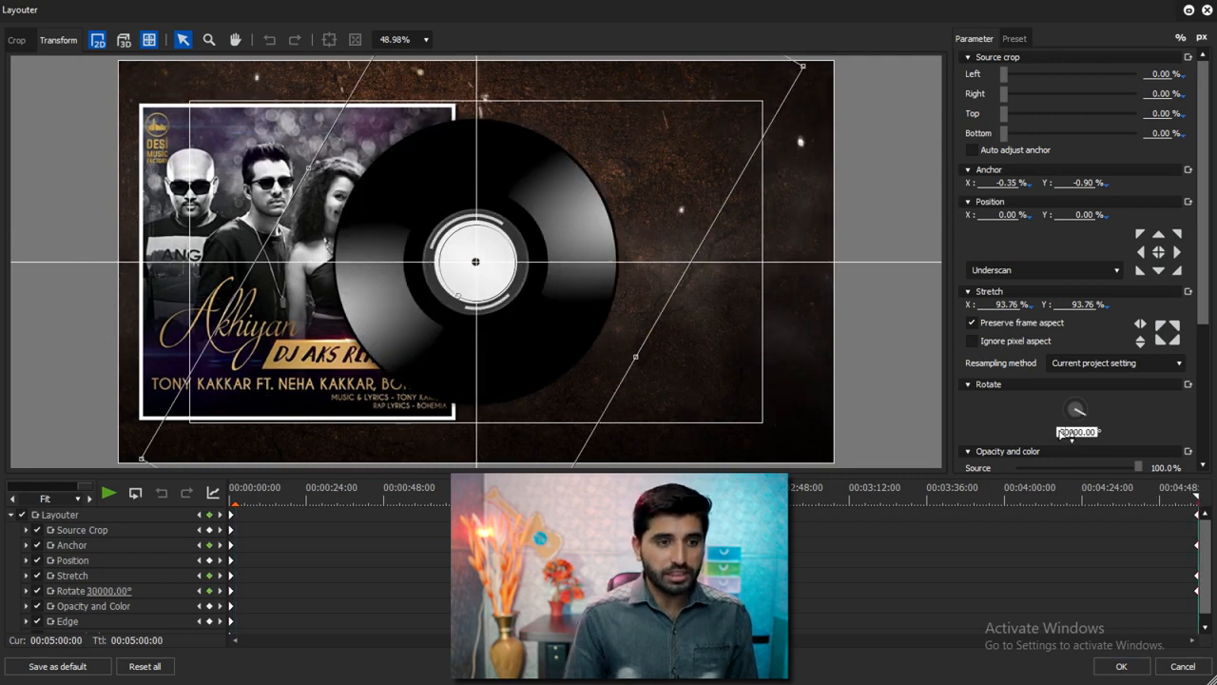
text(20000)
key(Return)
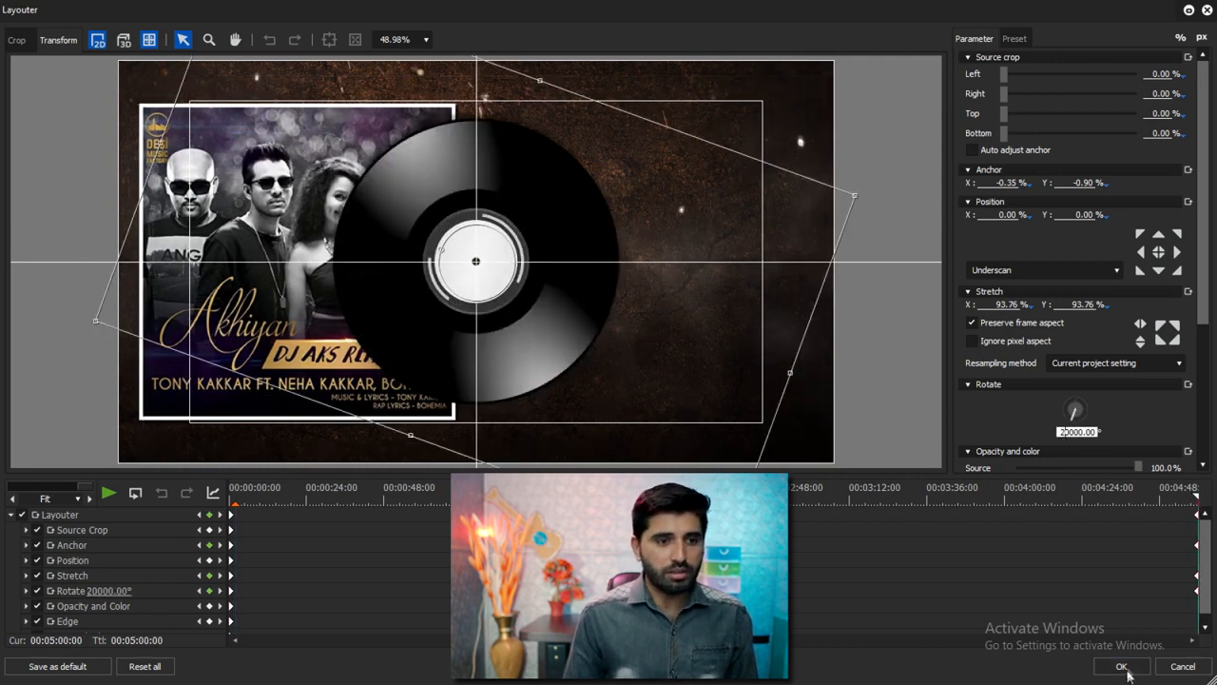
click(1122, 666)
key(space)
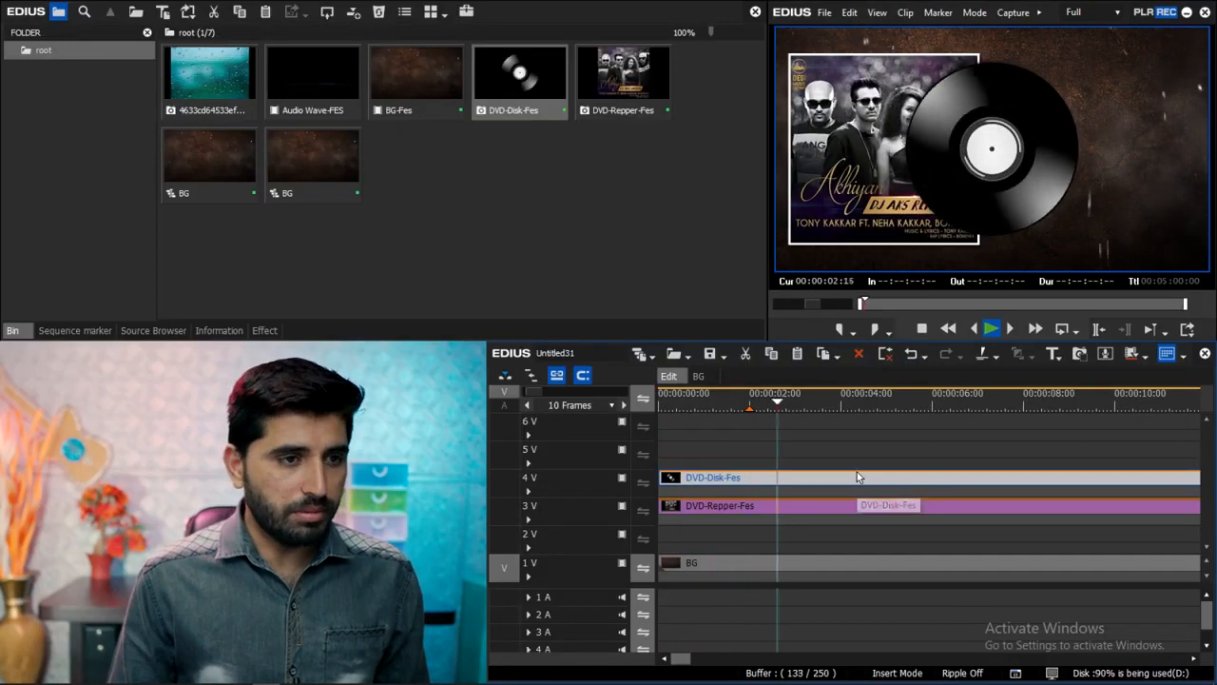
Set the disk's rotation to 15000° at 00:05:00:00, apply the layout and play the sequence
key(space)
key(F7)
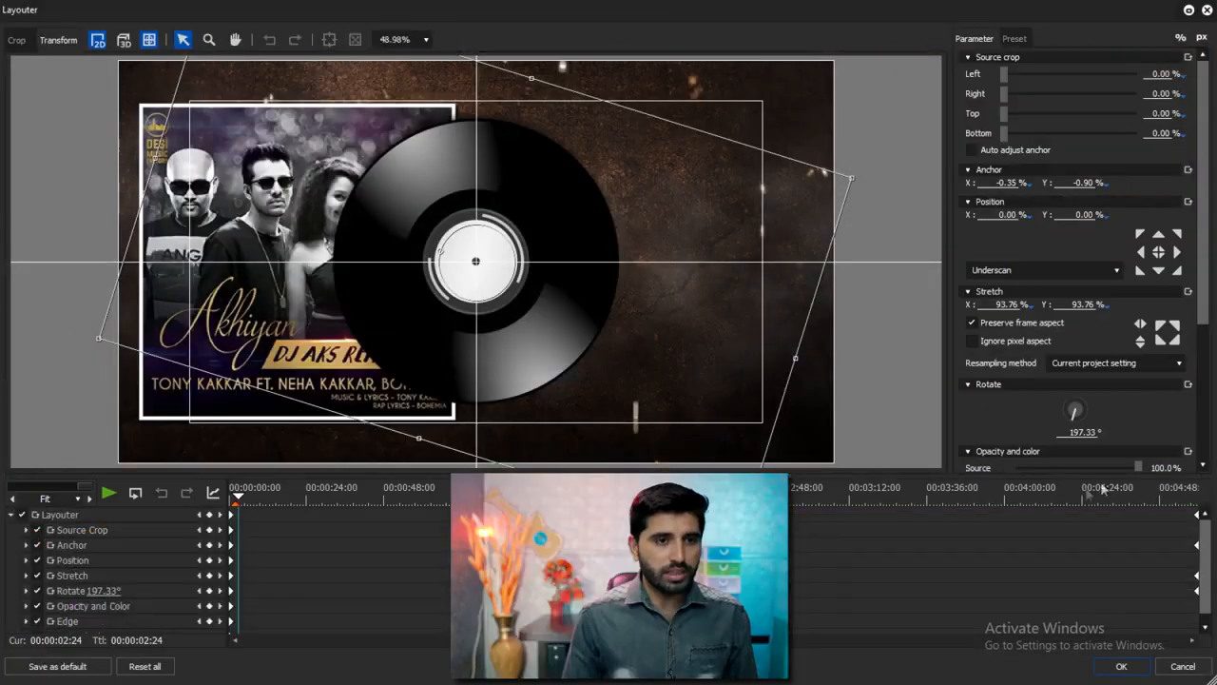
click(1156, 486)
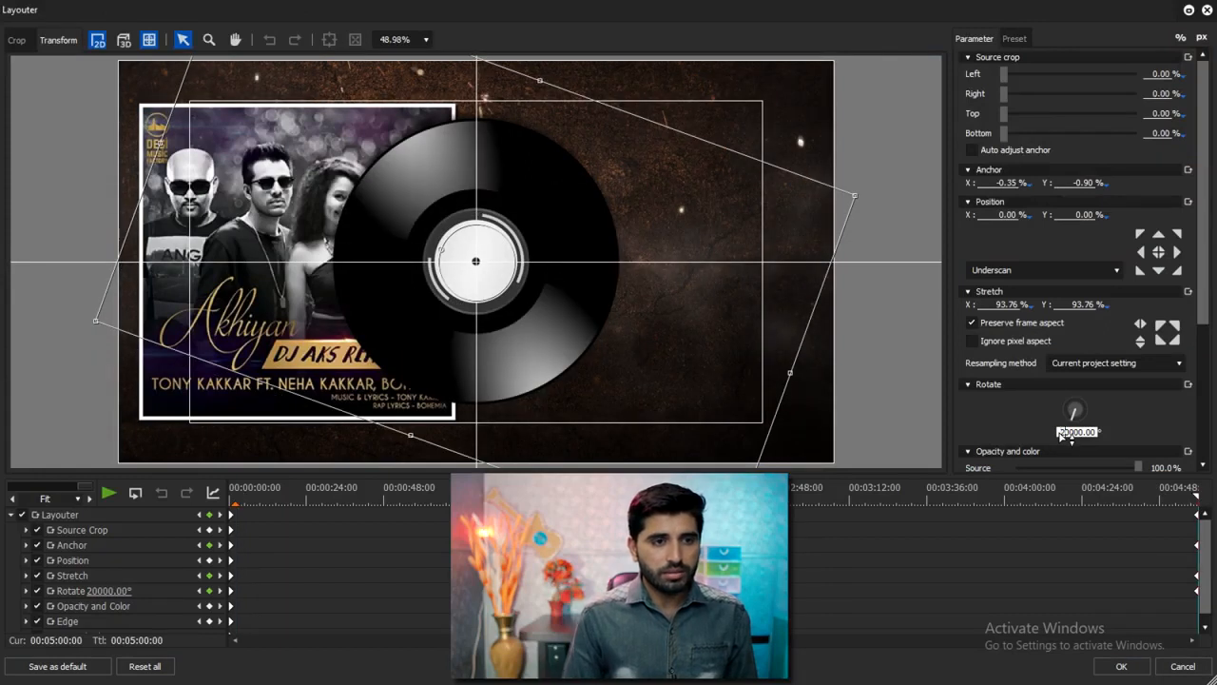
text(10000)
text(5)
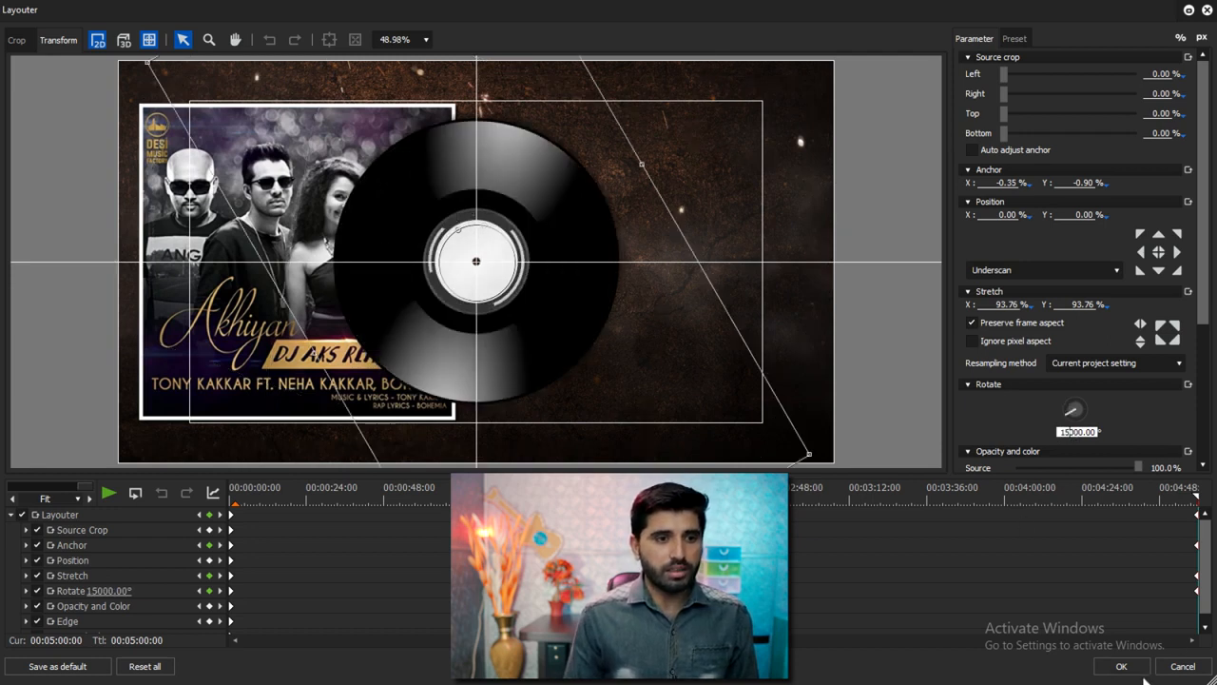
click(1121, 668)
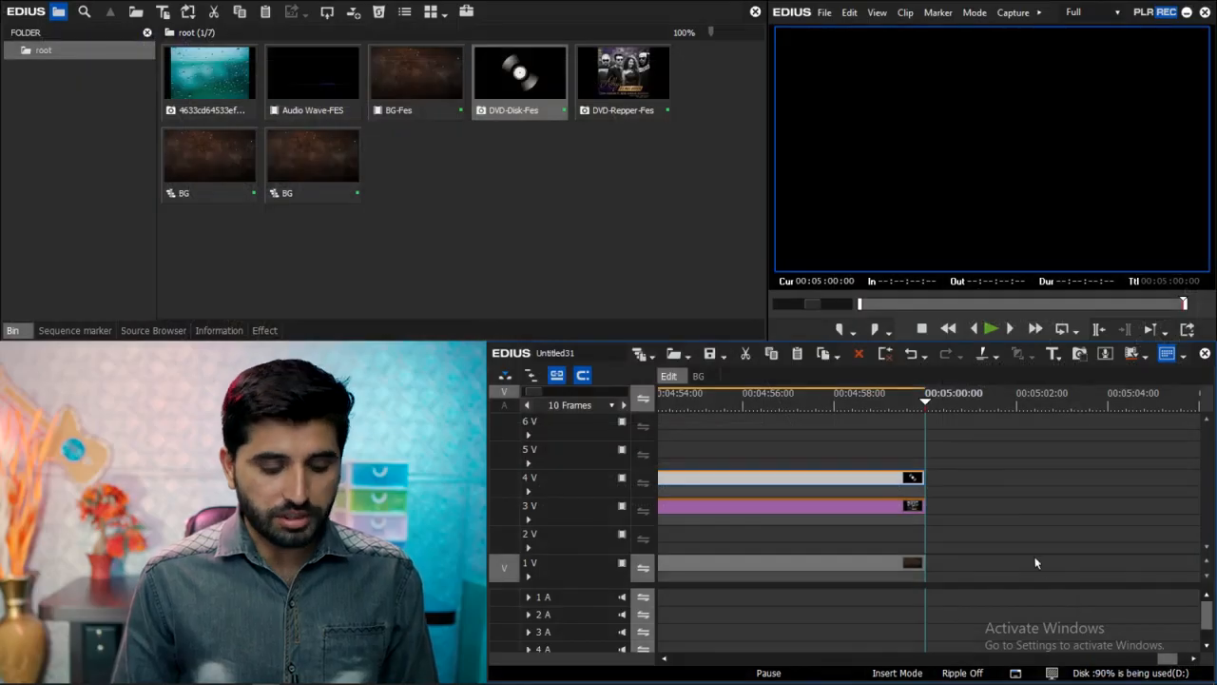
key(space)
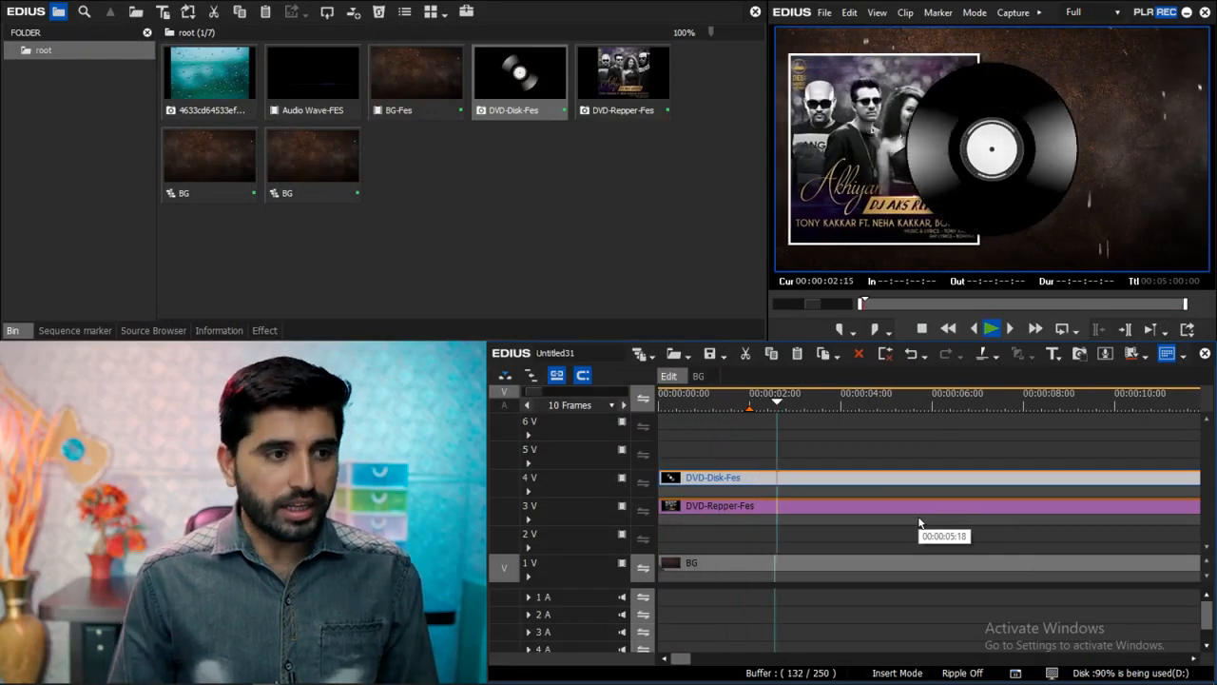
Place the DVD-Repper-Fes clip on track 5V above DVD-Disk-Fes so the poster covers the disk, and preview it
key(space)
click(732, 477)
drag(732, 476, 733, 454)
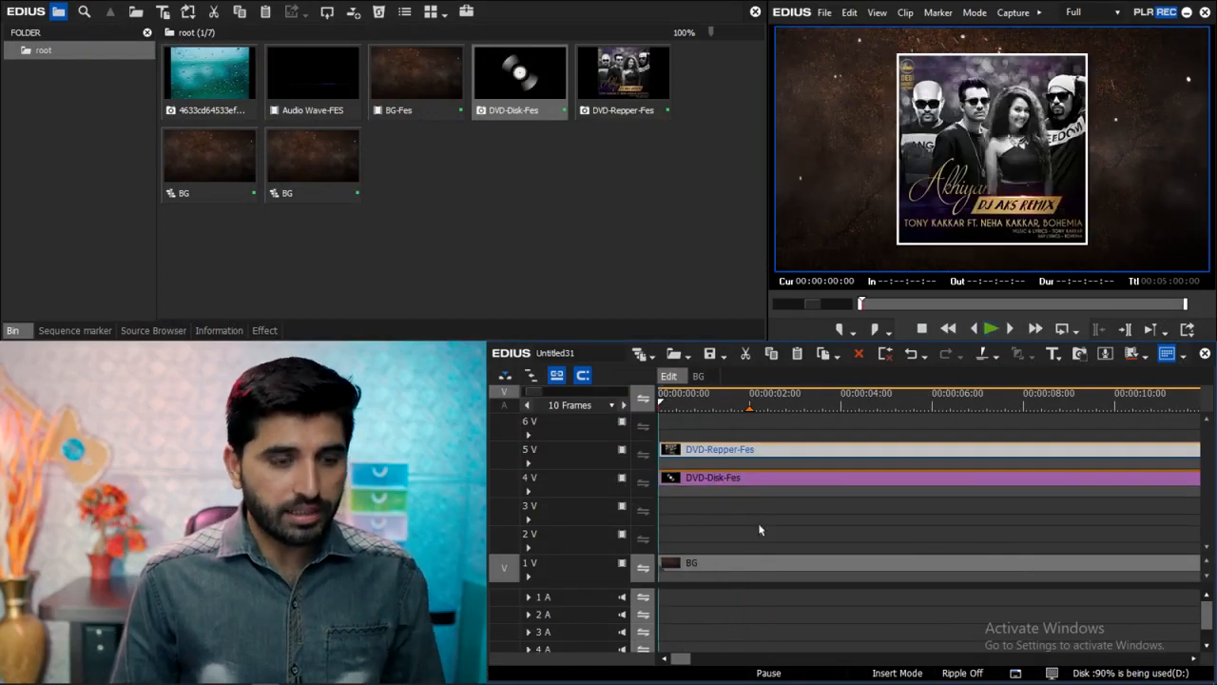
key(space)
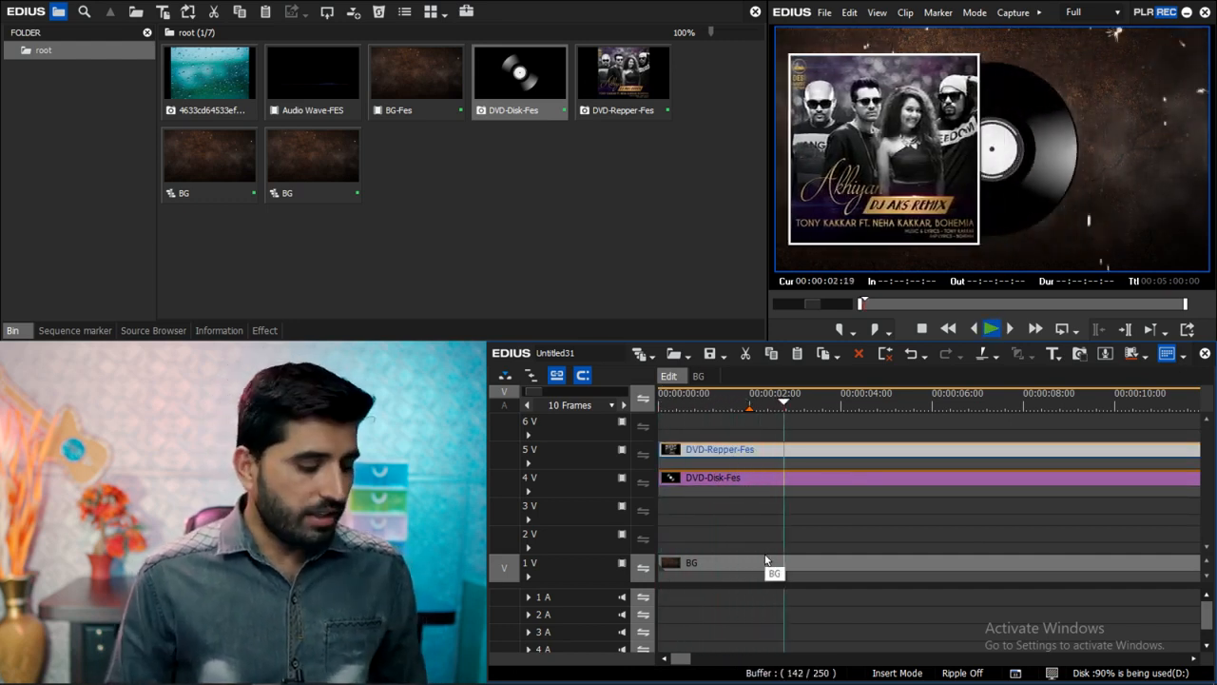
Move DVD-Disk-Fes down to track 3V and DVD-Repper-Fes to 4V, and play the sequence from the start
key(space)
drag(808, 479, 776, 522)
click(848, 426)
key(Home)
key(space)
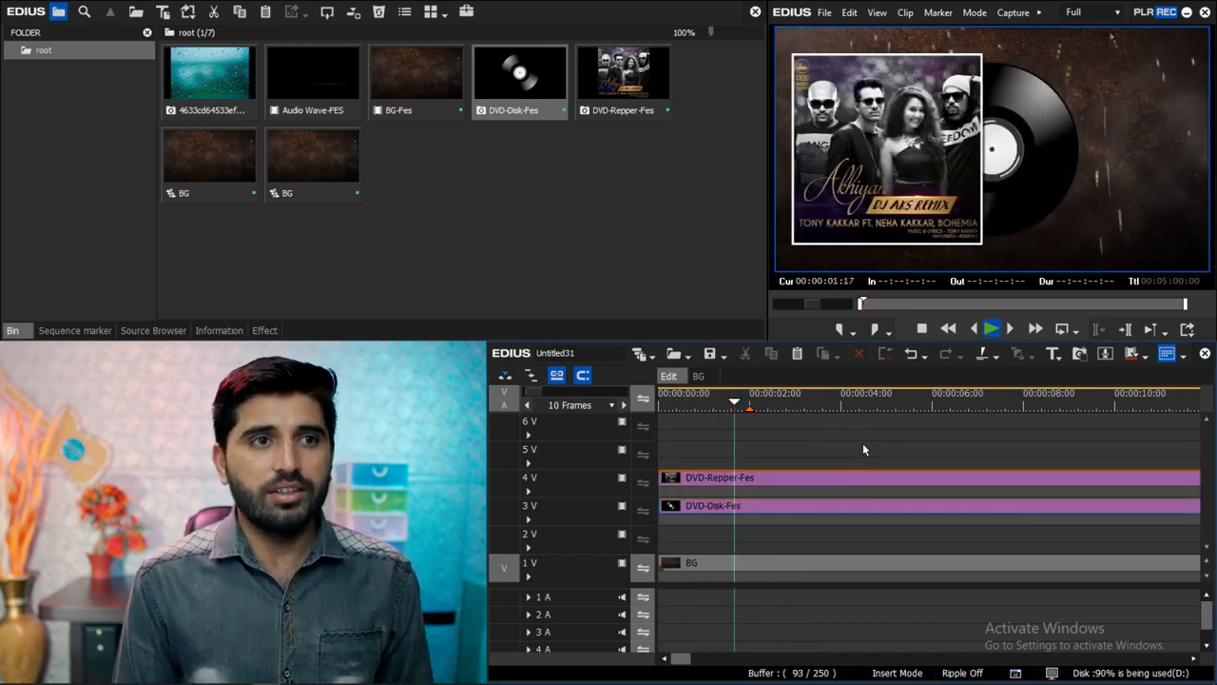
Fit the whole sequence in the timeline and apply the Gaussian Blur video filter to the BG clip on track 1V
scroll(912, 451, down, 2)
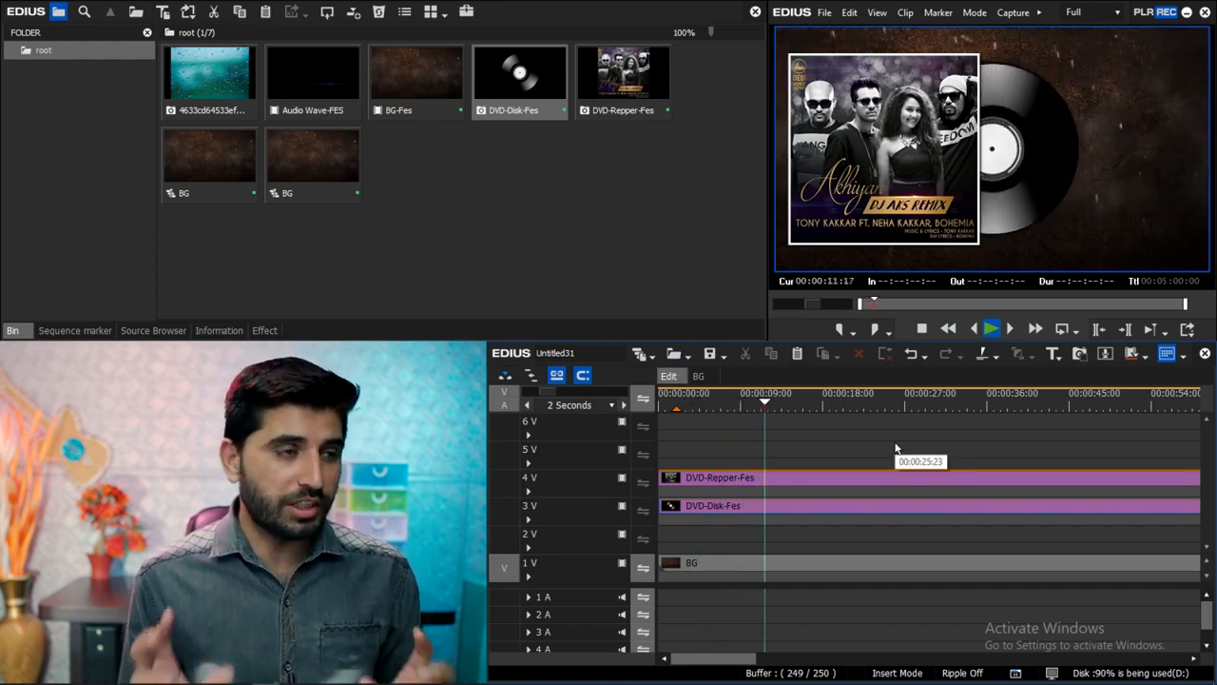
scroll(784, 442, down, 2)
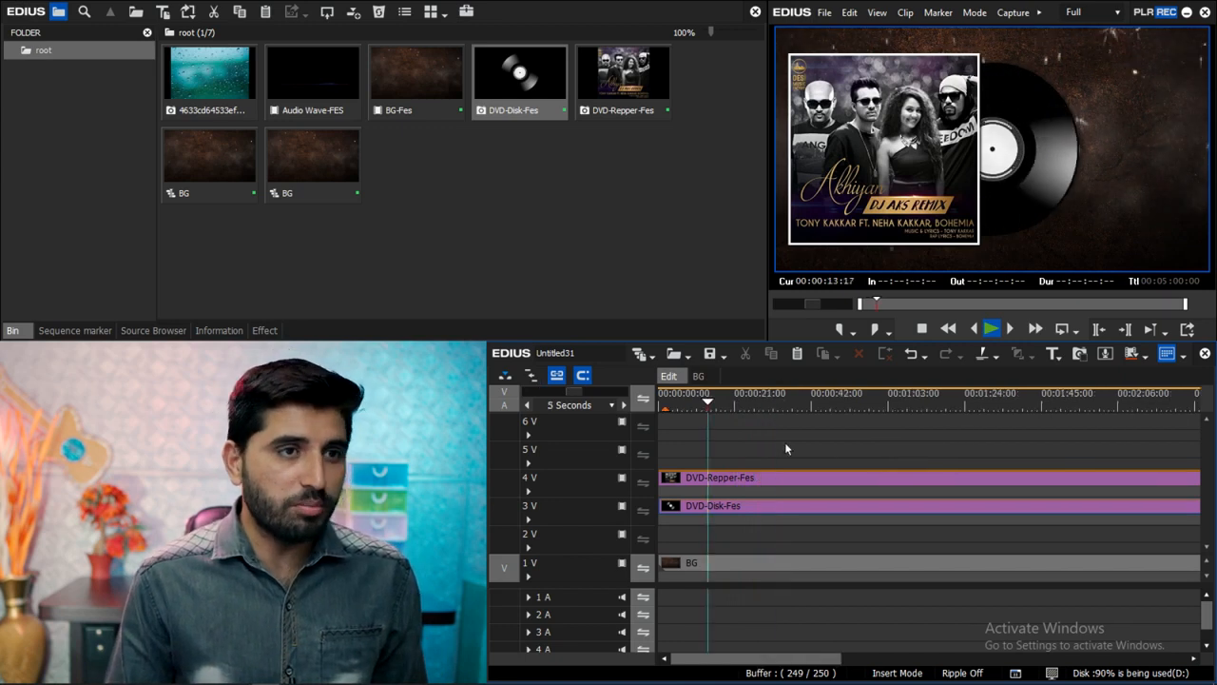
key(ctrl+0)
key(space)
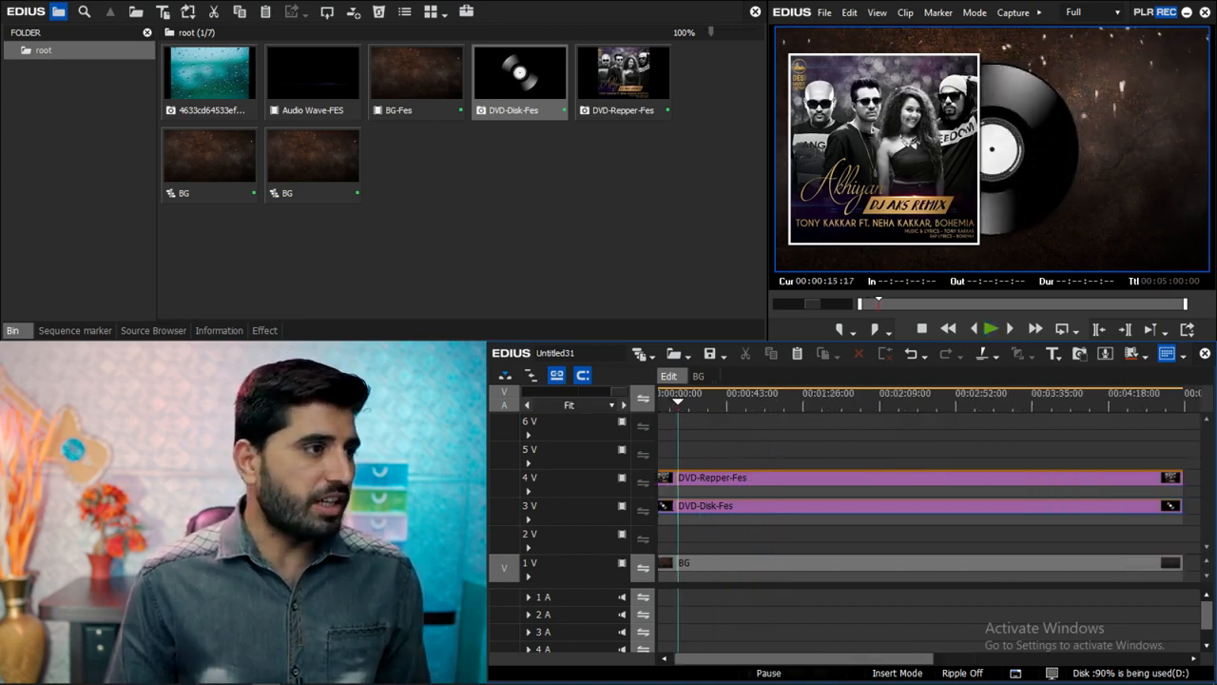
click(265, 331)
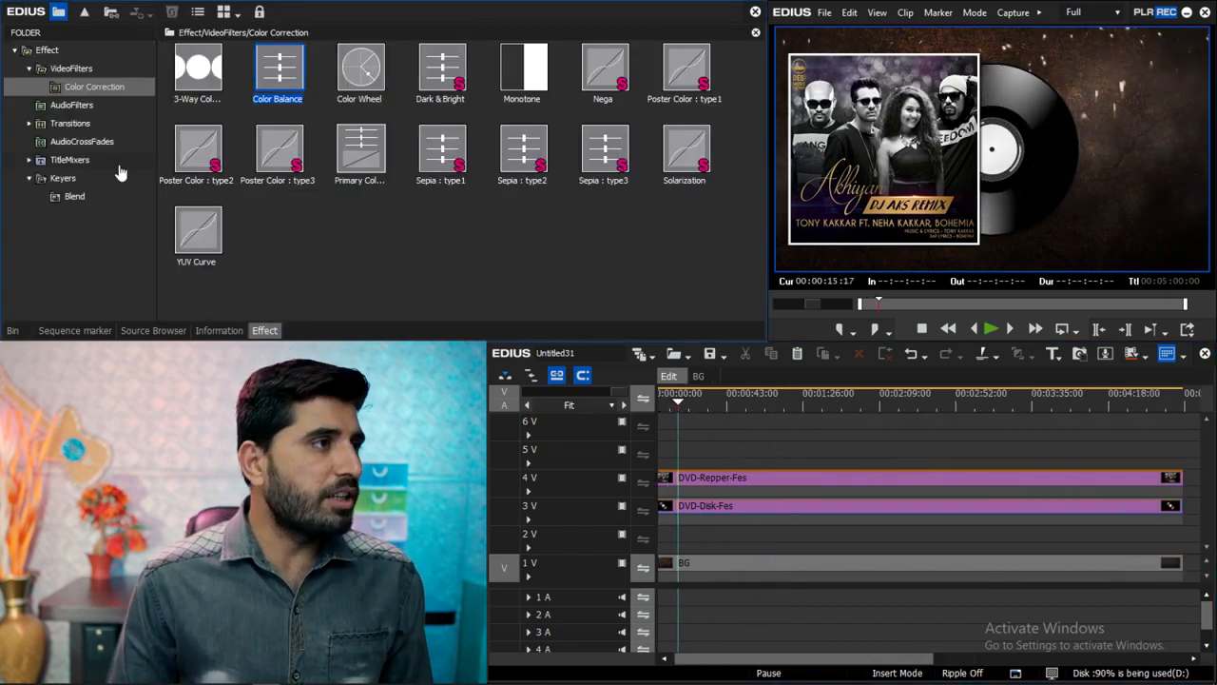
click(76, 69)
drag(522, 153, 839, 374)
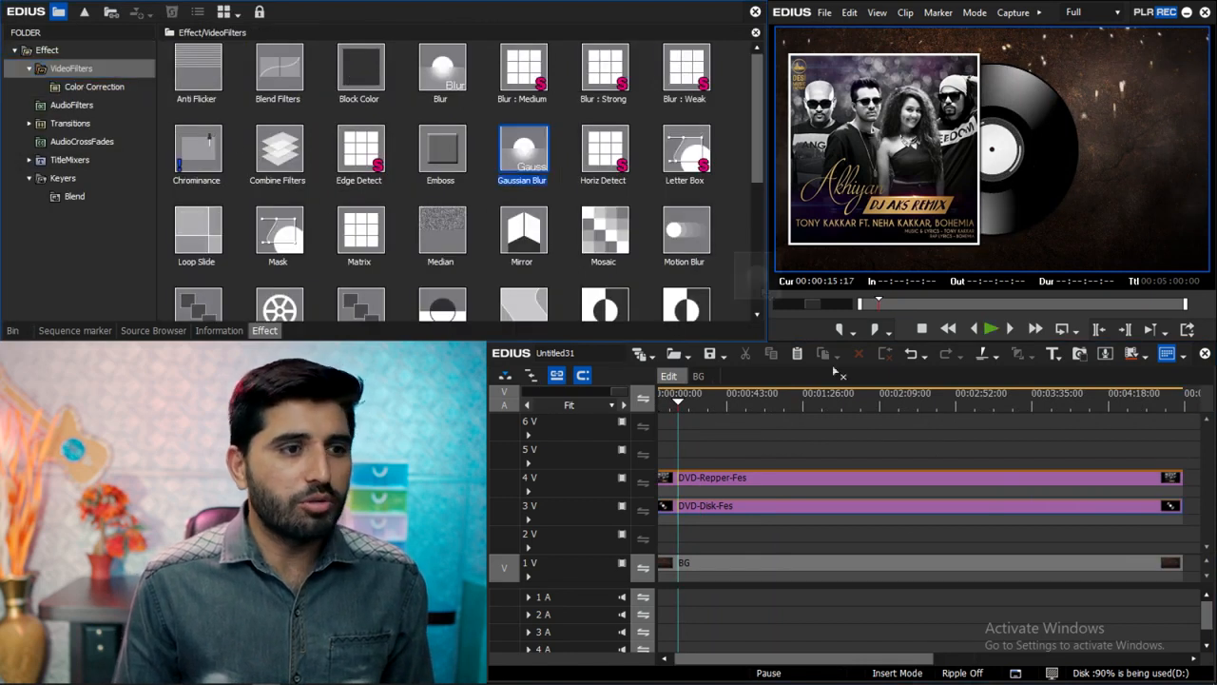
drag(877, 574, 877, 574)
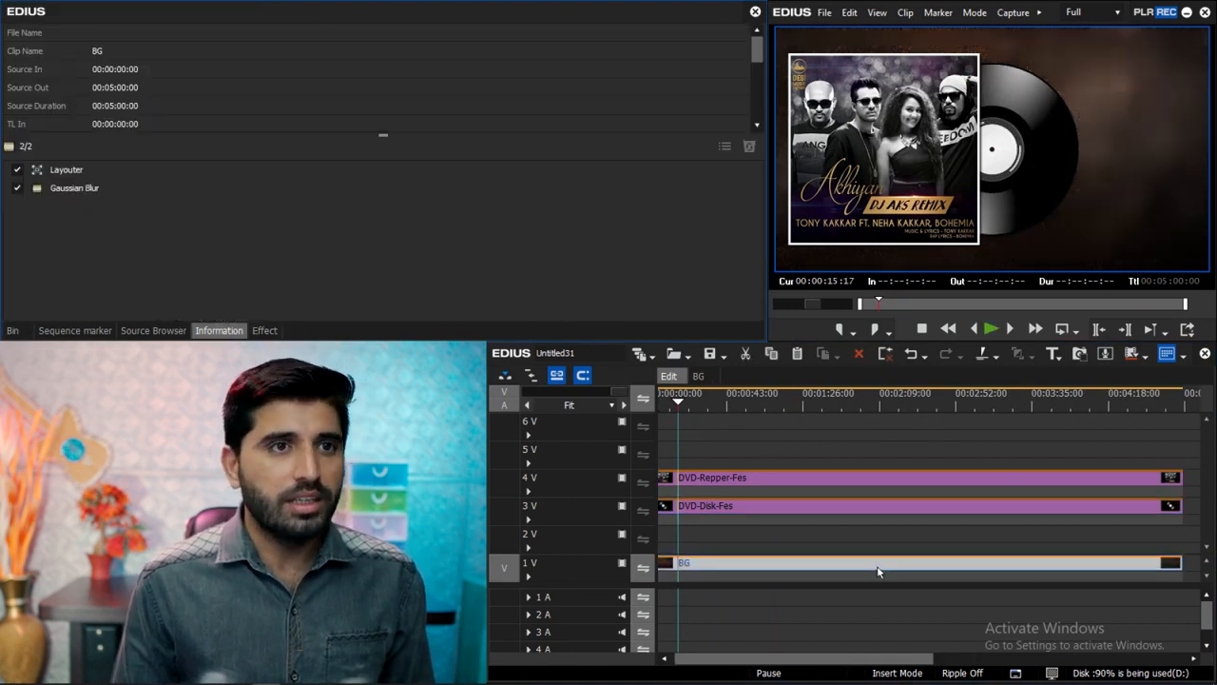
Add the Old Movie/Film video filter to the BG clip on track 1V
click(264, 331)
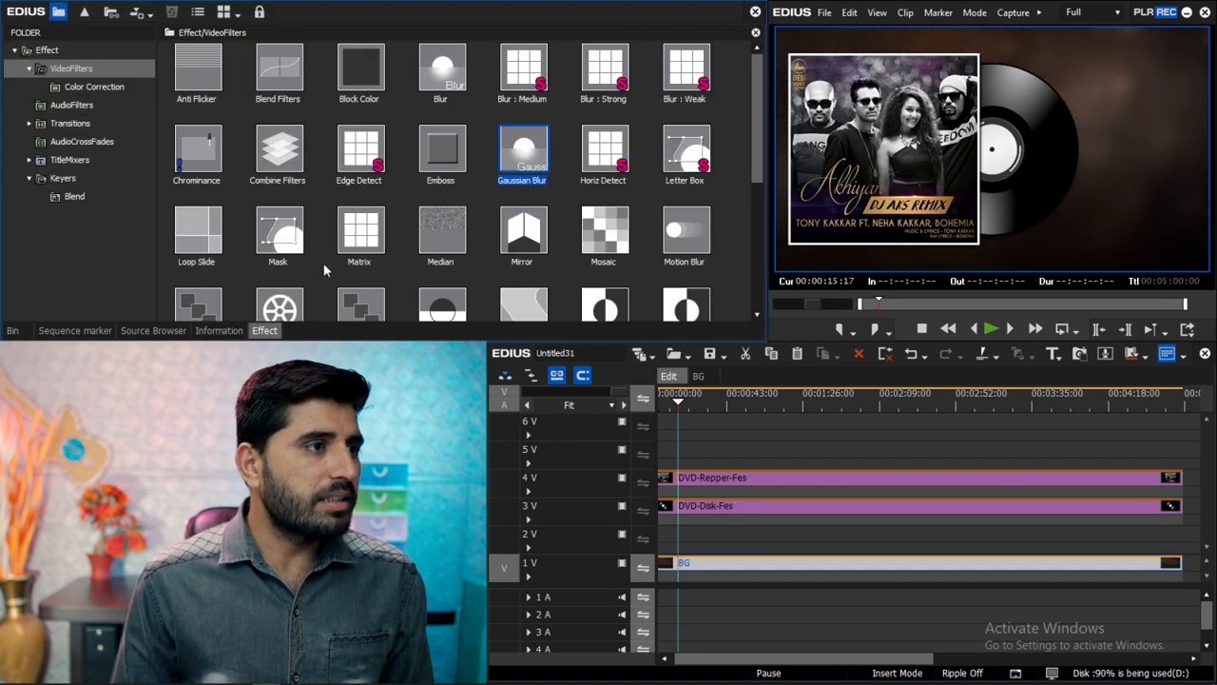
drag(304, 310, 834, 568)
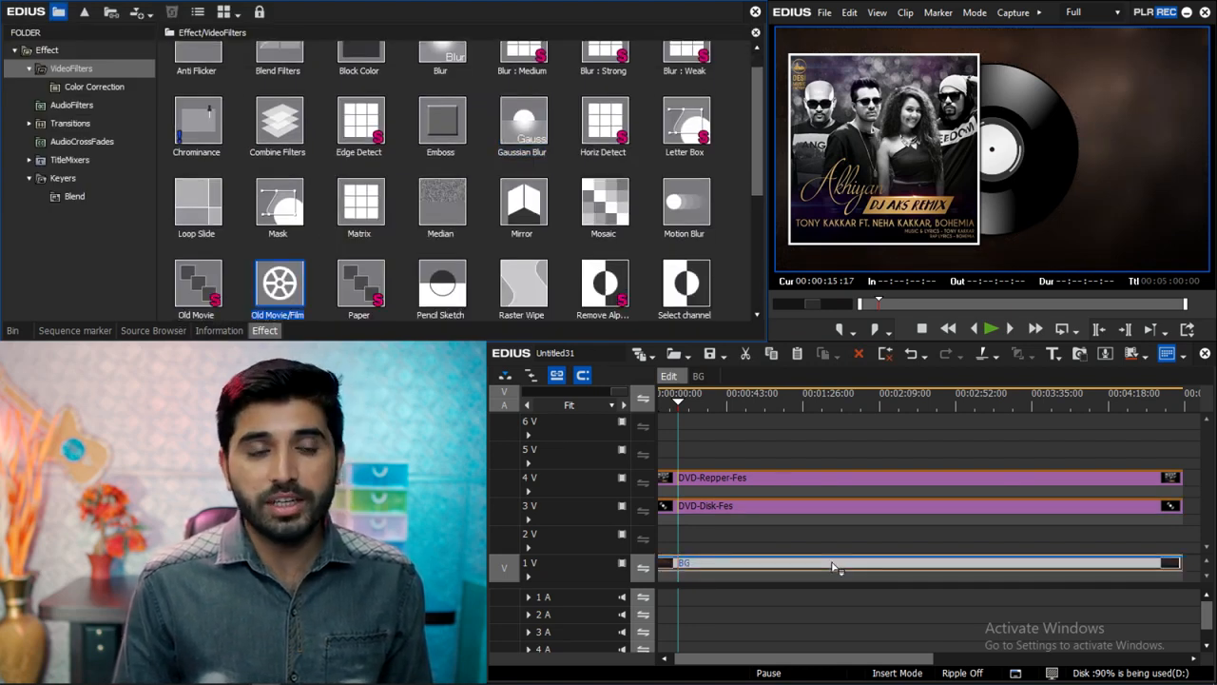
drag(834, 567, 834, 567)
Enable Border Darkening in the BG clip's Old Movie/Film filter, set Darkness to 150 and apply the settings
double_click(92, 207)
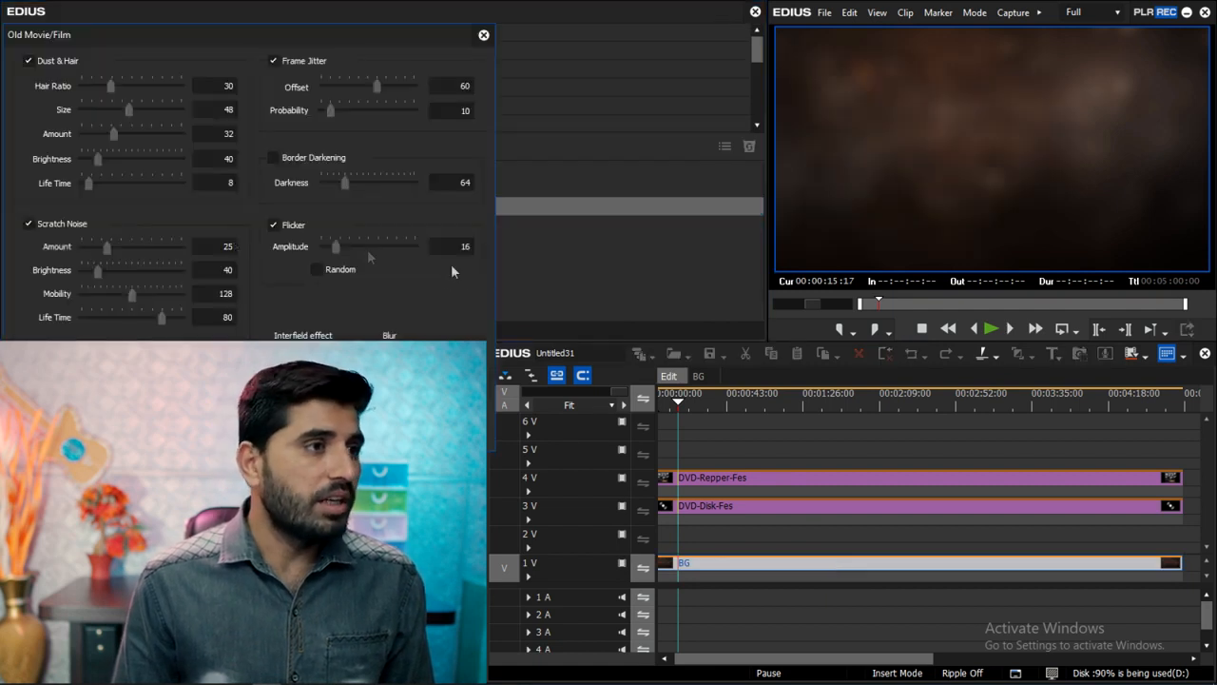
drag(400, 34, 1060, 206)
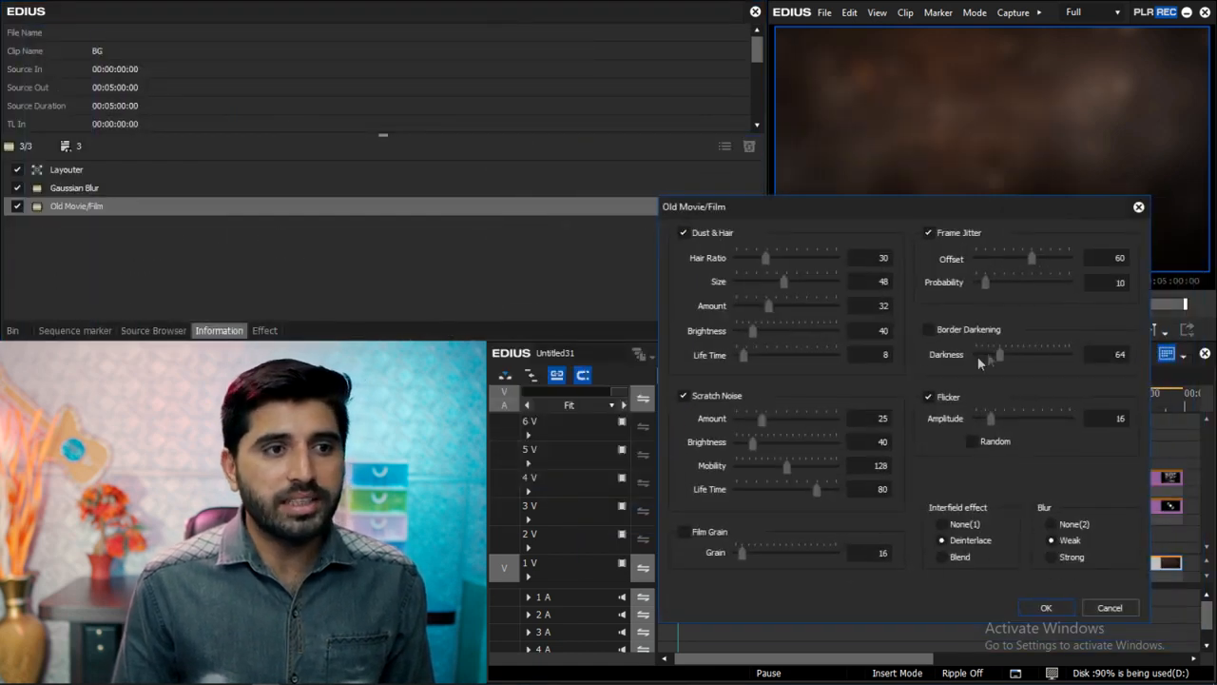
click(927, 331)
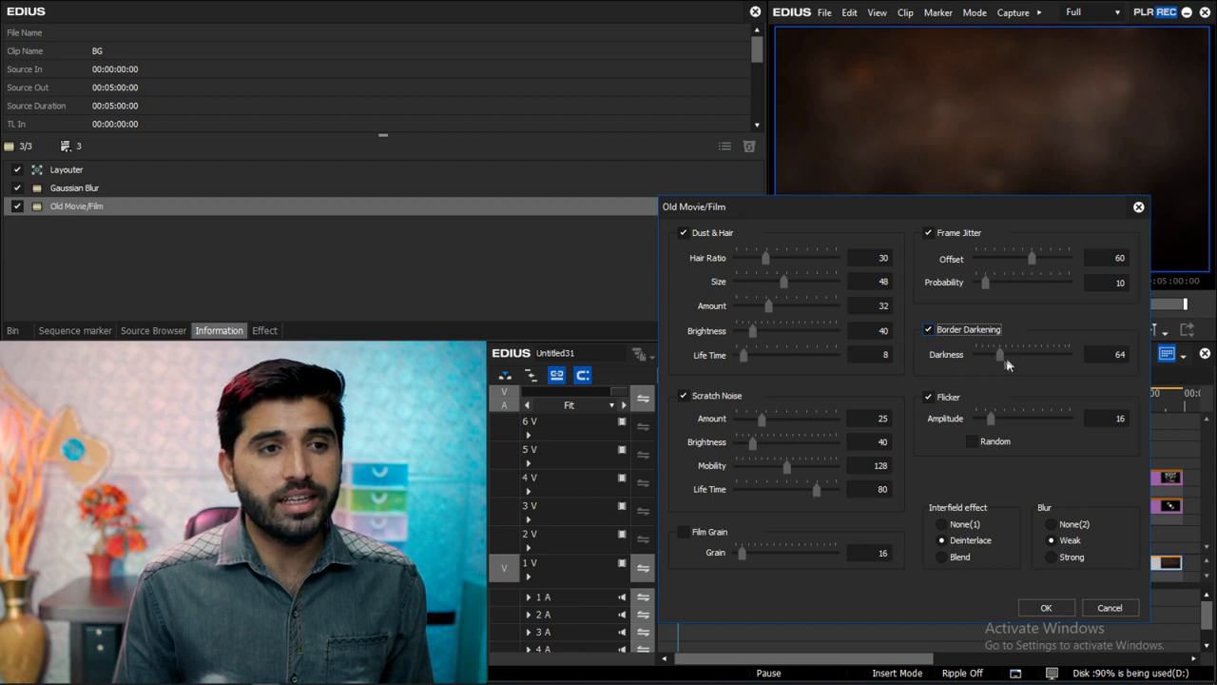
drag(1026, 353, 1035, 354)
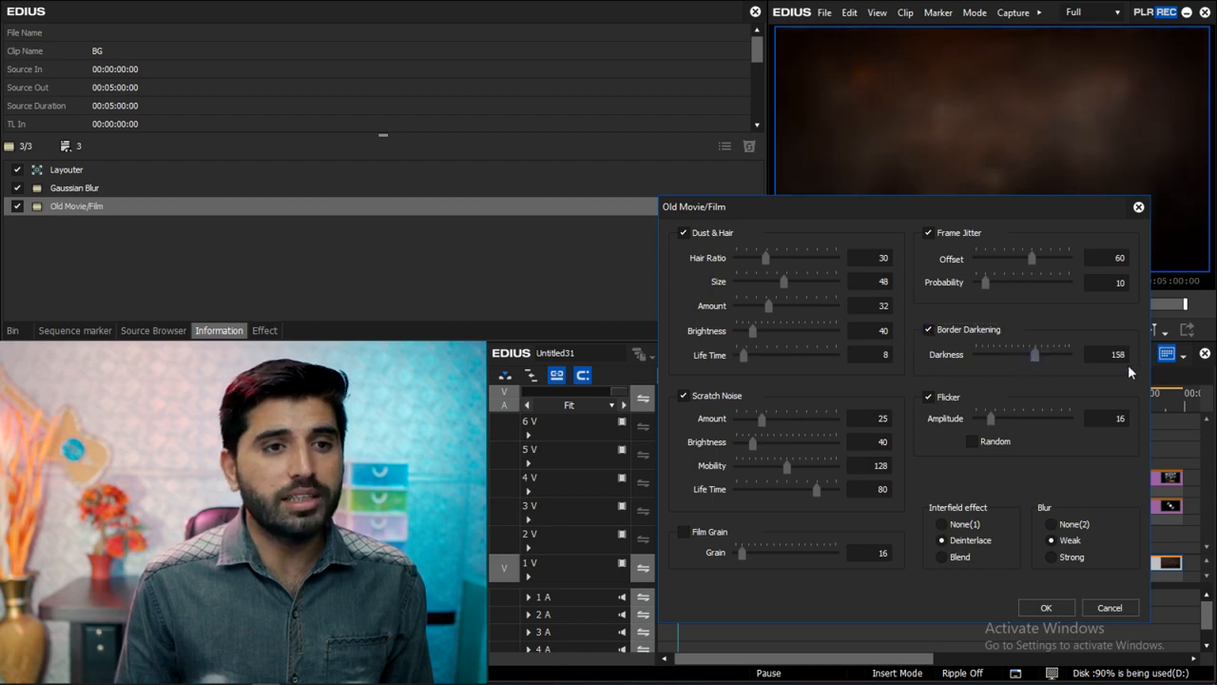
text(150)
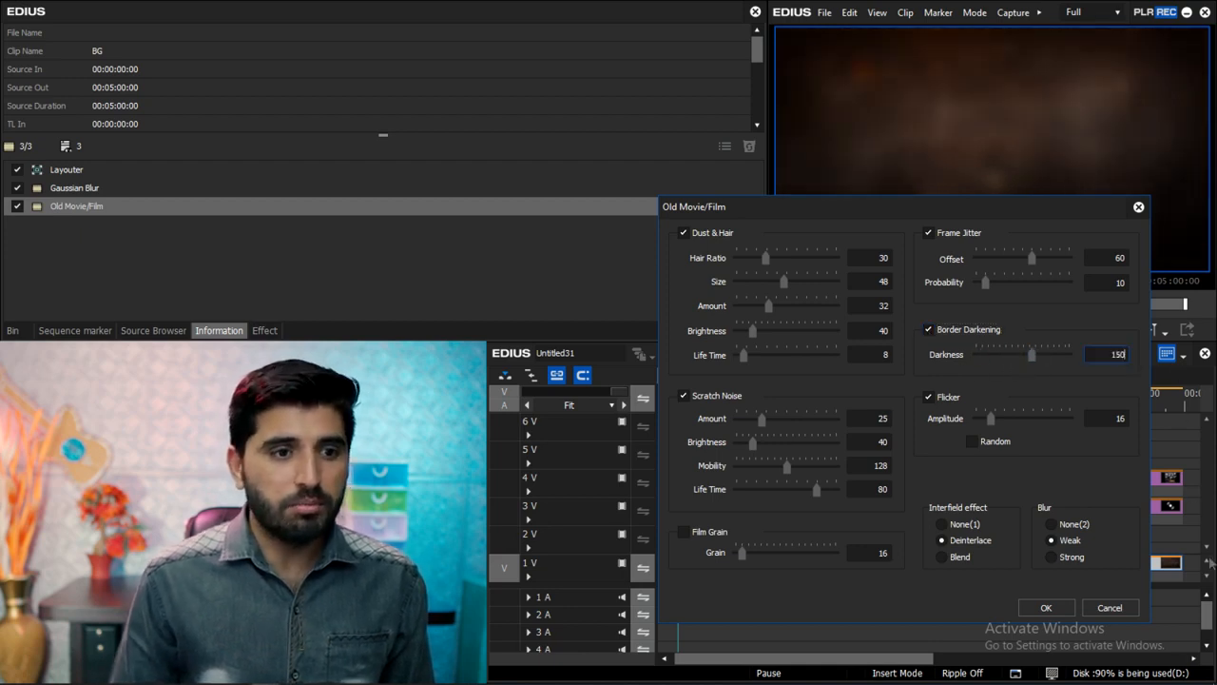
click(1055, 606)
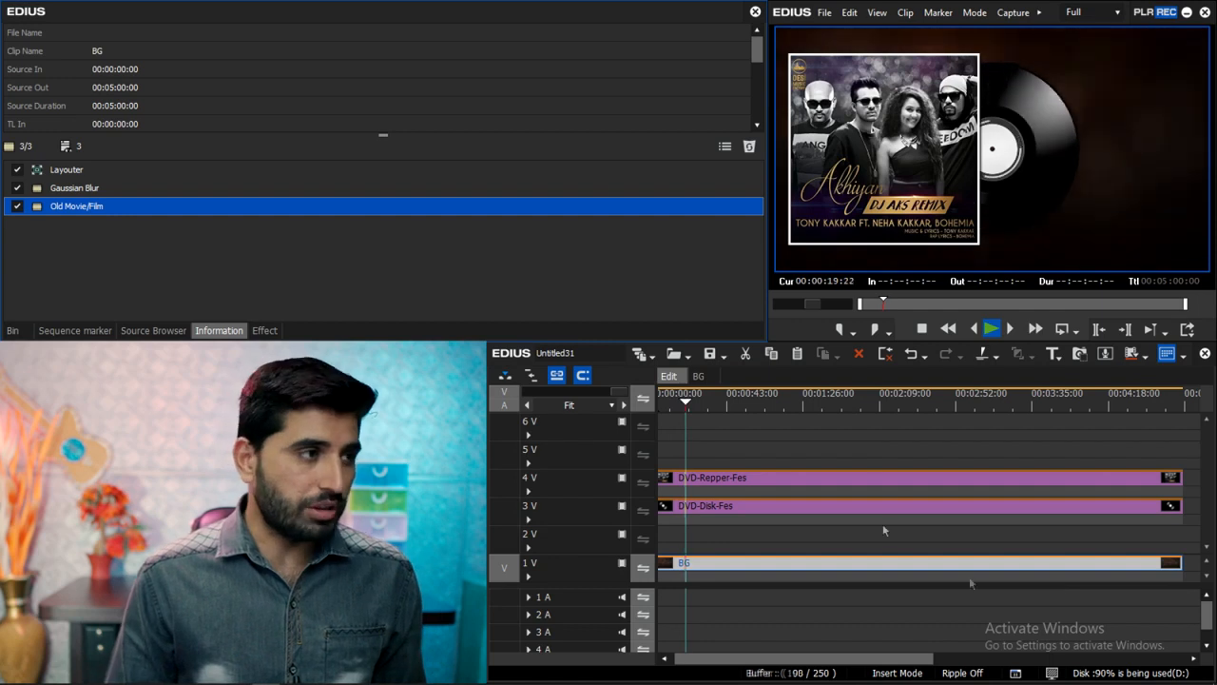
Place the raindrop image from the bin at the start of track 2V and extend its duration to 00:05:00:00
key(space)
click(14, 331)
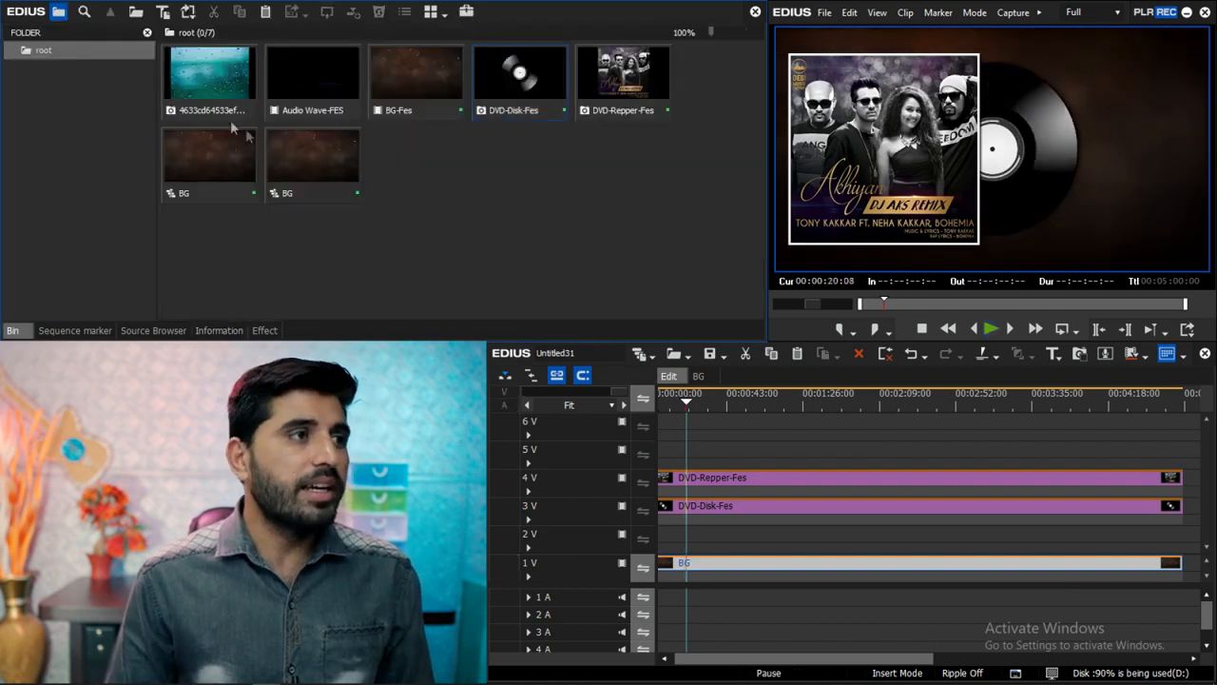
drag(1204, 533, 1188, 547)
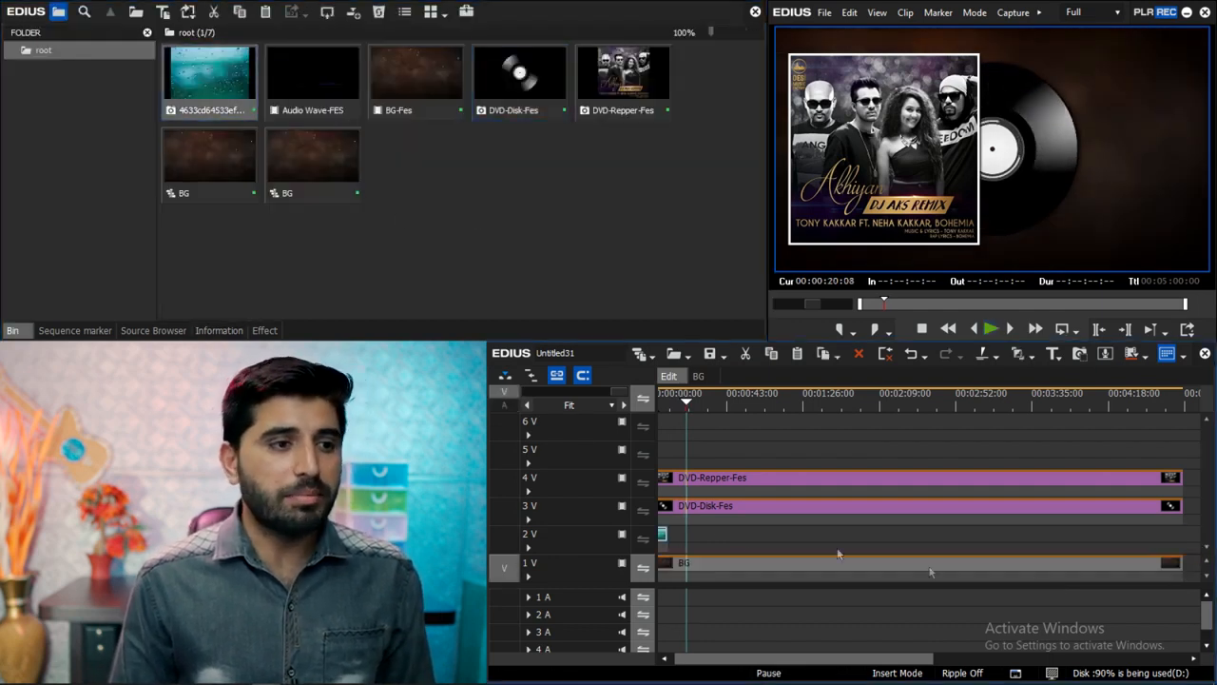
drag(665, 542, 1182, 538)
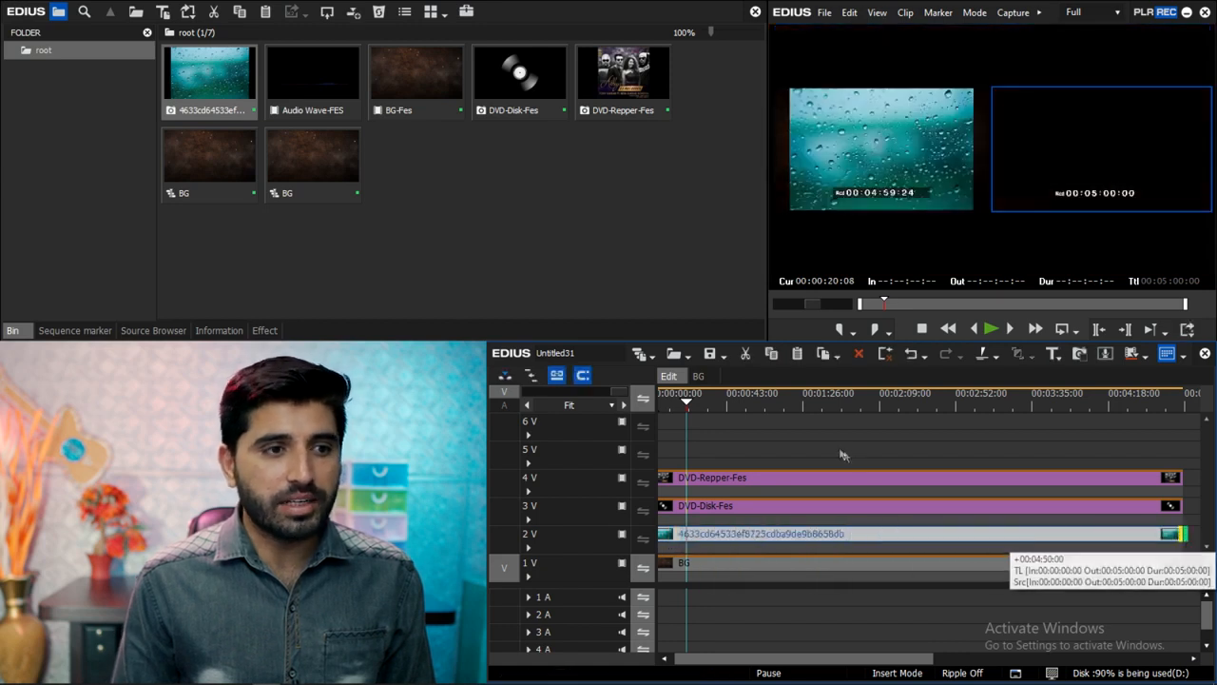
Enlarge the raindrop image on track 2V in the Layouter until it fills the whole frame
click(880, 404)
click(920, 535)
key(F7)
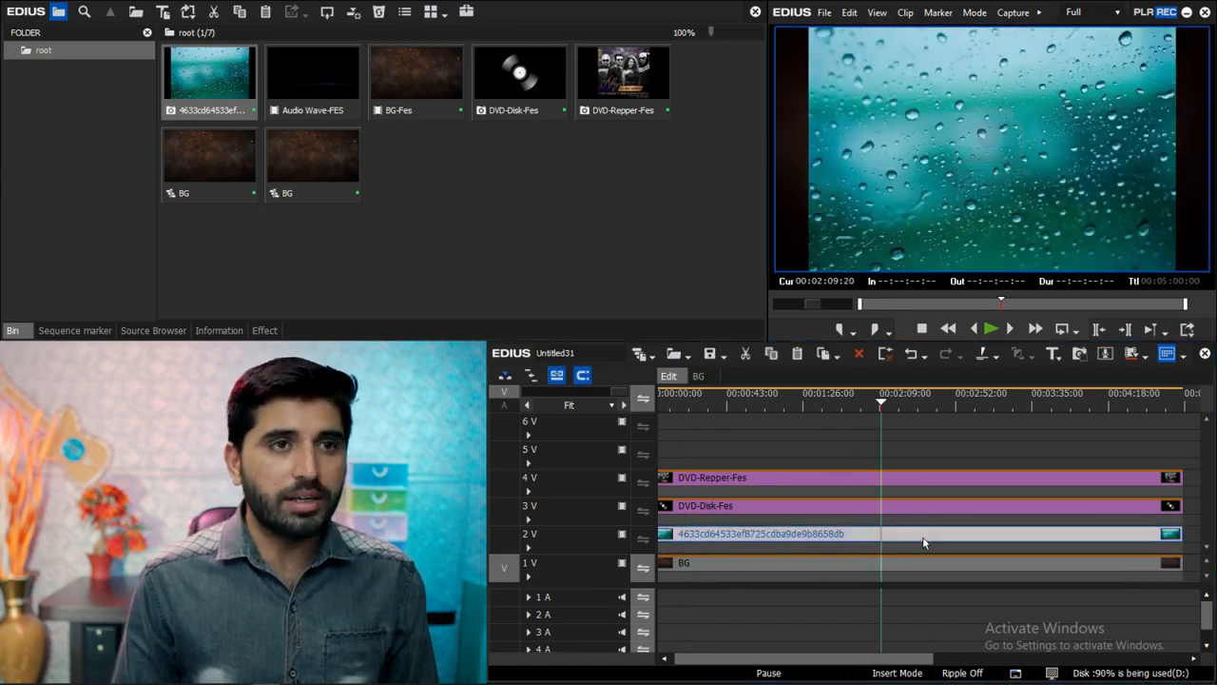
drag(782, 287, 837, 269)
click(1122, 665)
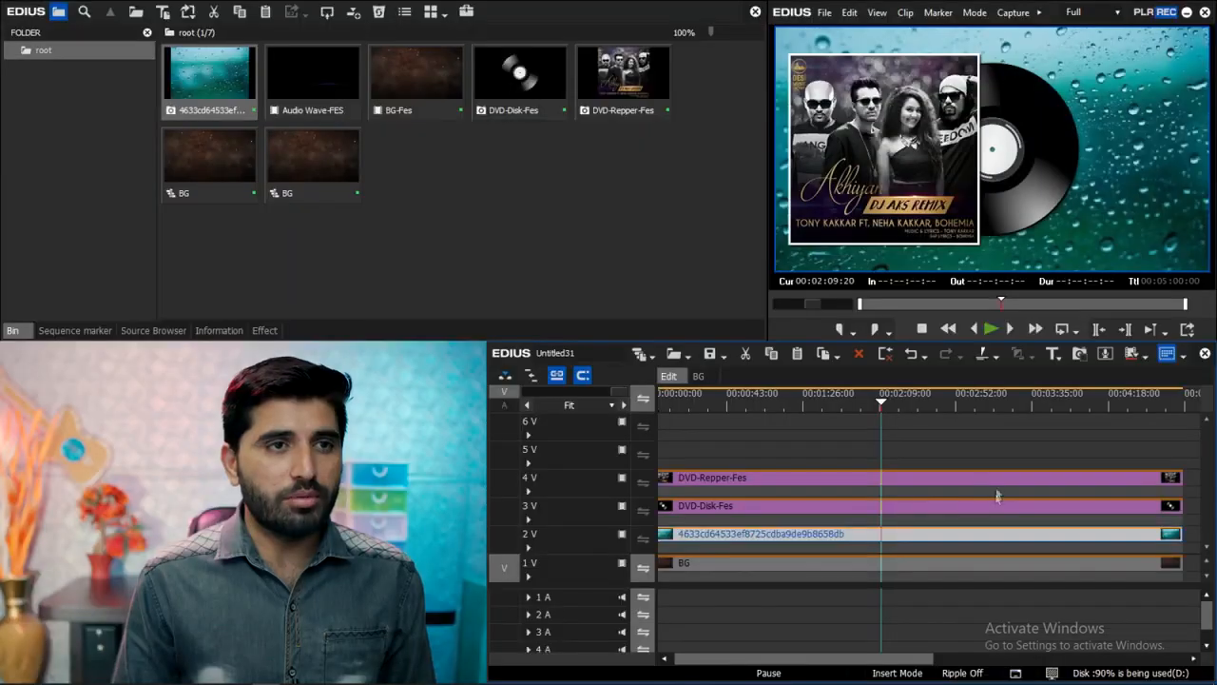
Apply the Overlay blend keyer to the raindrop image on track 2V and play the sequence from the start
drag(882, 401, 847, 399)
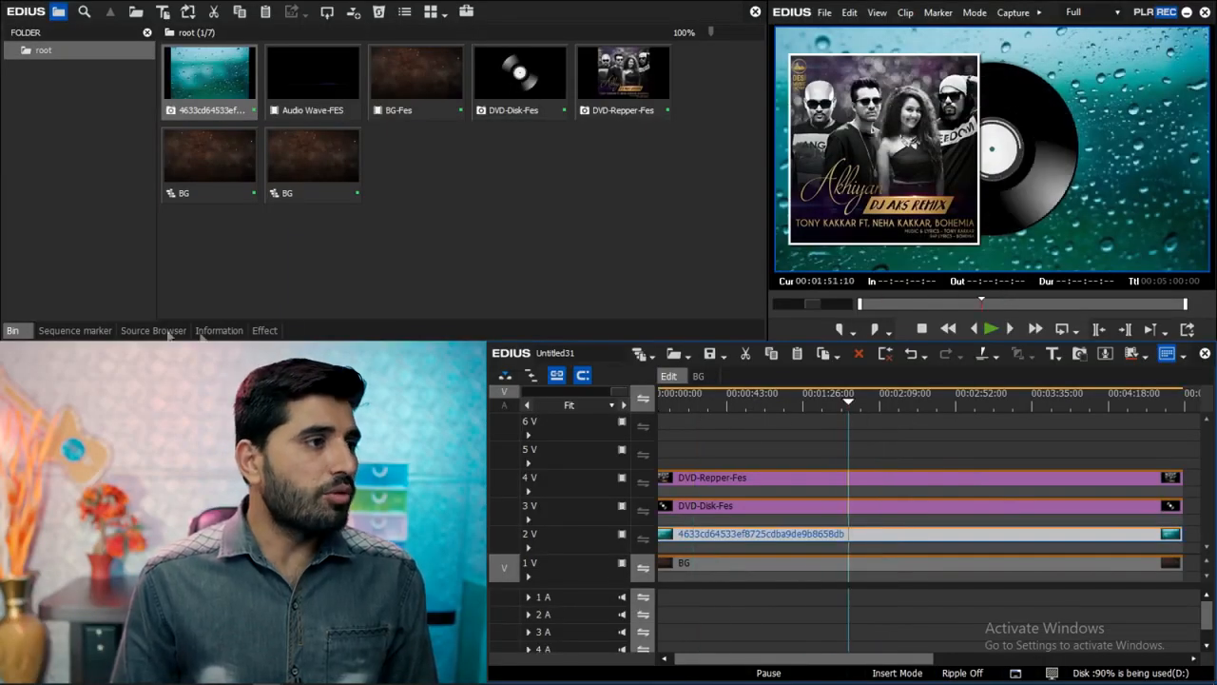
click(265, 331)
click(70, 197)
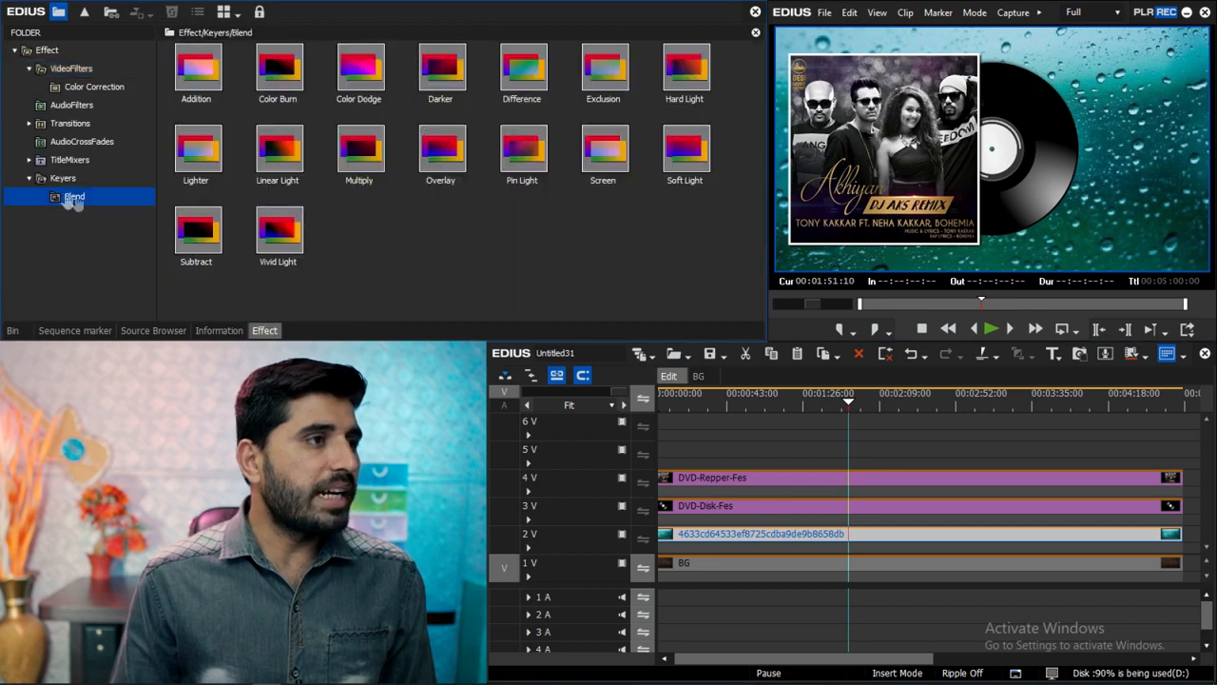
drag(440, 152, 924, 547)
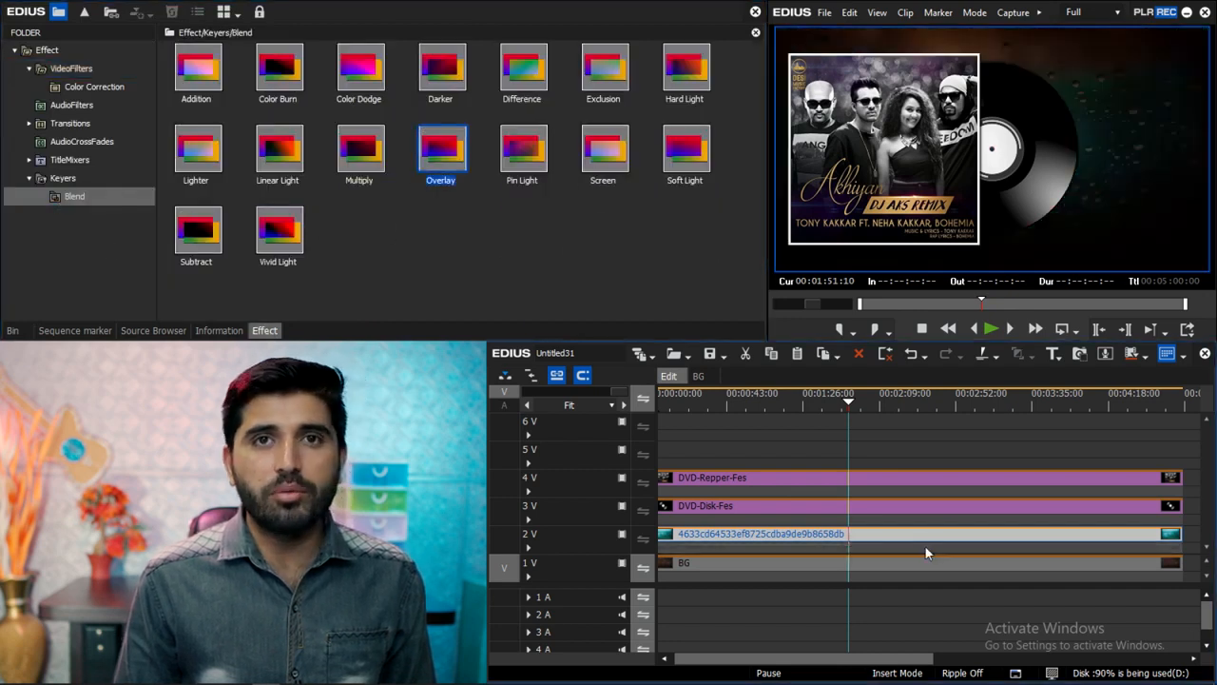
key(Home)
key(space)
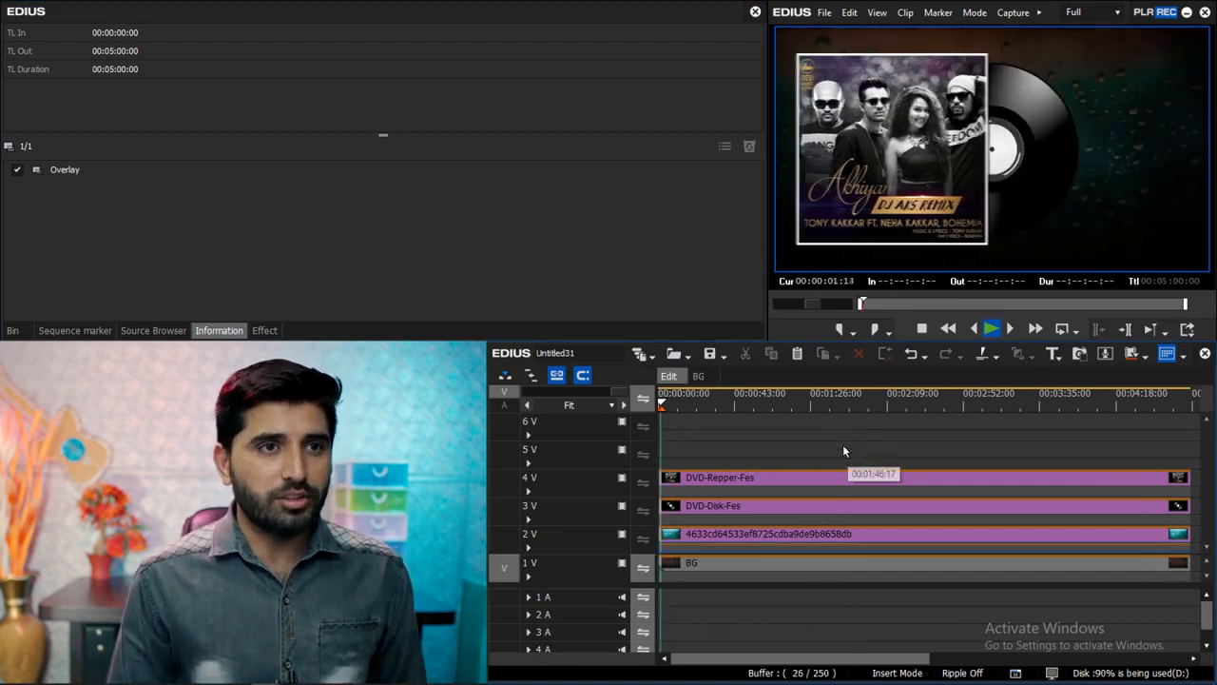
key(space)
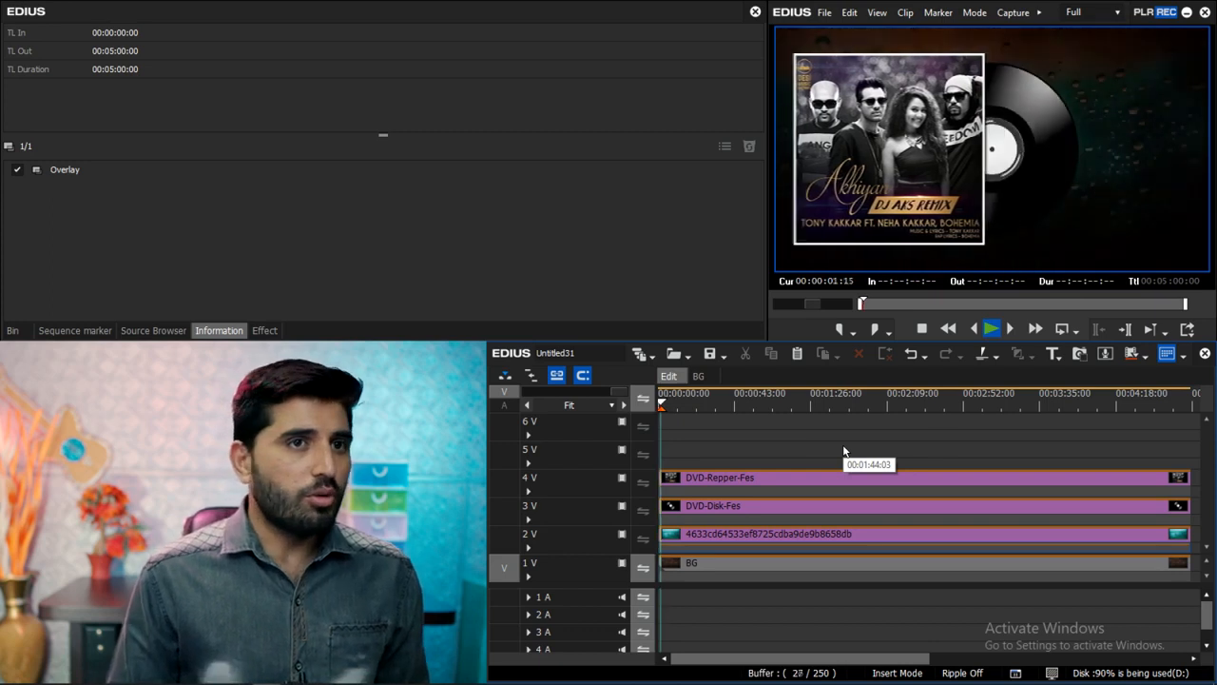
key(space)
Add a 2D Dissolve transition at the start of the BG clip on track 1V, extend it to two seconds and preview it
click(264, 331)
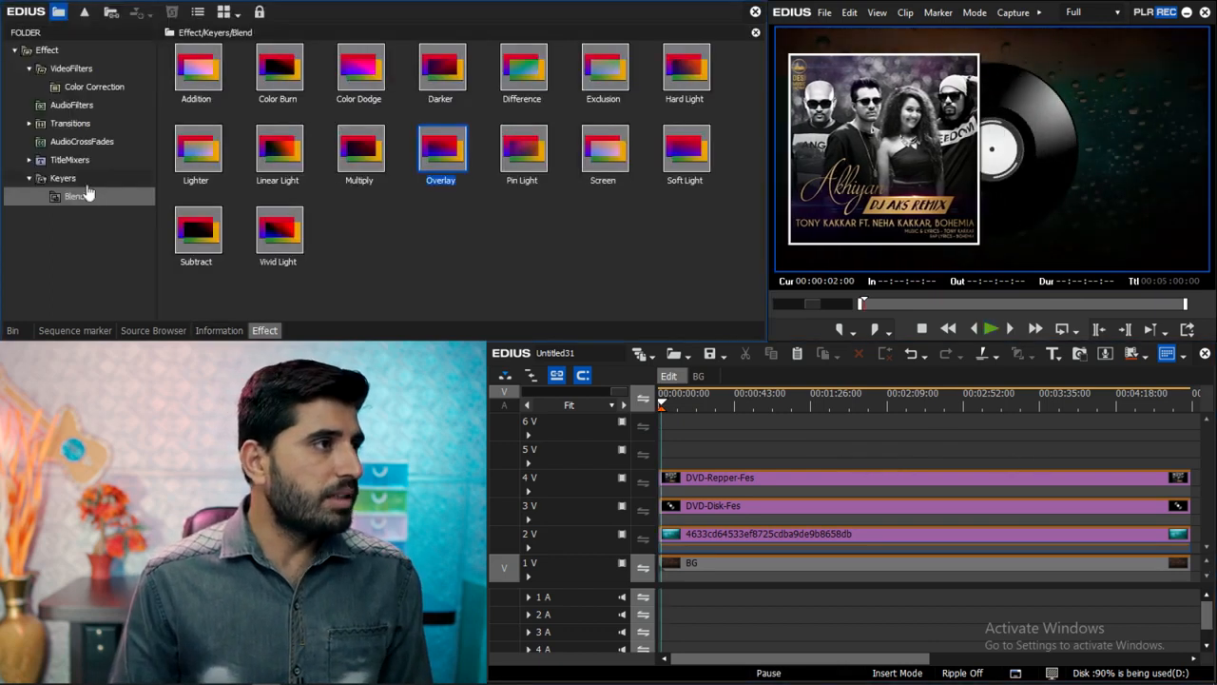
double_click(71, 125)
click(79, 143)
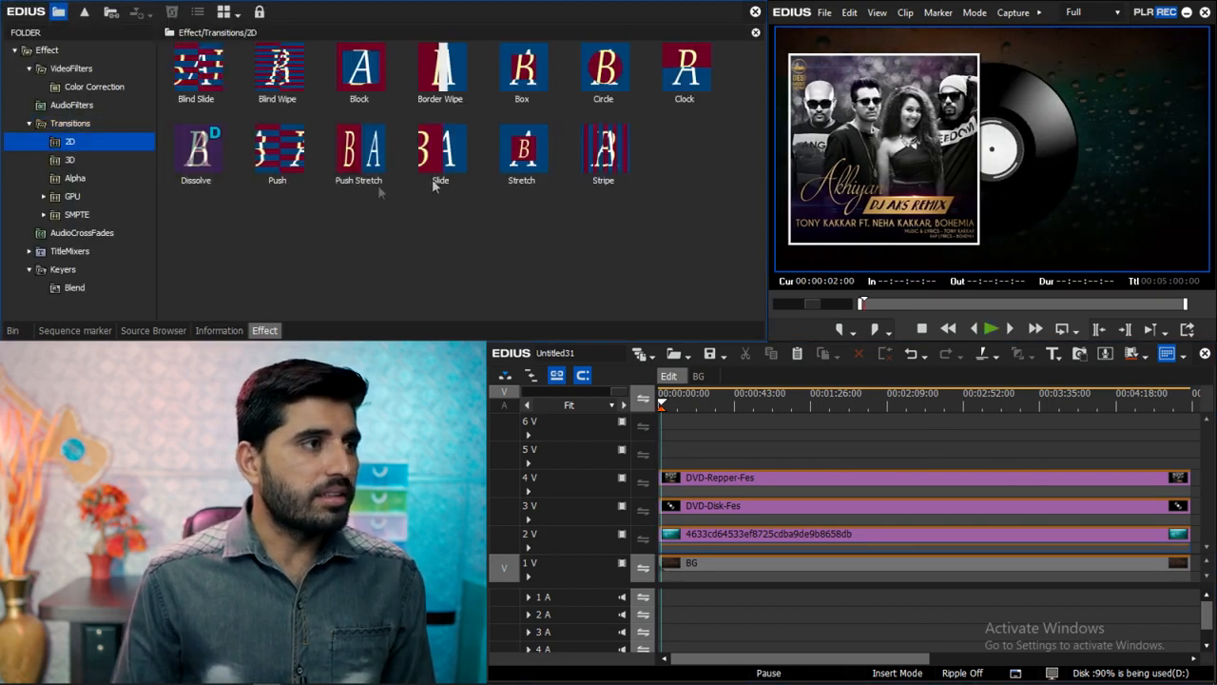
drag(718, 579, 718, 579)
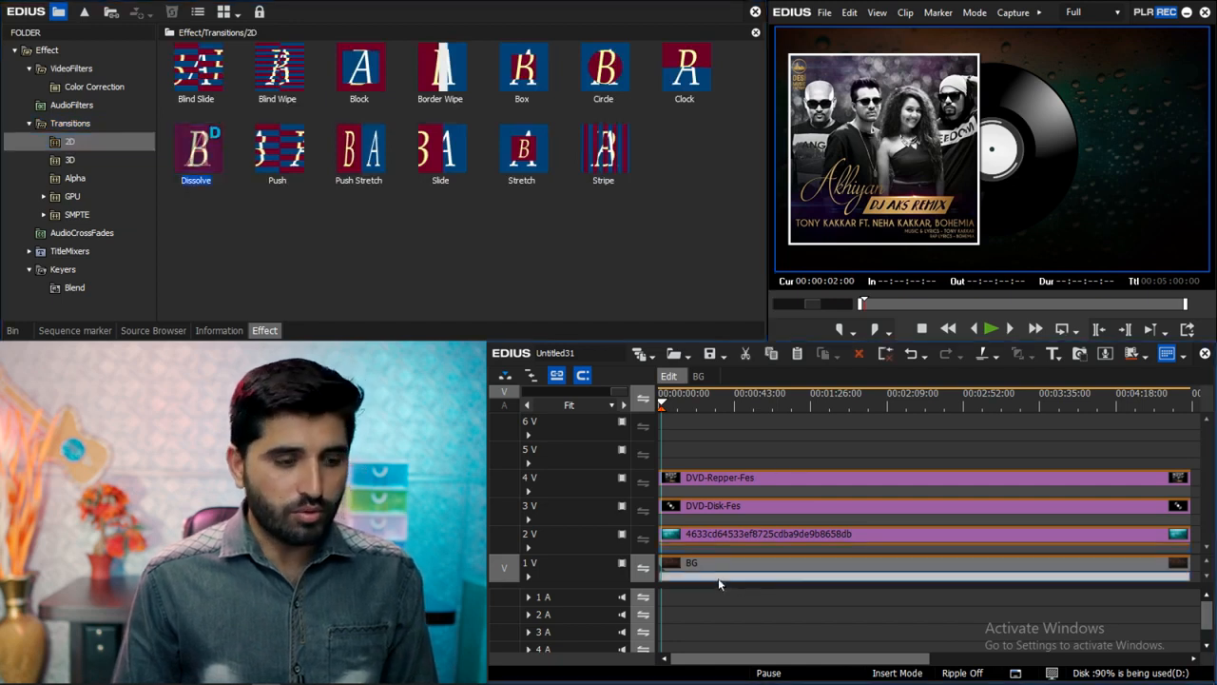
key(Home)
scroll(682, 577, up, 5)
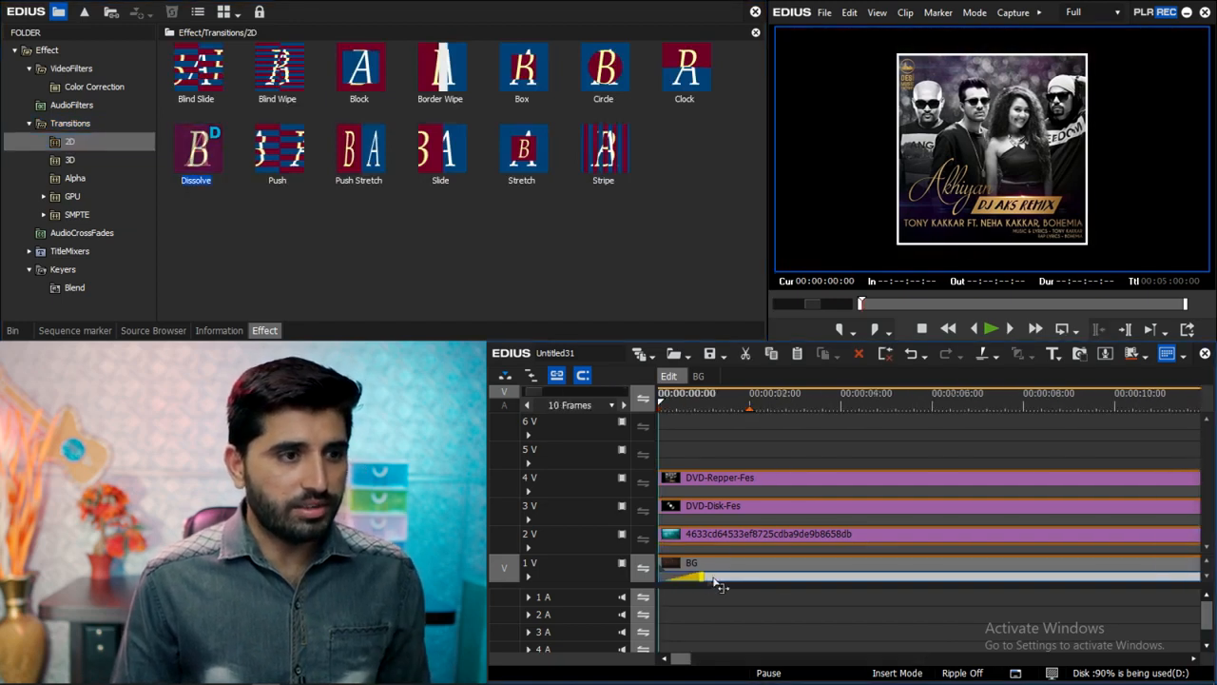
key(space)
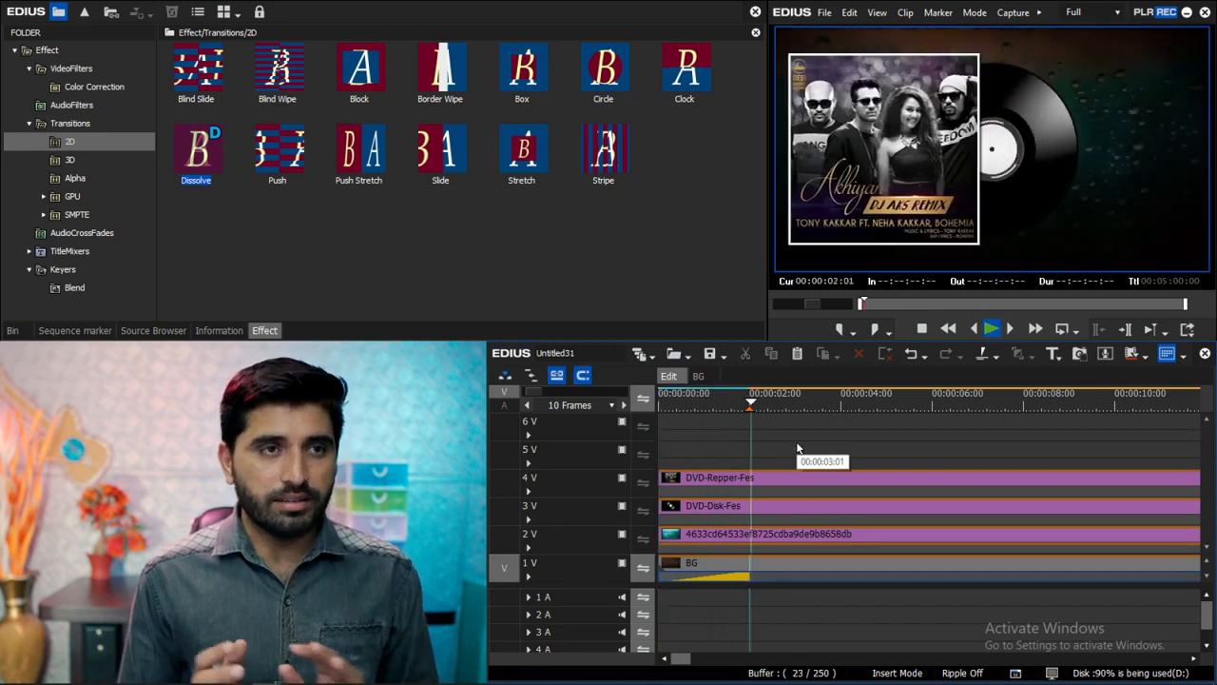
key(space)
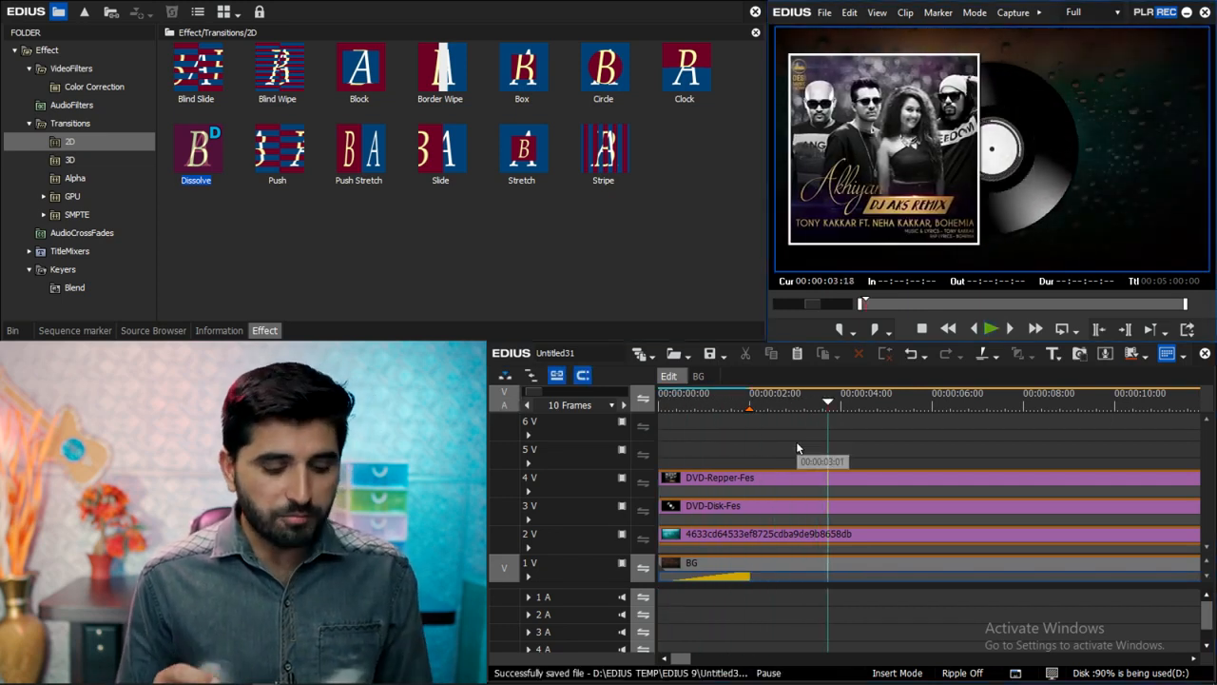
Replay the sequence from the start, fit it in the timeline and save the project
key(Home)
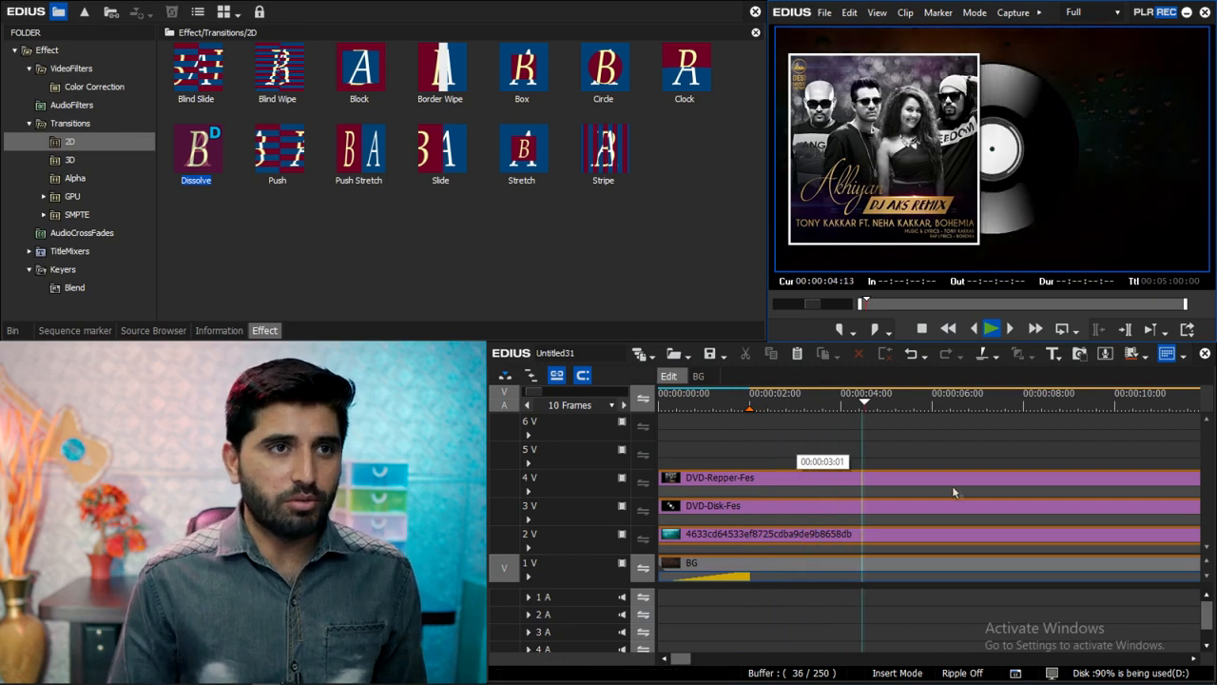
scroll(894, 500, down, 10)
key(ctrl+s)
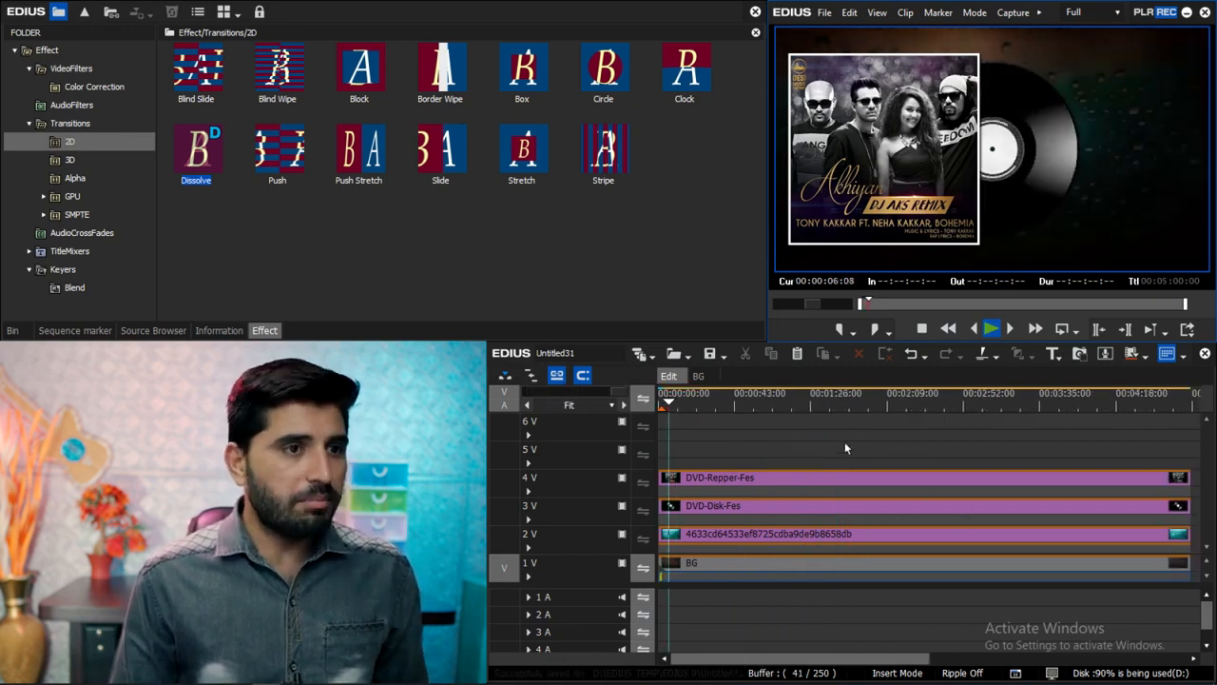
Place the Audio Wave-FES clip at the start of track 5V and preview the frame at 00:00:34:07
click(13, 330)
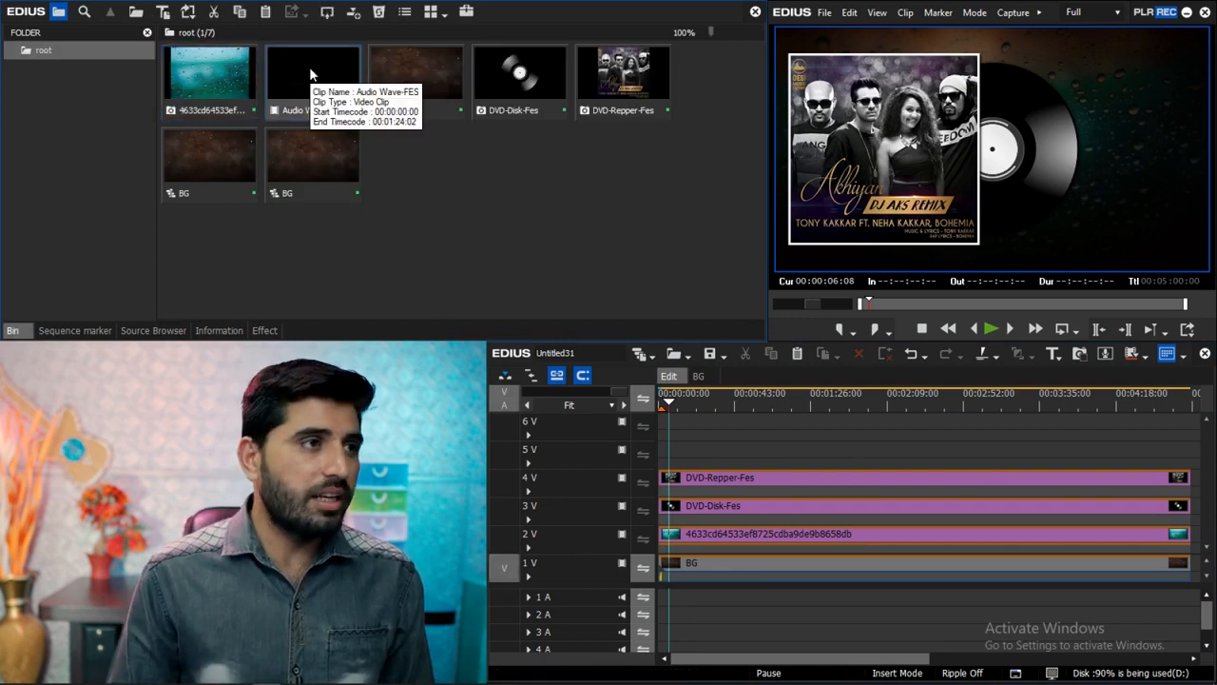
drag(331, 86, 1001, 458)
drag(692, 409, 719, 414)
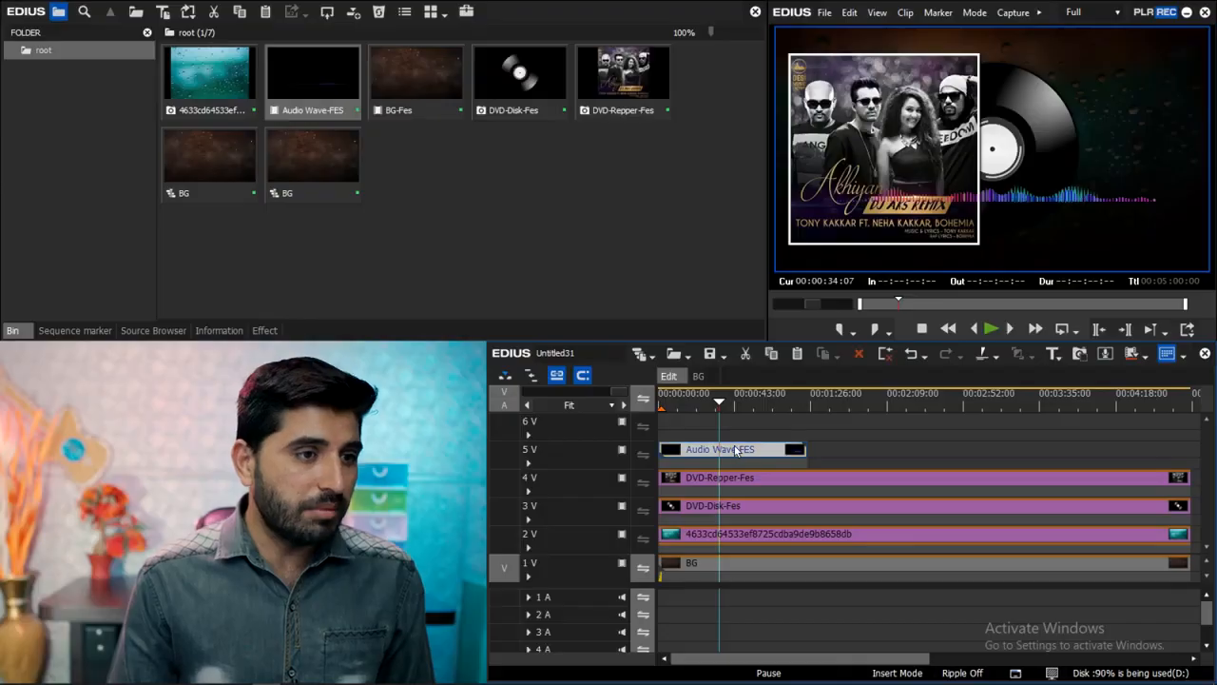
Scale the Audio Wave-FES clip to 54.87% in the Layouter and position it at X 26.79%, Y 27.41%
key(F7)
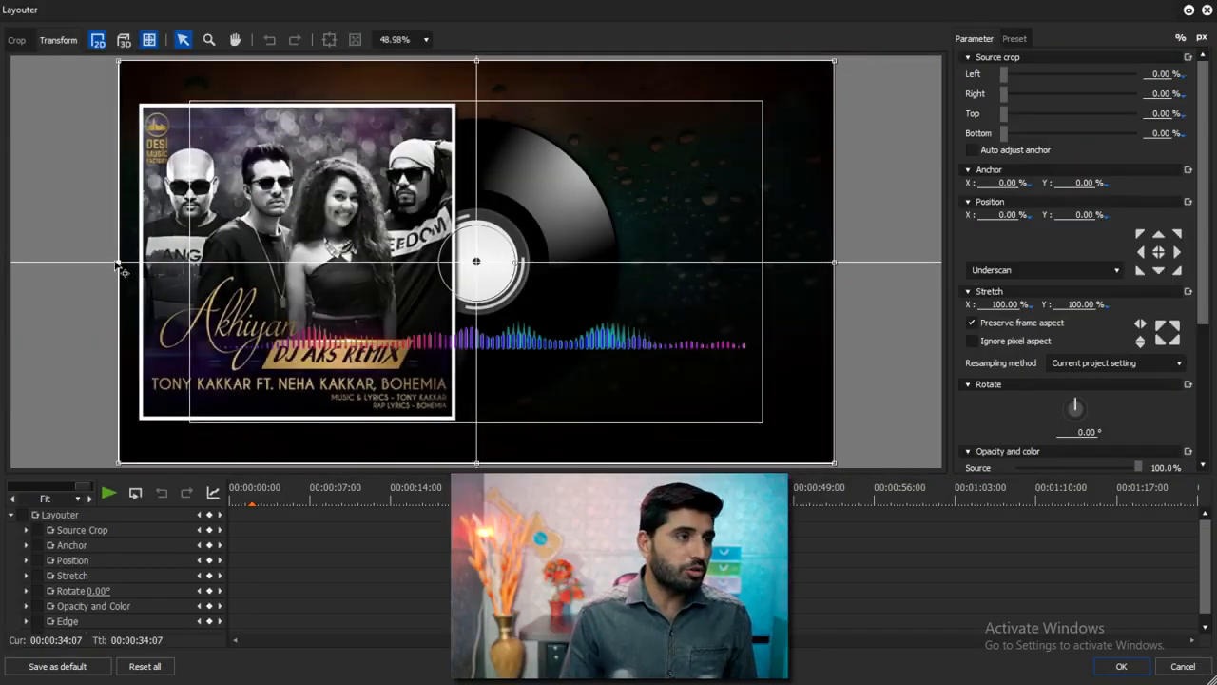
drag(118, 263, 230, 263)
drag(543, 334, 655, 375)
drag(842, 301, 793, 301)
drag(722, 333, 792, 410)
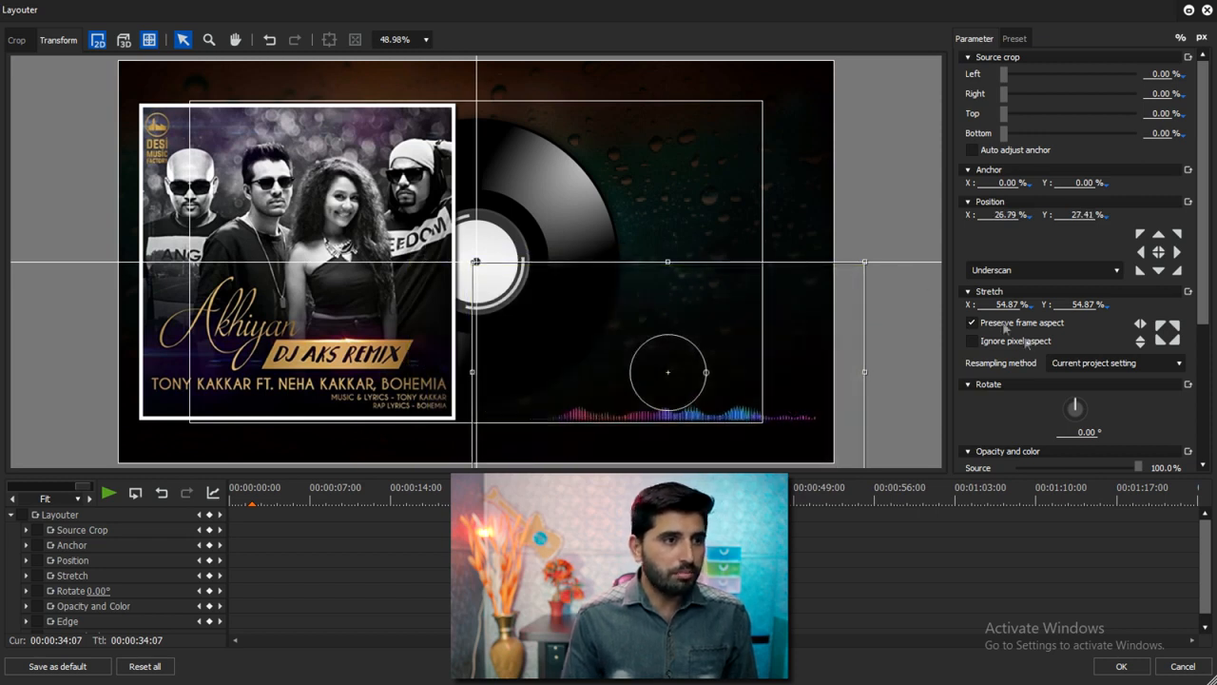
click(1122, 667)
key(space)
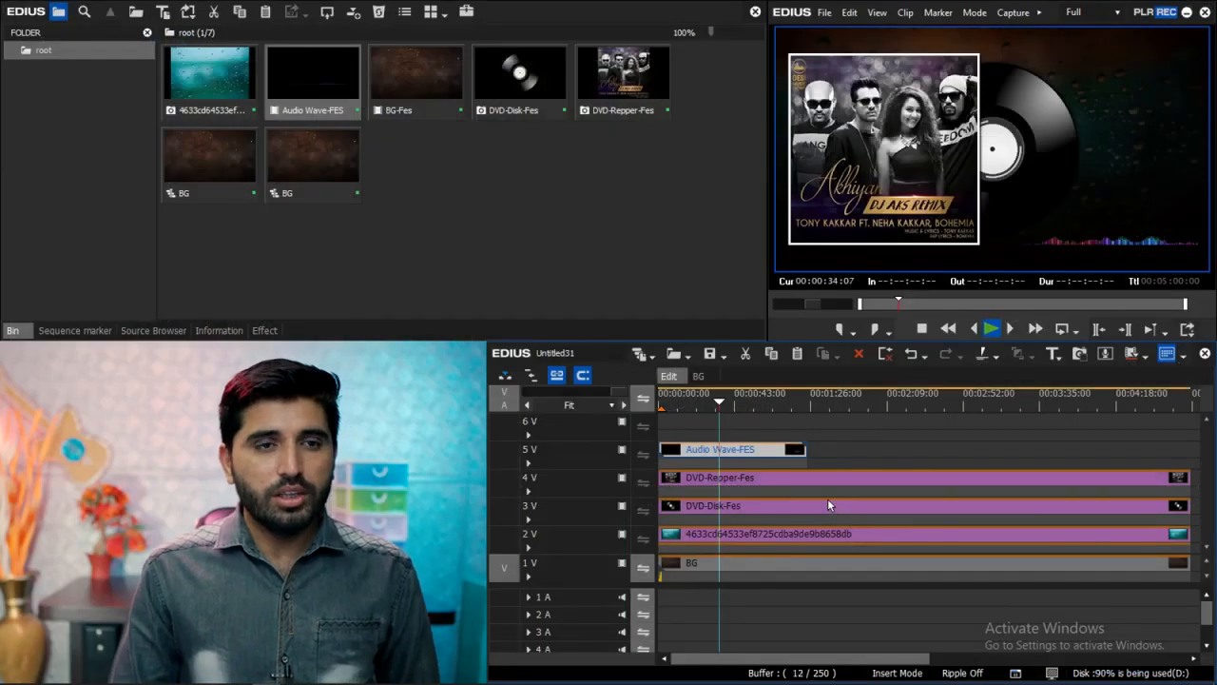
key(space)
Paste two more copies of the Audio Wave-FES clip one after another on track 5V
scroll(908, 468, down, 3)
click(872, 403)
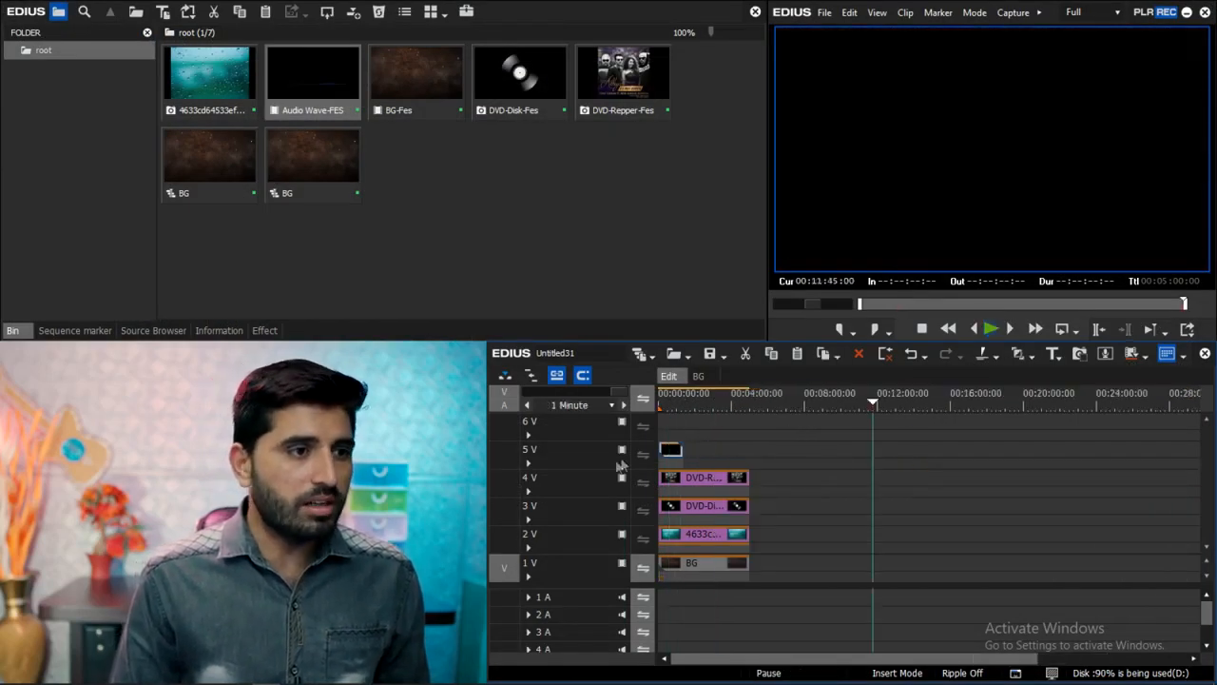
click(591, 464)
key(ctrl+v)
key(ctrl+v)
drag(997, 438, 874, 501)
key(BackSpace)
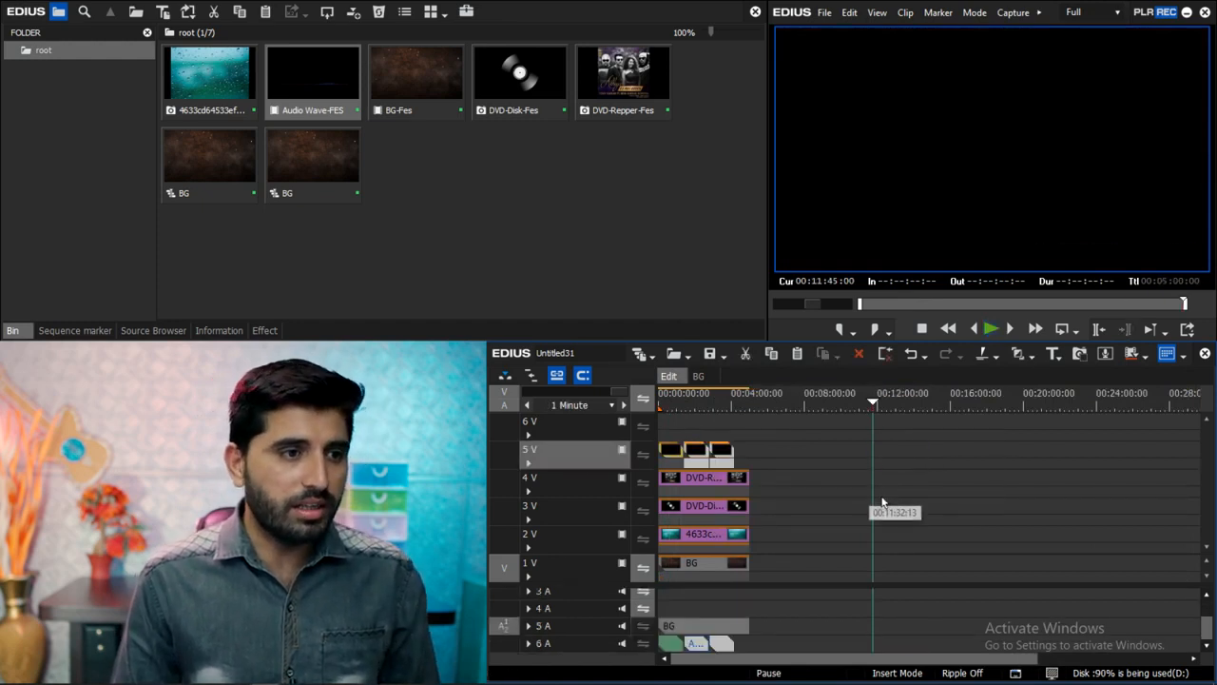
Delete the audio parts of the Audio Wave-FES clips and paste three further copies after them on track 5V
key(alt+a)
click(672, 451)
drag(671, 451, 664, 449)
key(alt+a)
key(ctrl+c)
key(ctrl+v)
key(BackSpace)
Cut the audio wave clips on track 5V at 00:05:00:00, where the other clips end, and delete the excess
key(Page_Up)
key(Page_Up)
key(Page_Up)
key(Page_Up)
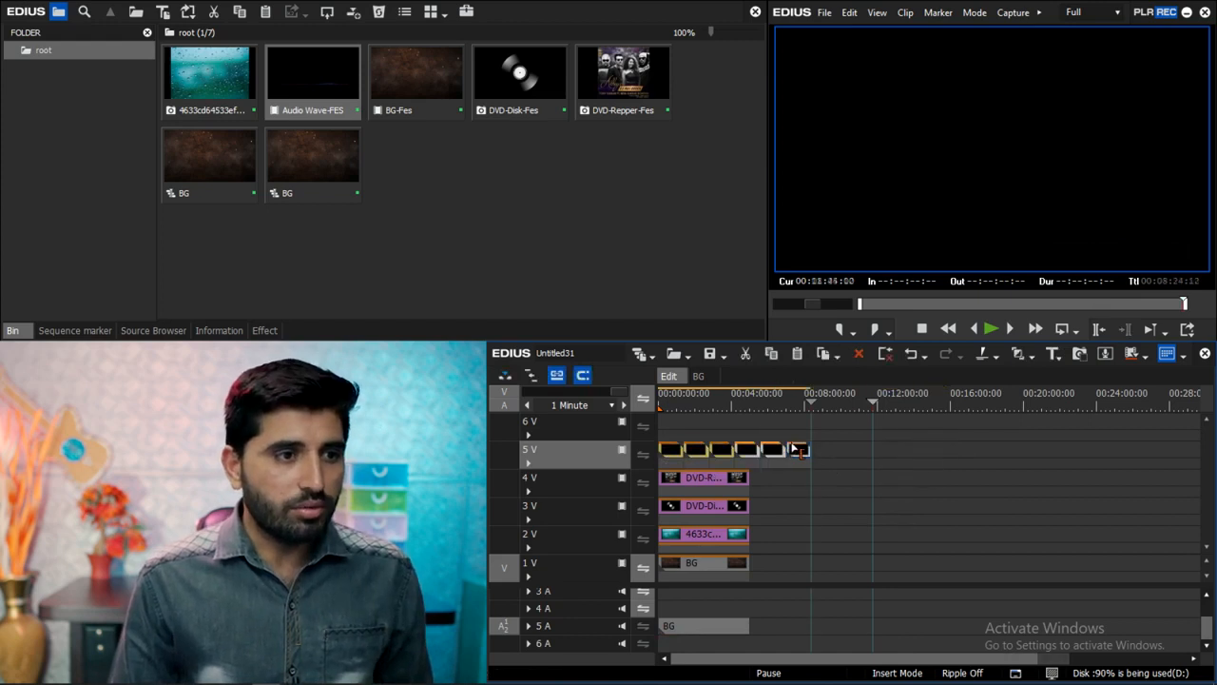
key(c)
drag(860, 425, 754, 487)
key(Delete)
Fit the whole sequence in the timeline and play it from the start to check the audio wave
key(Home)
scroll(979, 519, up, 2)
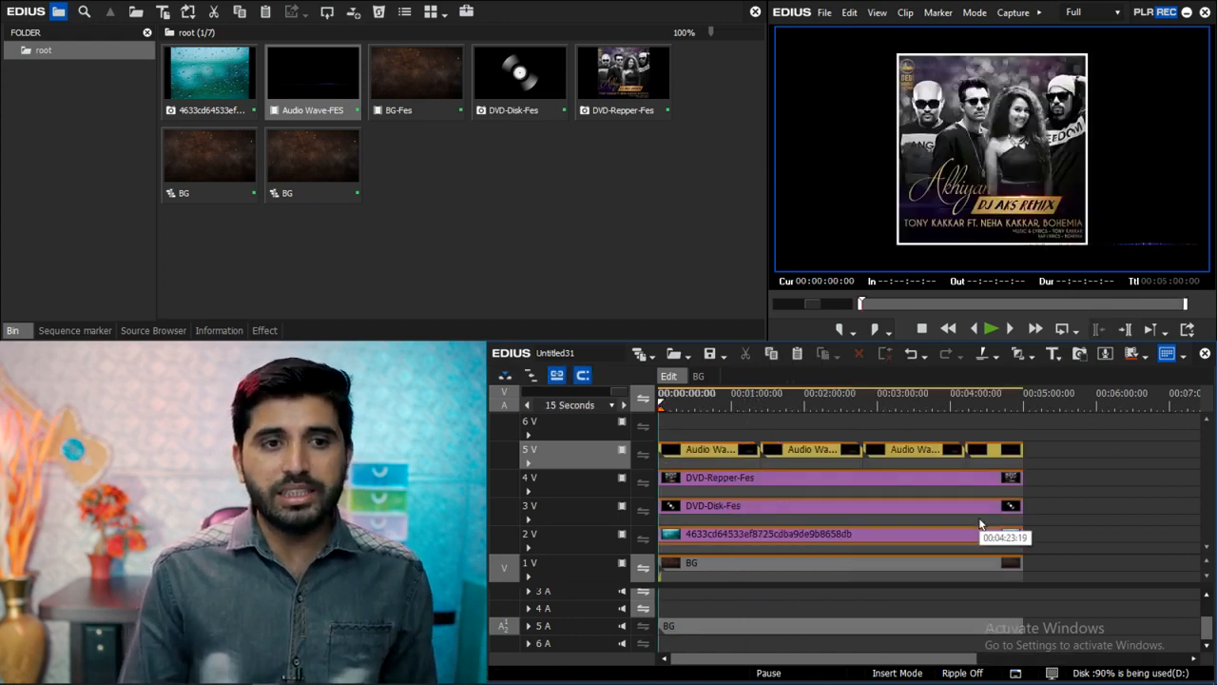
key(ctrl+0)
key(space)
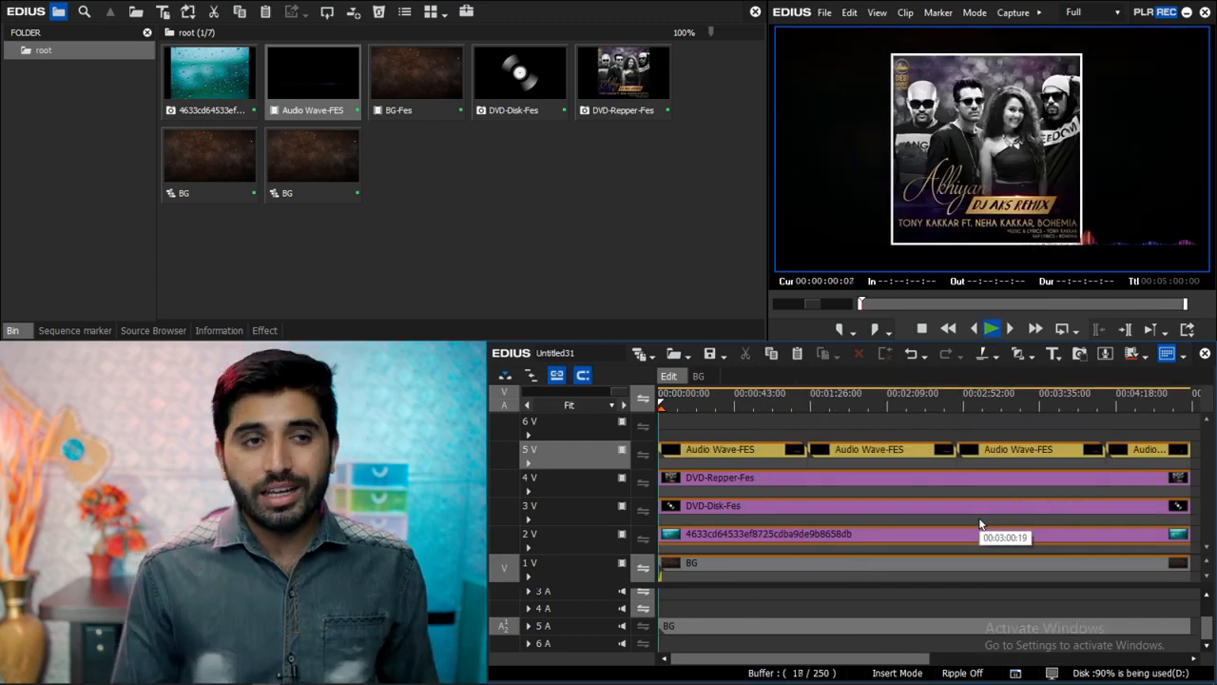
key(space)
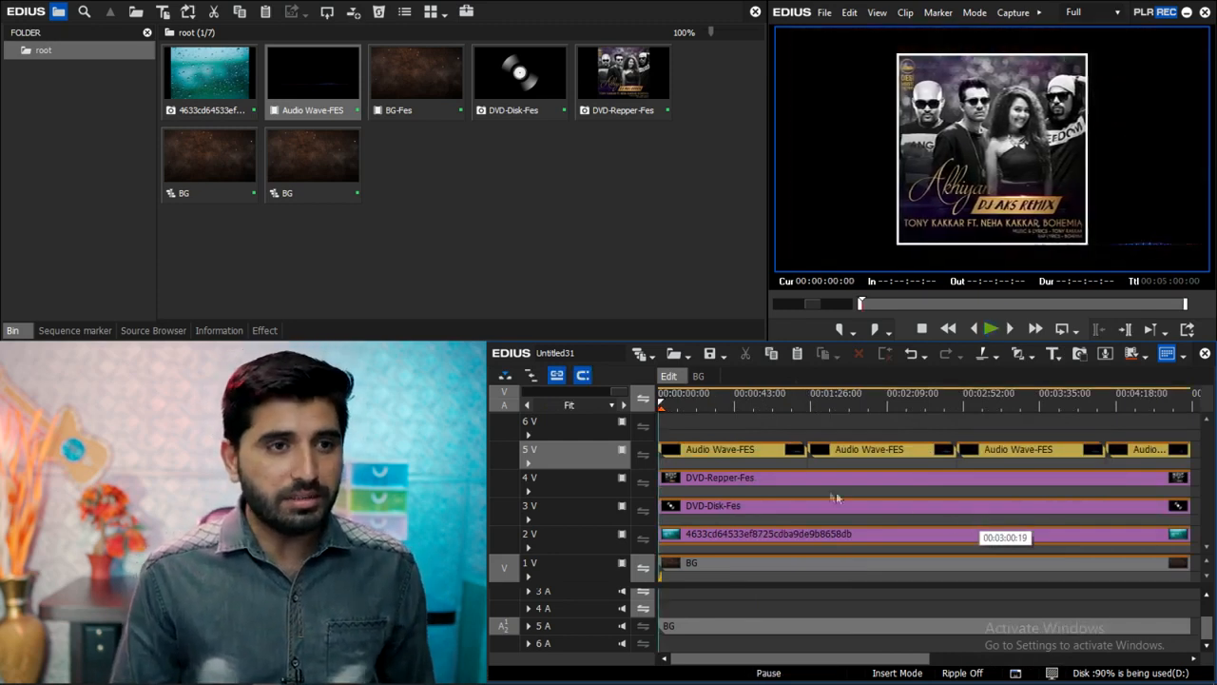
Cut the first Audio Wave-FES clip on track 5V at 00:00:02:00 and delete its opening two seconds
scroll(776, 461, up, 4)
key(space)
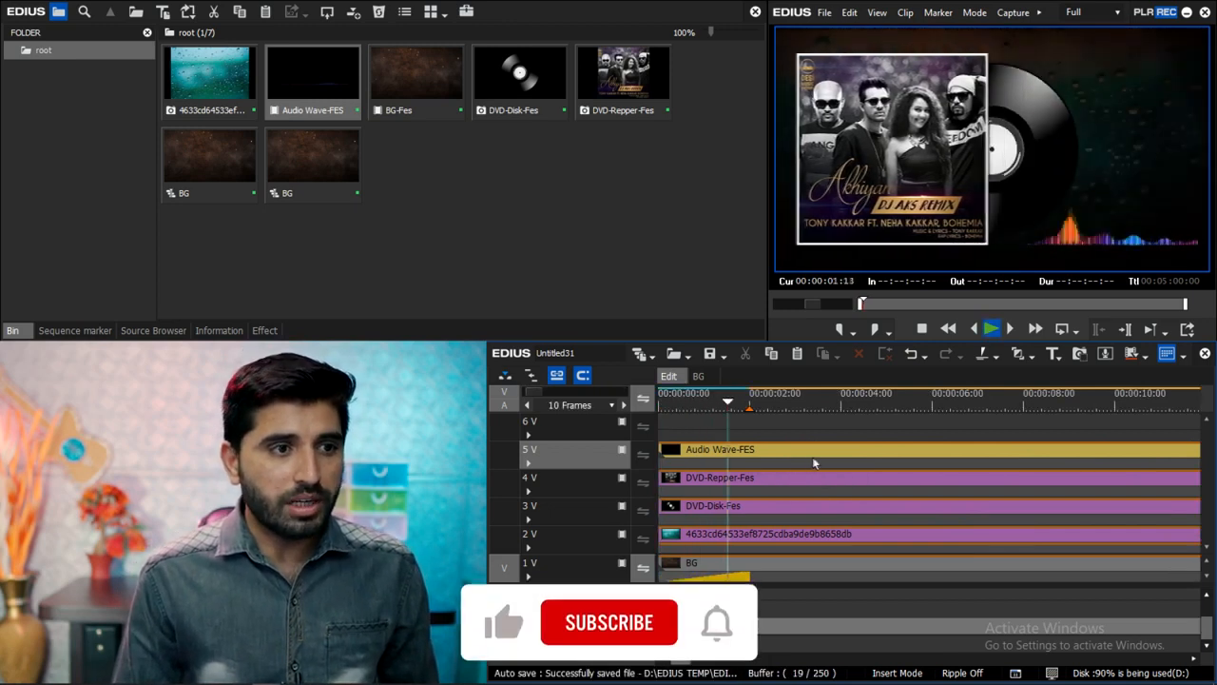
key(space)
key(c)
click(716, 446)
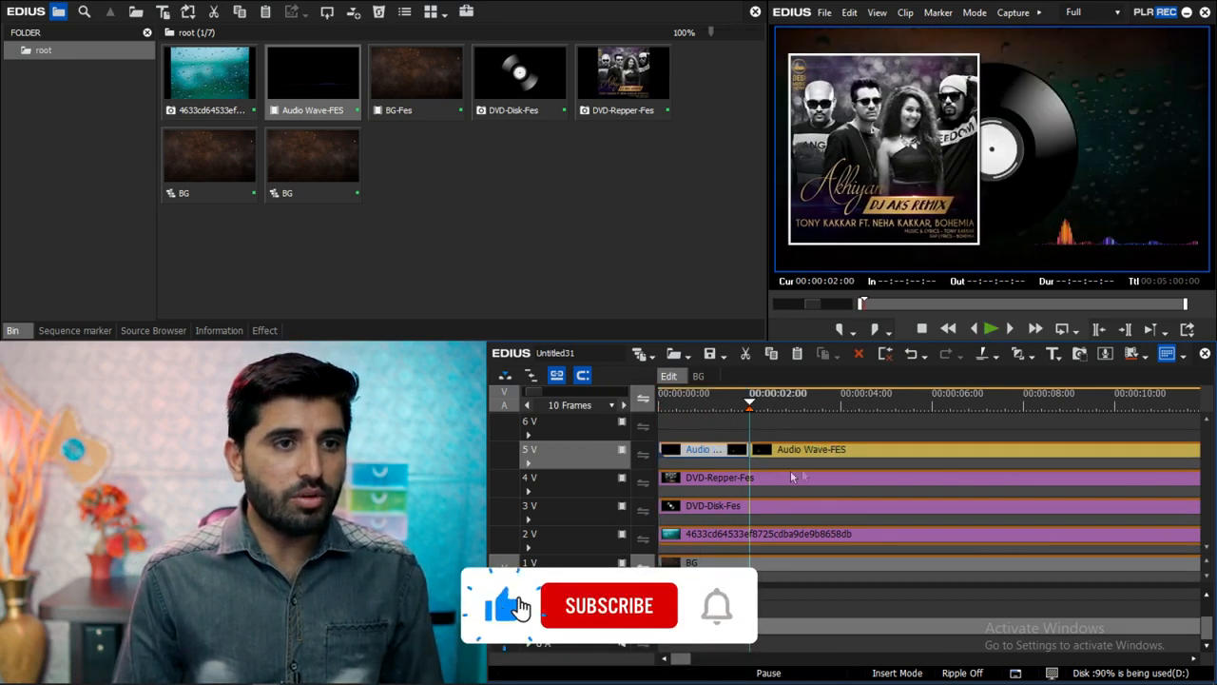
key(Delete)
Add a Dissolve transition at the start of the first Audio Wave-FES clip and play the sequence from the start
click(266, 331)
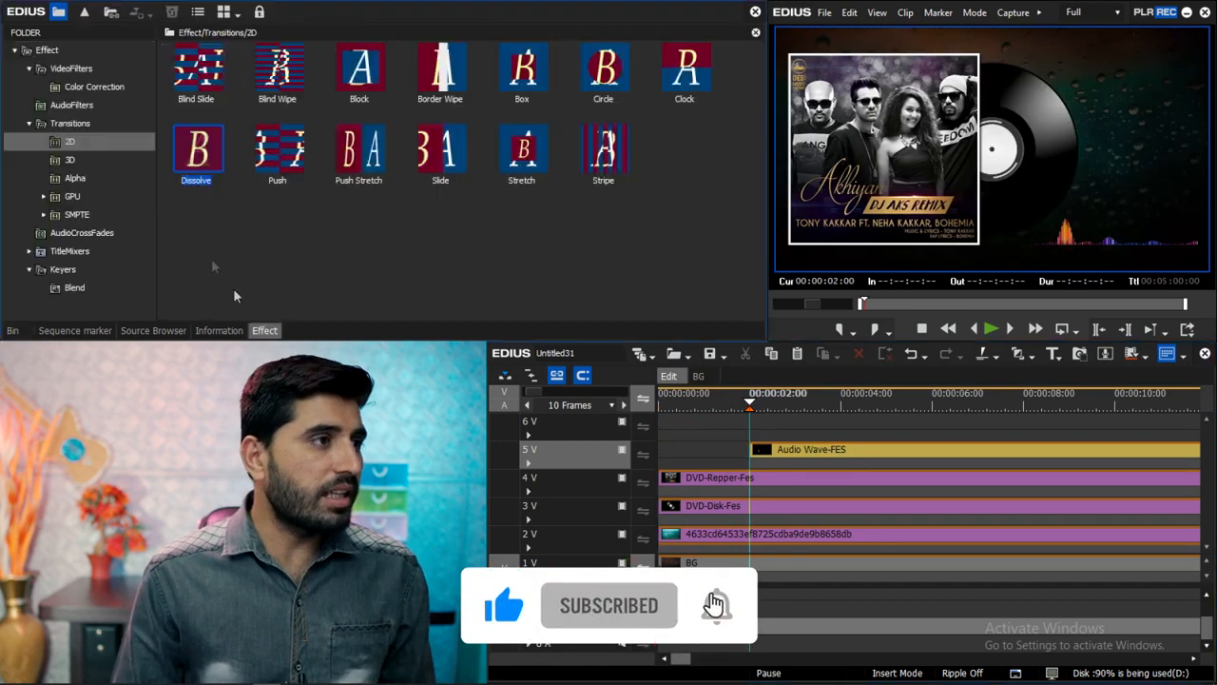
drag(206, 169, 763, 466)
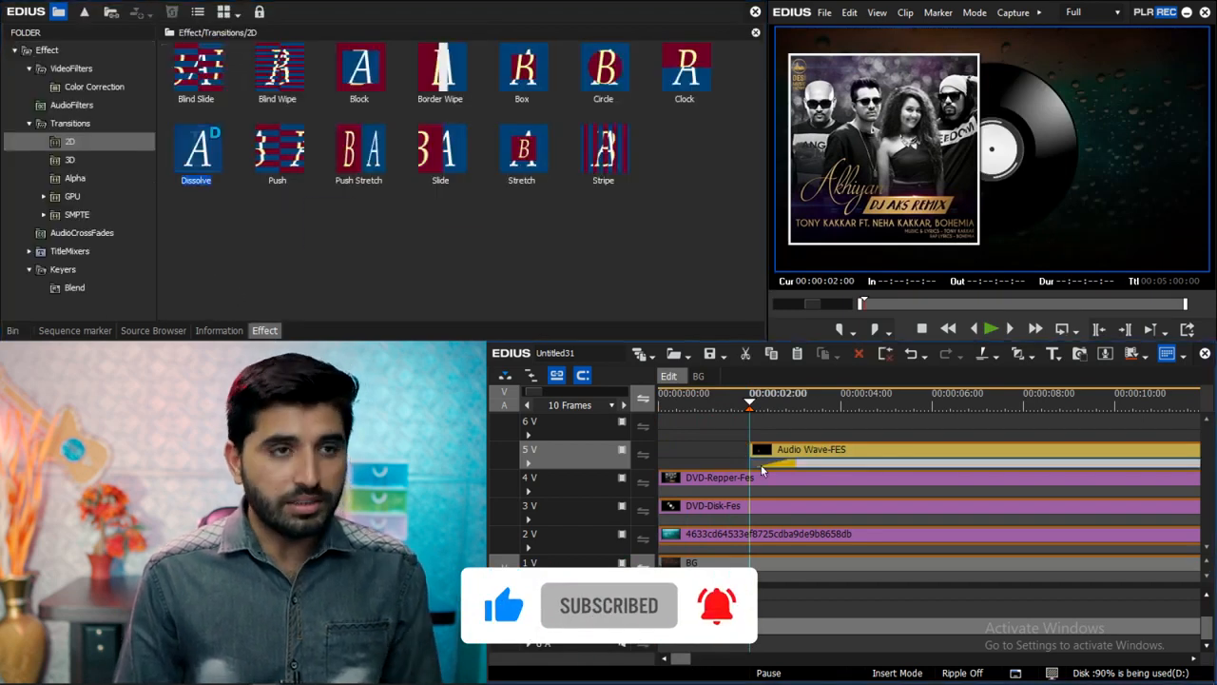
key(Home)
key(space)
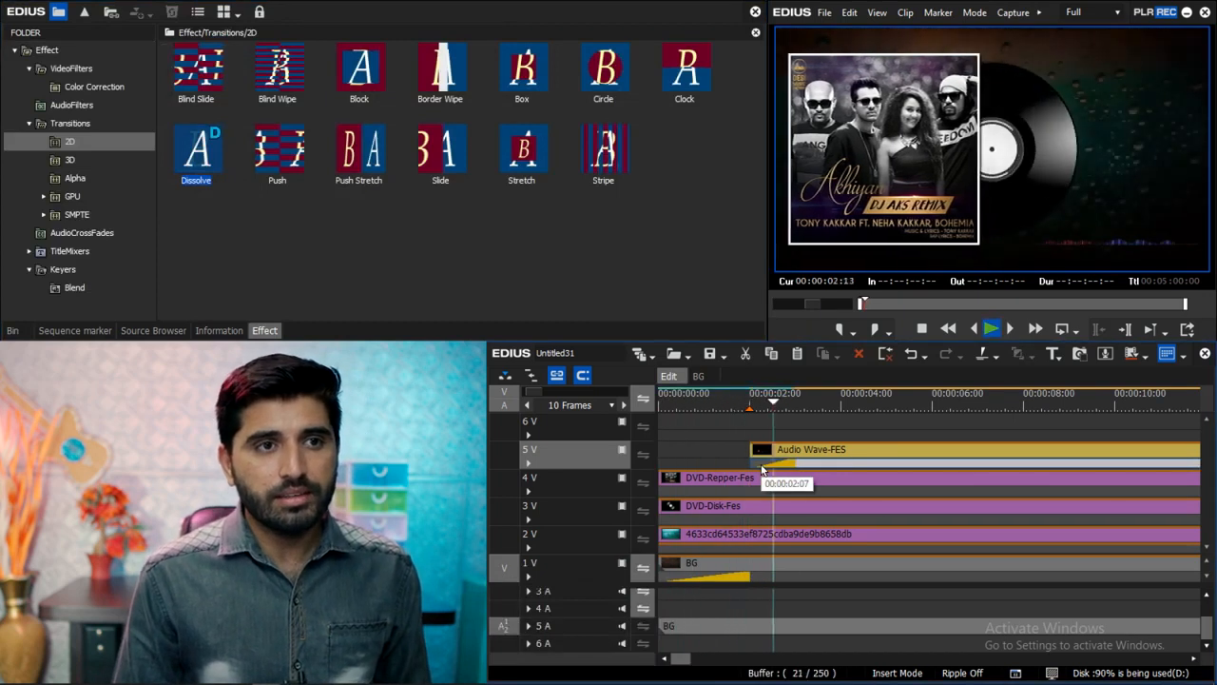
Extend the start of the first Audio Wave-FES clip back to about 1.5 seconds and replay the opening
drag(763, 468, 732, 463)
key(Home)
key(space)
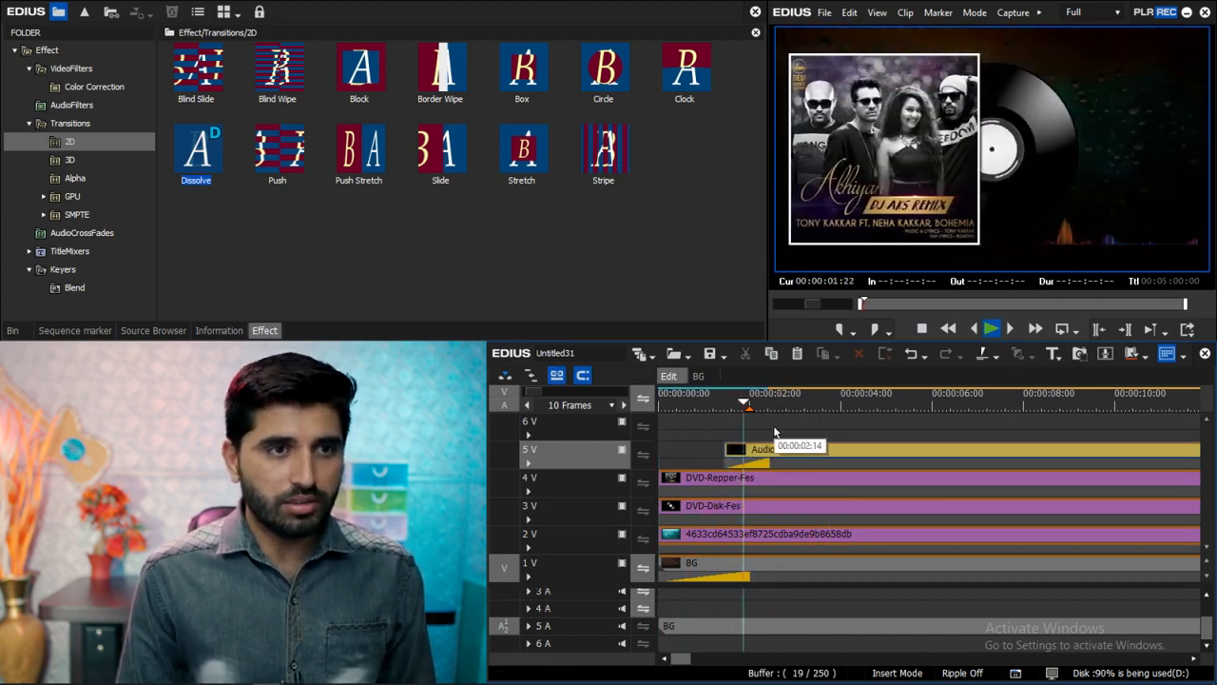
Save the project and play the sequence from the start to check the opening
scroll(821, 434, down, 1)
key(ctrl+s)
key(Home)
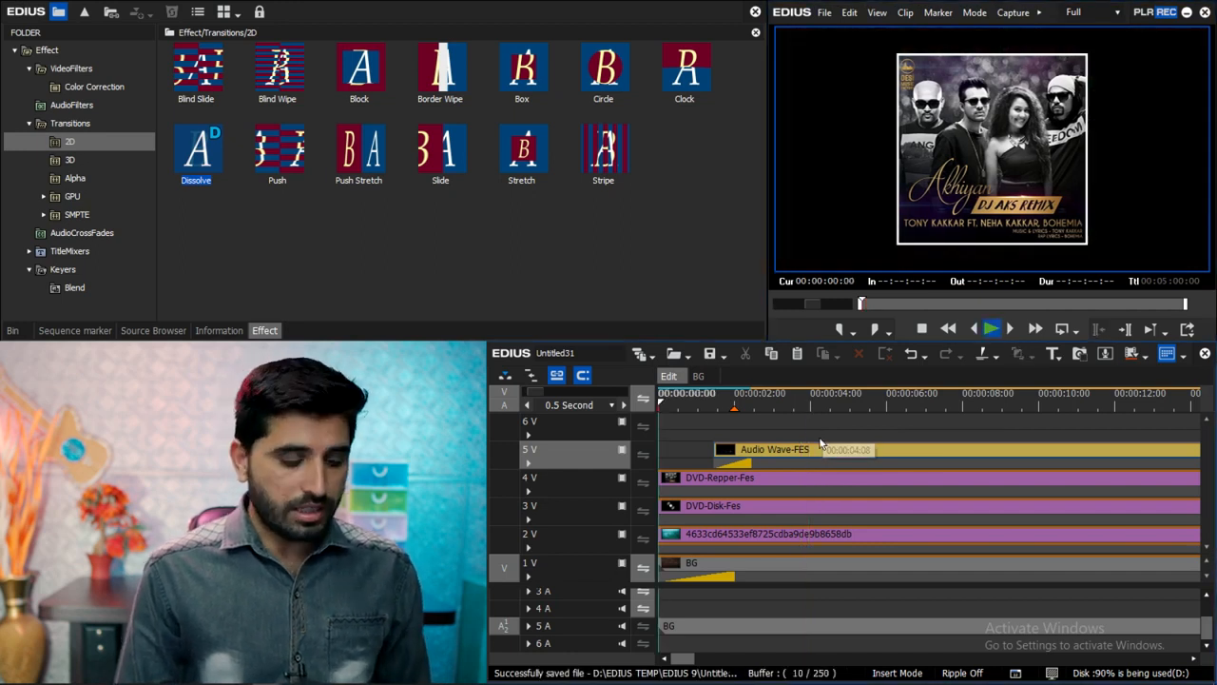
key(End)
key(Home)
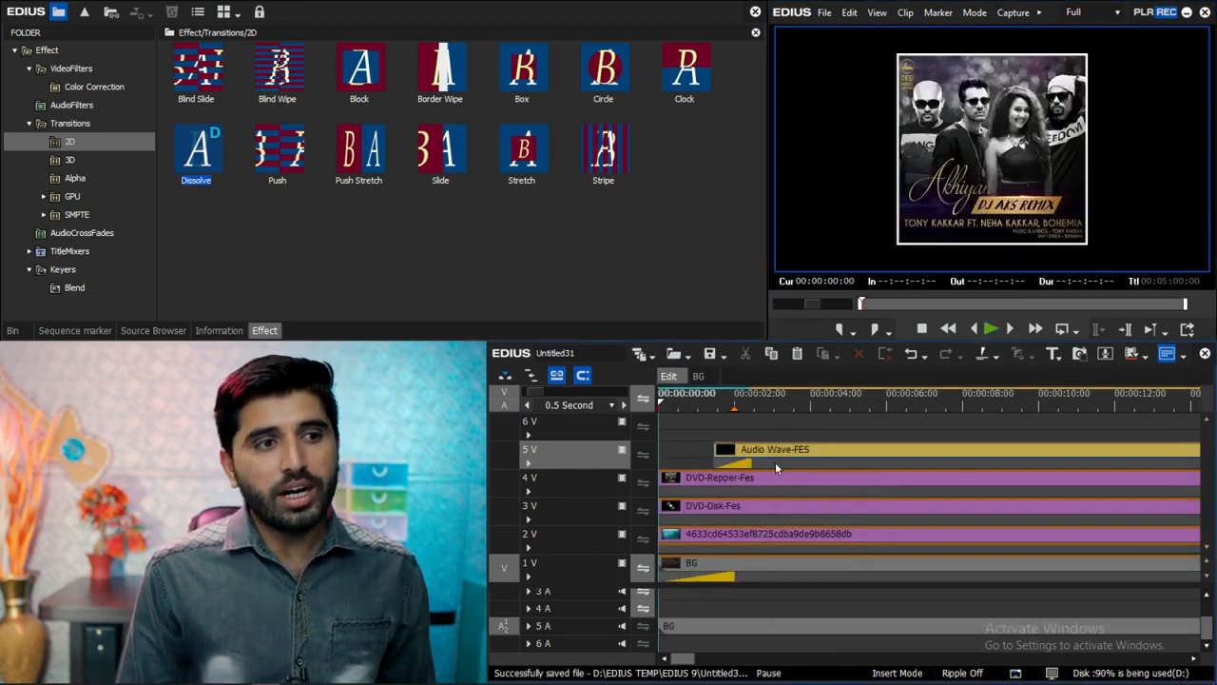
drag(690, 401, 770, 409)
key(space)
scroll(861, 452, down, 2)
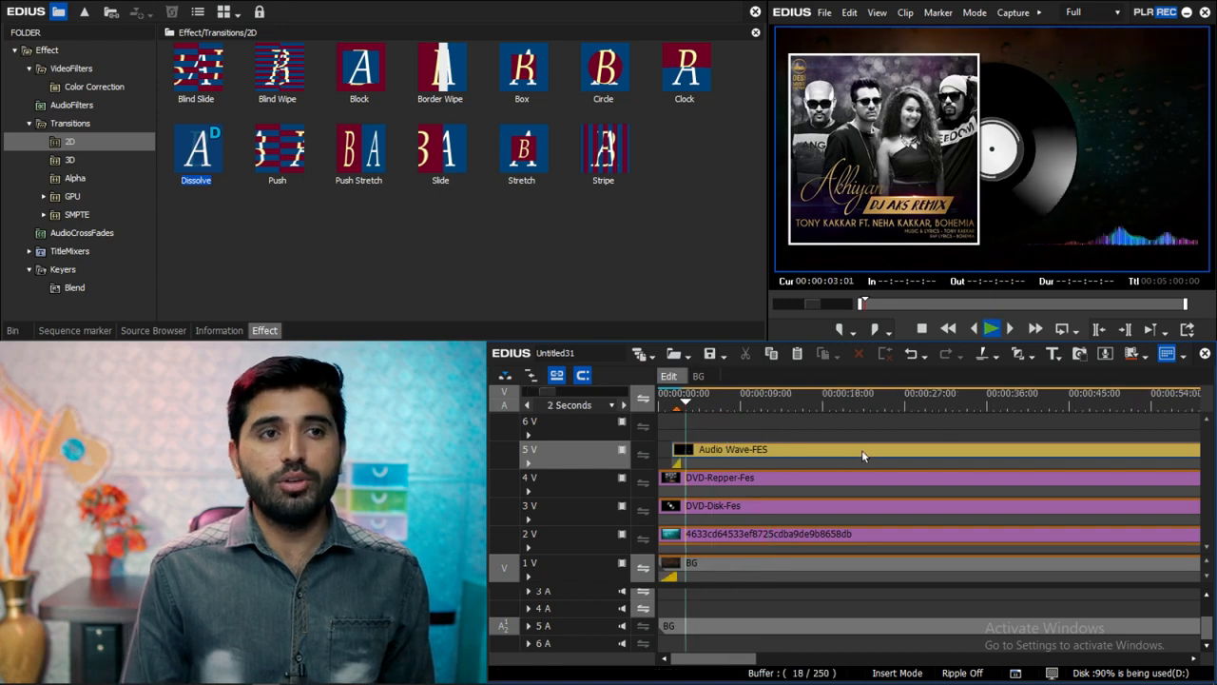
scroll(862, 452, down, 1)
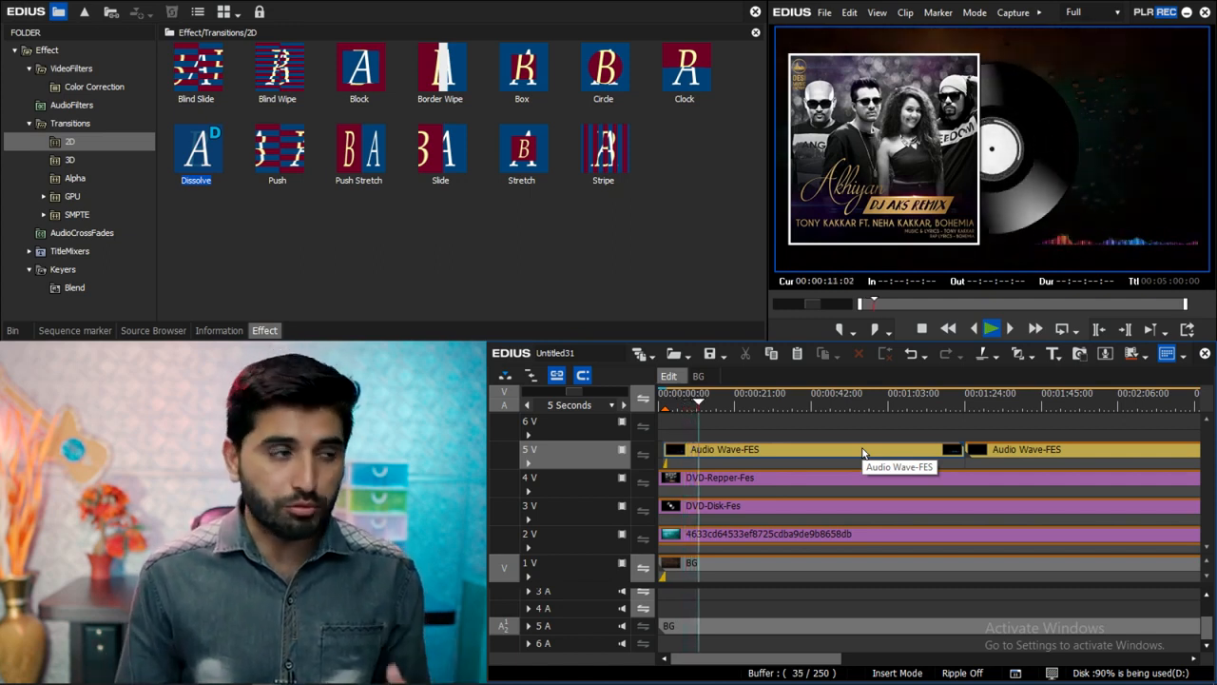
Create a new QuickTitler clip in the bin and add the text "SONG:" in the empty area beside the disk
click(13, 331)
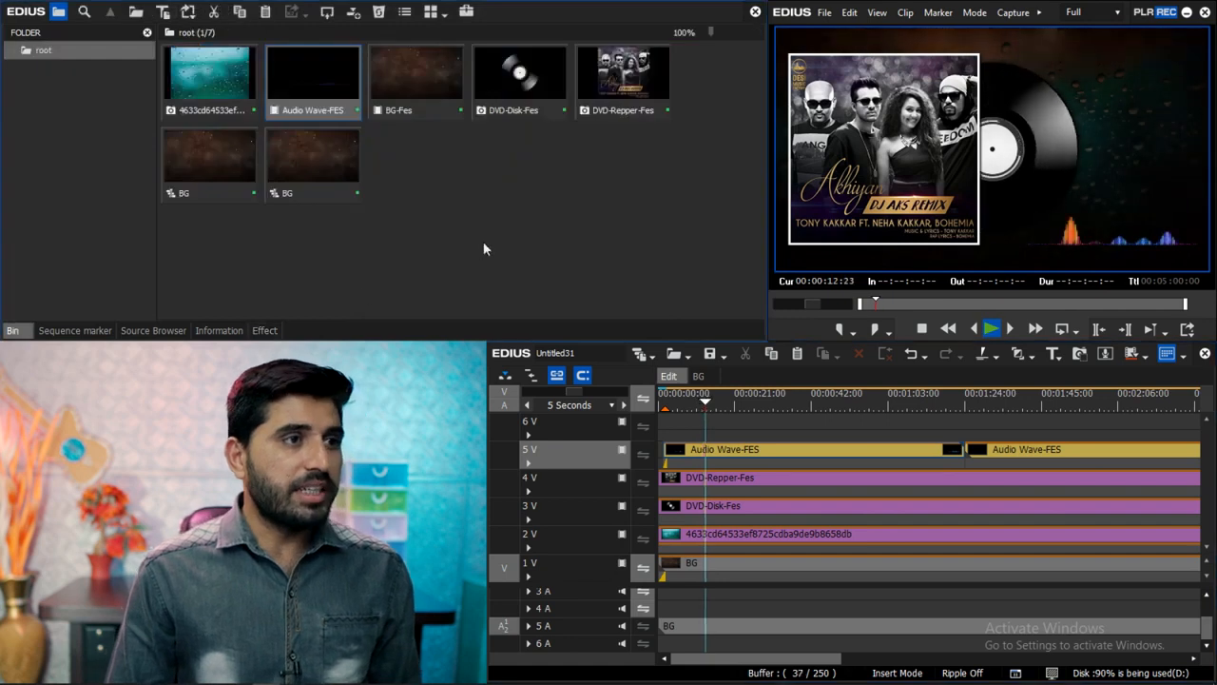
right_click(523, 193)
mouse_move(658, 273)
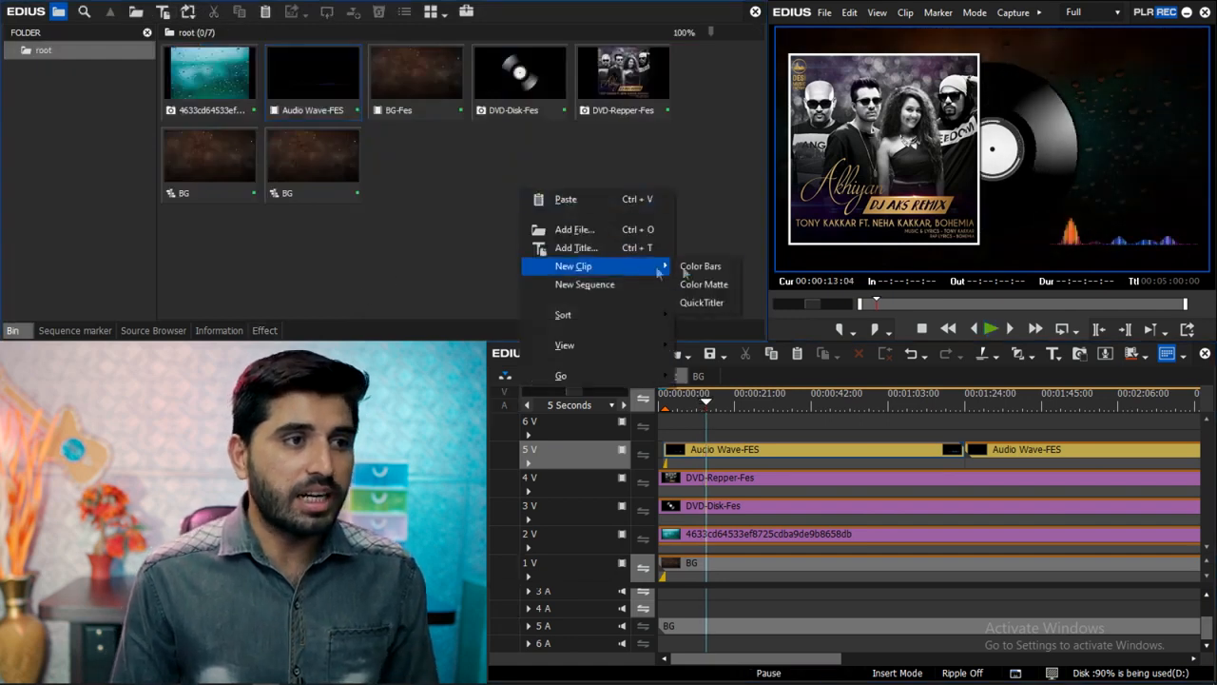
click(720, 310)
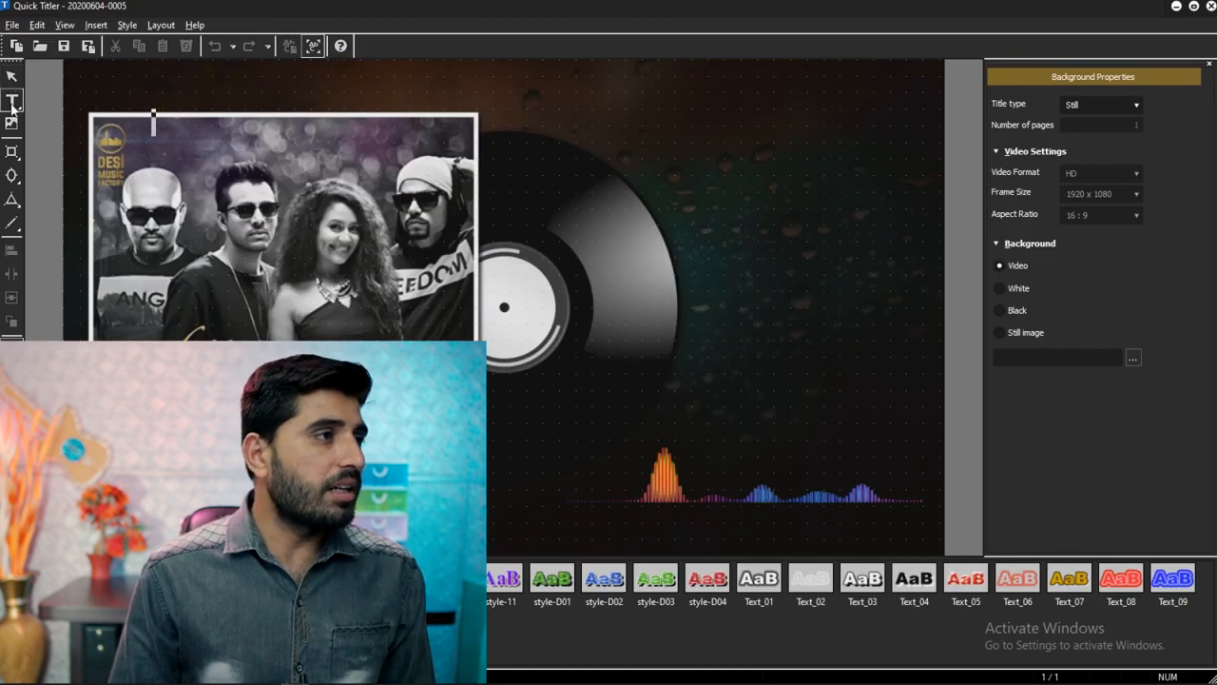
click(736, 196)
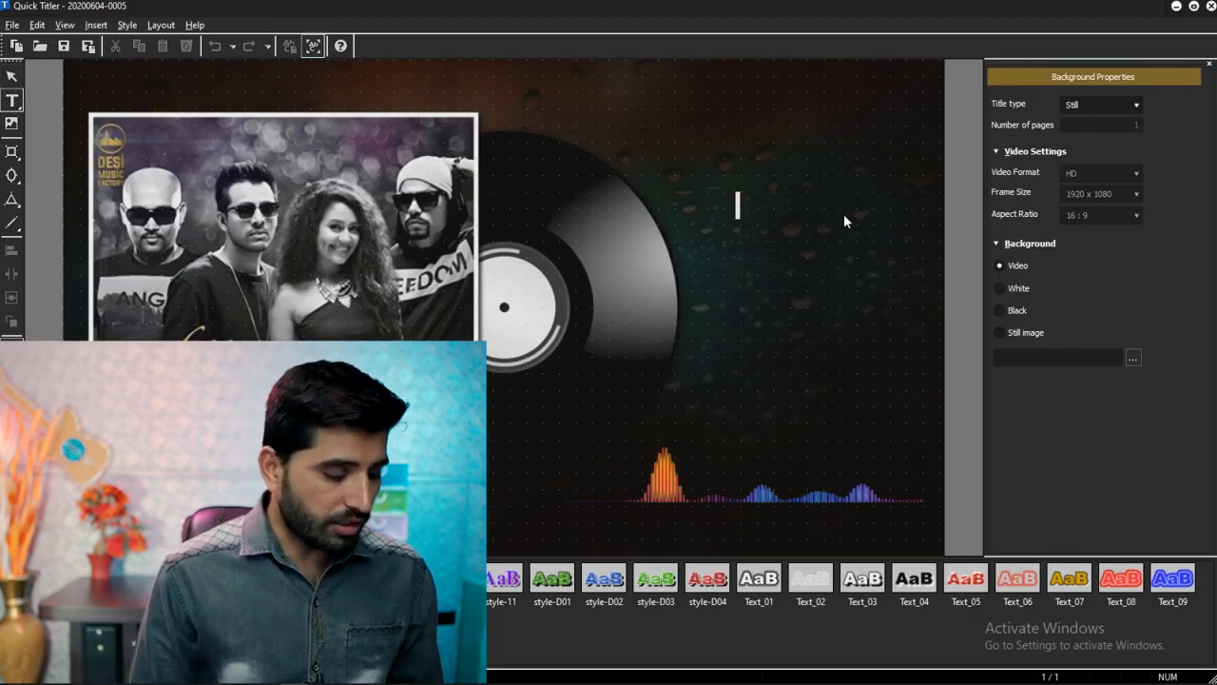
text(S)
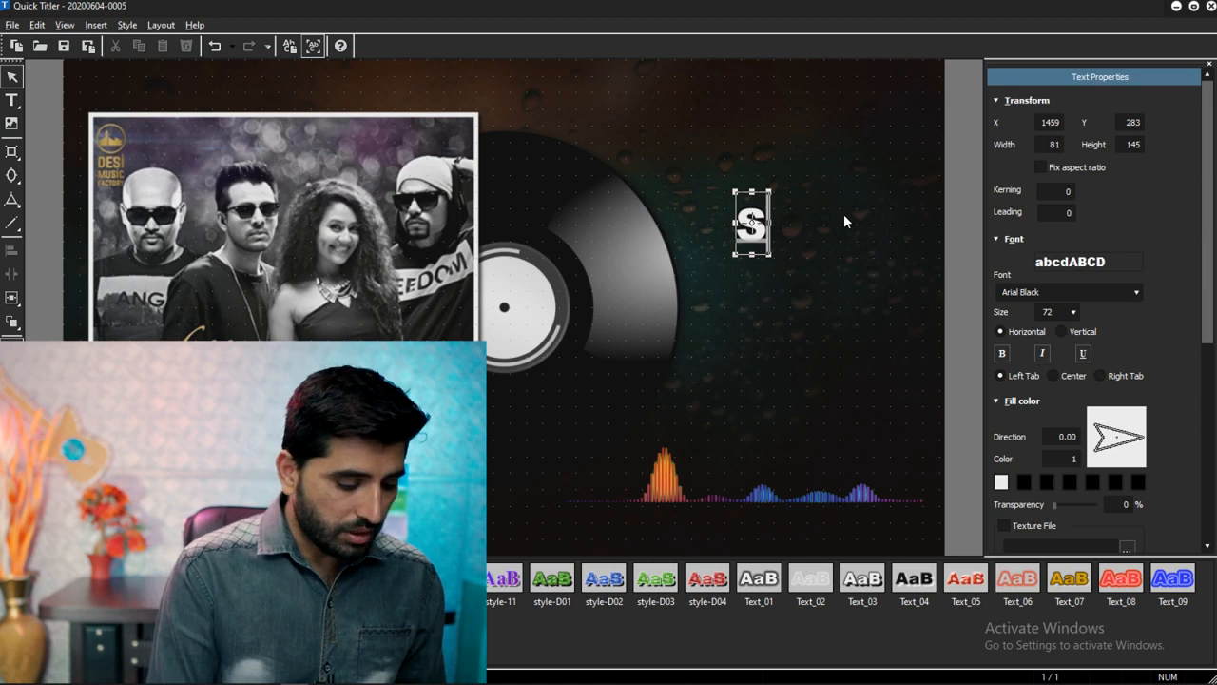
text(ONG:)
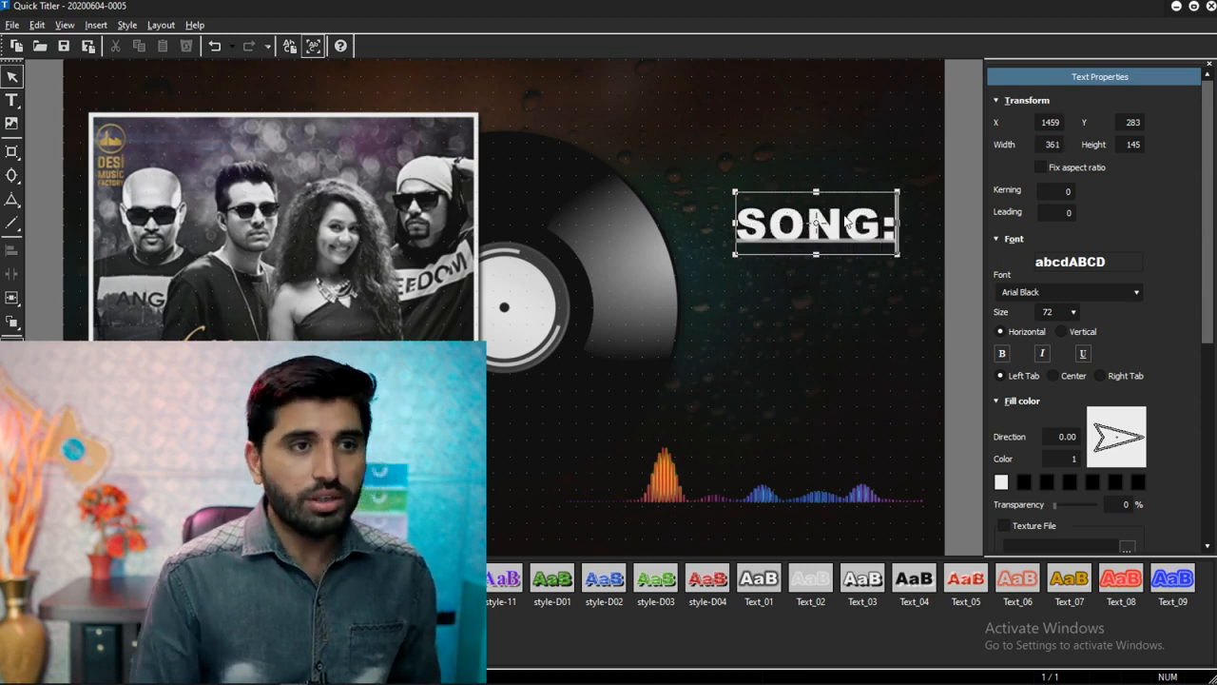
Set the "SONG:" text to the Bahnschrift Condensed font and move it nearer the upper-right corner of the frame
key(ctrl+a)
click(1069, 293)
click(1070, 293)
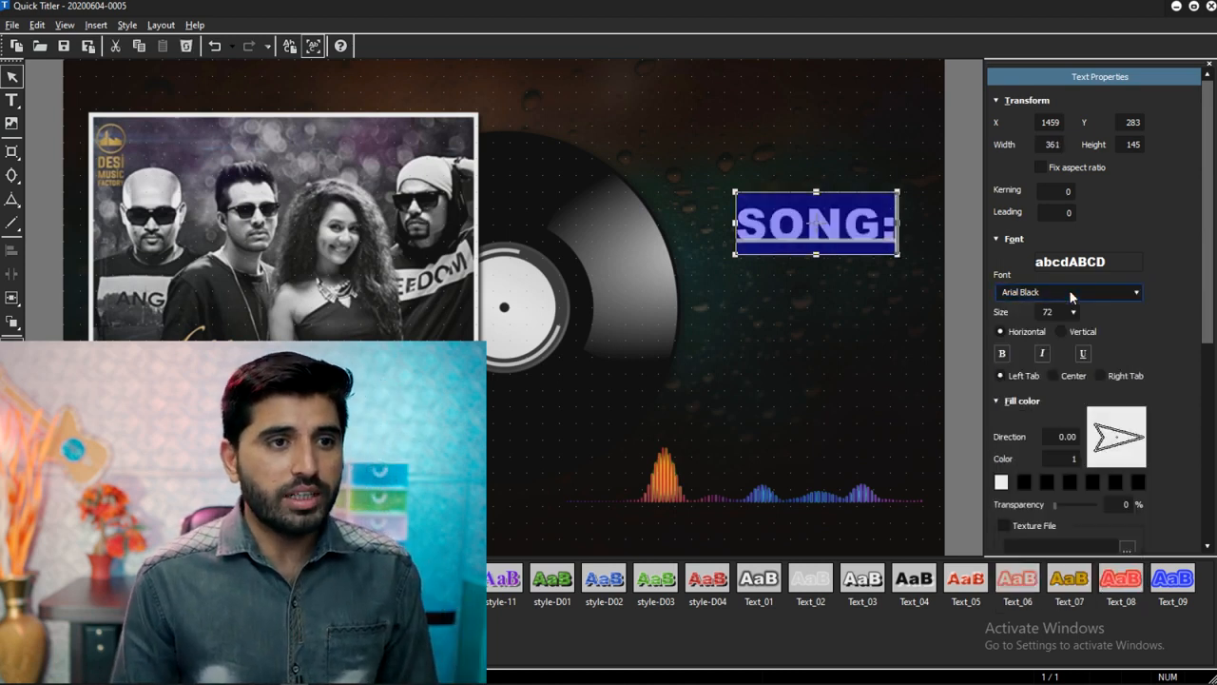
scroll(1069, 293, down, 6)
scroll(1069, 289, down, 1)
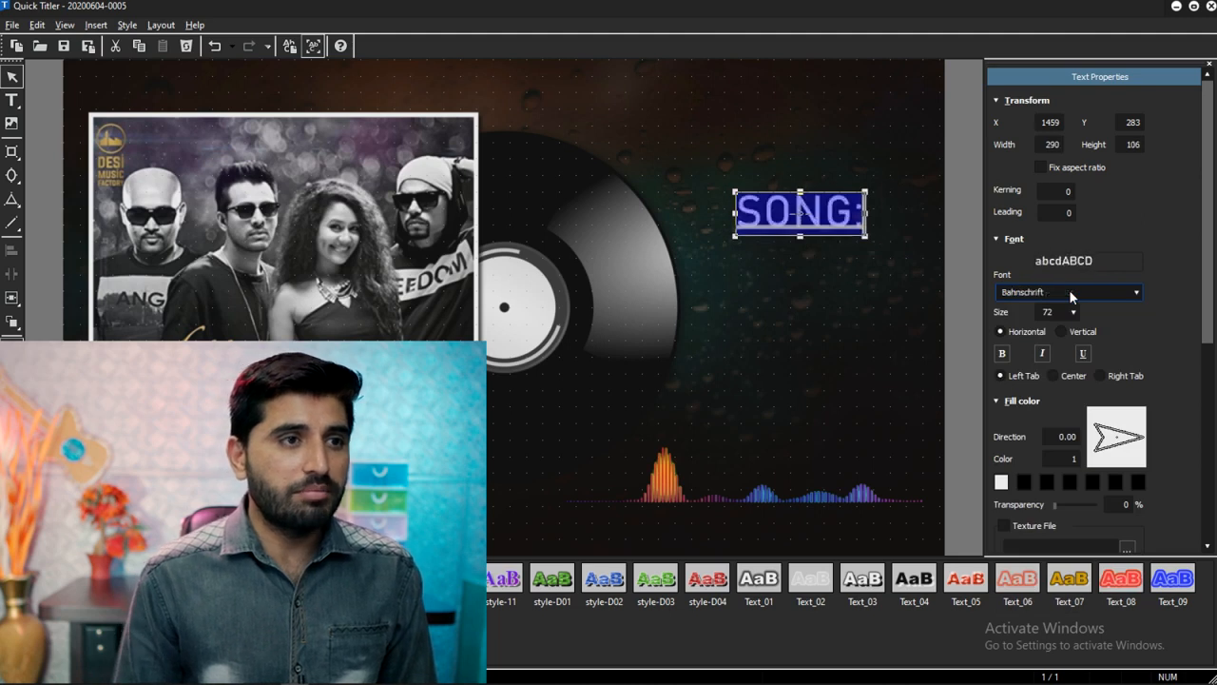
scroll(1069, 289, down, 1)
click(807, 240)
click(780, 215)
drag(780, 215, 851, 183)
Add a second text object reading "Akhiyan" between the disk and the right side of the frame
click(567, 241)
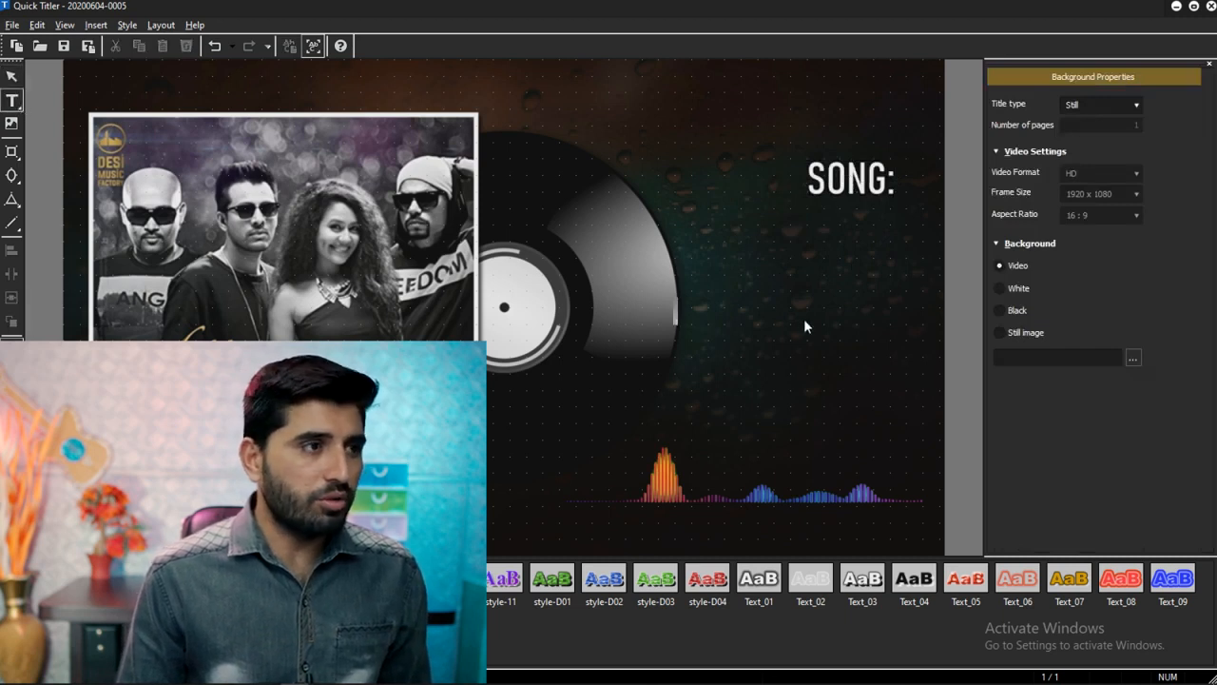
text(AK)
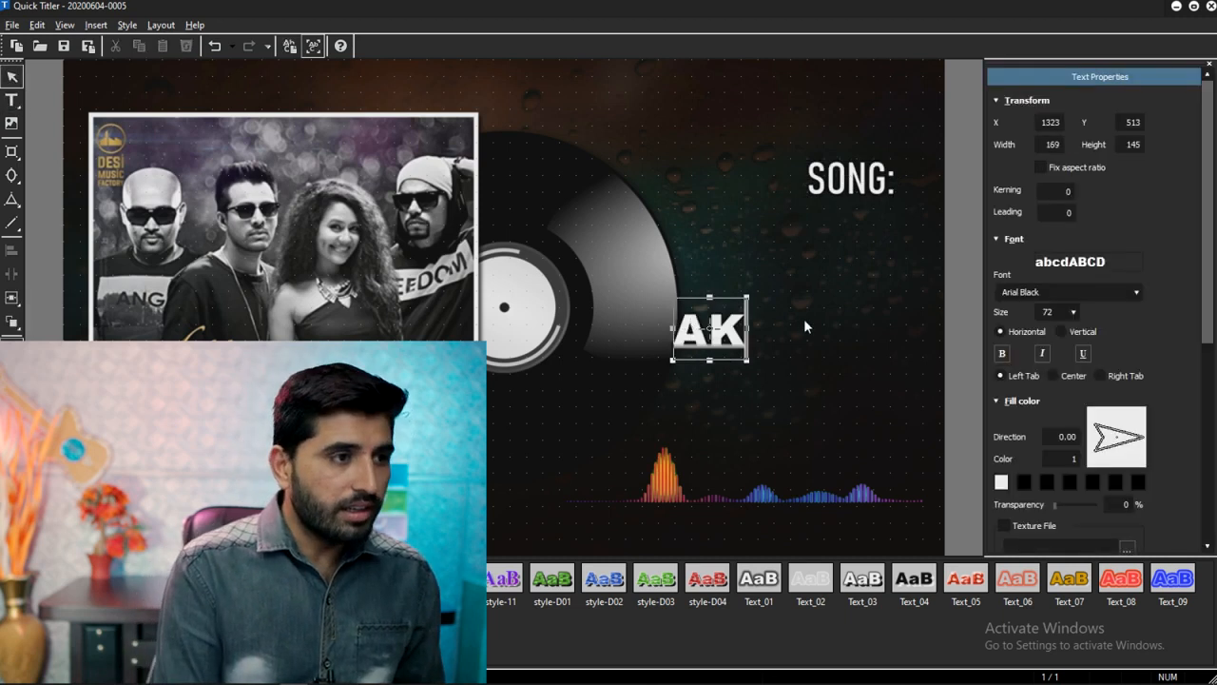
text(H)
key(BackSpace)
key(BackSpace)
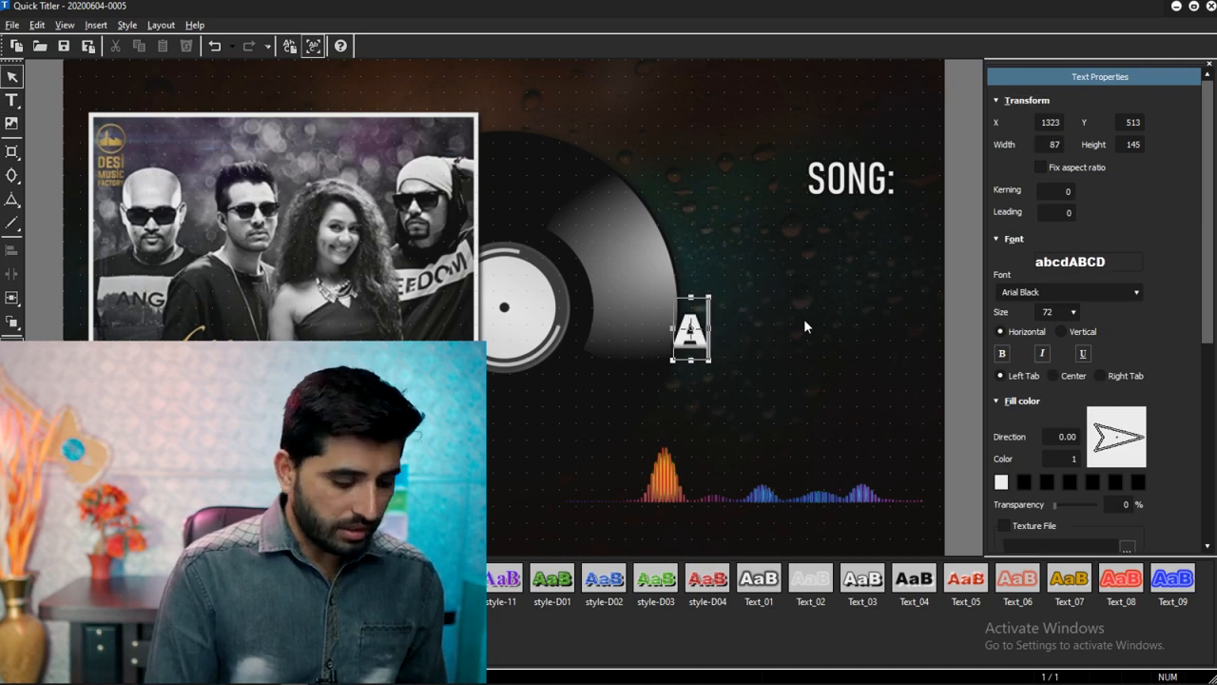
text(khi)
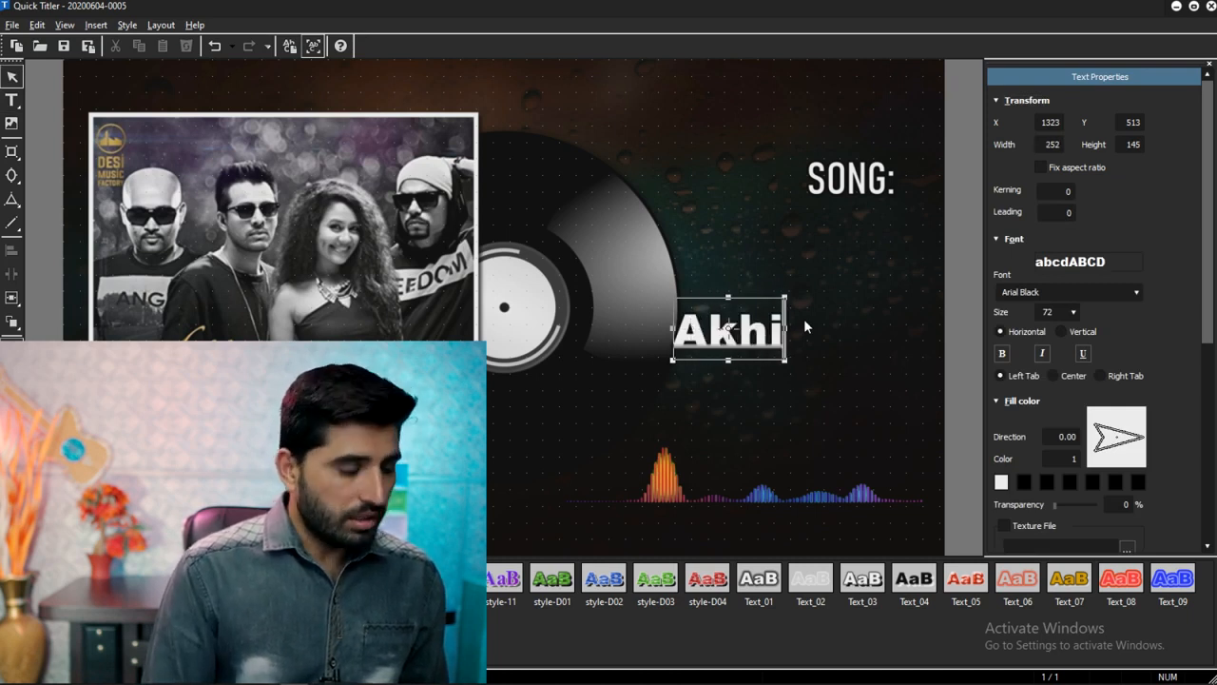
text(yan)
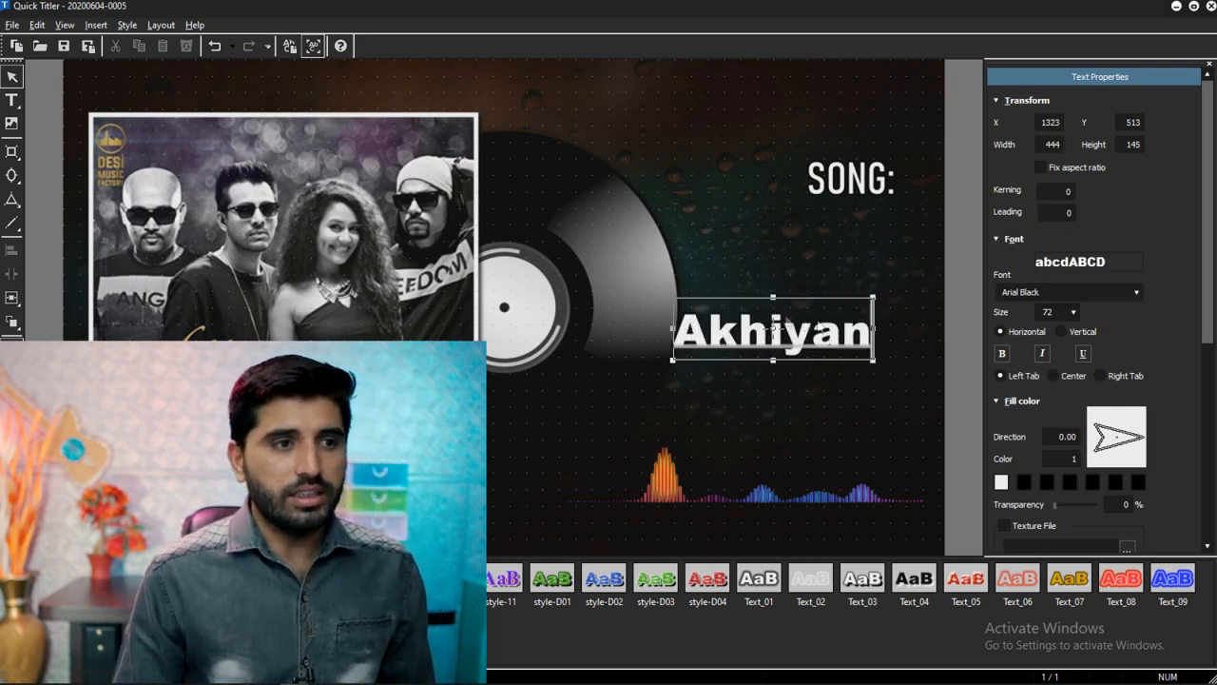
Set the "Akhiyan" text to the Antishbusy font and place it just below "SONG:"
key(ctrl+a)
click(1080, 290)
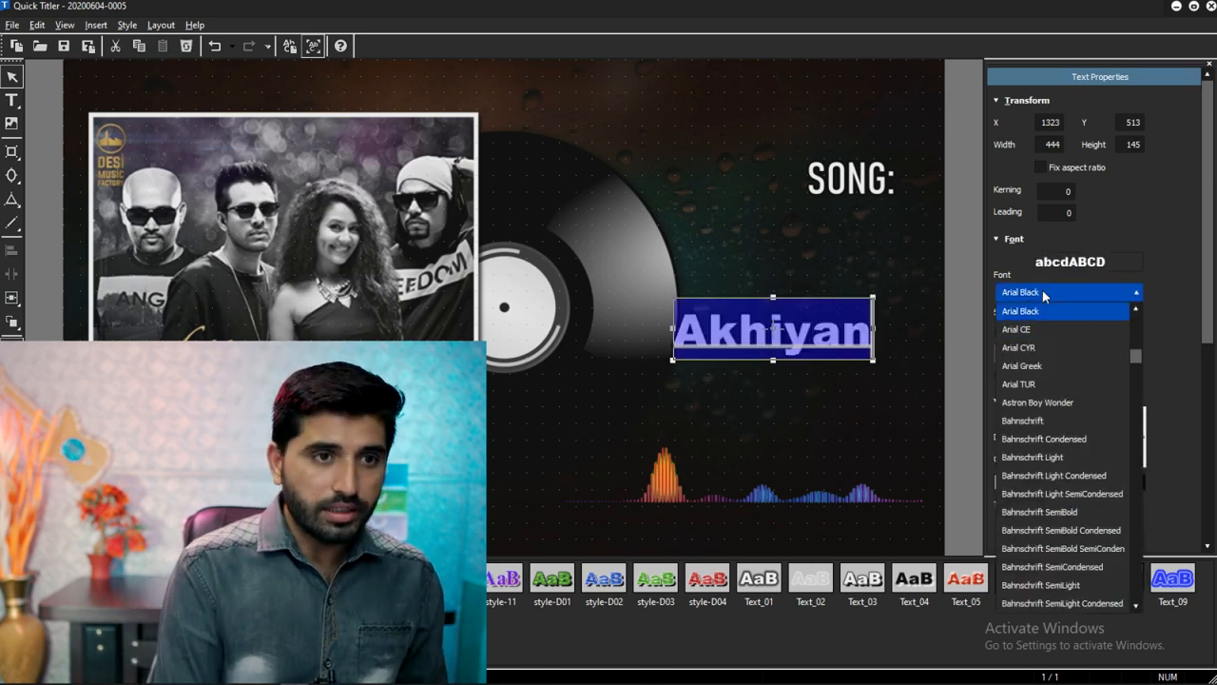
text(an)
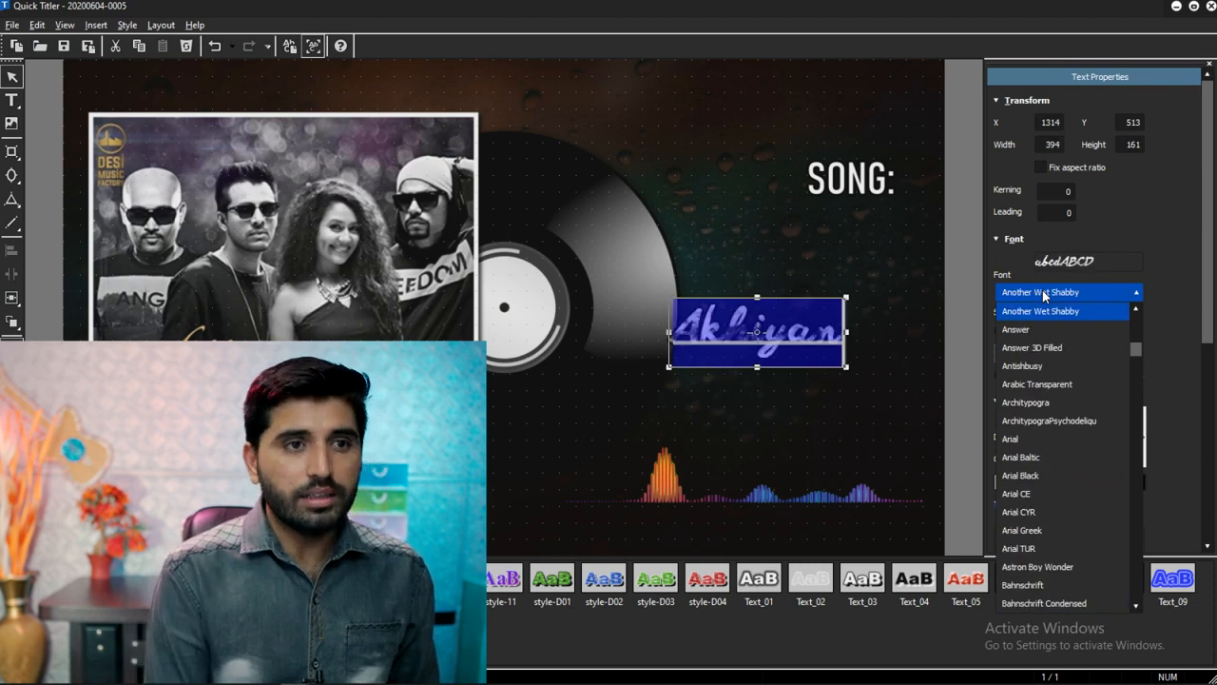
text(tishbusy)
click(1042, 292)
click(829, 325)
click(719, 318)
click(828, 265)
Try to enlarge the "Akhiyan" text to about 350 by 176 and undo the resize
mouse_move(731, 327)
mouse_down()
mouse_move(848, 252)
mouse_move(721, 304)
mouse_up()
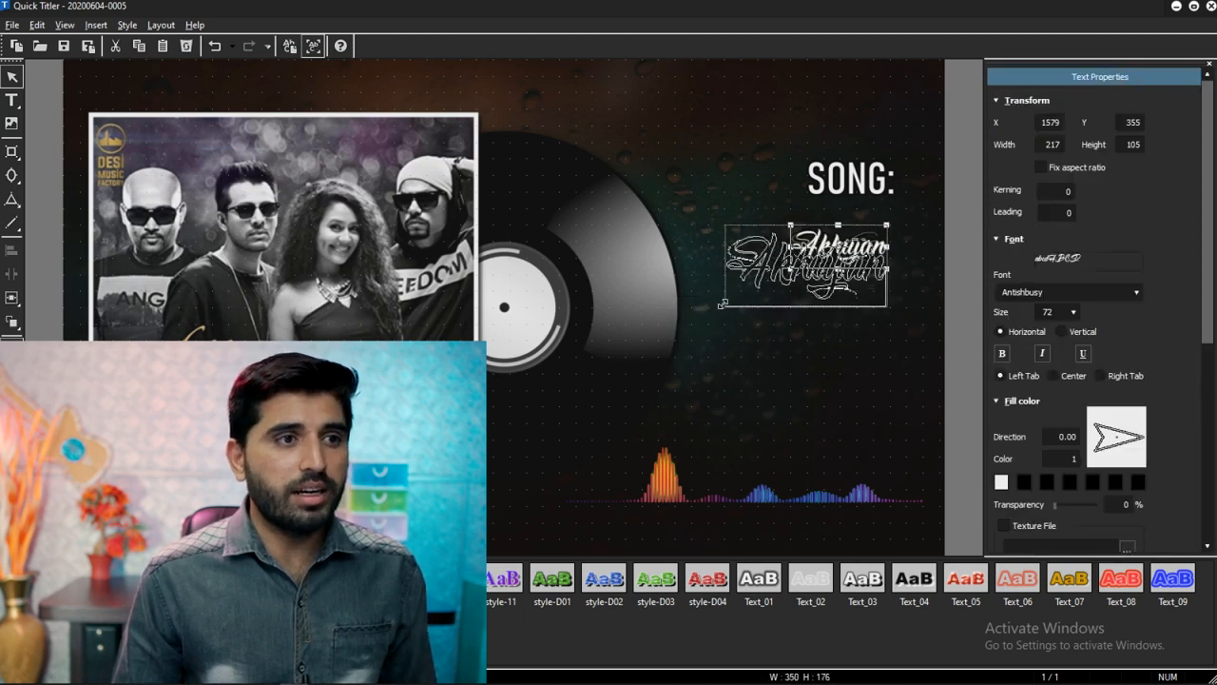
click(832, 347)
key(ctrl+z)
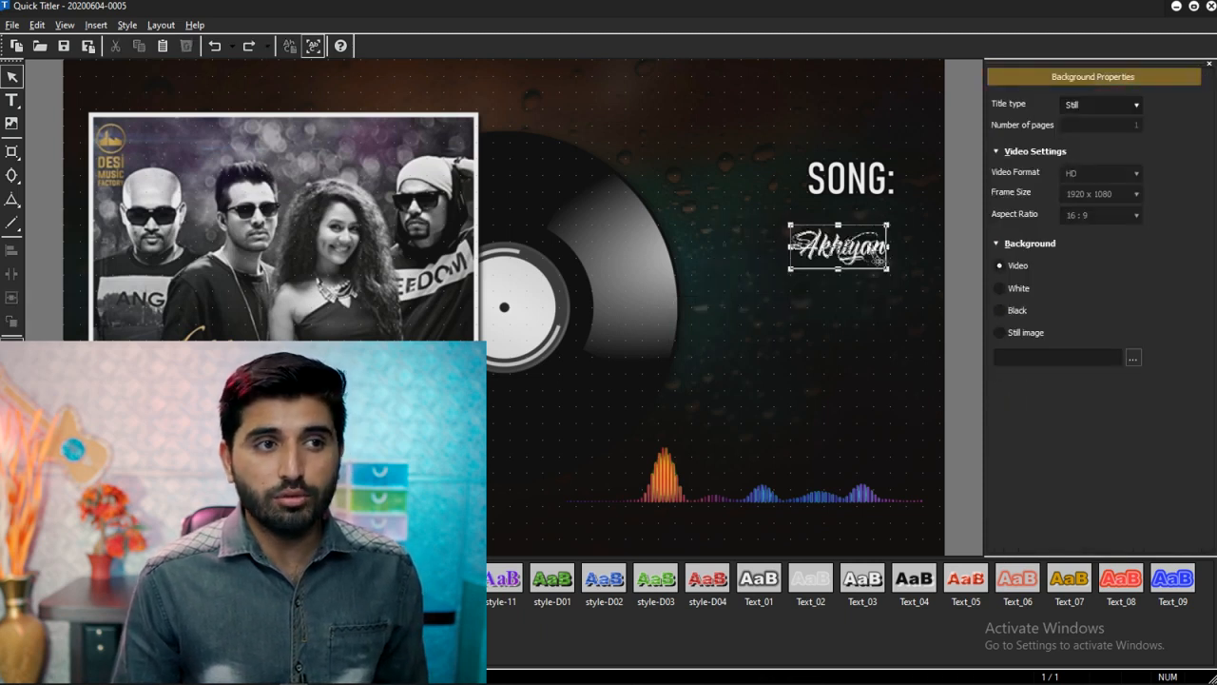
Enlarge the "Akhiyan" text to about 514 by 241 and position it directly under "SONG:"
click(890, 223)
drag(891, 223, 960, 208)
drag(886, 193, 920, 177)
drag(824, 242, 883, 228)
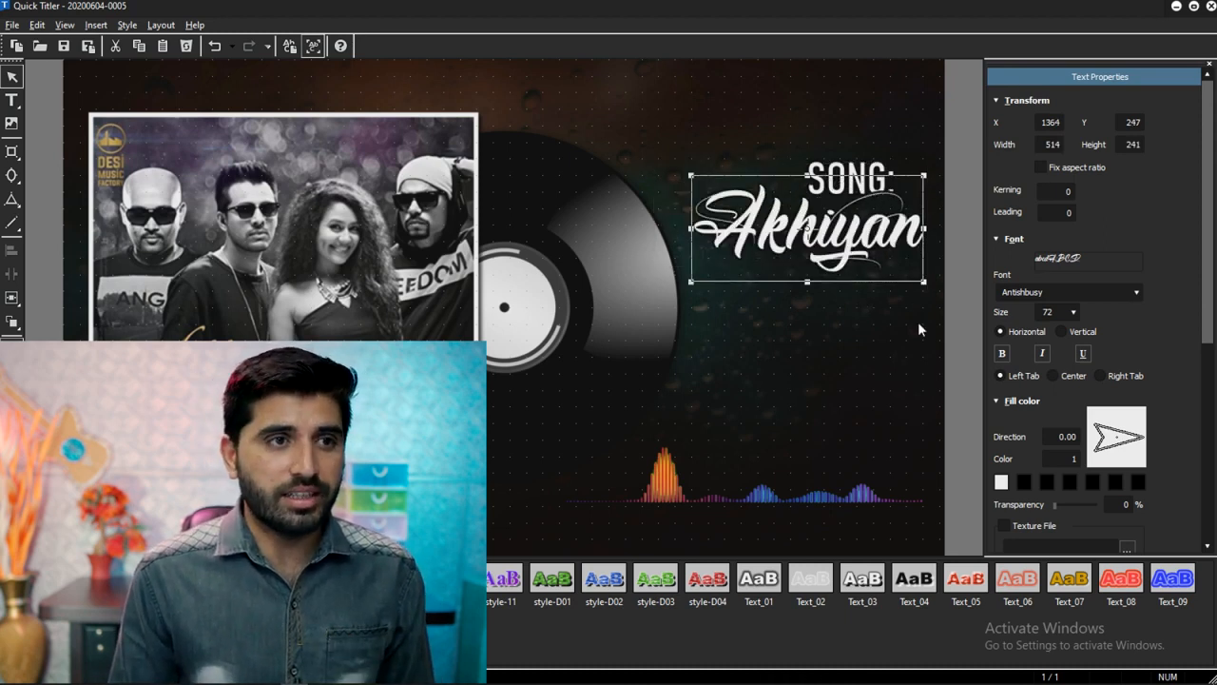
click(918, 321)
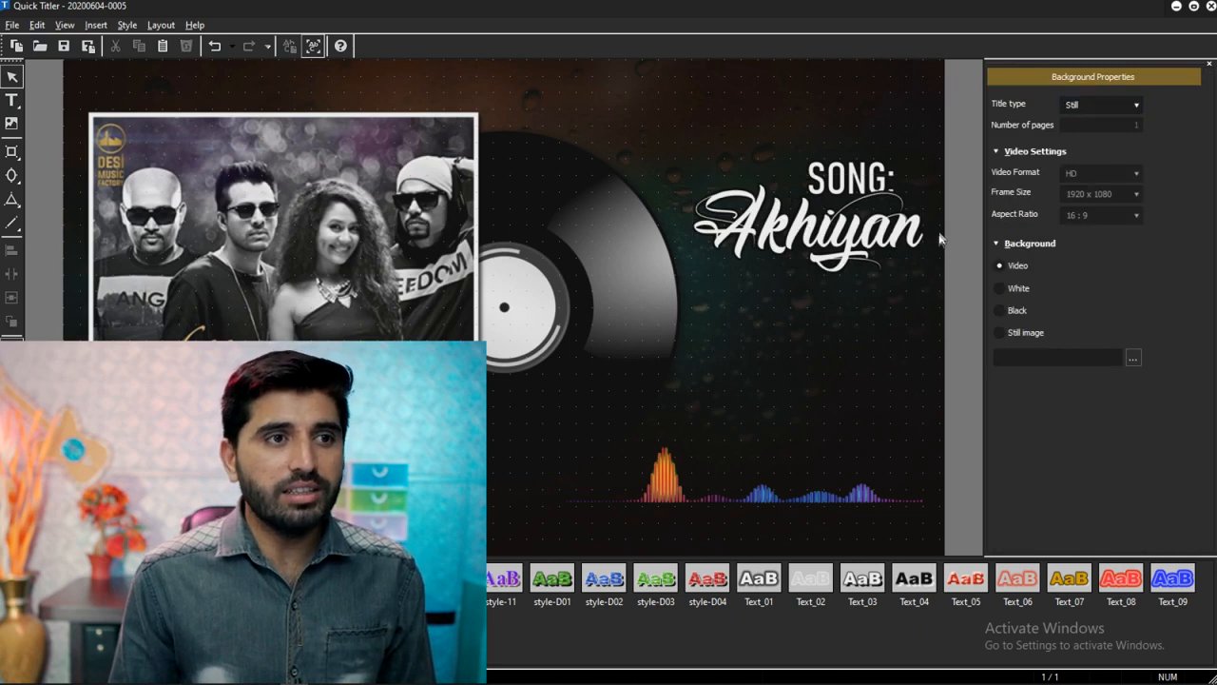
Toggle the dot grid off and back on over the title canvas
click(38, 25)
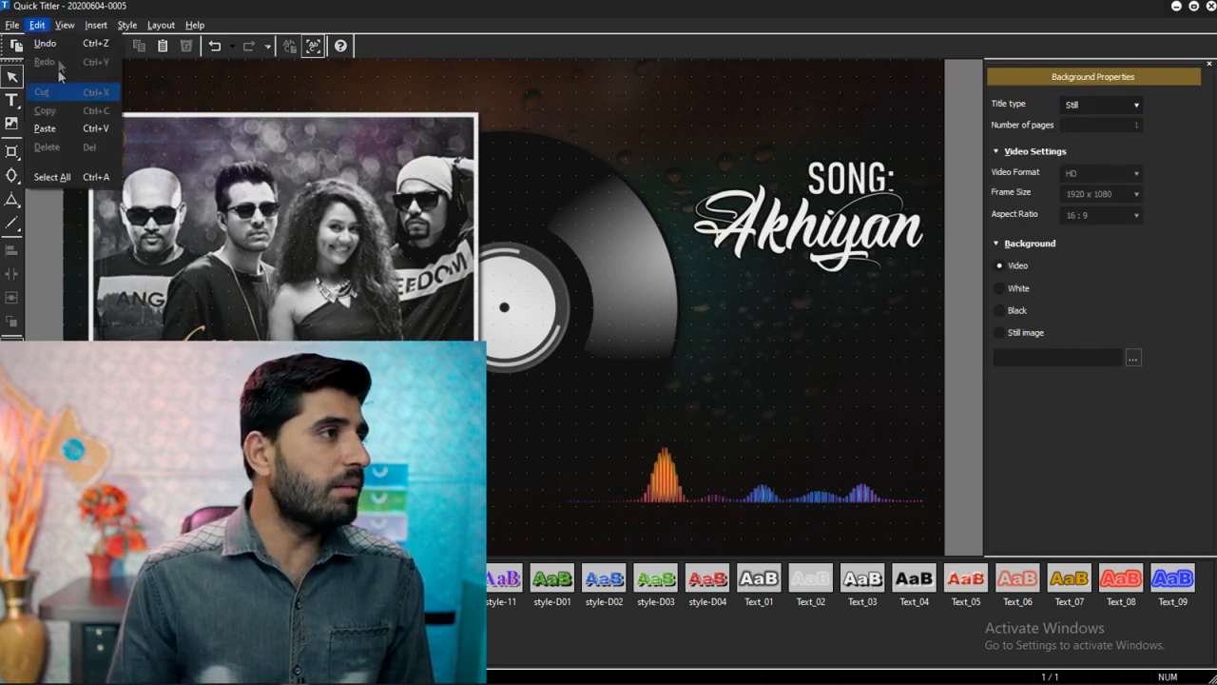
mouse_move(64, 26)
mouse_move(164, 175)
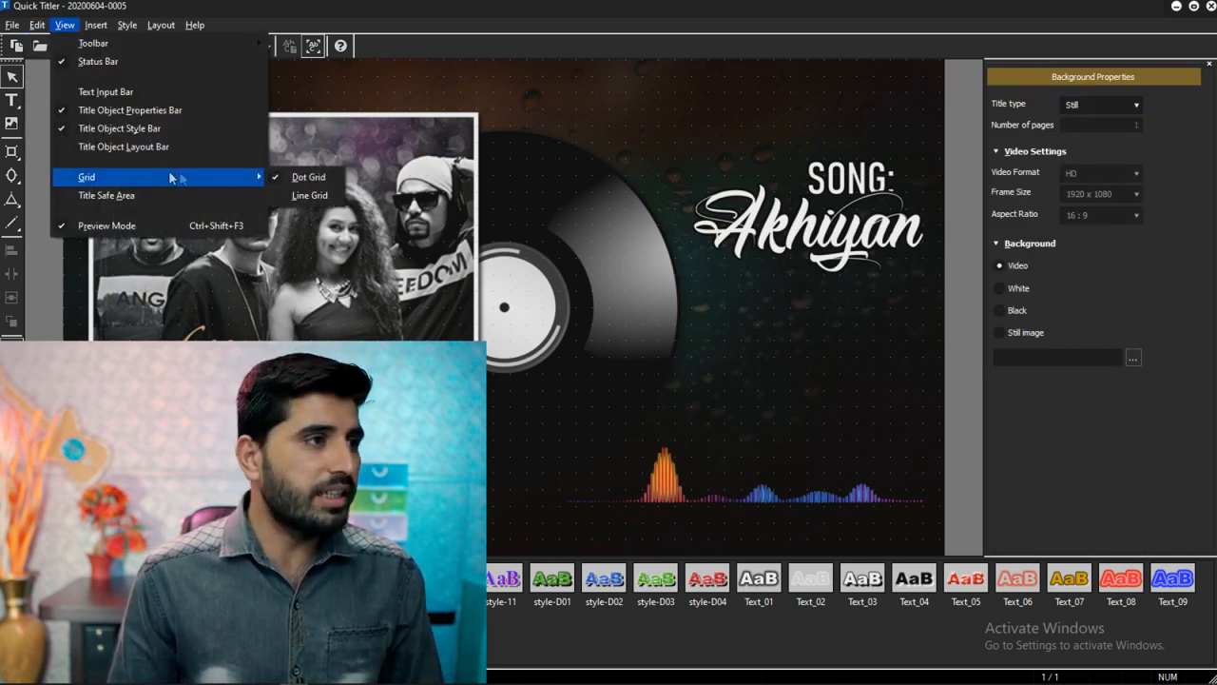
click(295, 176)
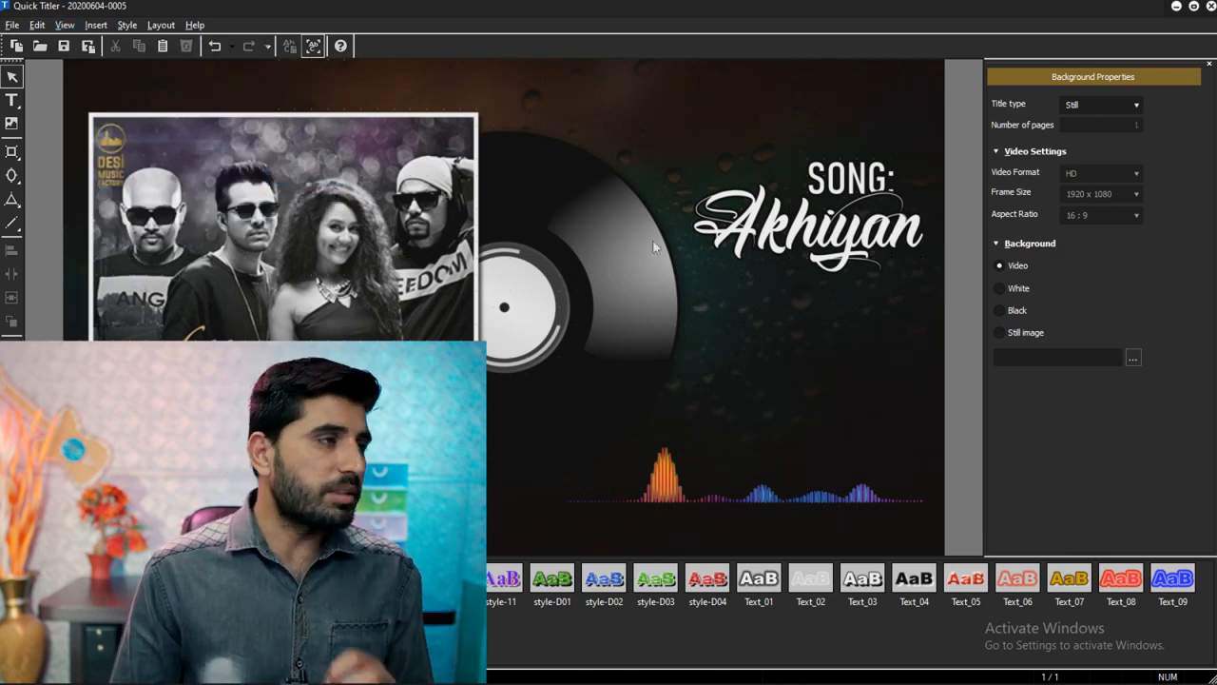
click(38, 26)
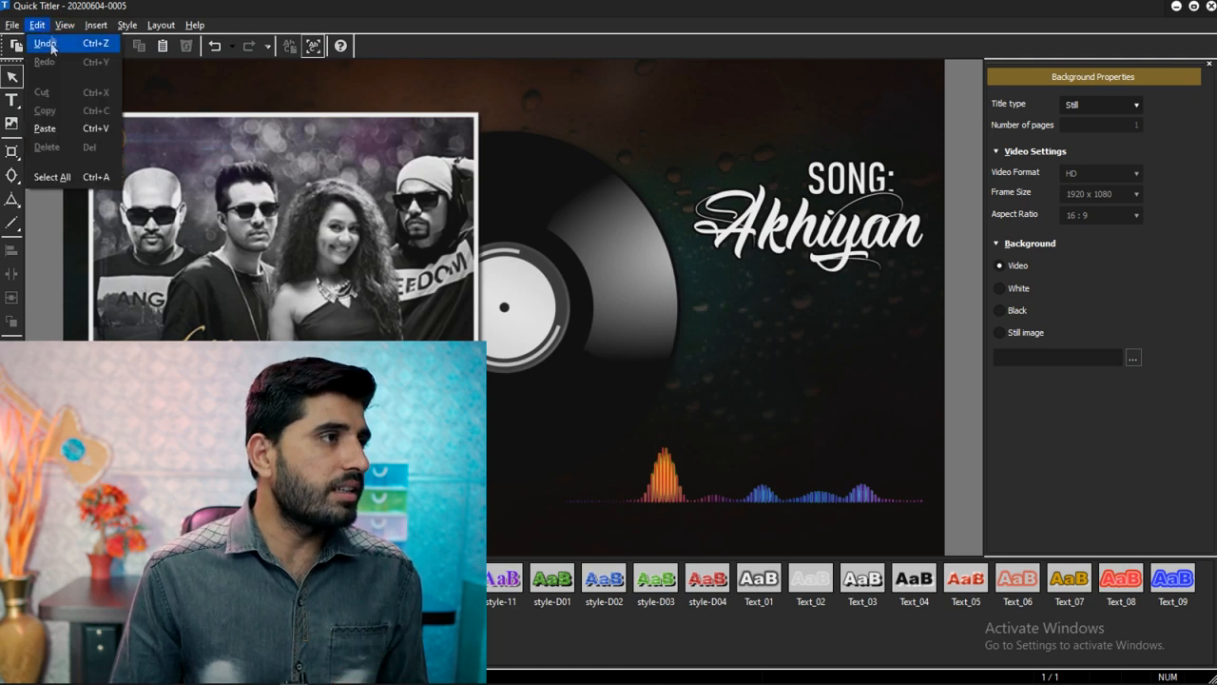
mouse_move(65, 26)
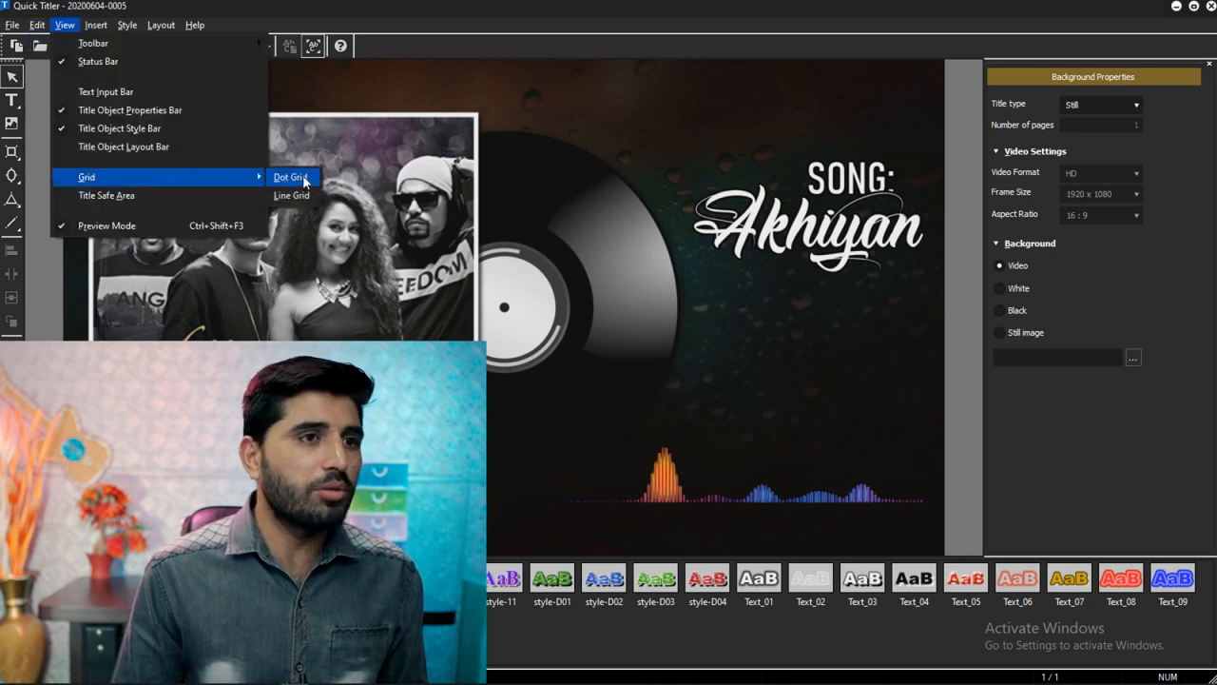
click(303, 176)
Nudge the "SONG:" text slightly upward above "Akhiyan", to Y 208
click(883, 231)
click(869, 178)
key(Up)
key(Up)
key(Up)
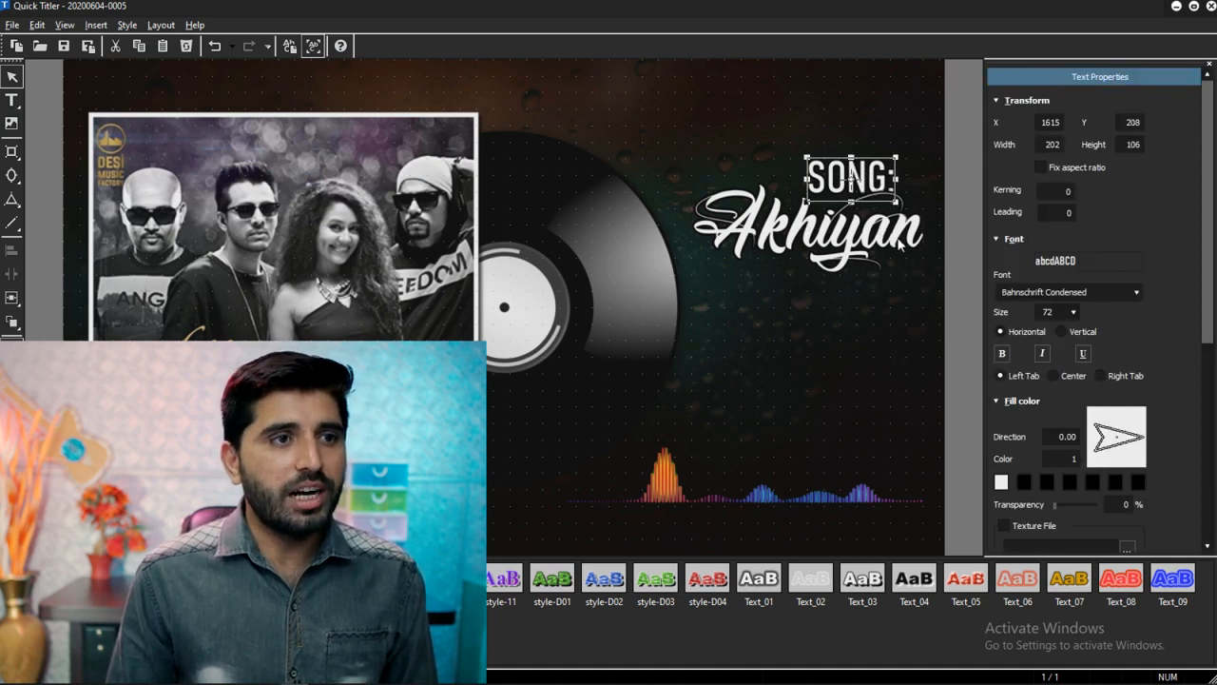
Fill the "Akhiyan" text with bright yellow at luminance Y 255 and turn off its edge
click(898, 240)
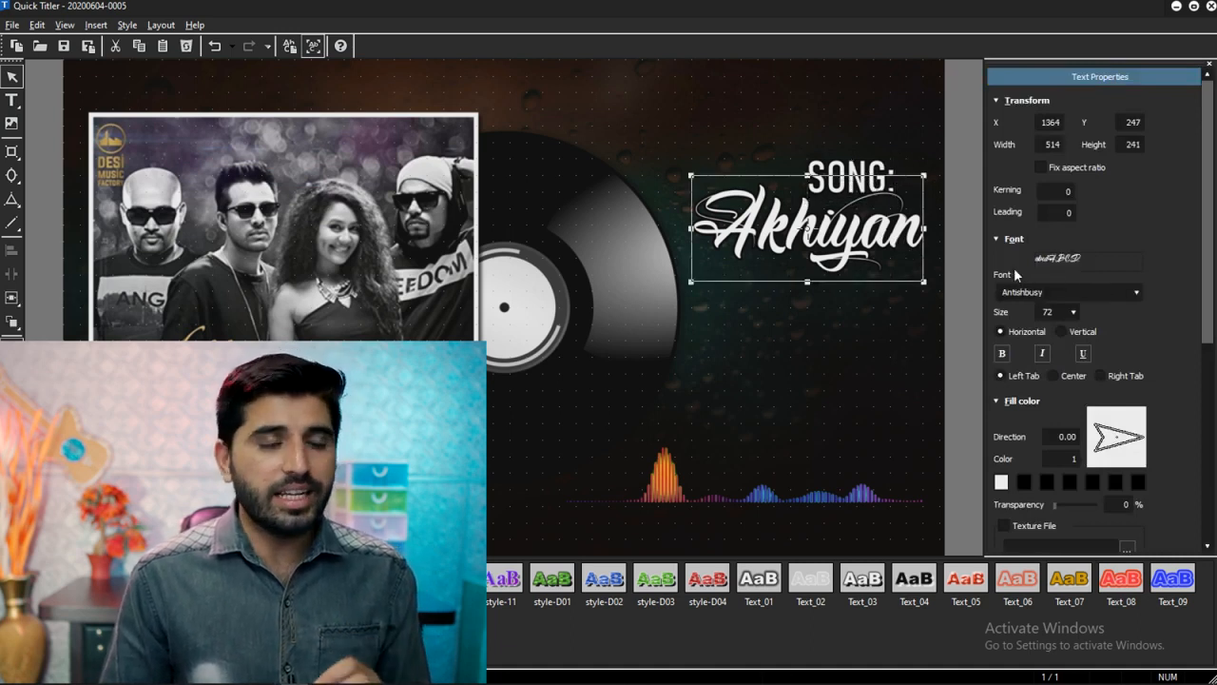
scroll(1008, 247, down, 3)
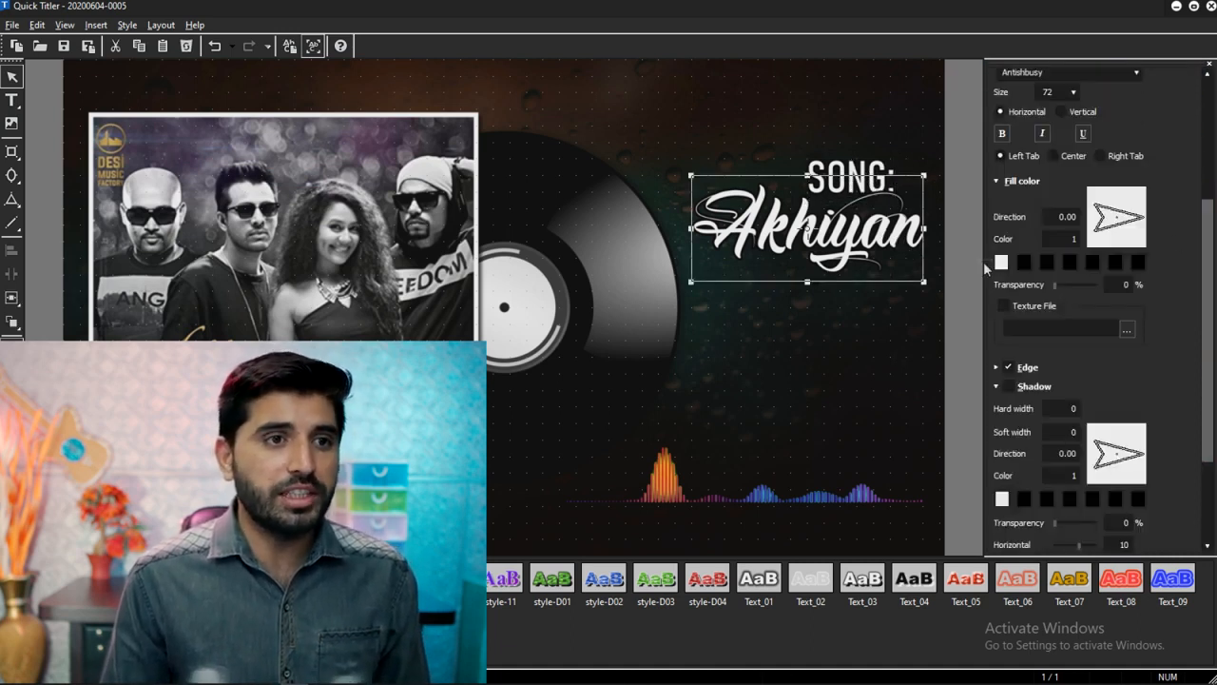
click(1003, 262)
click(737, 293)
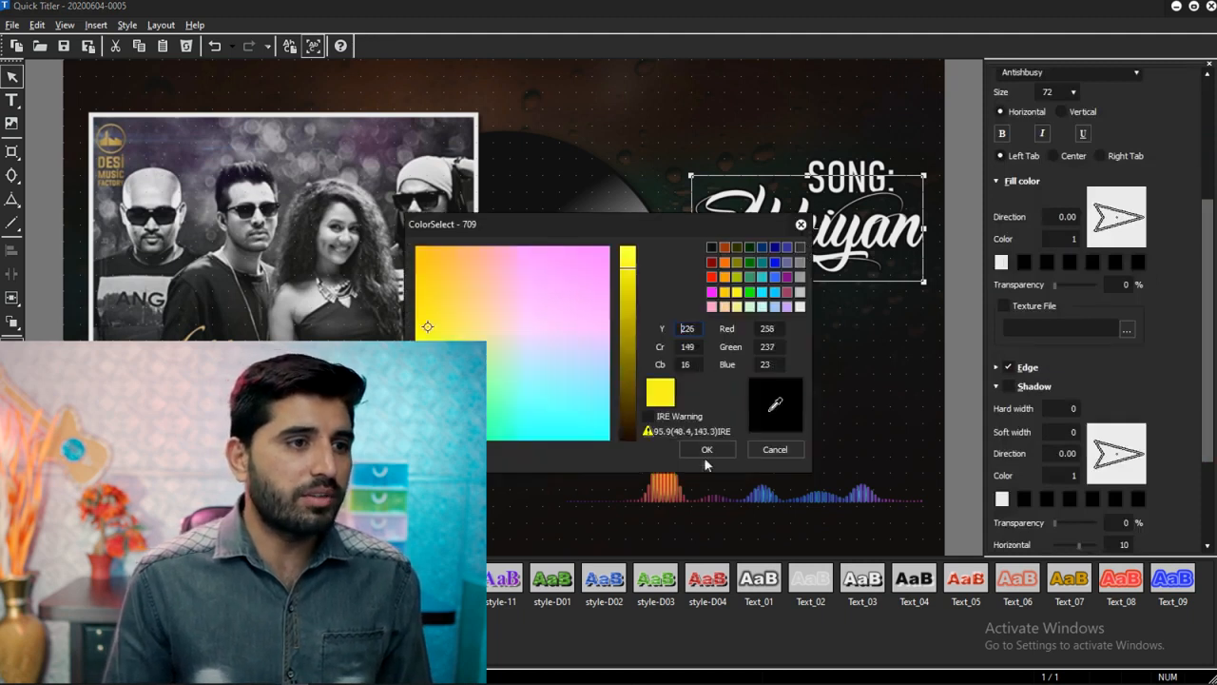
drag(634, 300, 630, 235)
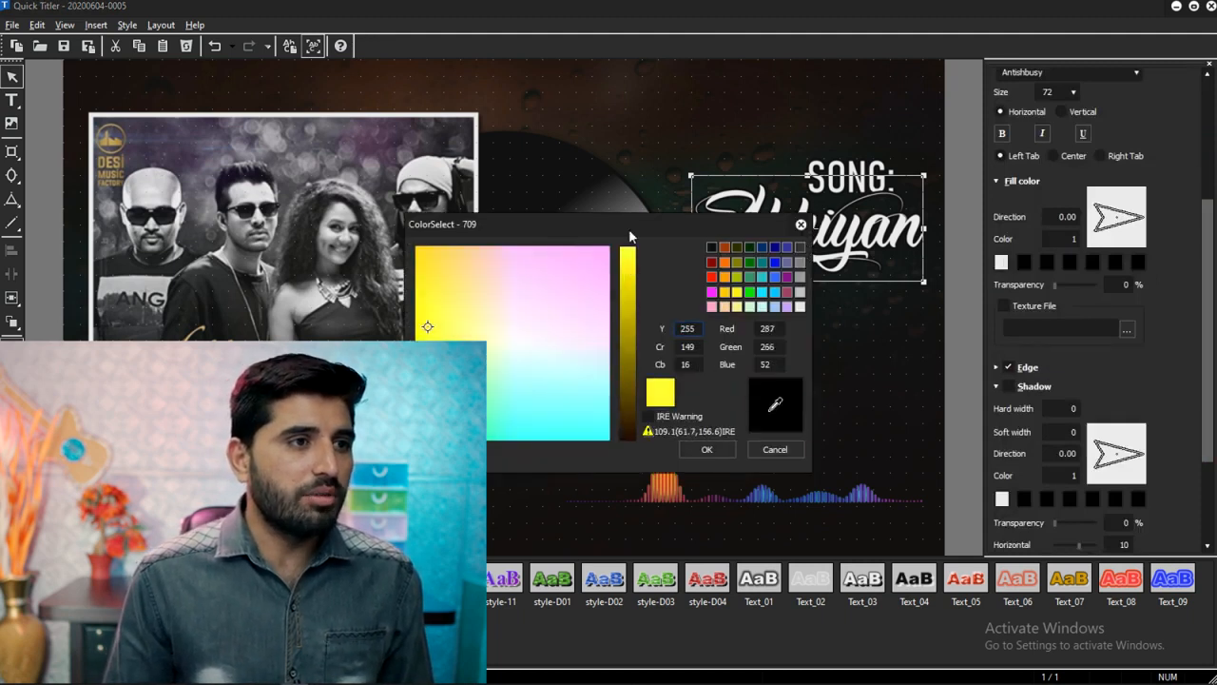
click(706, 449)
scroll(1200, 320, down, 3)
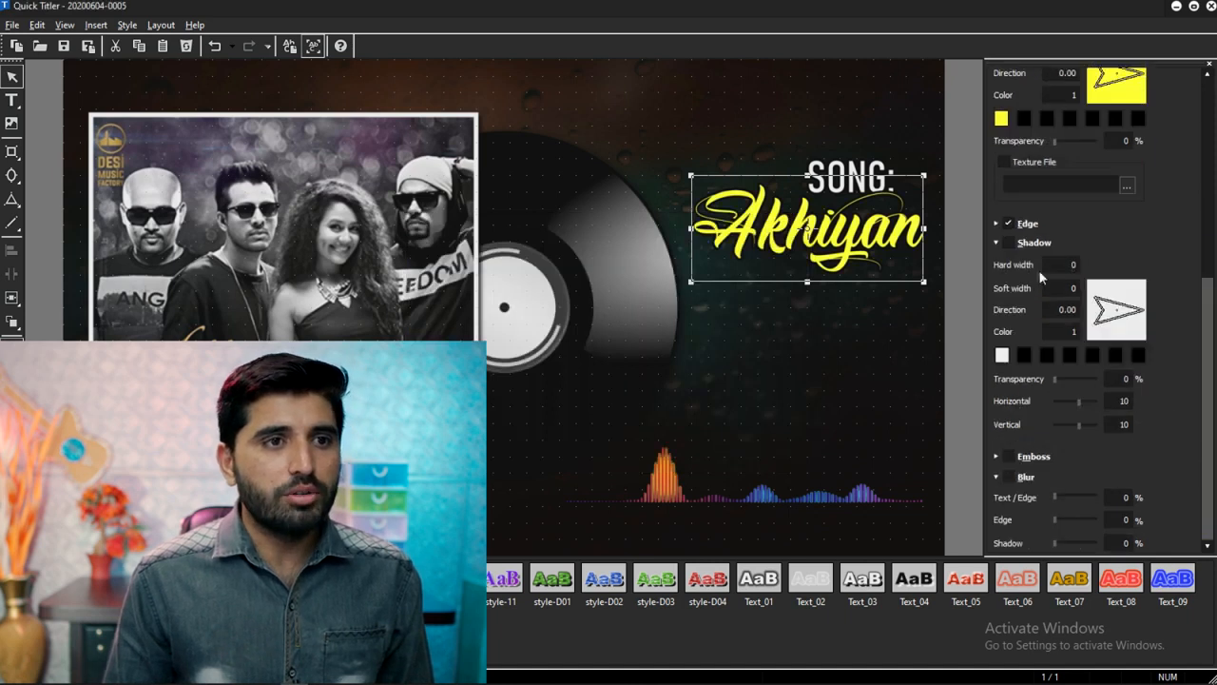
click(1008, 224)
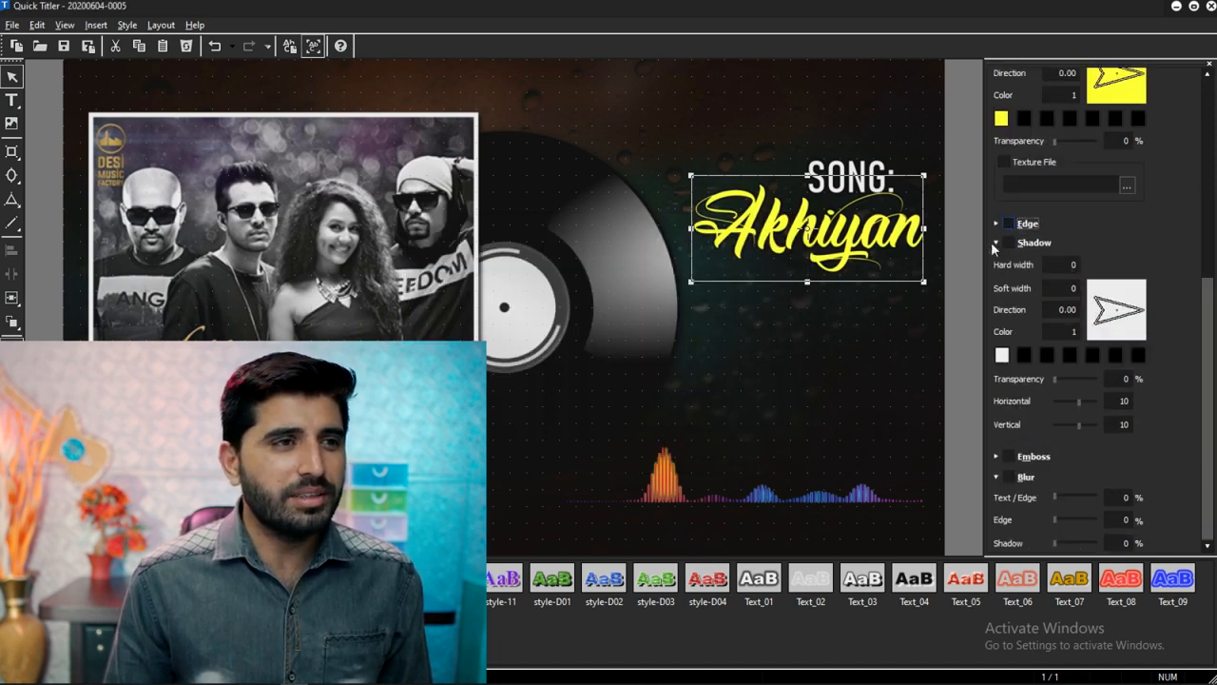
Enable the edge on the "Akhiyan" text with hard width 2 and make its color pure black
click(1008, 224)
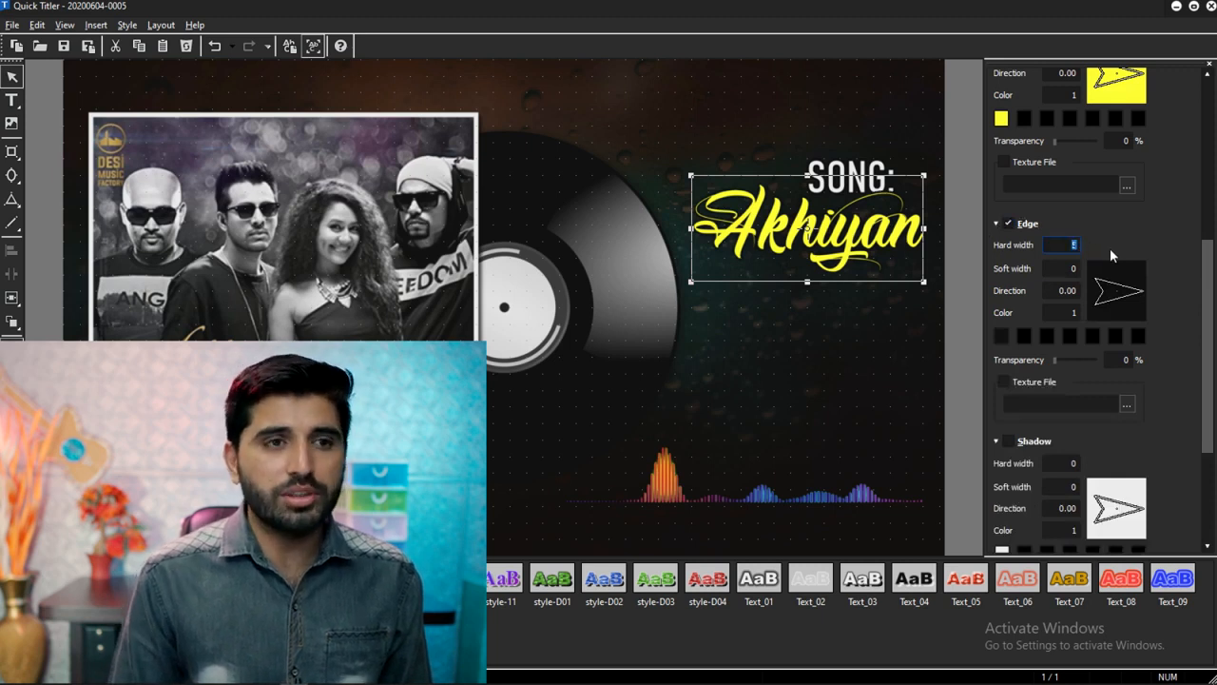
text(2)
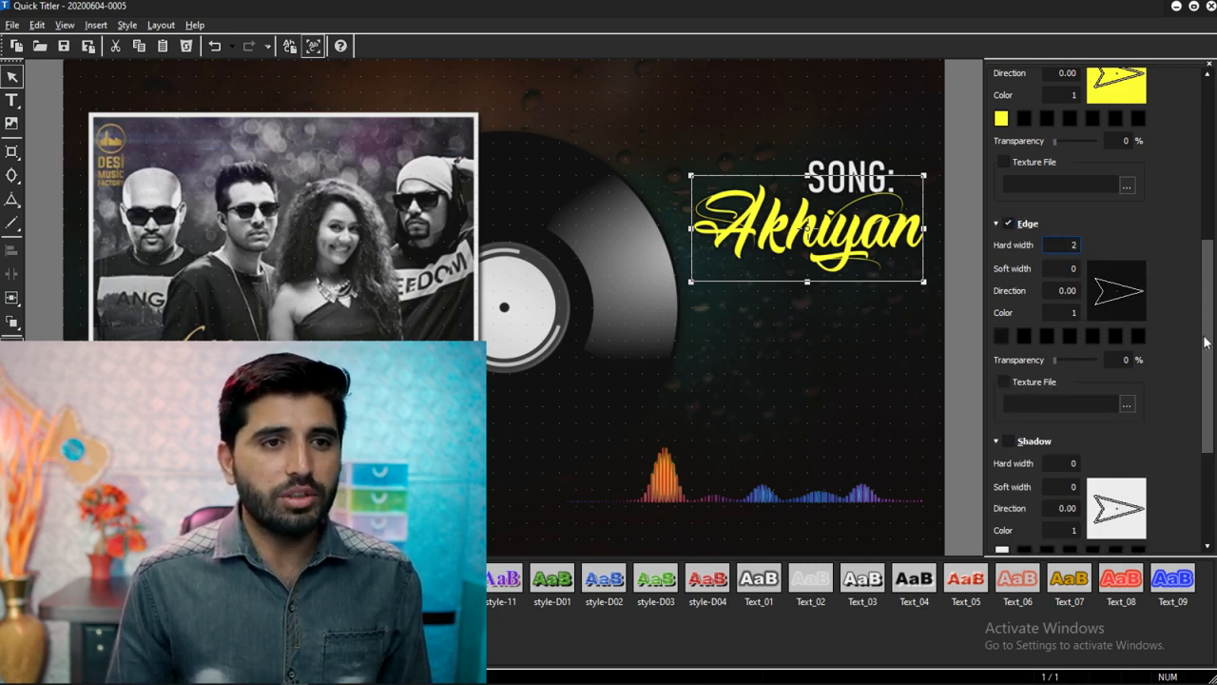
click(1006, 336)
drag(628, 430, 628, 458)
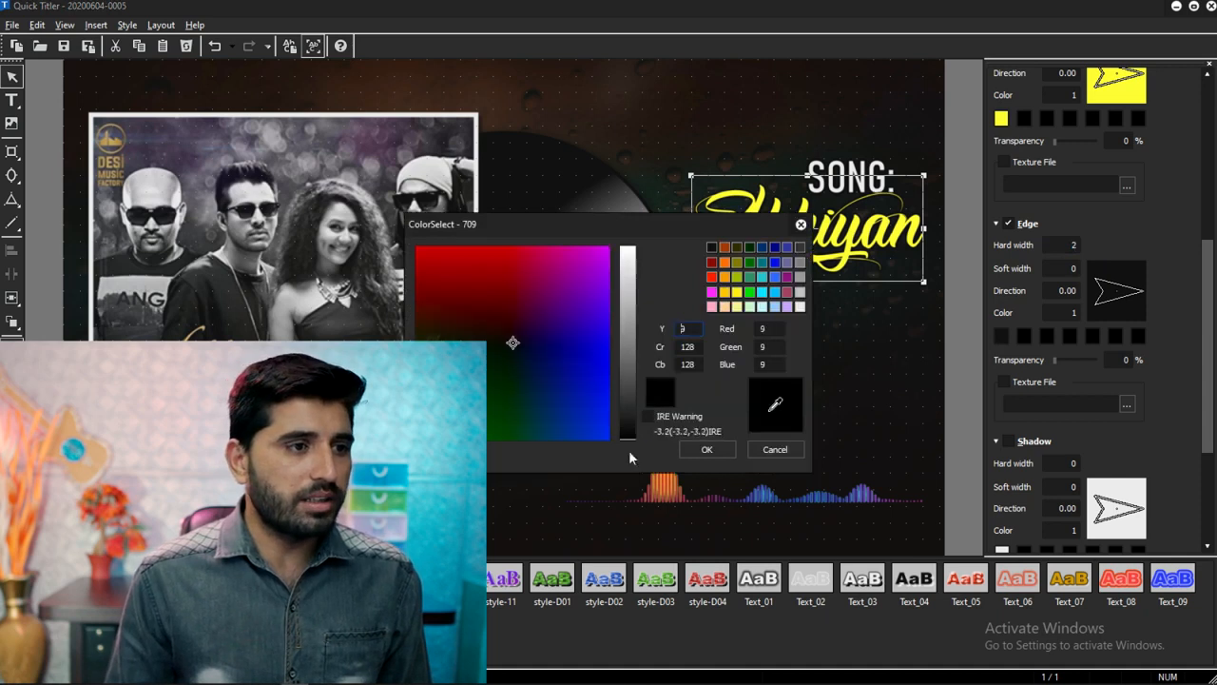
click(708, 450)
Enable the "Akhiyan" text's shadow and blur, with the shadow blur set to 76%
drag(1208, 346, 1208, 406)
click(1007, 306)
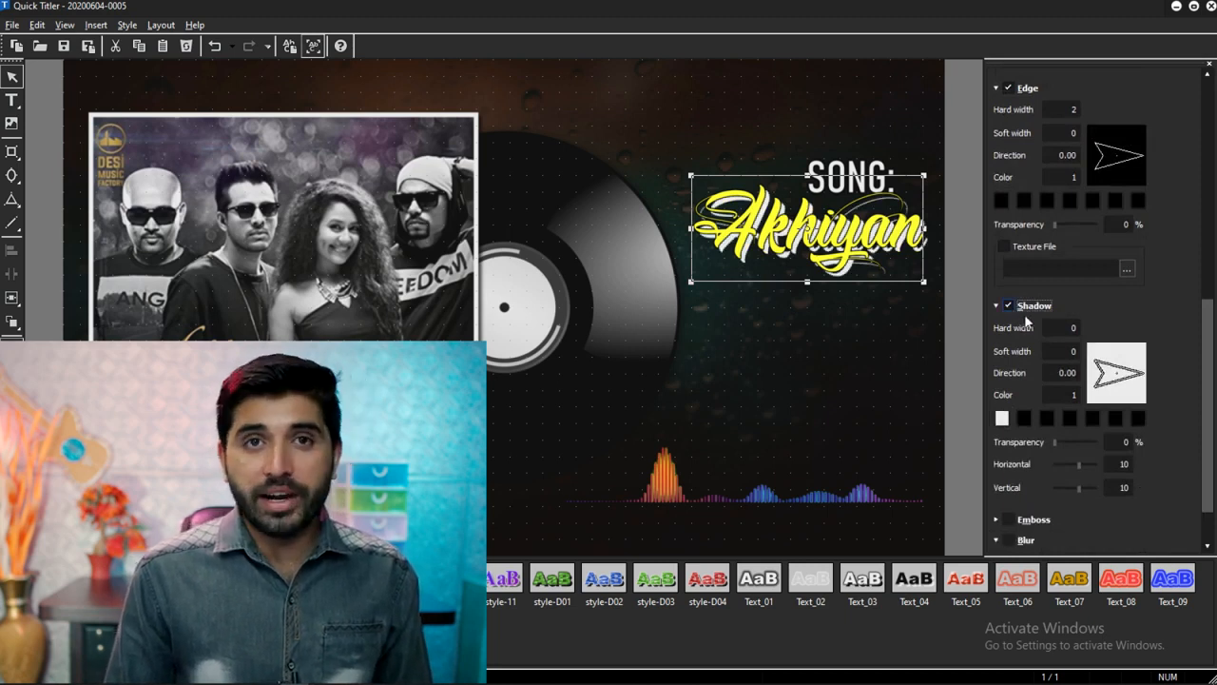
scroll(1209, 360, down, 2)
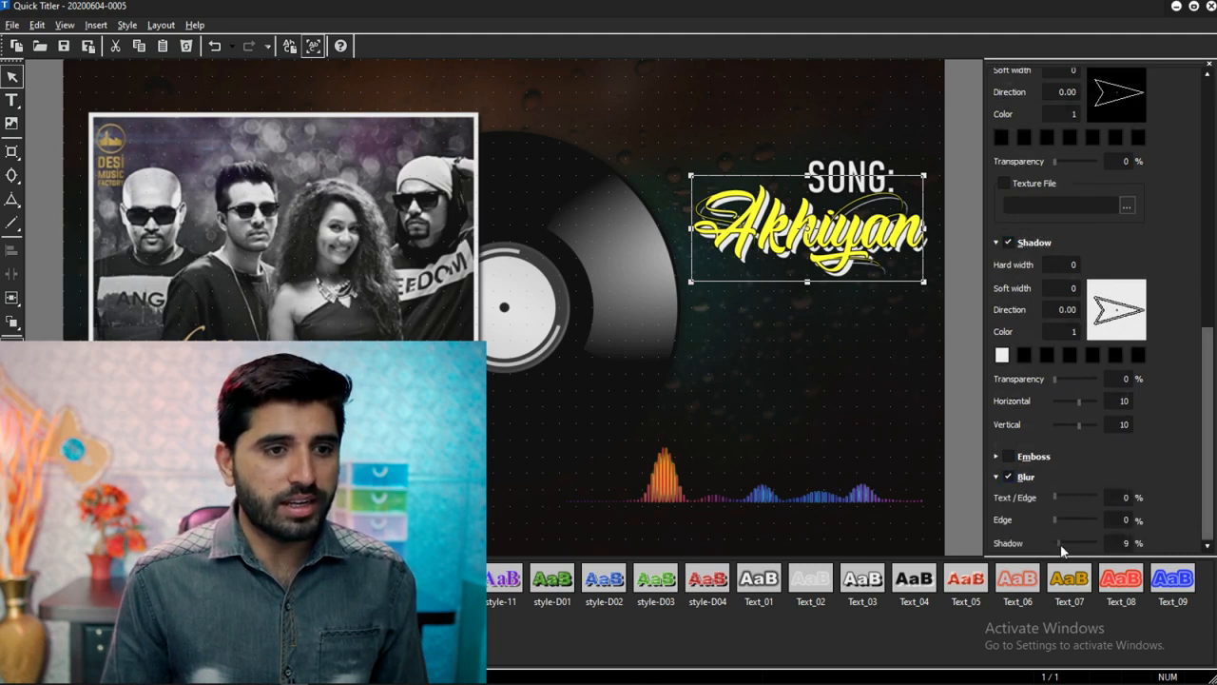
drag(1076, 550, 1087, 550)
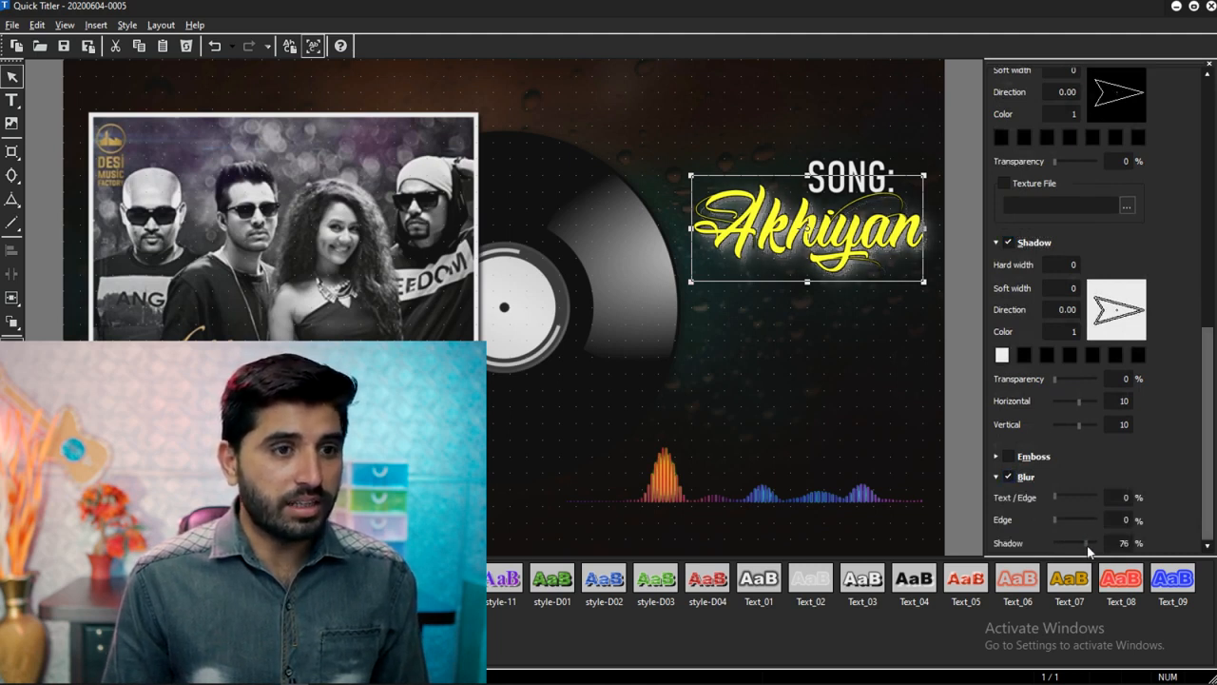
Change the "Akhiyan" shadow color to a darkened orange
double_click(1003, 357)
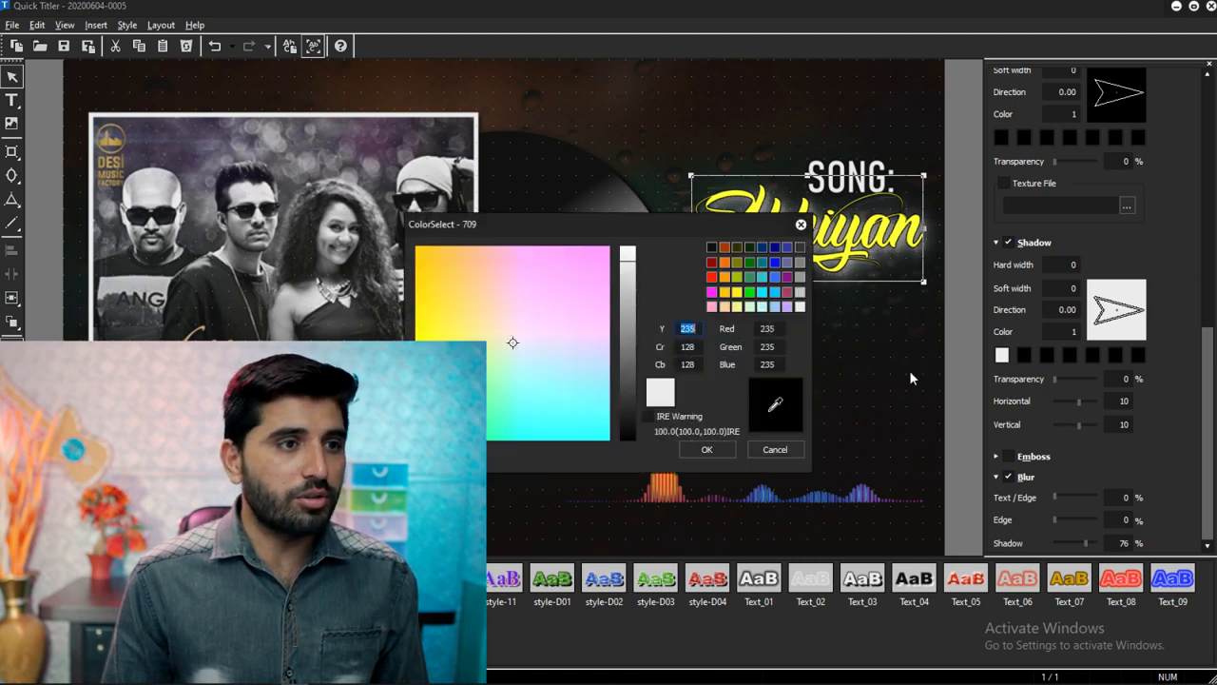
click(726, 294)
drag(629, 300, 633, 392)
click(703, 448)
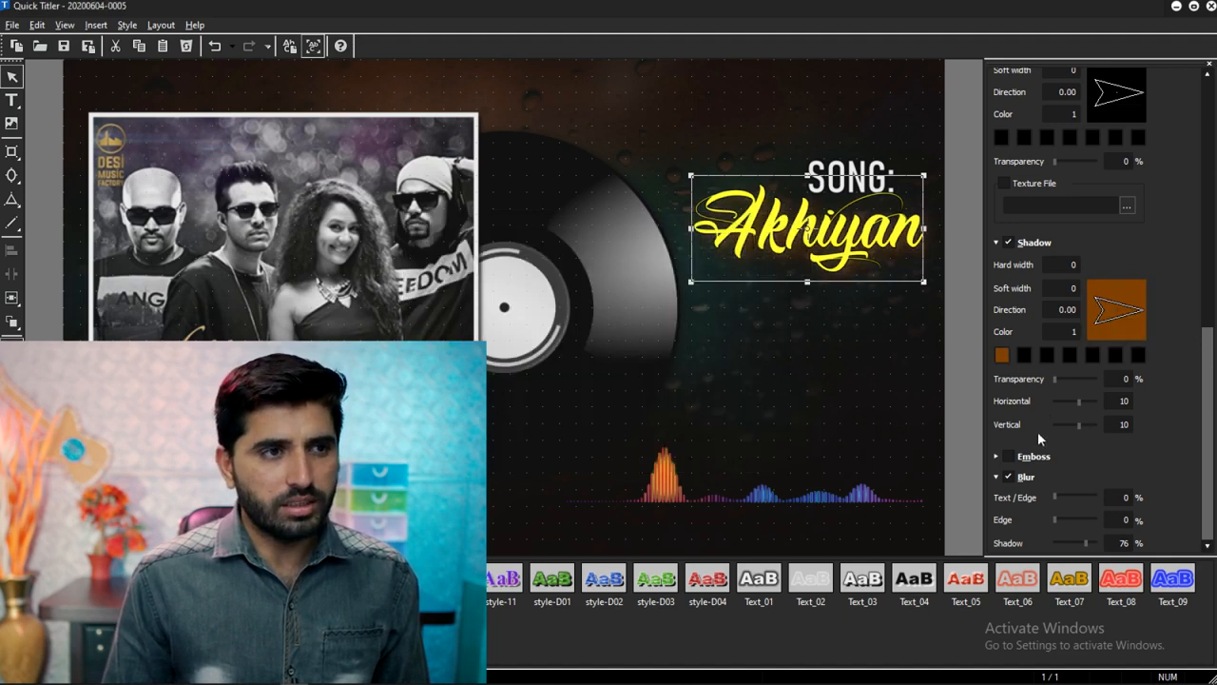
Nudge the "SONG:" text slightly upward above "Akhiyan" and save the title as a new file
click(827, 145)
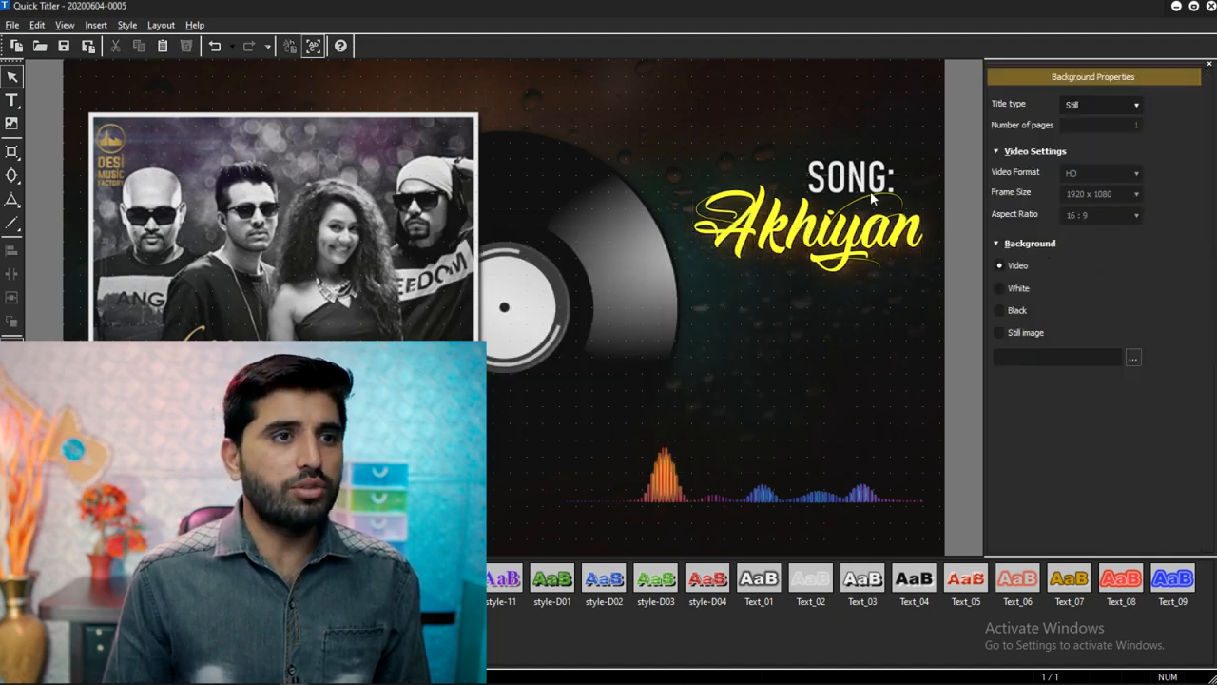
click(869, 191)
click(885, 290)
click(860, 177)
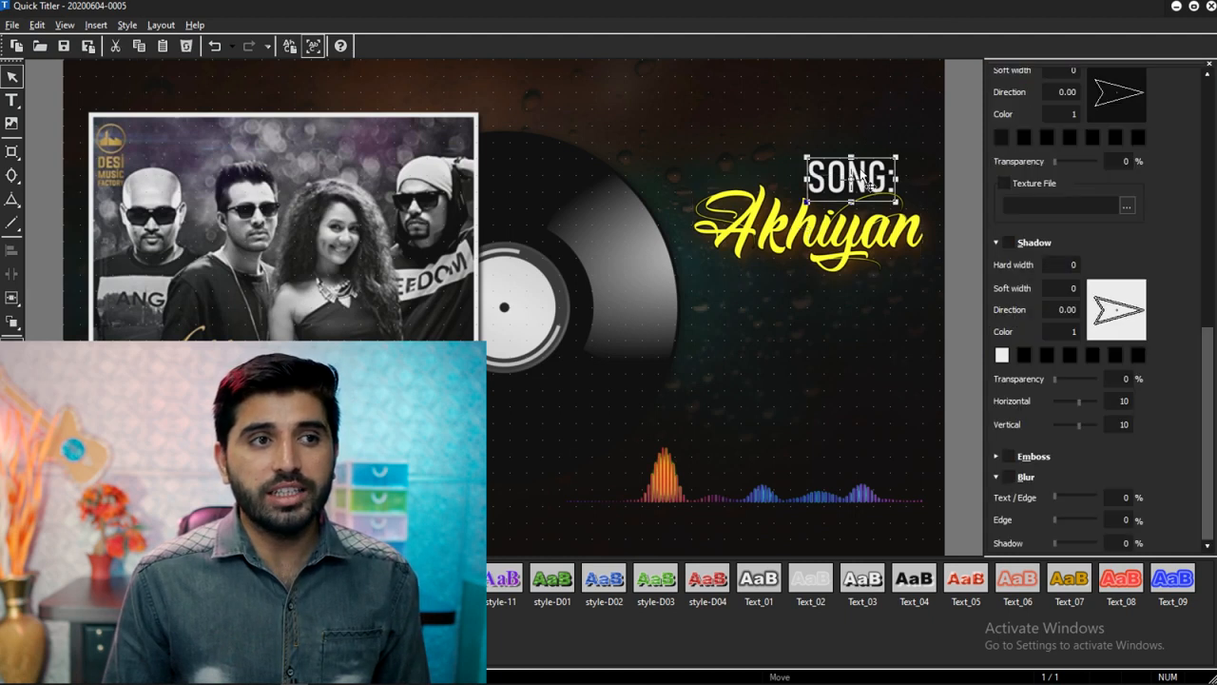
click(908, 346)
click(87, 46)
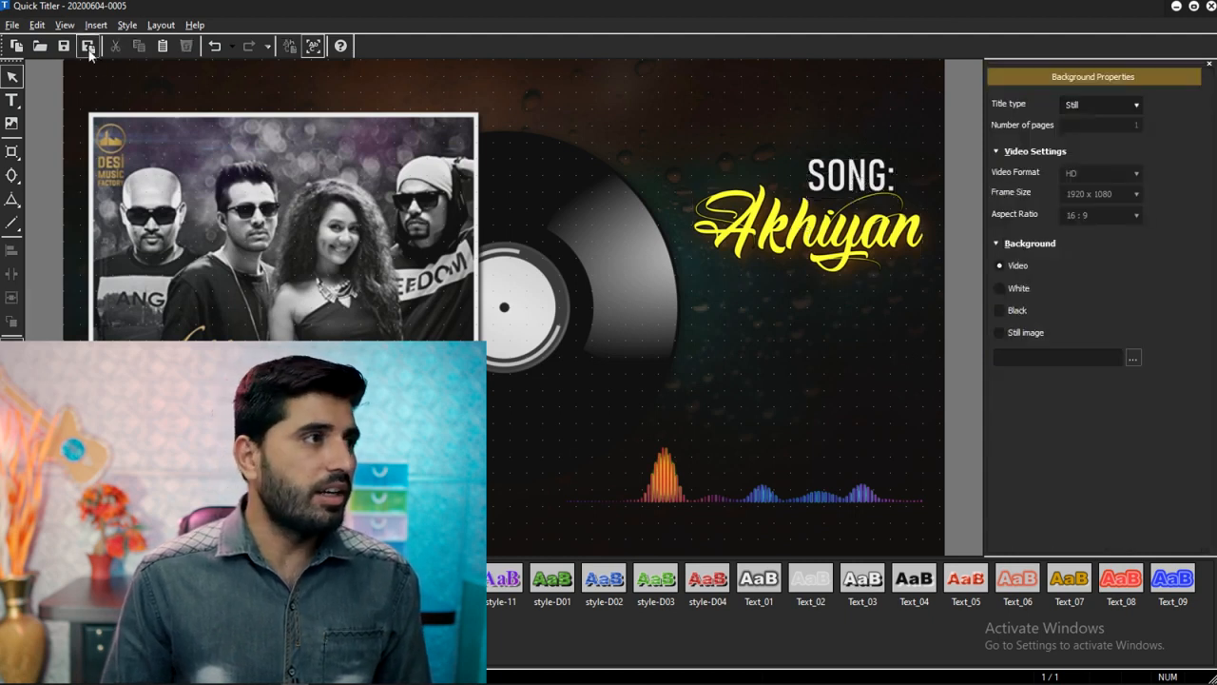
drag(427, 172, 823, 433)
drag(679, 429, 1161, 459)
key(Home)
scroll(837, 430, up, 3)
key(space)
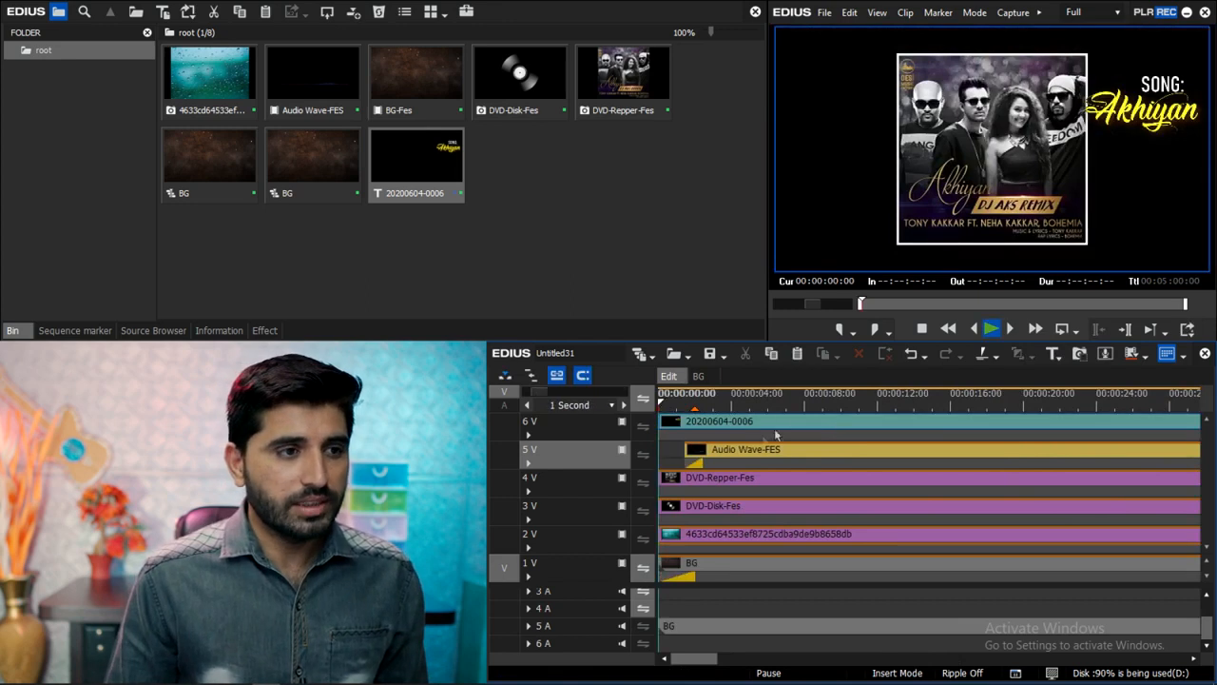
Cut the title clip at 00:00:01:11, delete the part before the cut and preview the result
scroll(770, 419, up, 1)
click(726, 405)
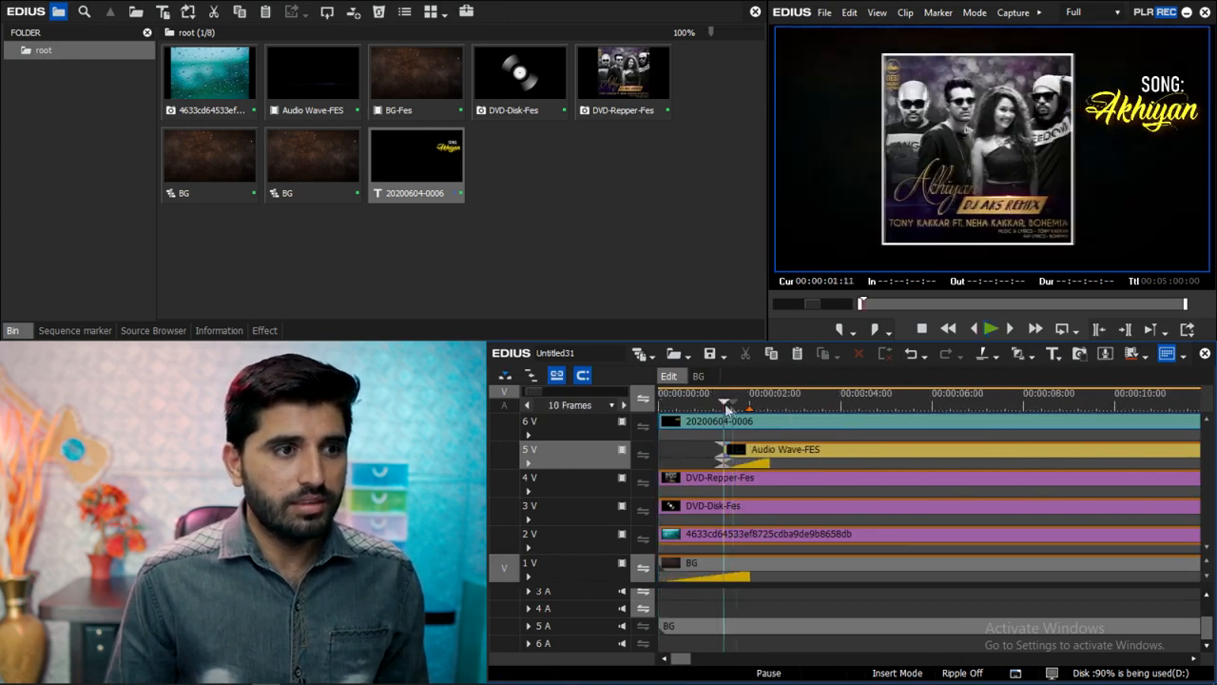
click(738, 428)
key(c)
click(704, 428)
key(Delete)
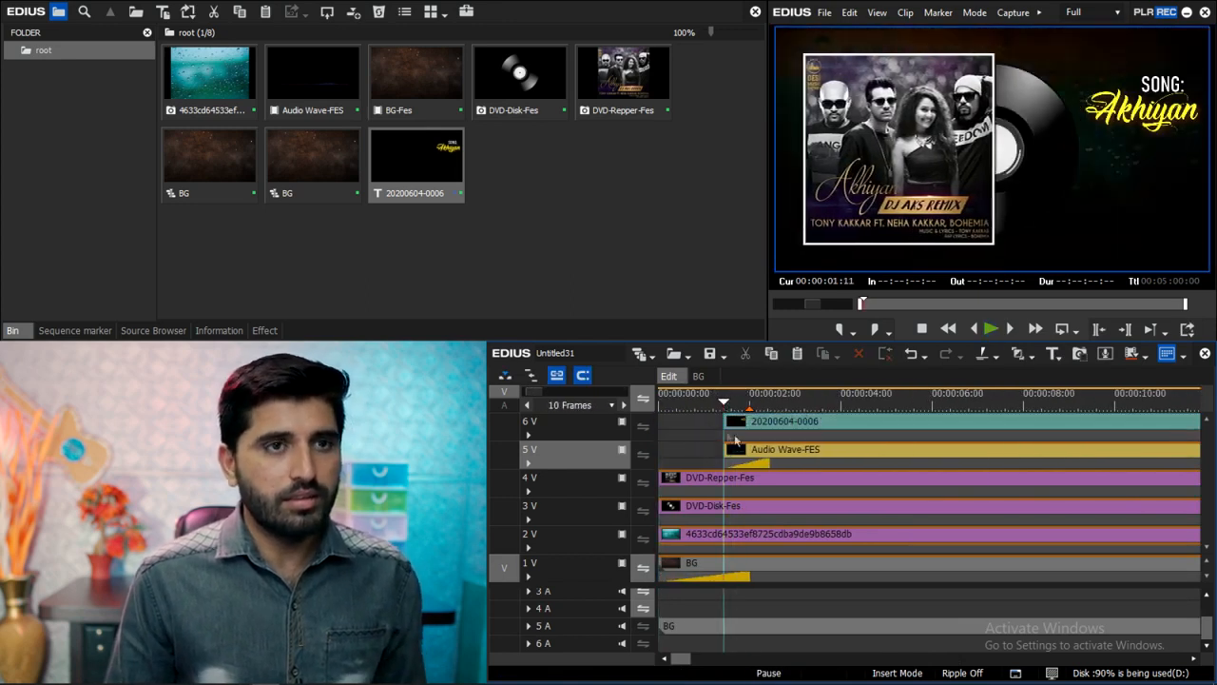
key(space)
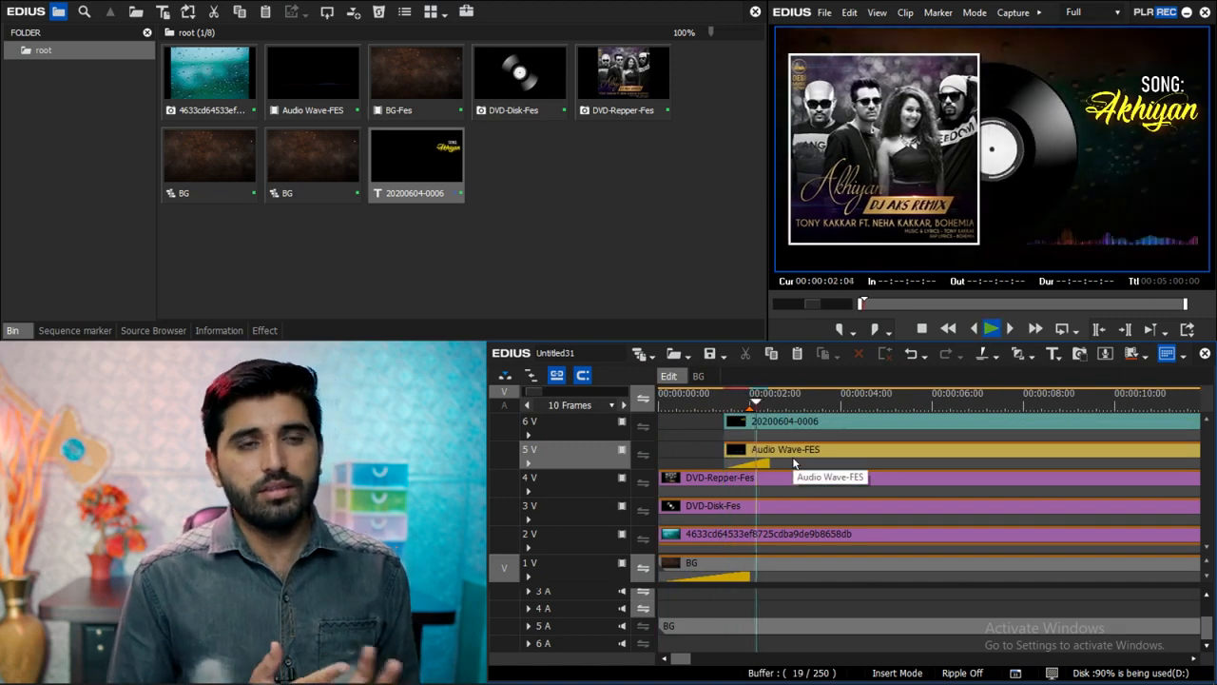
key(space)
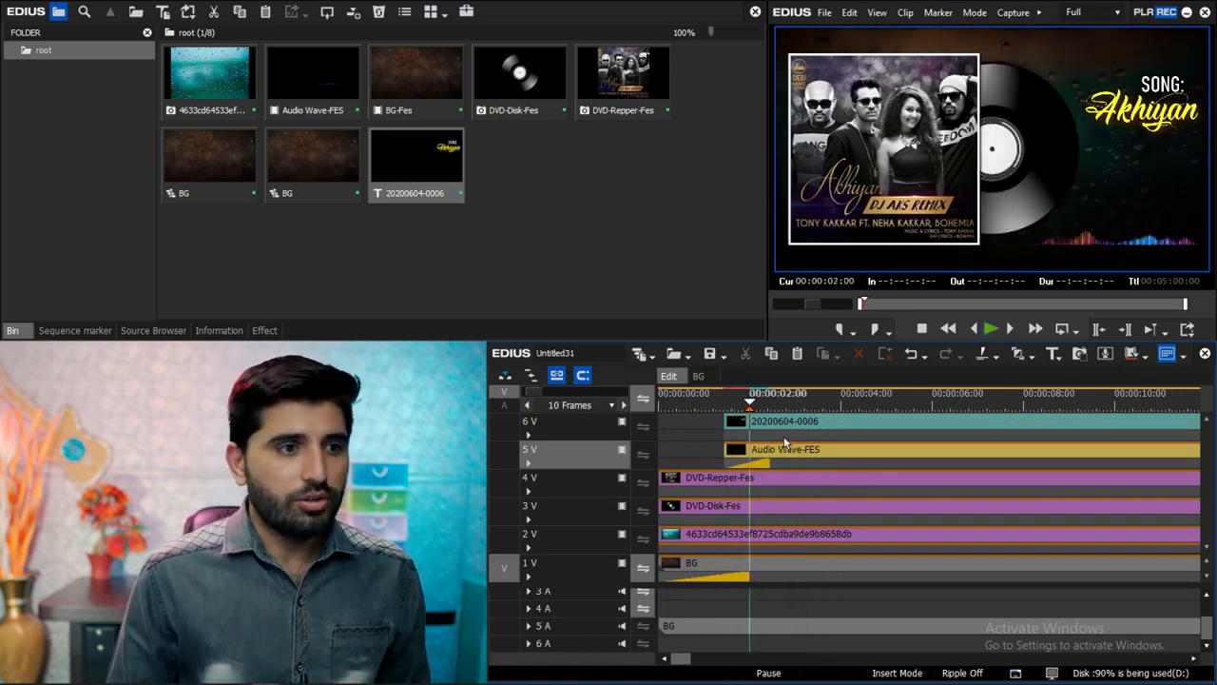
Extend the title clip's start back to the timeline beginning and enable a Layouter keyframe for it at 00:00:02:00
click(782, 433)
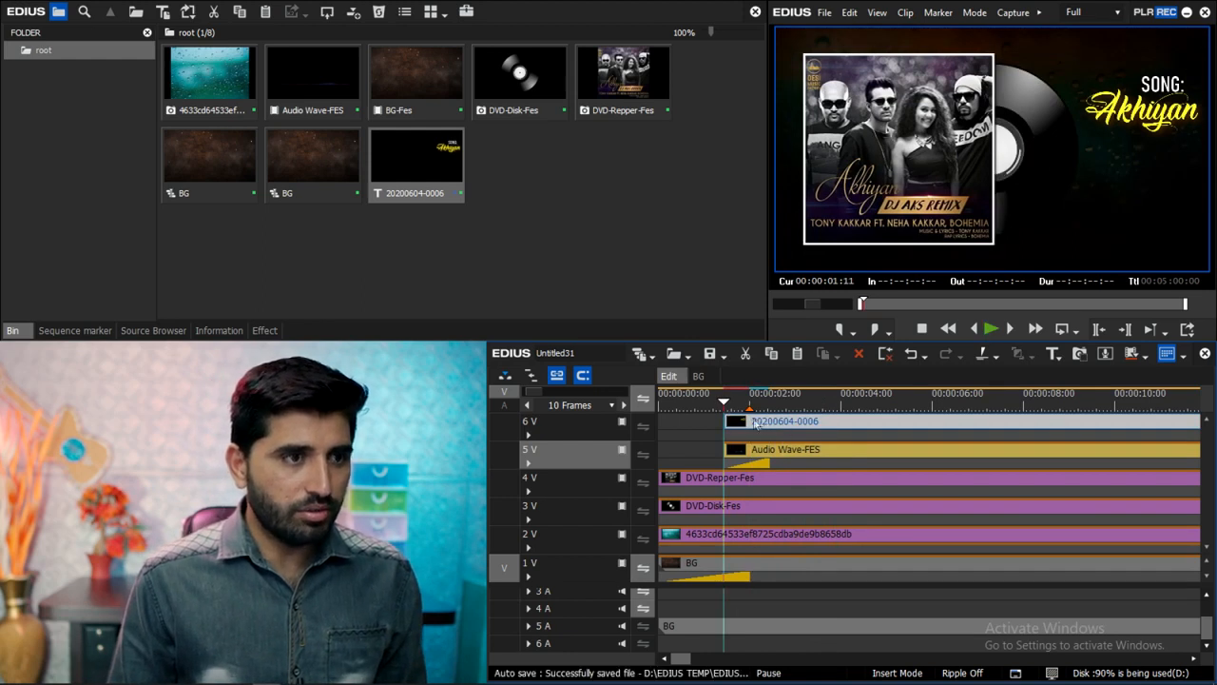
drag(728, 422, 602, 425)
click(751, 406)
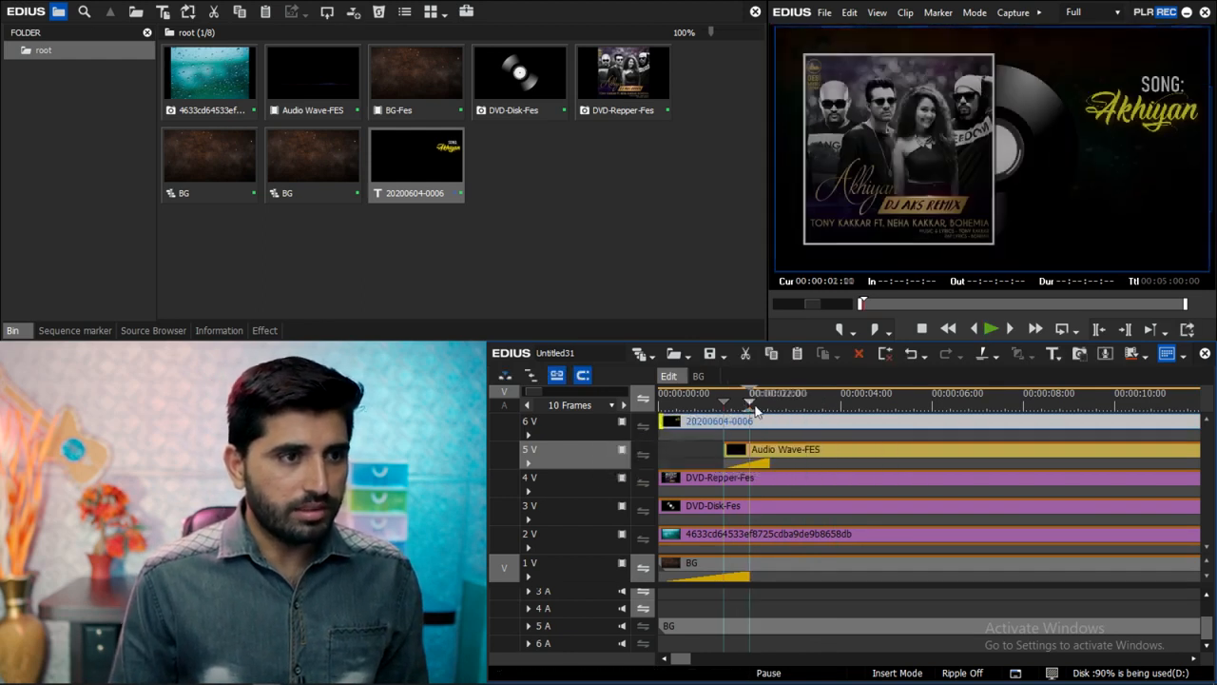
key(F7)
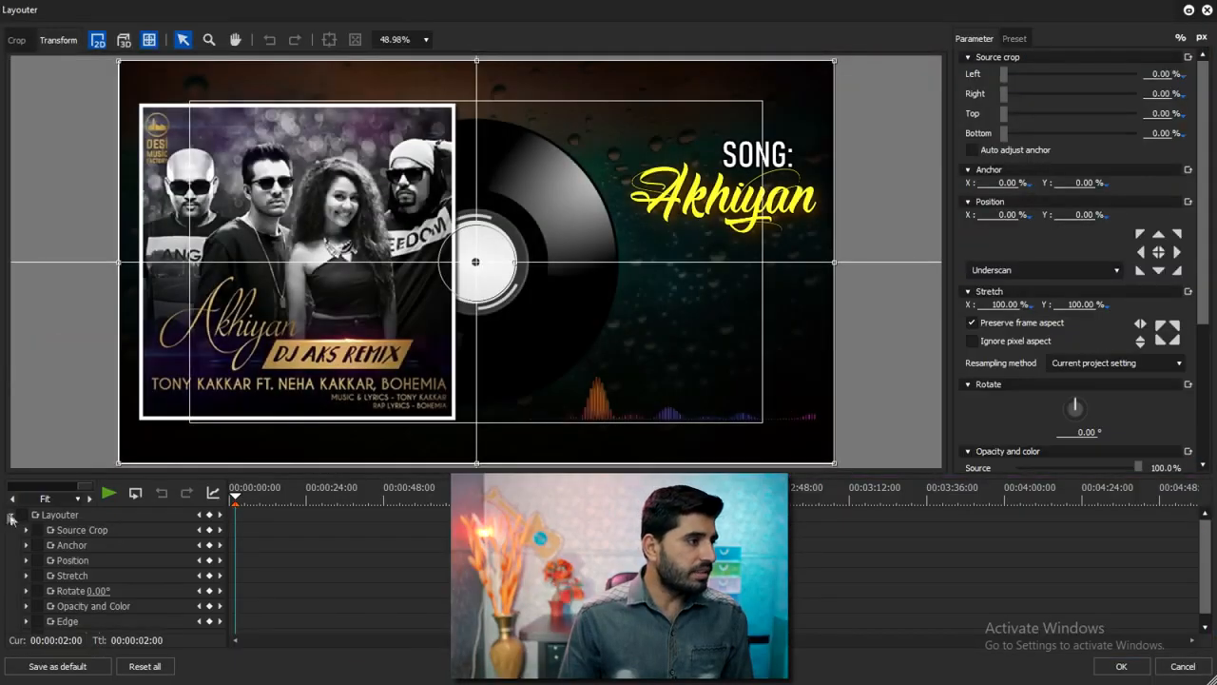
click(11, 515)
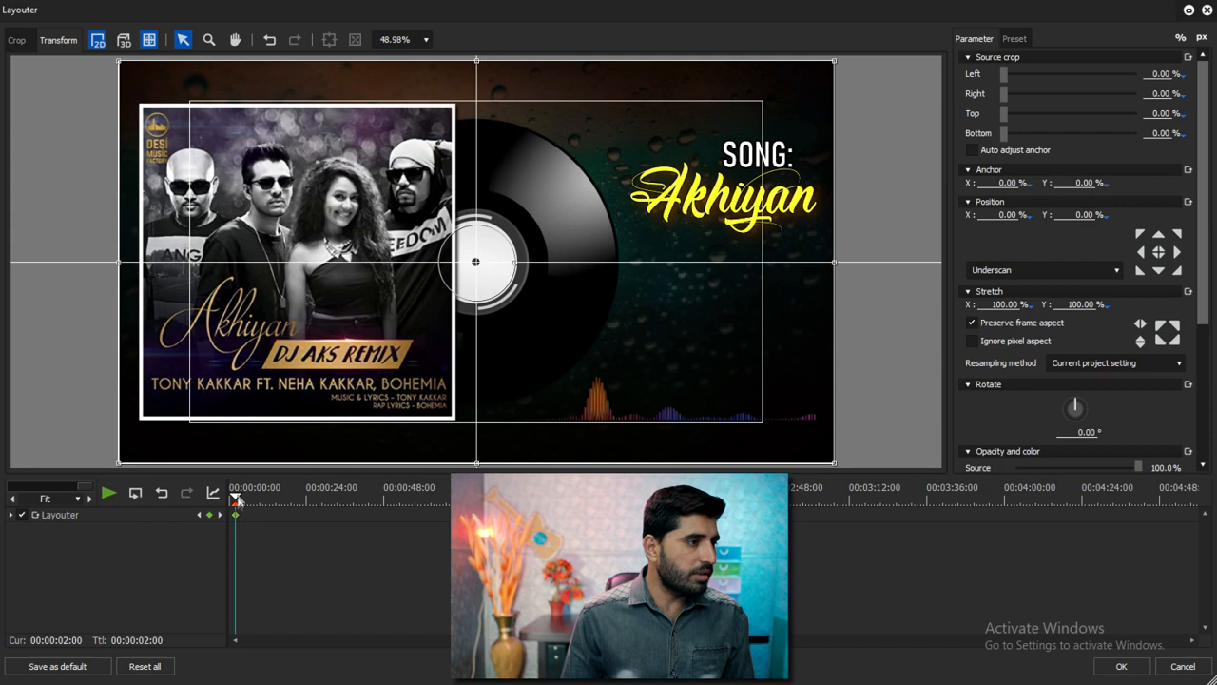
At 00:00:00:00 in the Layouter, move the title horizontally out of frame to position X 37.64%
drag(85, 492, 2, 492)
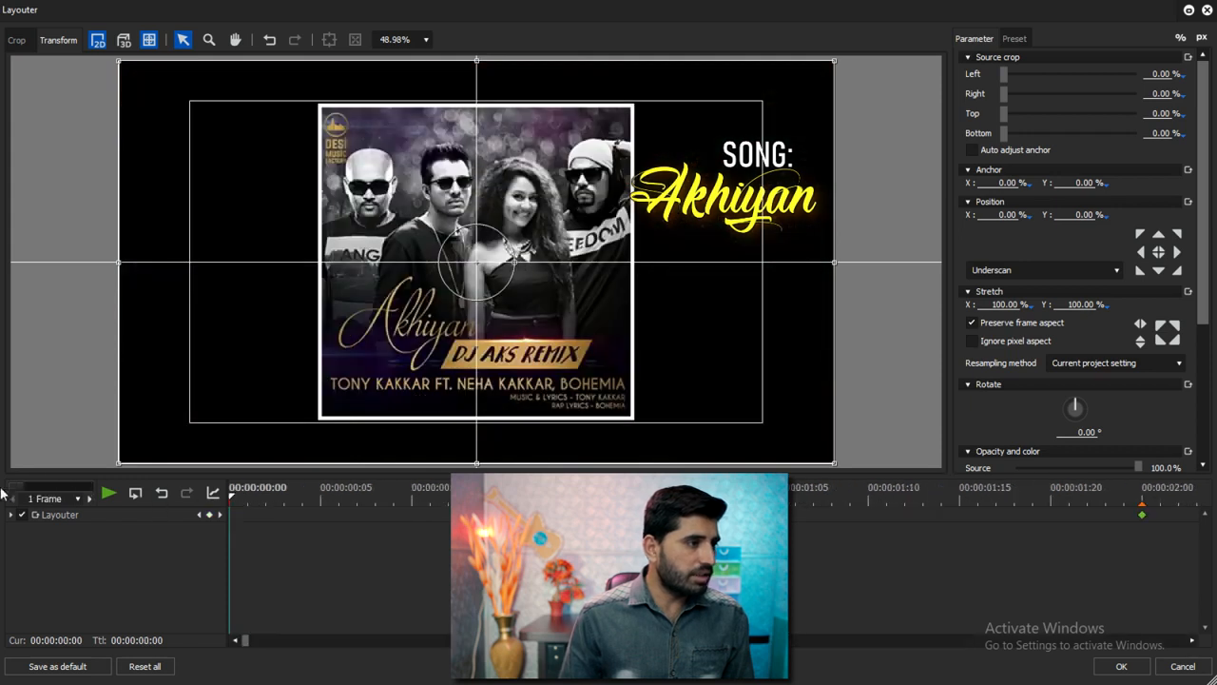
drag(265, 499, 230, 499)
drag(530, 275, 607, 285)
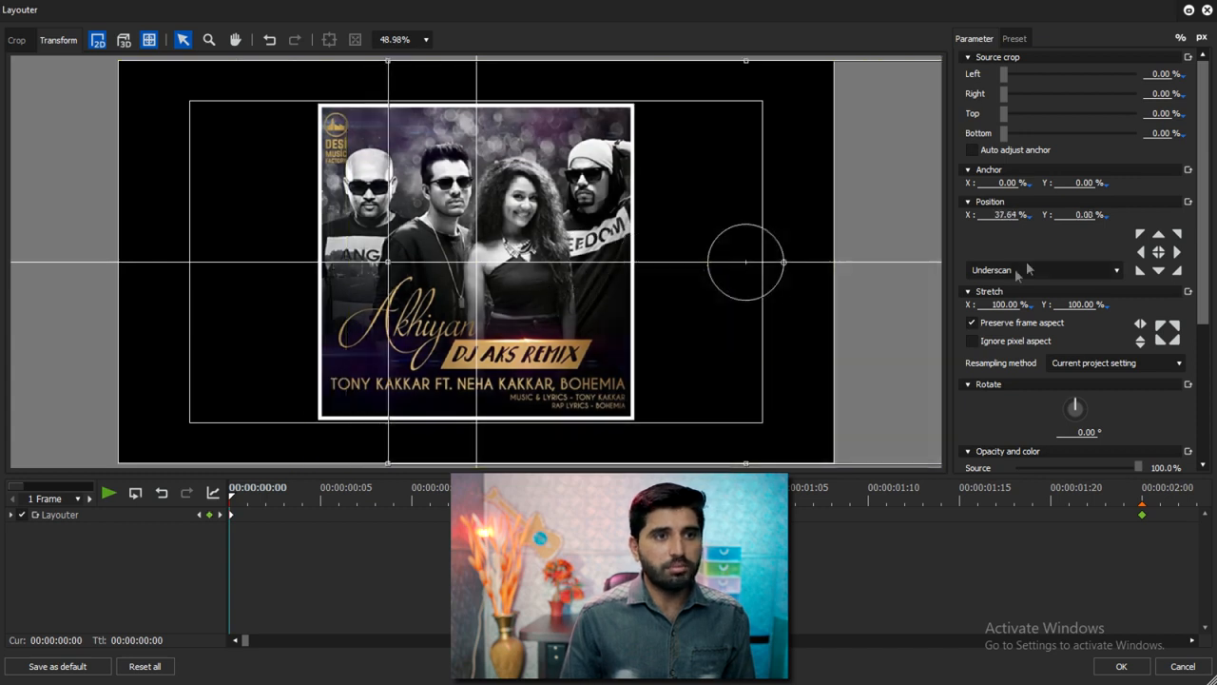
key(space)
click(379, 580)
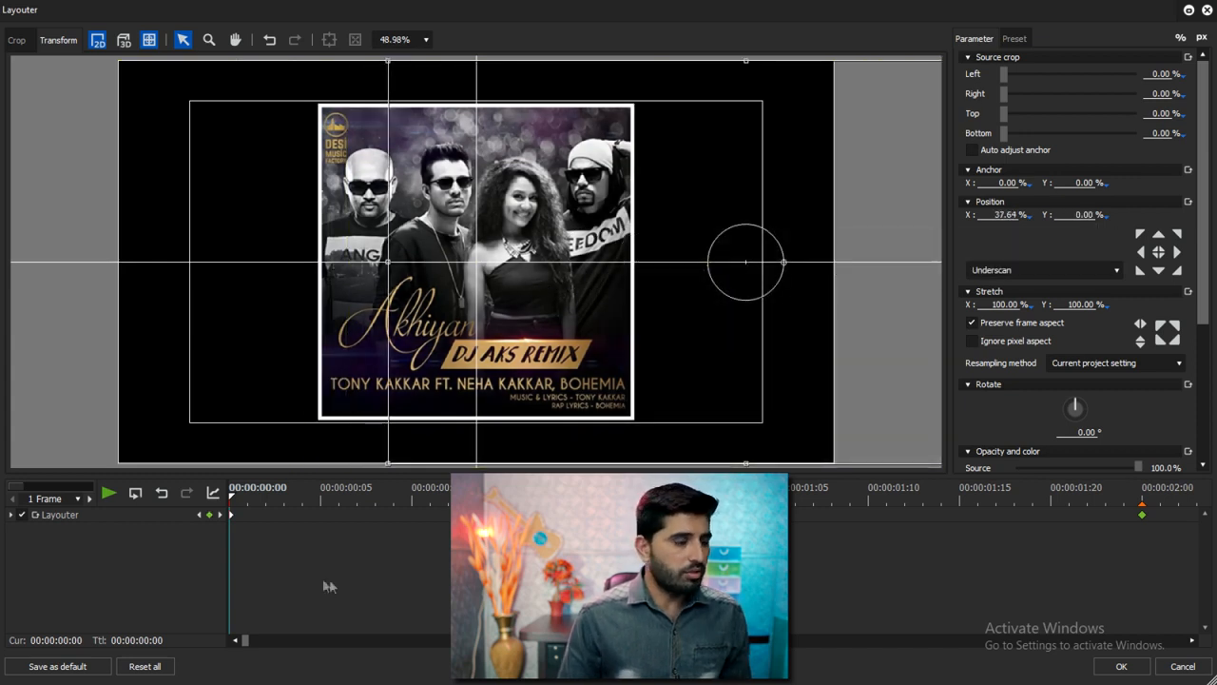
Set the title's first Layouter keyframe to Bezier interpolation and apply the layout
right_click(231, 518)
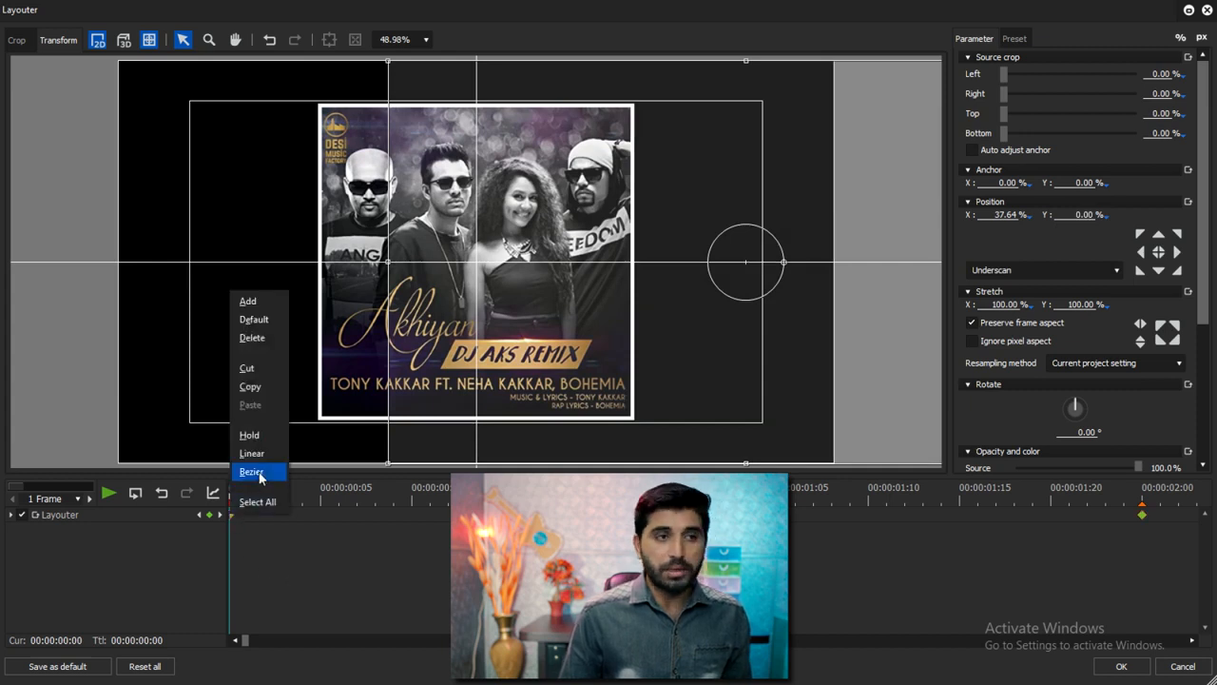
click(253, 471)
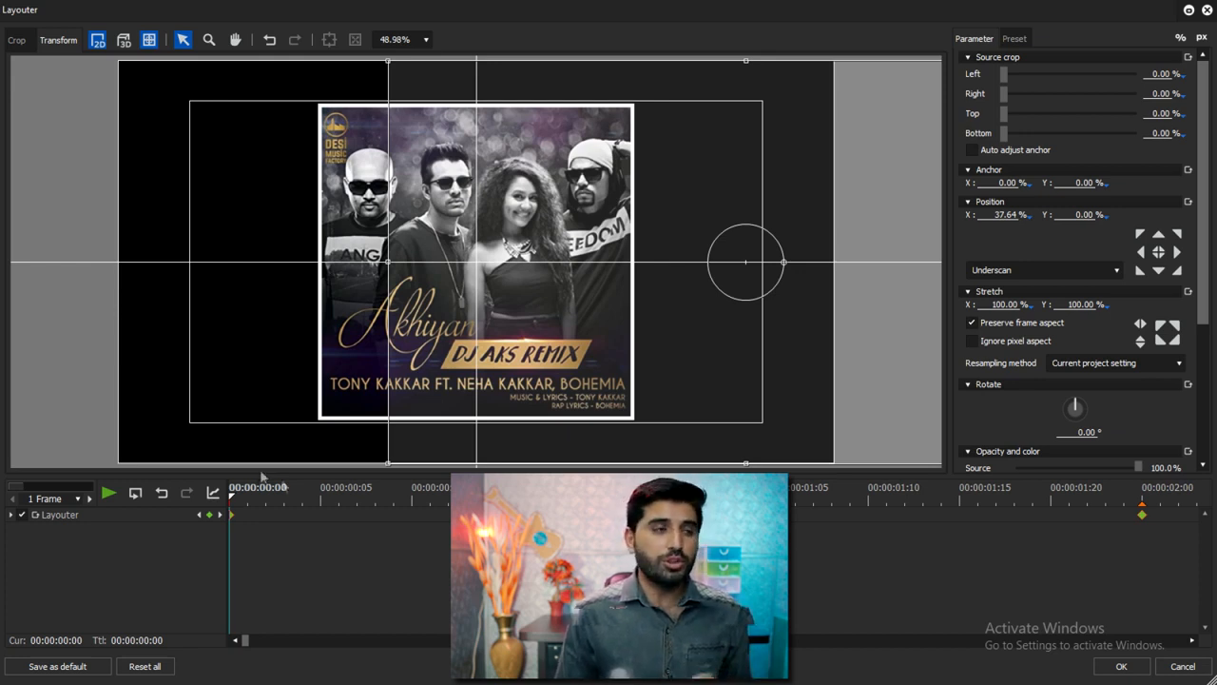
click(1132, 667)
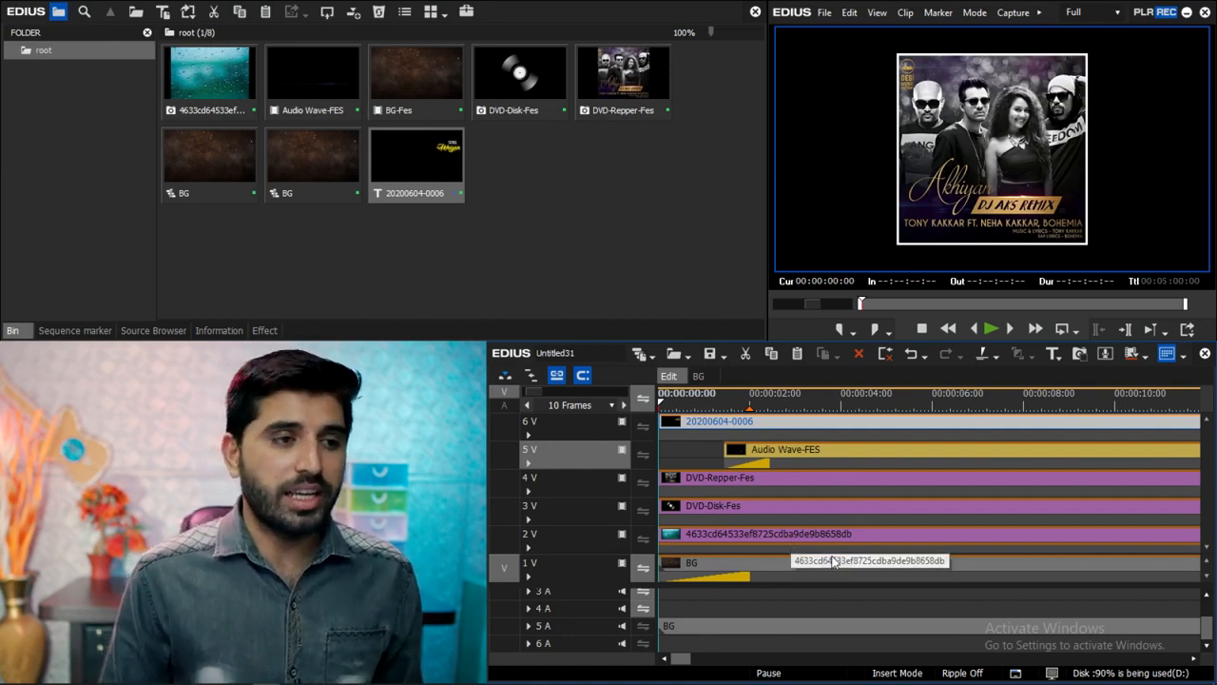
Shift the title clip on track 6 V to start at about 00:00:00:14 and play the sequence from the beginning
key(space)
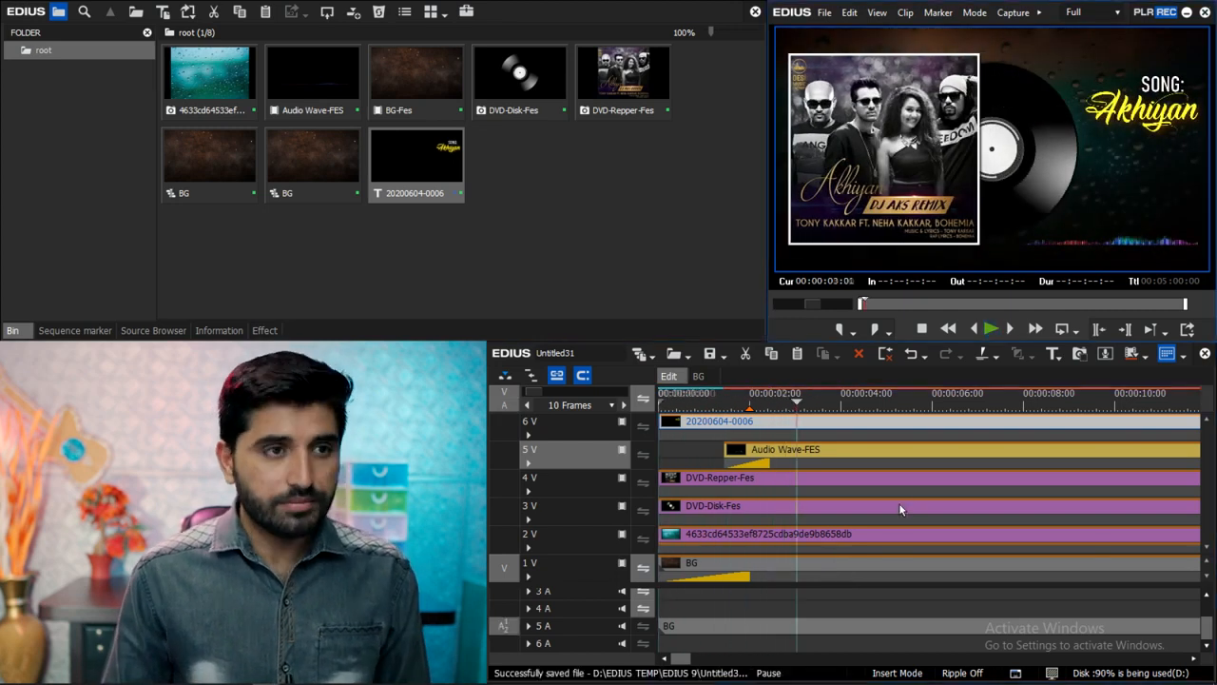
key(space)
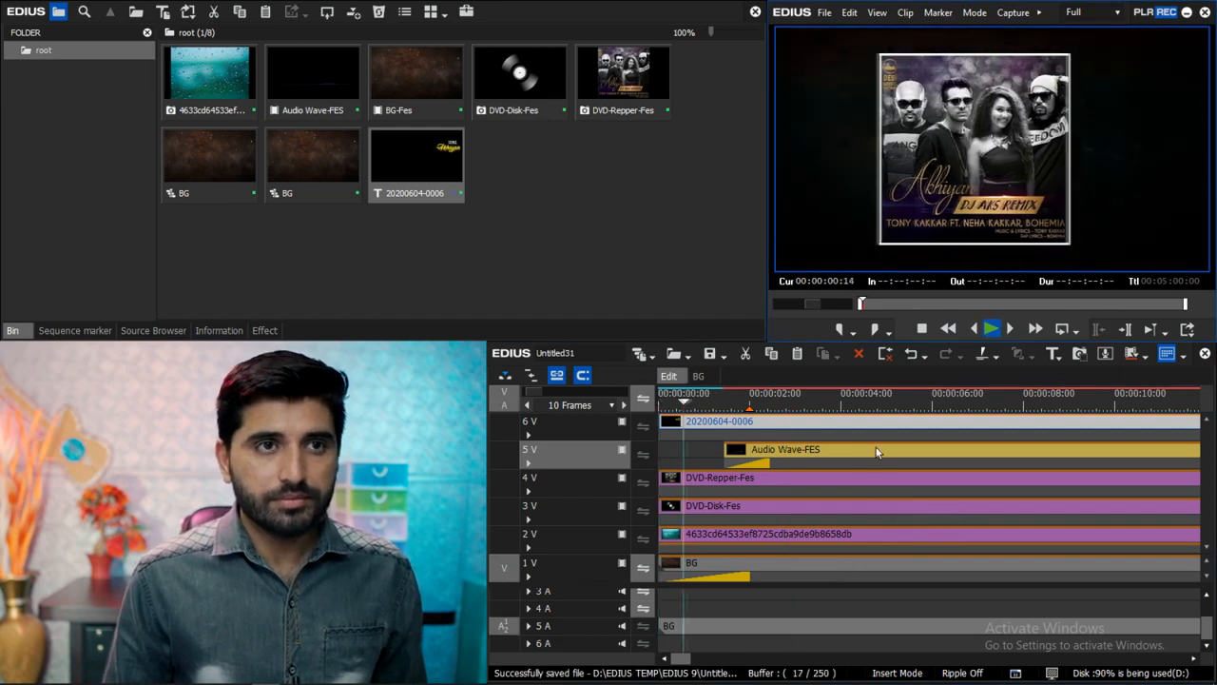
key(space)
drag(726, 425, 752, 427)
key(Home)
key(space)
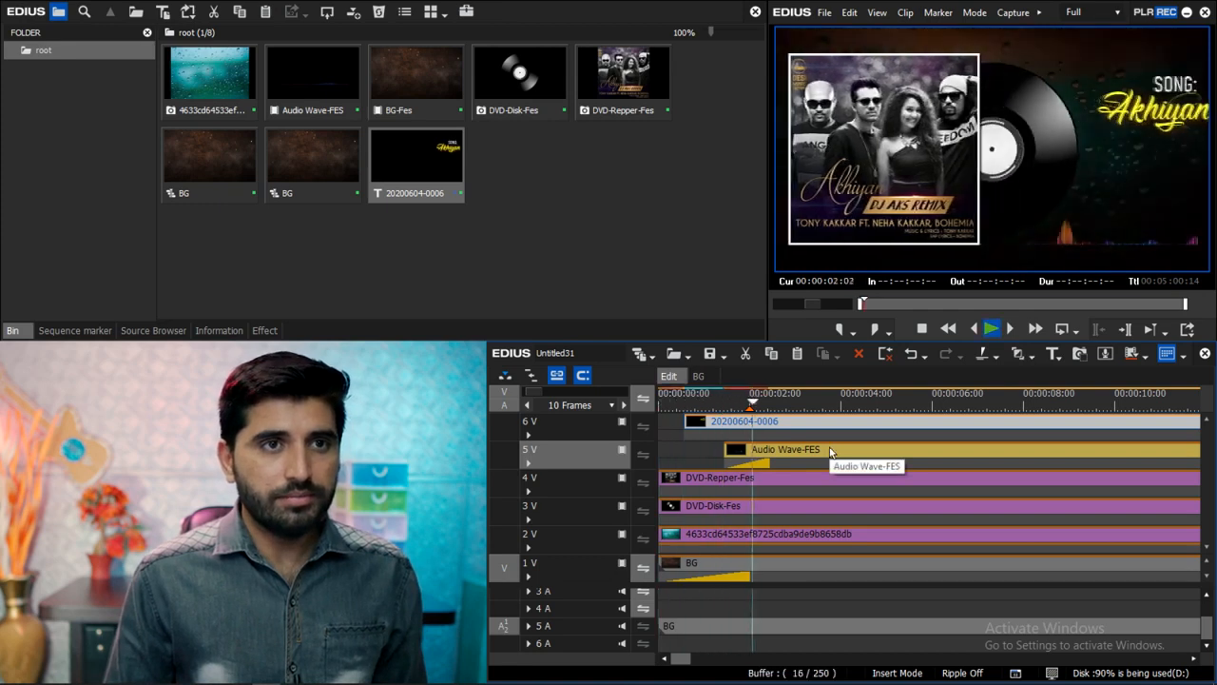
key(space)
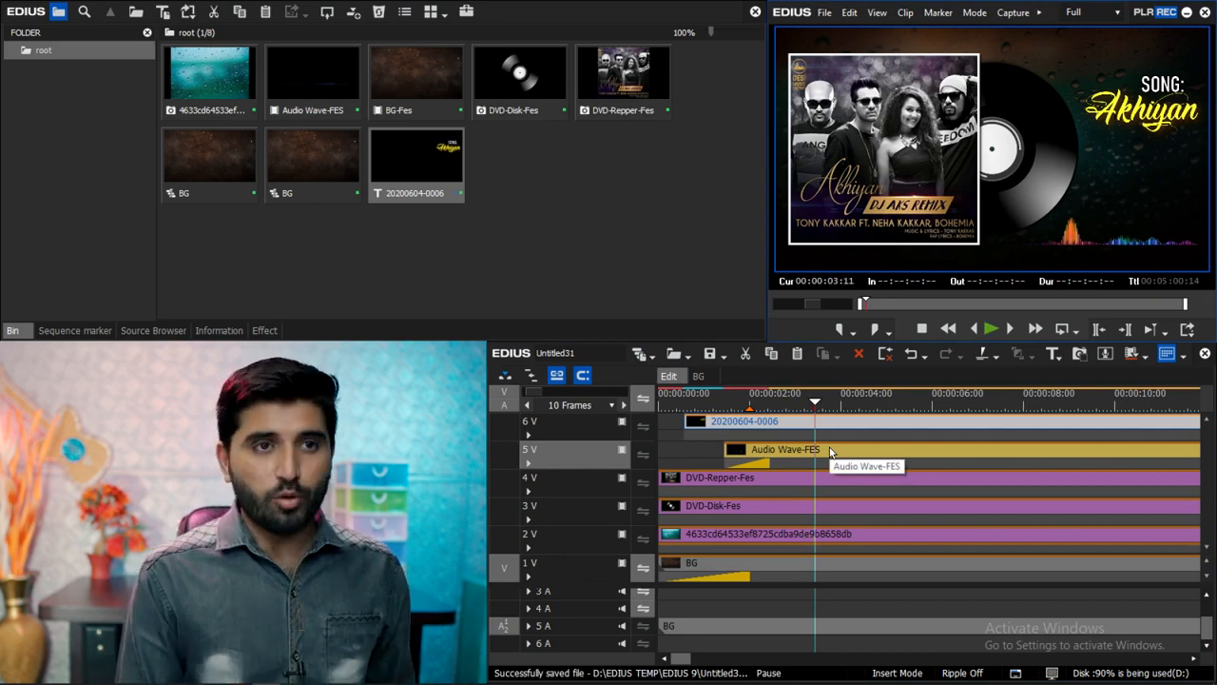
key(Home)
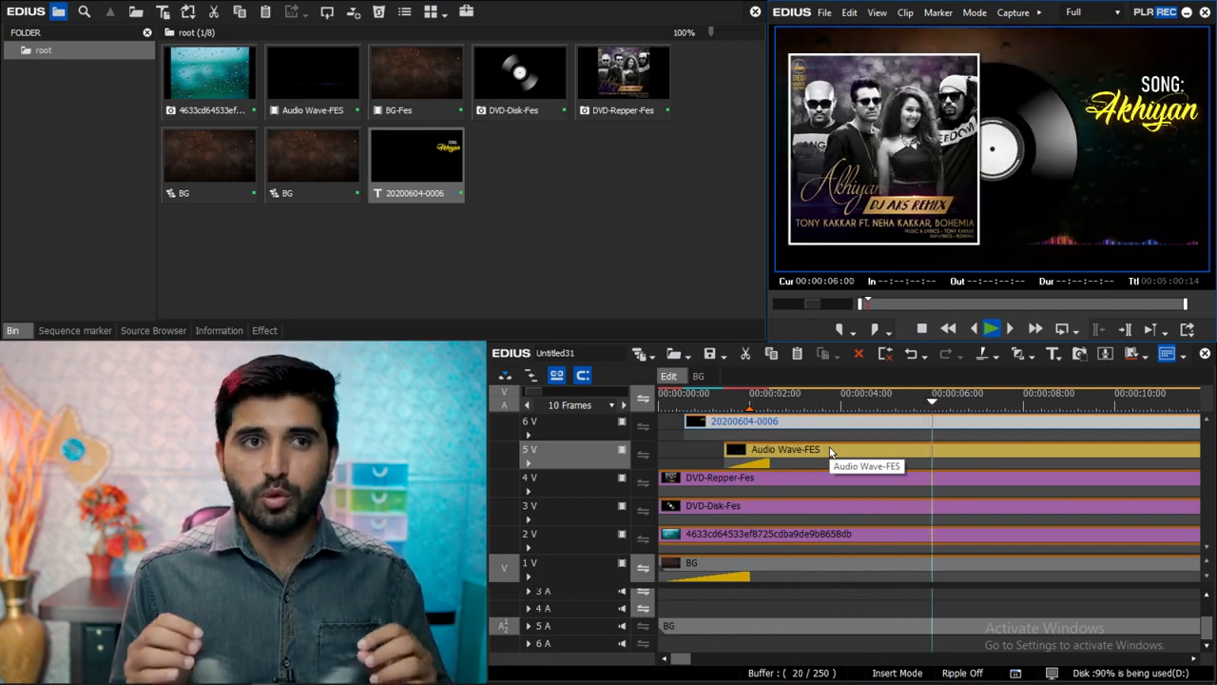
key(space)
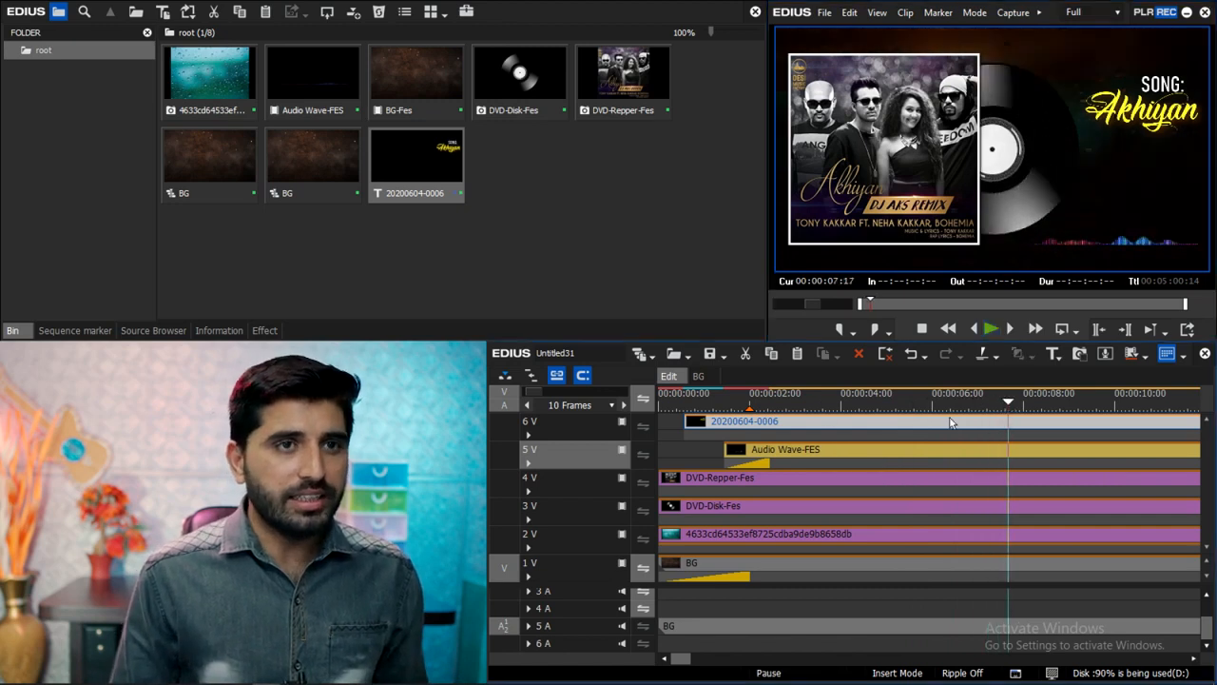
Reopen the title for editing and place a copy of the "SONG:" text below "Akhiyan"
double_click(951, 421)
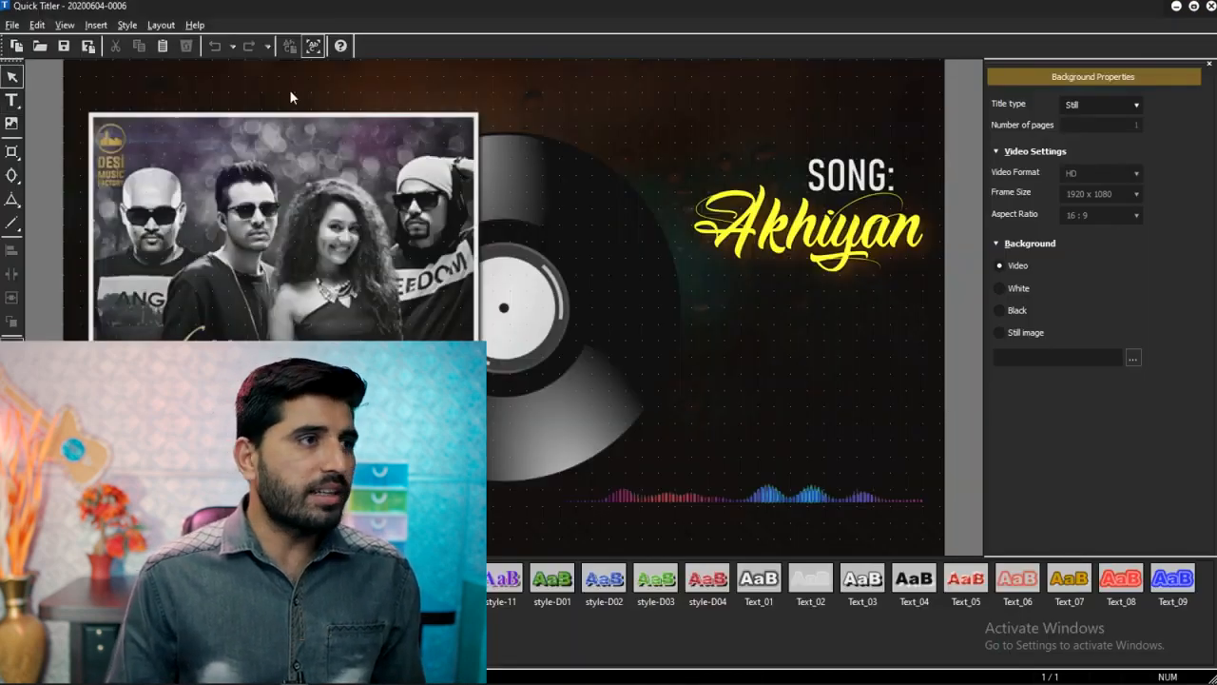
click(853, 181)
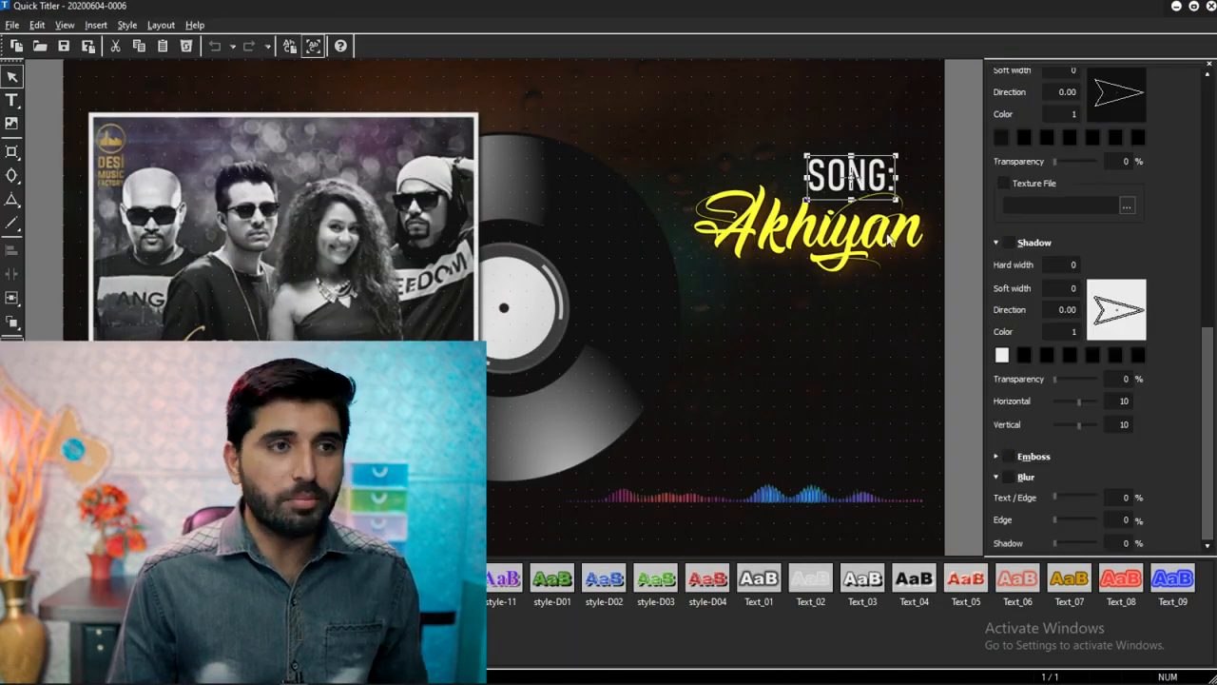
drag(884, 185, 868, 344)
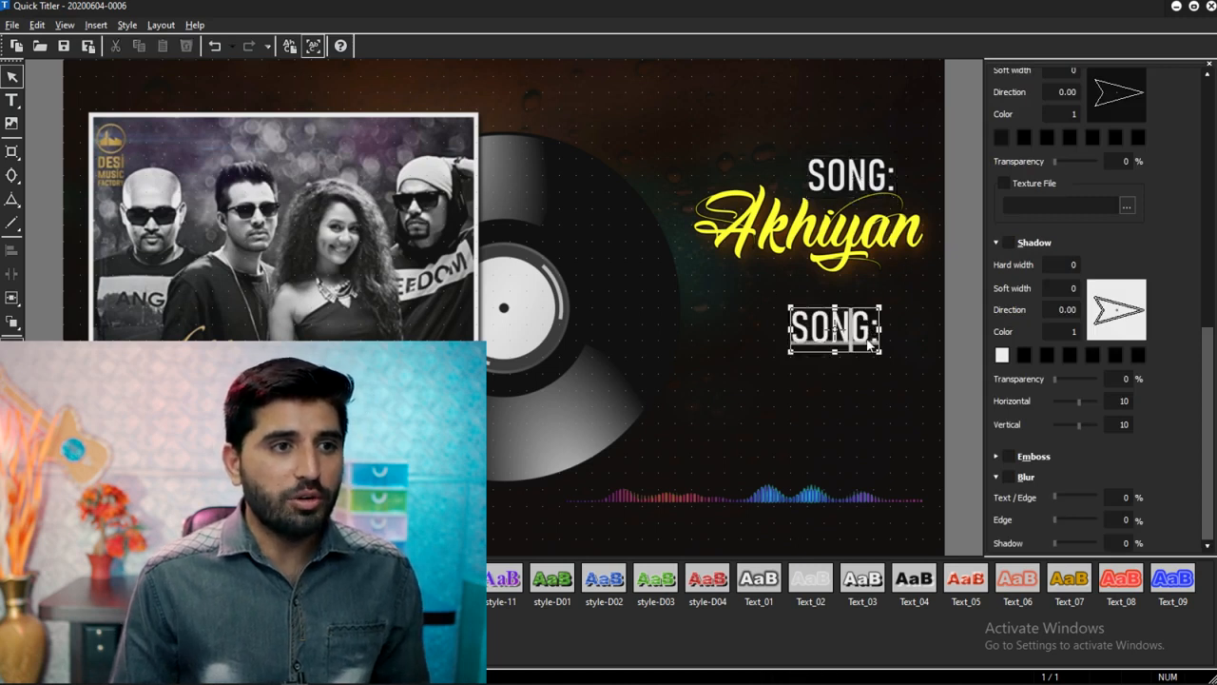
Change the copied "SONG:" text to "SINGER:" and place it below "Akhiyan", left-aligned with the "SONG:" heading
key(BackSpace)
text(SIN)
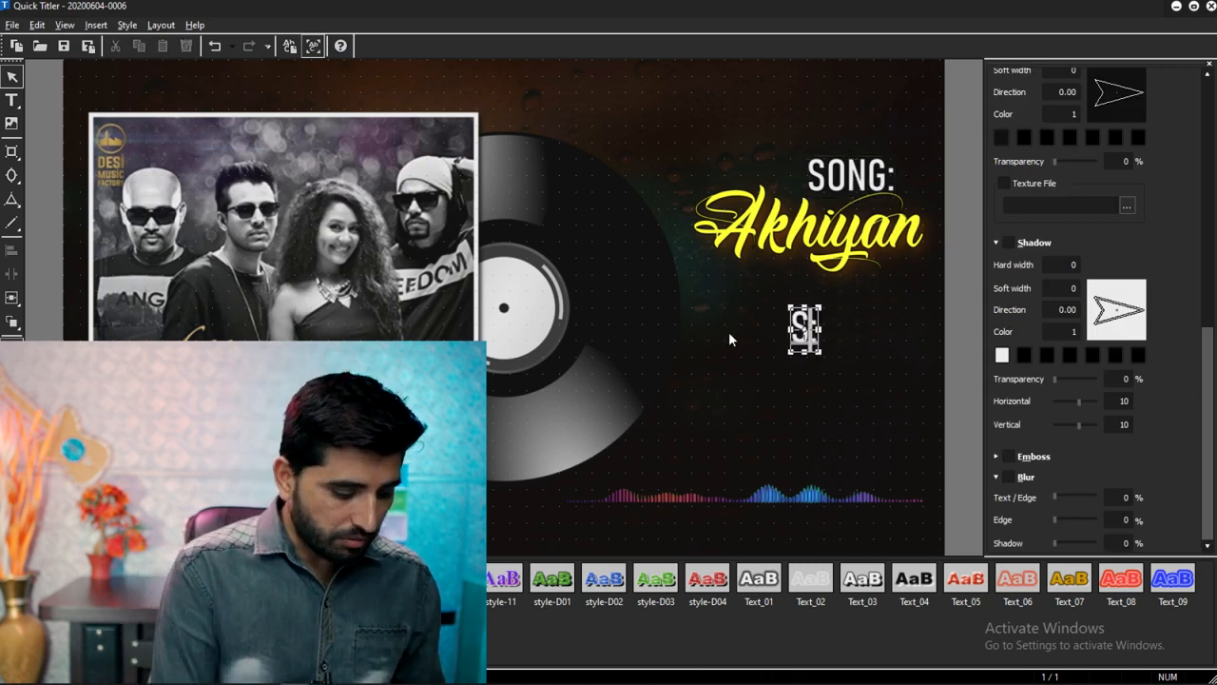
text(GER)
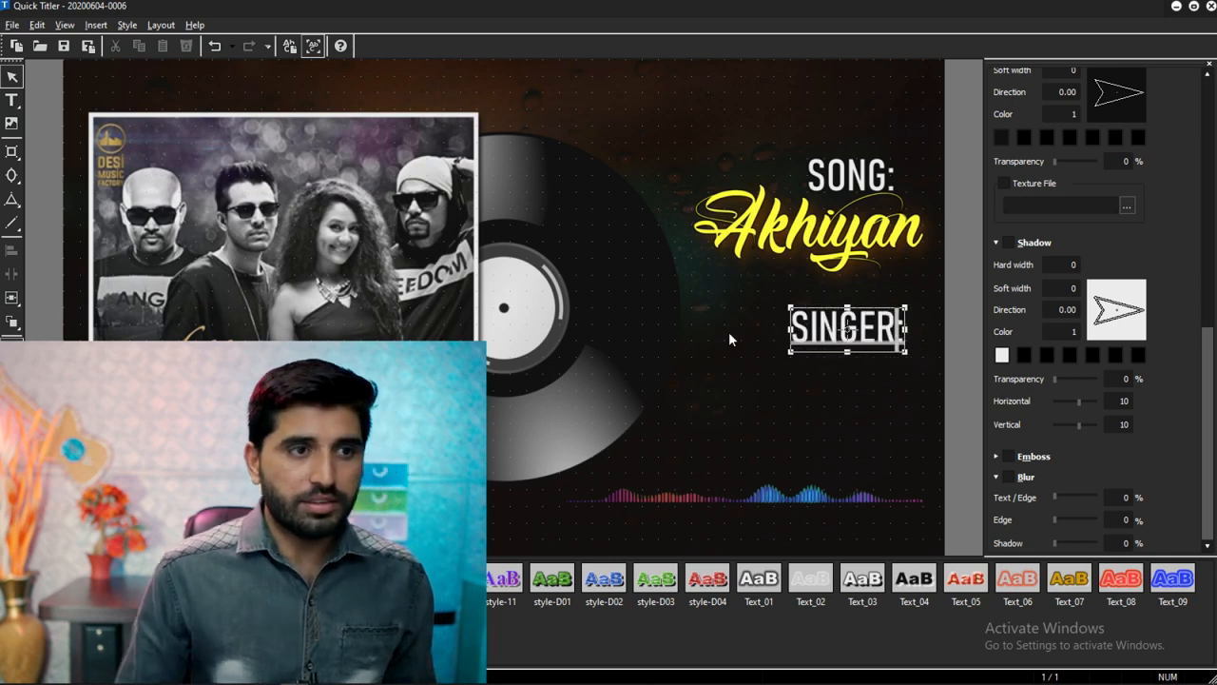
text(:)
click(752, 349)
click(869, 340)
drag(869, 340, 885, 323)
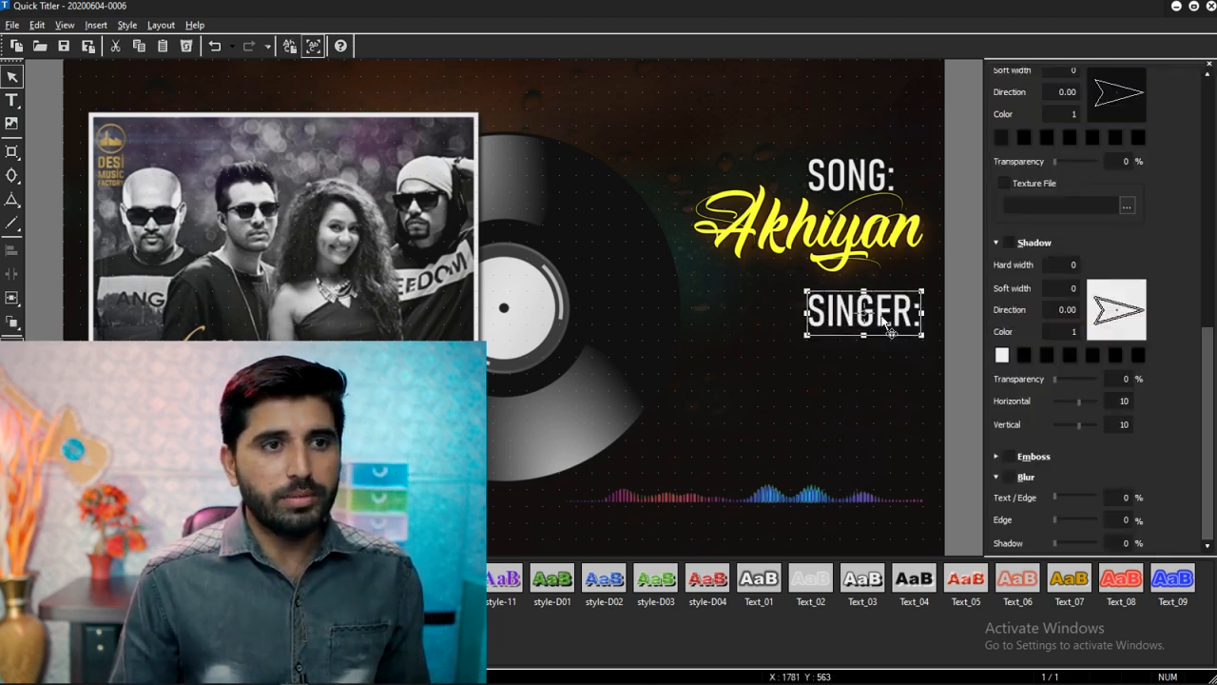
Set the "SINGER:" text size to 50 and shift it to line up with the right end of "Akhiyan"
scroll(1194, 373, up, 8)
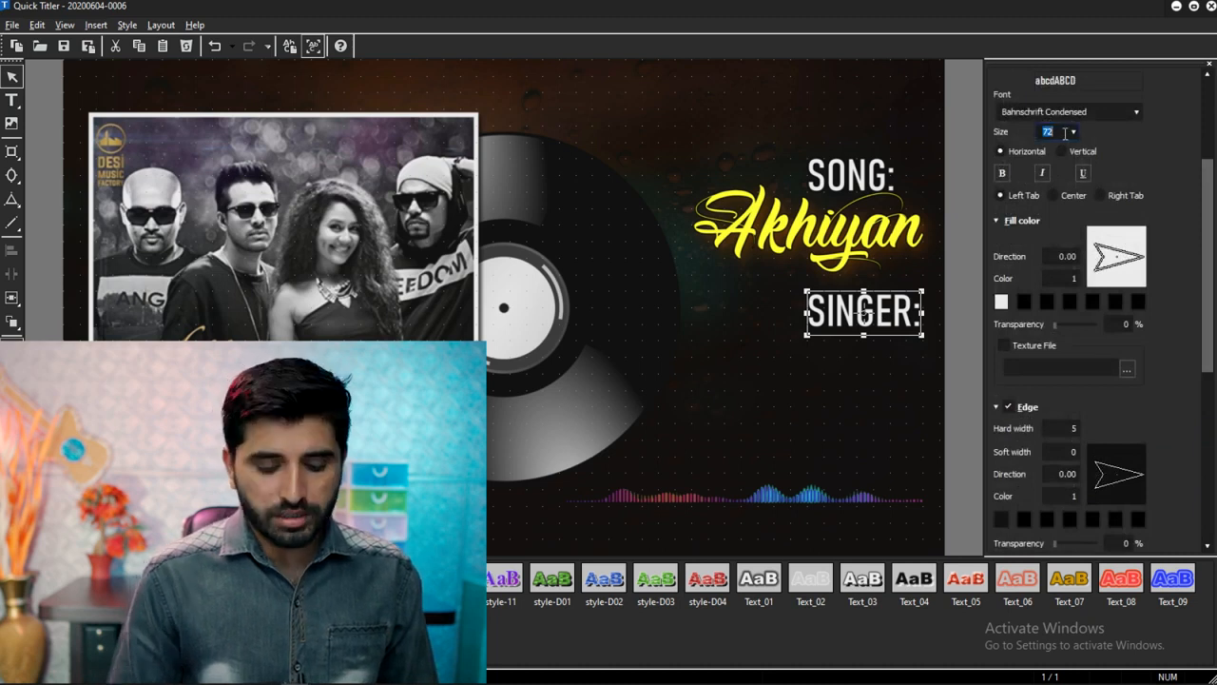
text(50)
click(873, 357)
click(847, 305)
drag(846, 305, 878, 308)
click(666, 383)
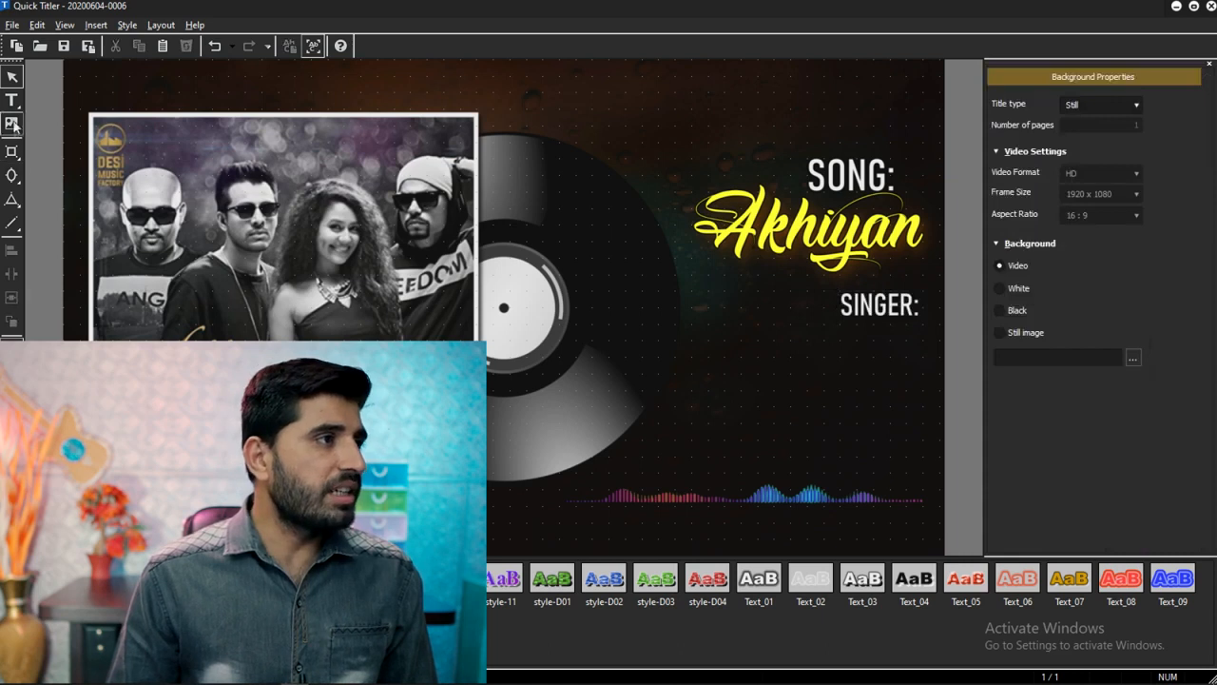
Add a new text object "Neha Kakkar" in the empty area above the audio wave
click(731, 411)
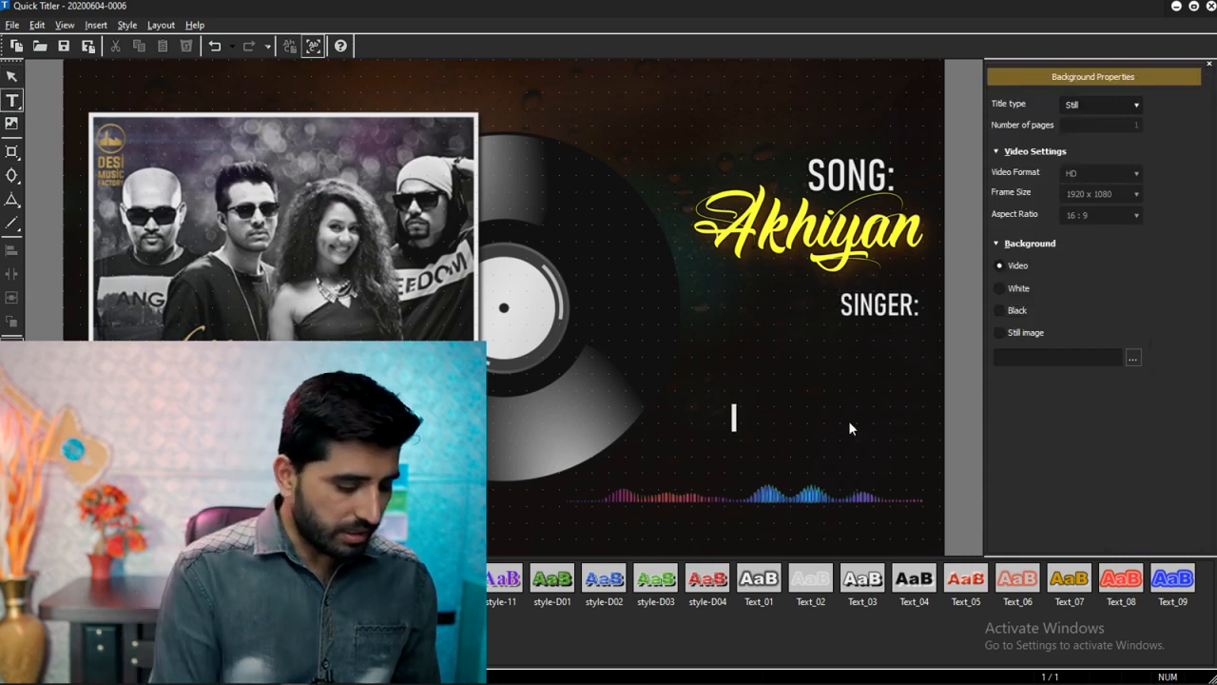
text(Neha)
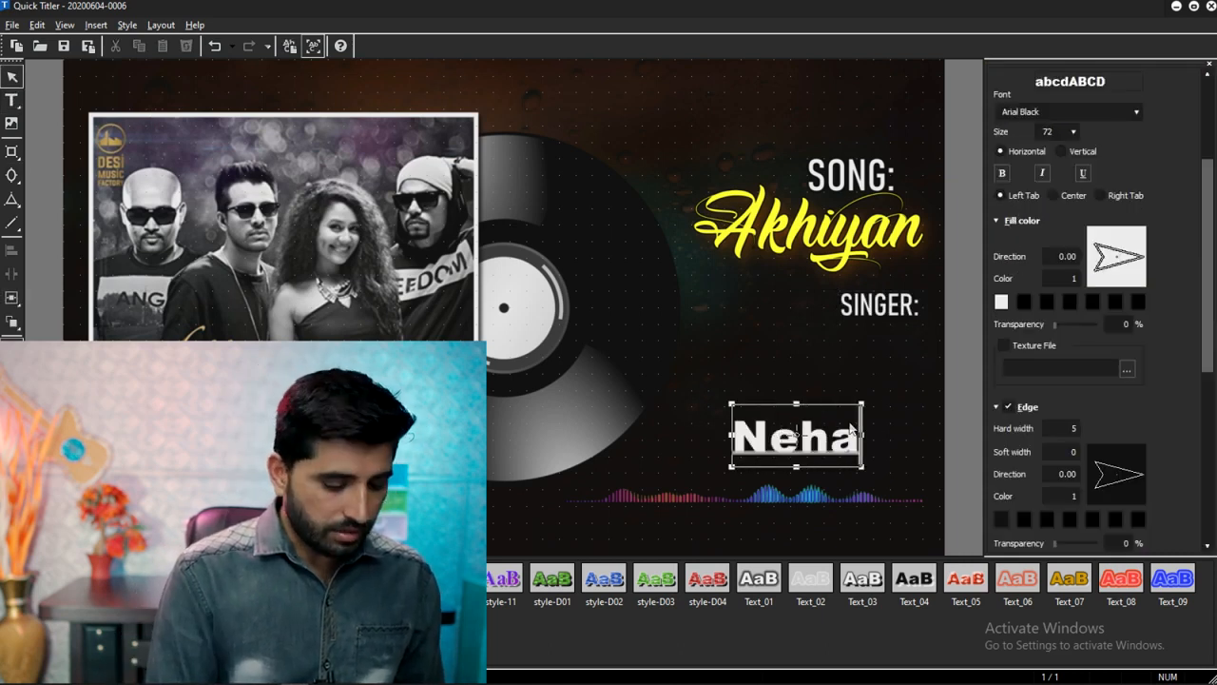
text( Kakka)
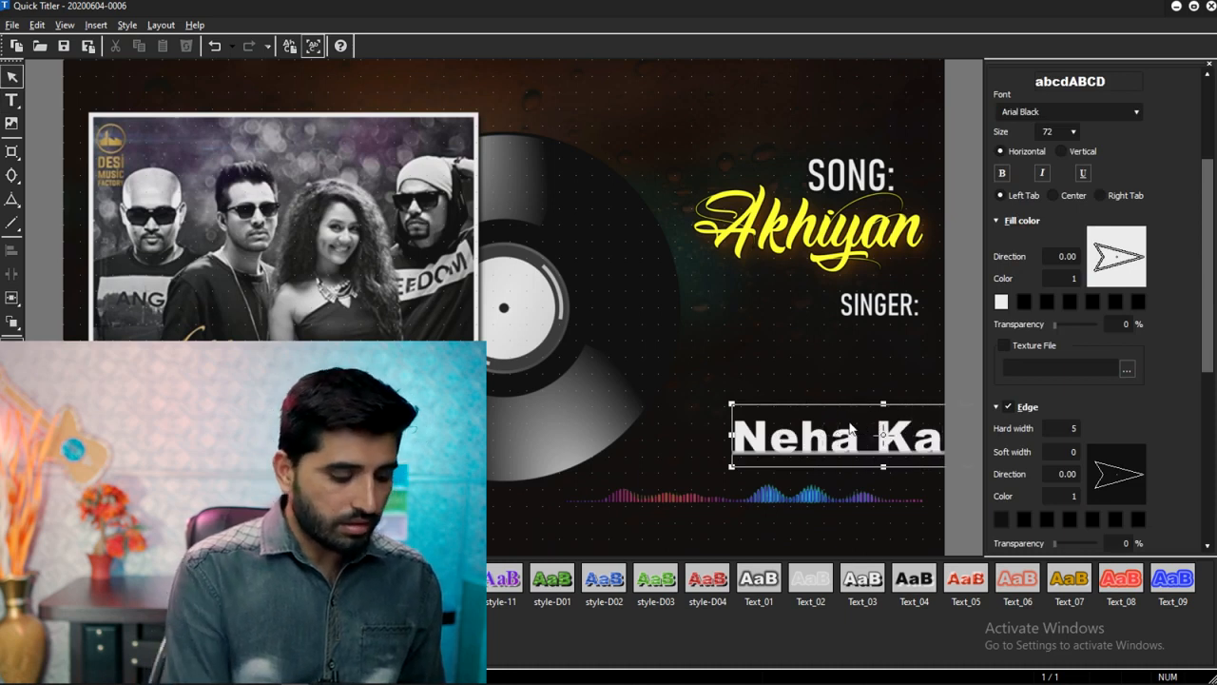
Set the "Neha Kakkar" text to the Impact font and move it up so it fits inside the frame
key(ctrl+a)
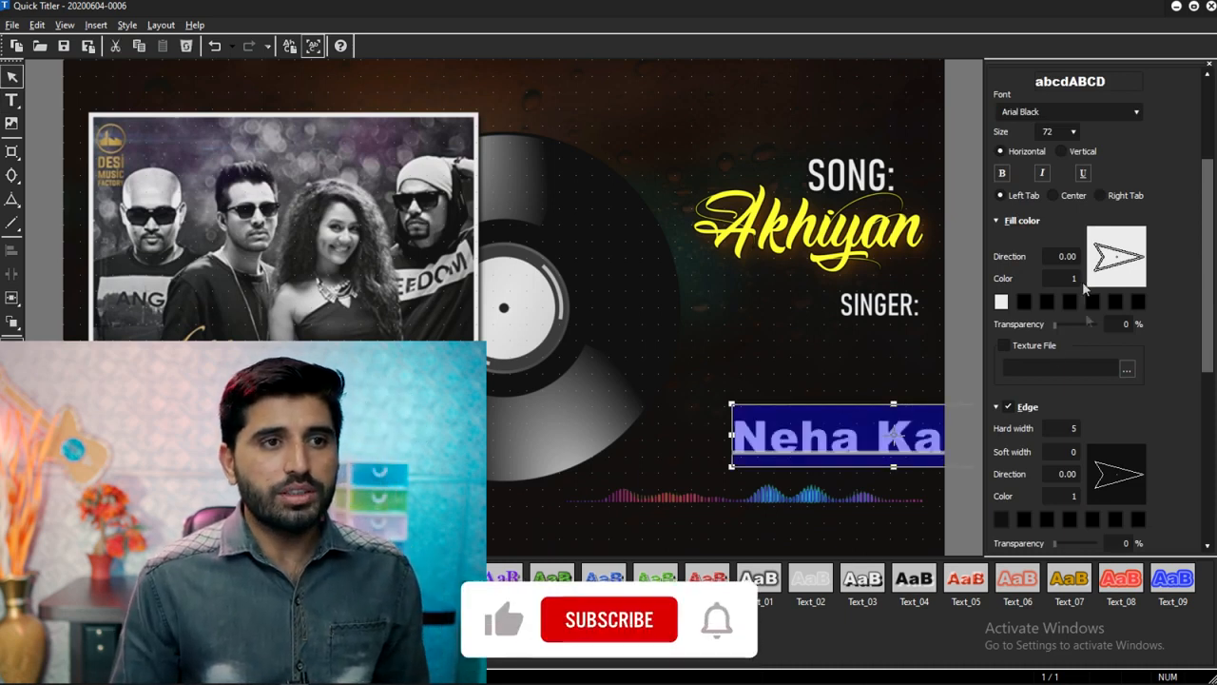
click(1077, 111)
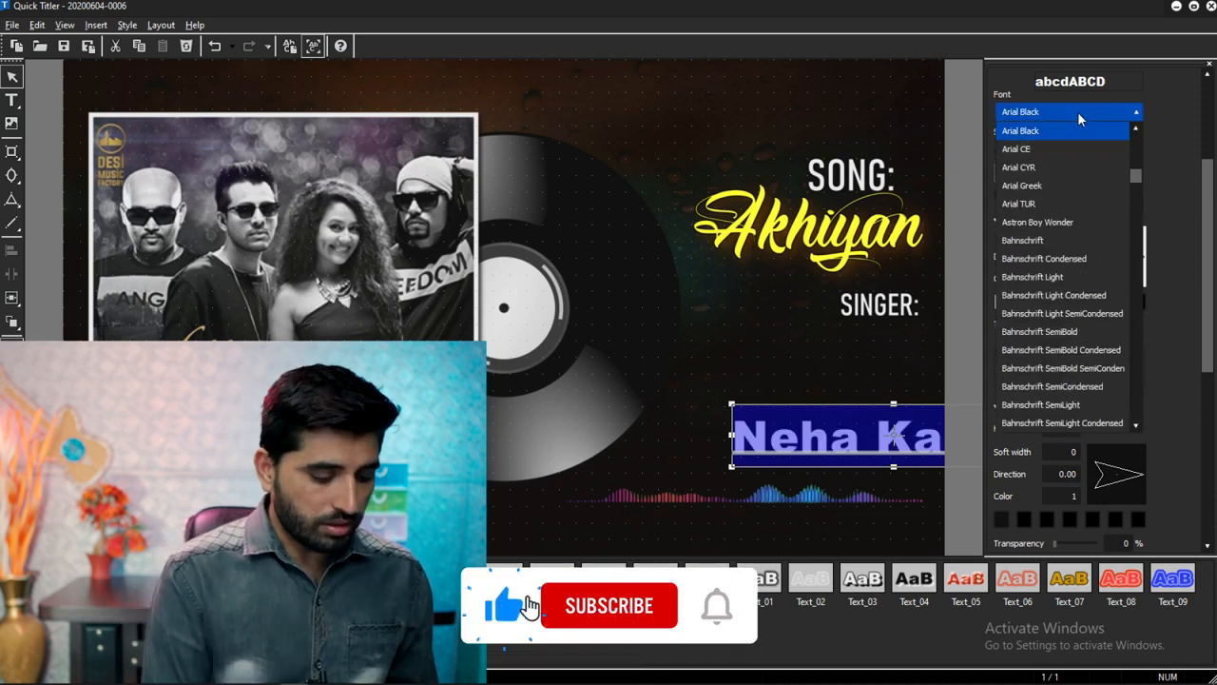
key(i)
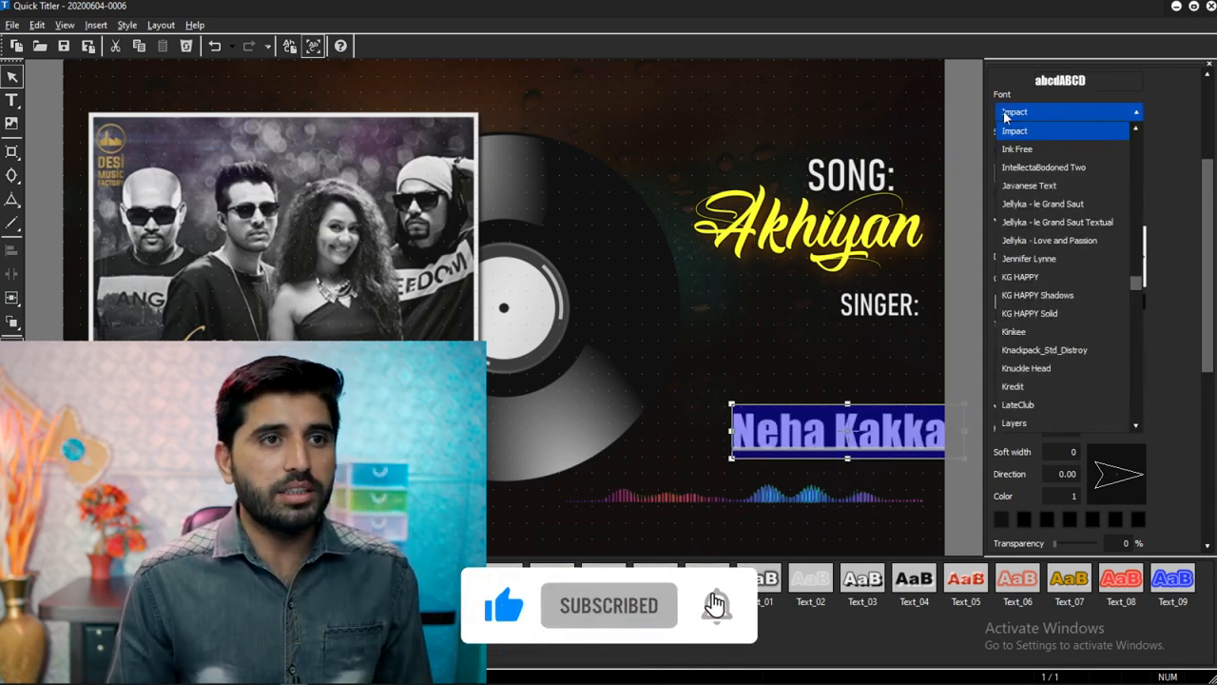
click(1007, 115)
click(20, 73)
drag(772, 419, 732, 372)
Reduce the "Neha Kakkar" text to size 48 and position it directly beneath "SINGER:"
click(1076, 133)
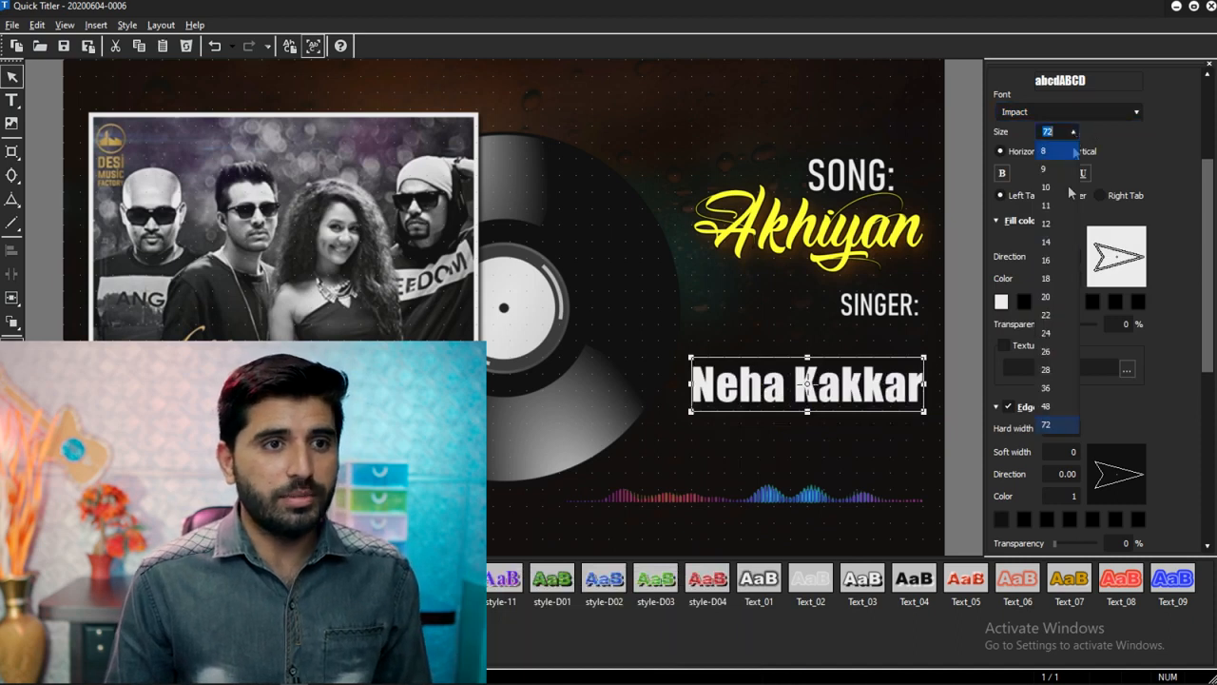
click(1046, 406)
click(901, 411)
drag(796, 377, 865, 343)
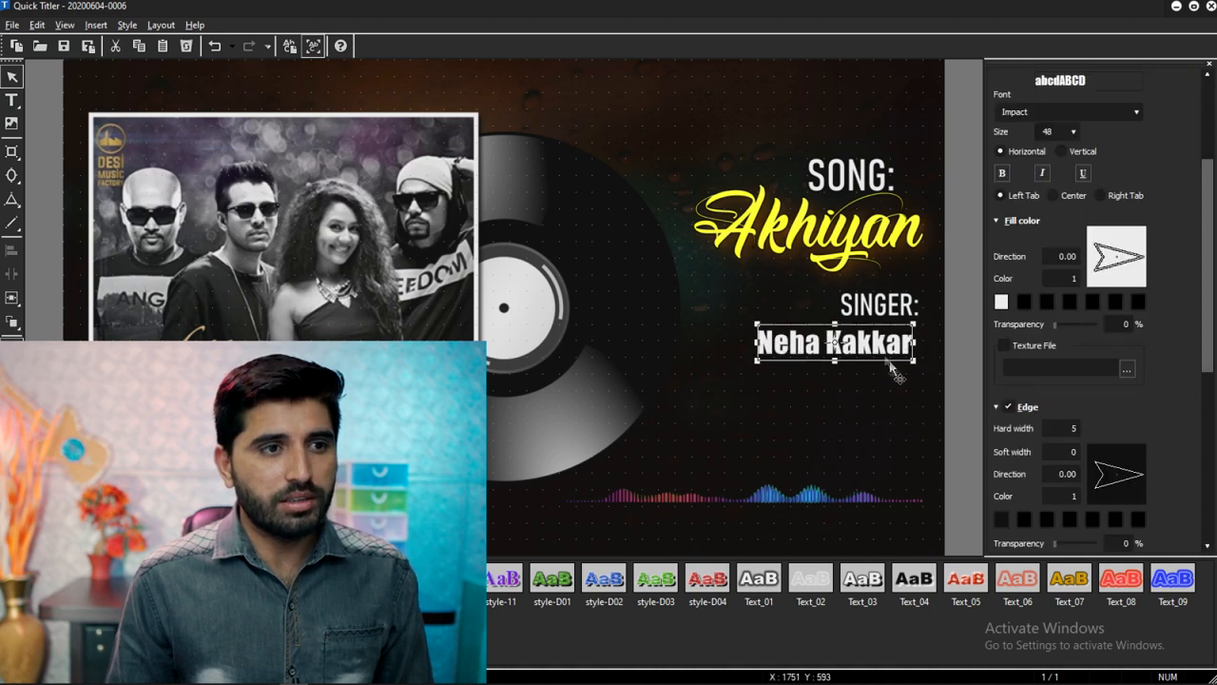
key(Up)
key(Up)
key(Up)
key(Up)
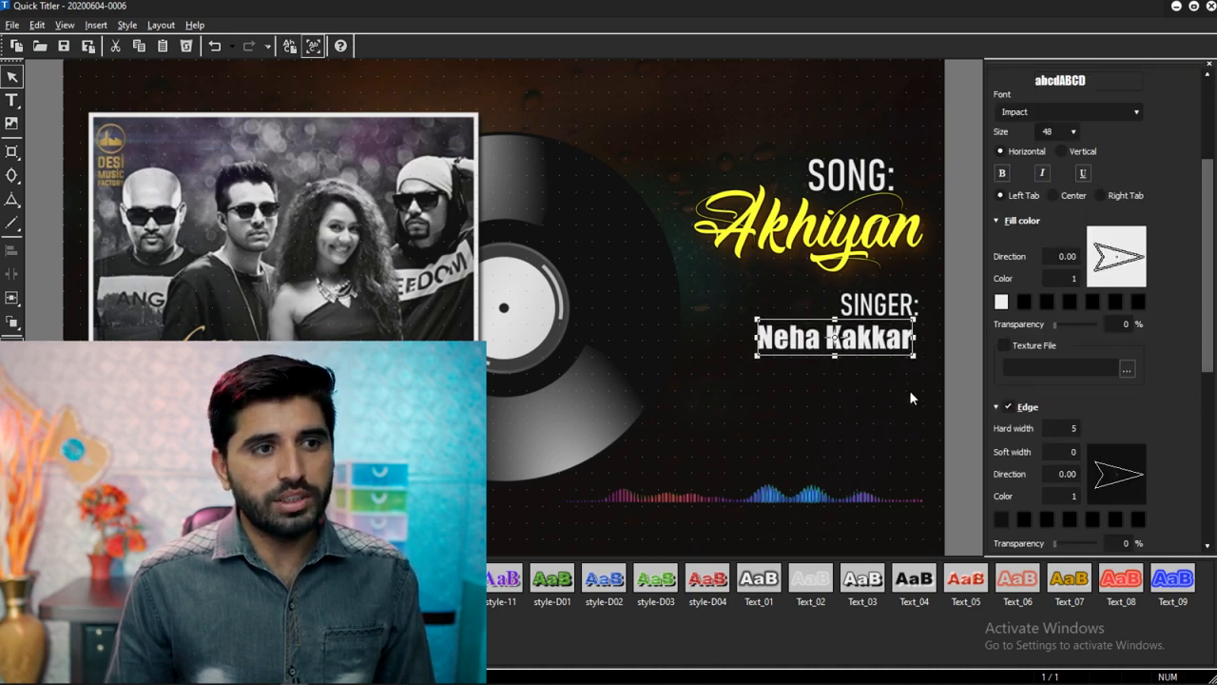
Fill the "Neha Kakkar" text with bright yellow, using Y 255, Cr 149 and Cb 16
scroll(1210, 354, up, 3)
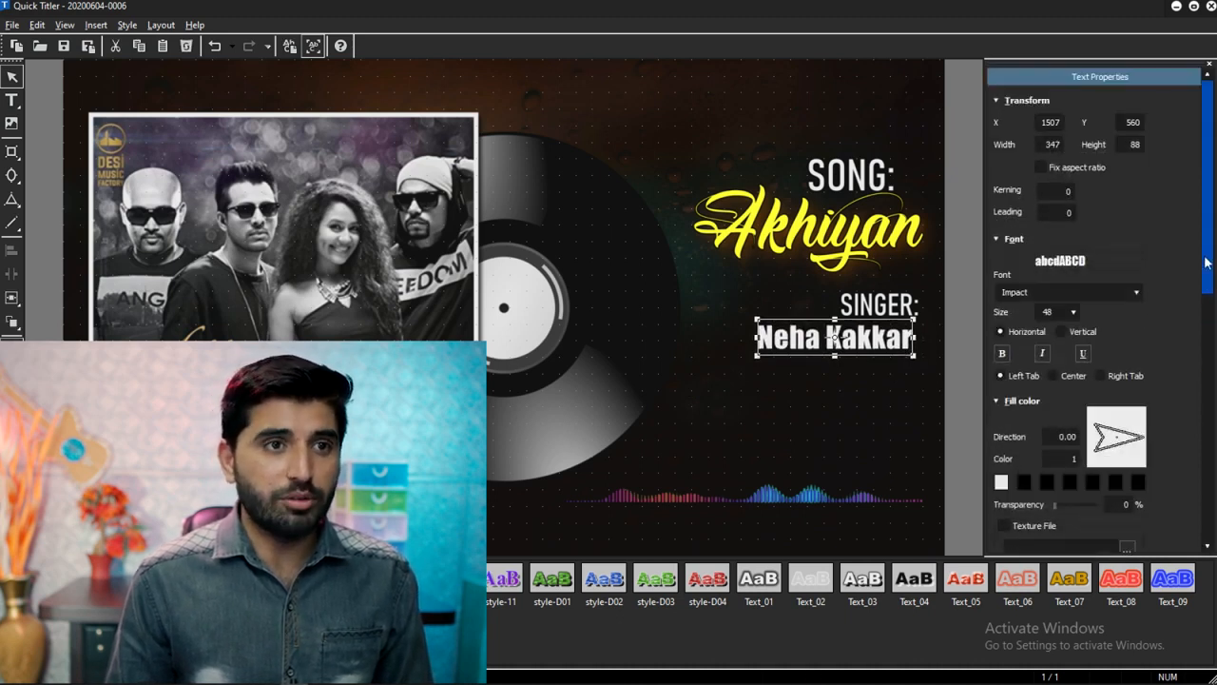
click(1001, 482)
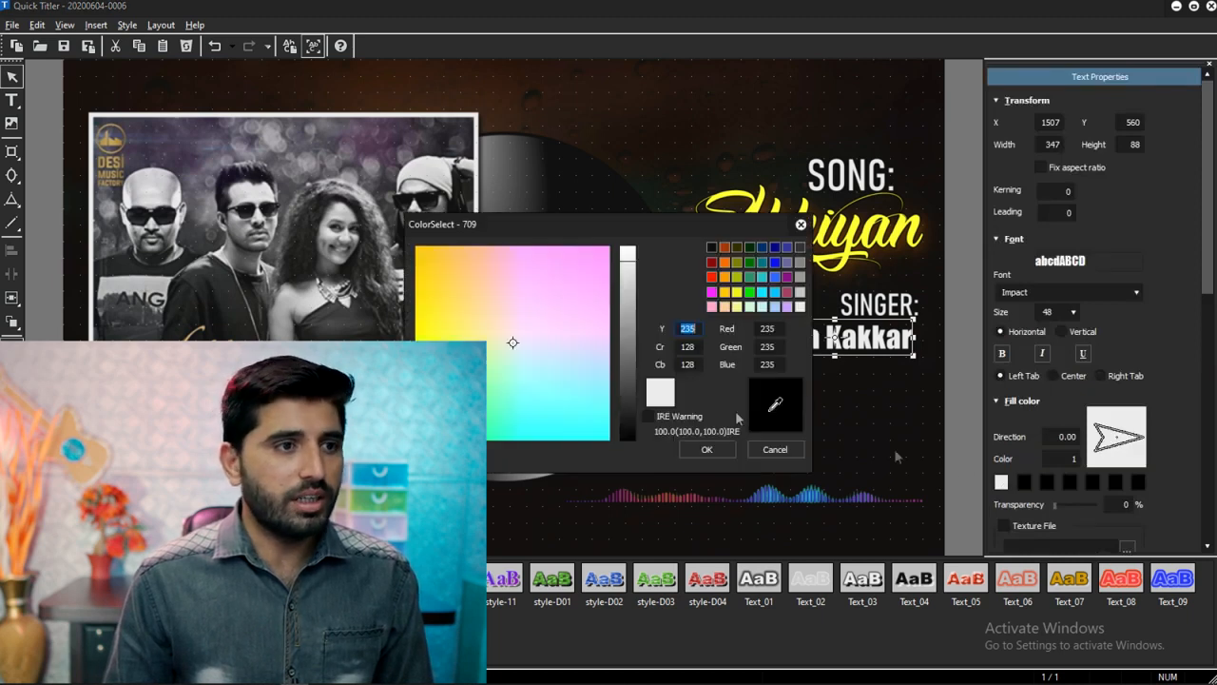
click(731, 307)
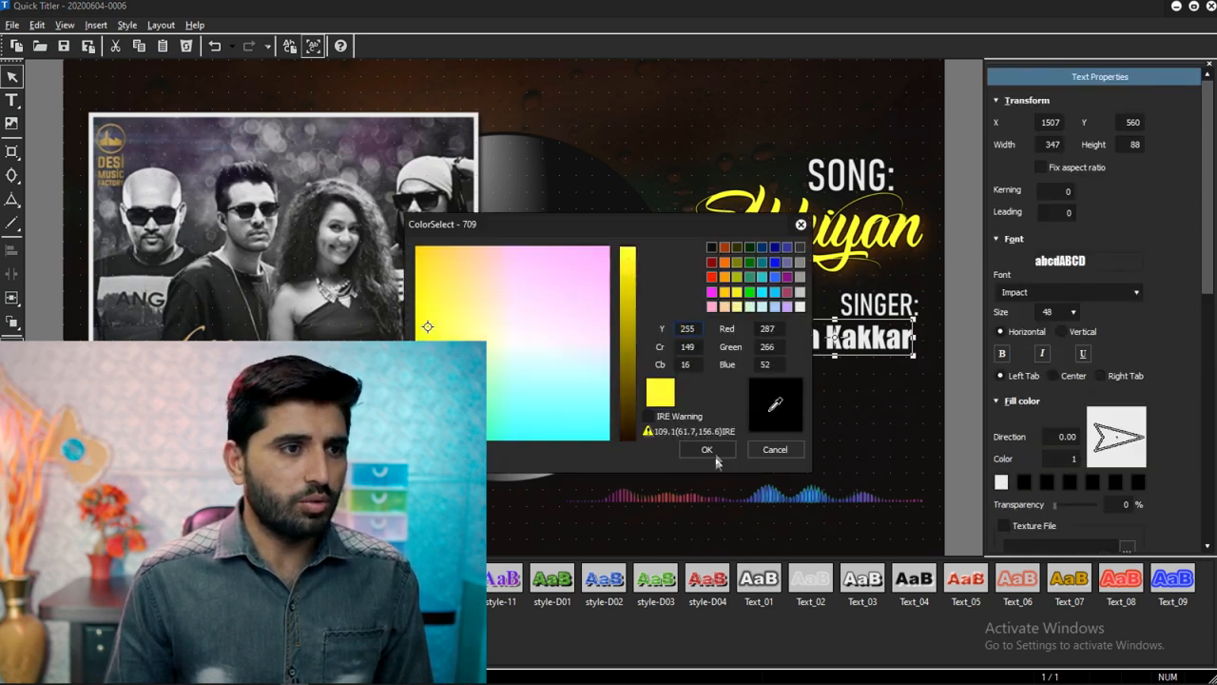
click(719, 454)
scroll(1195, 280, down, 5)
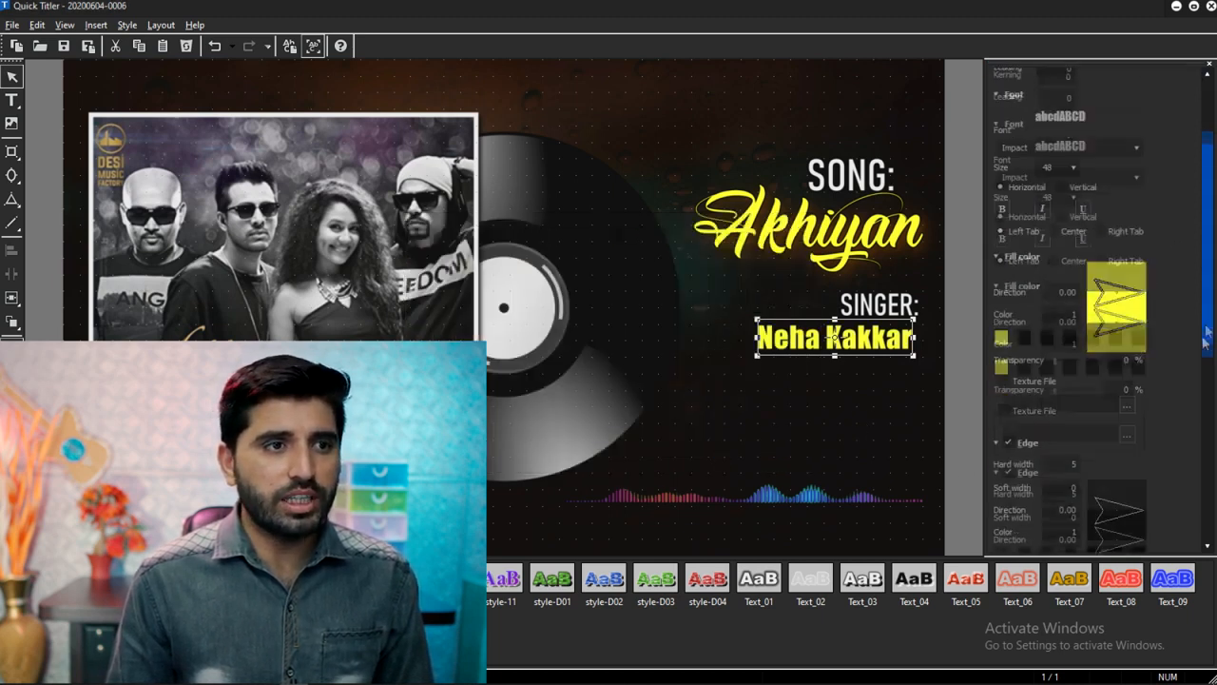
click(1000, 228)
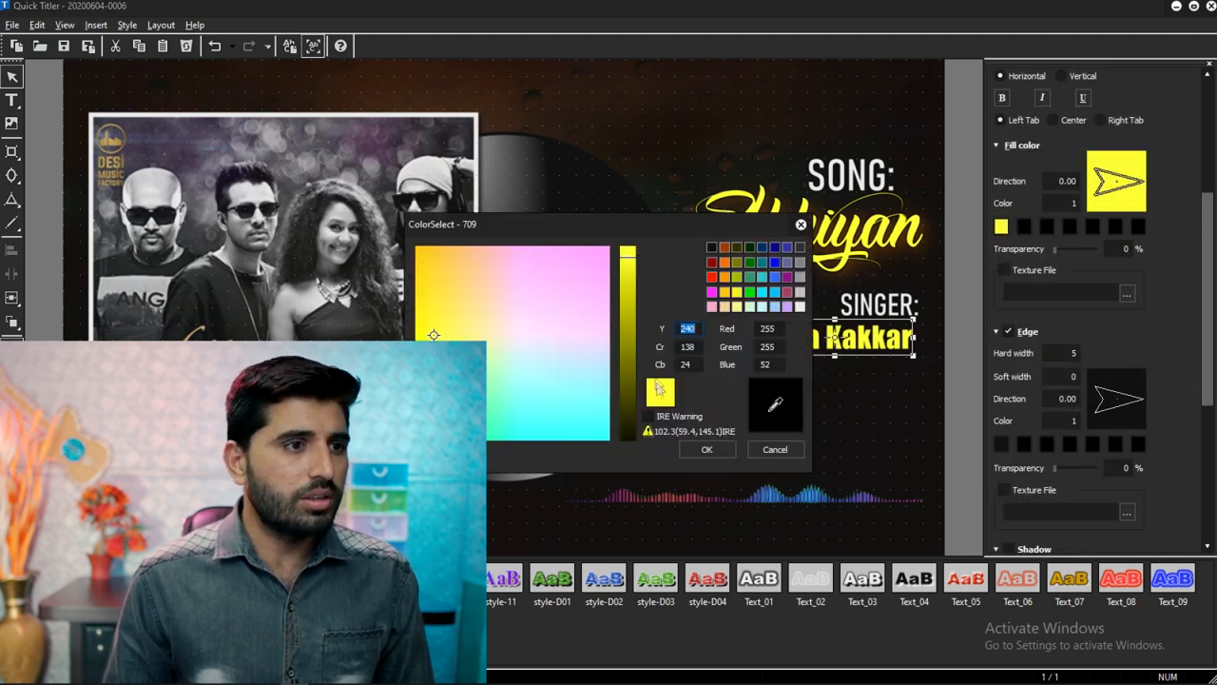
click(739, 294)
drag(630, 272, 630, 248)
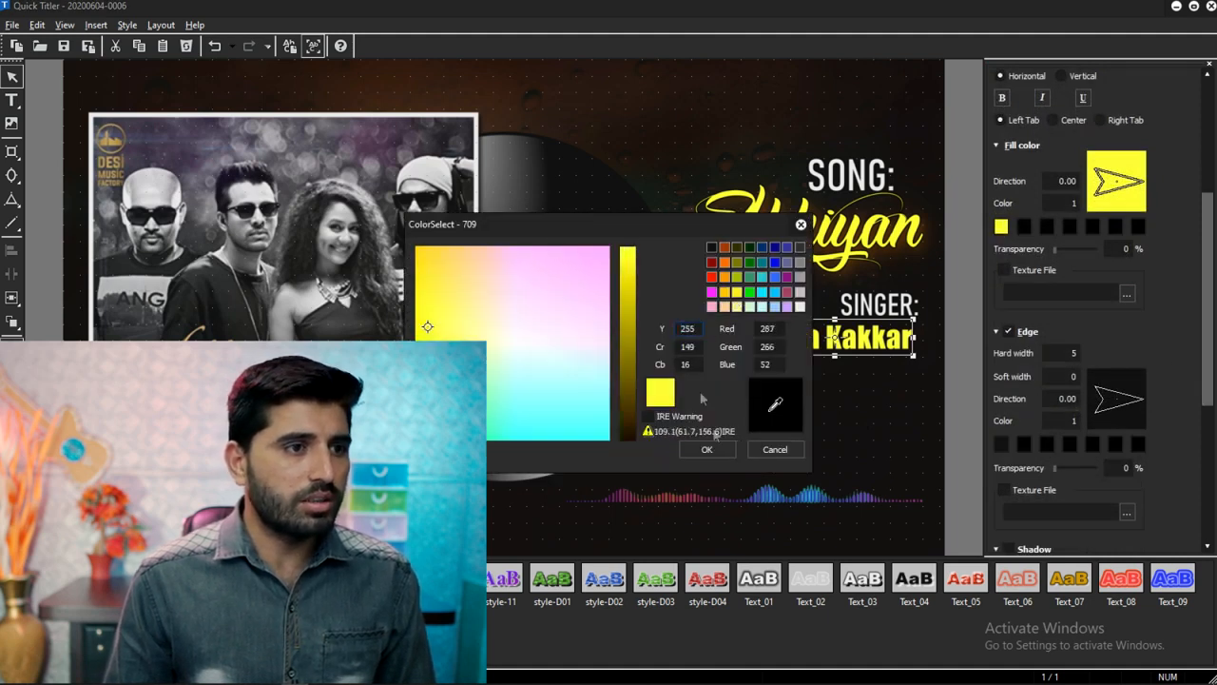
click(707, 449)
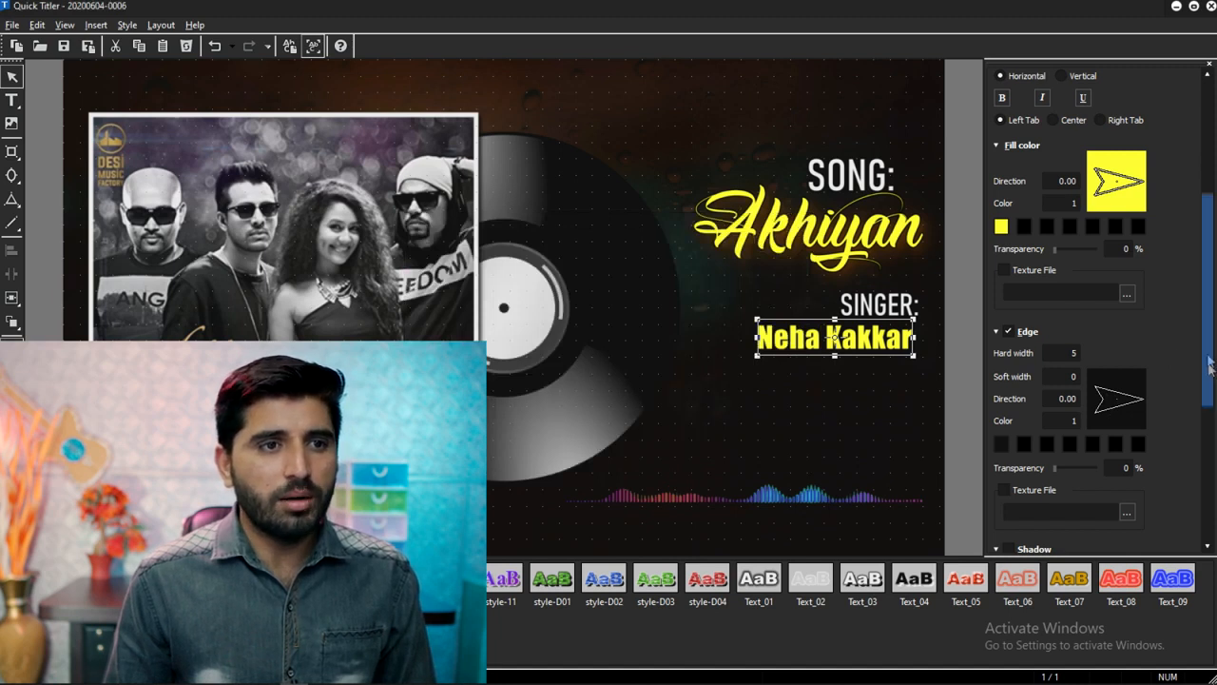
Make the edge of the "Neha Kakkar" text pure black with a hard width of 2
scroll(1084, 356, down, 3)
click(1002, 283)
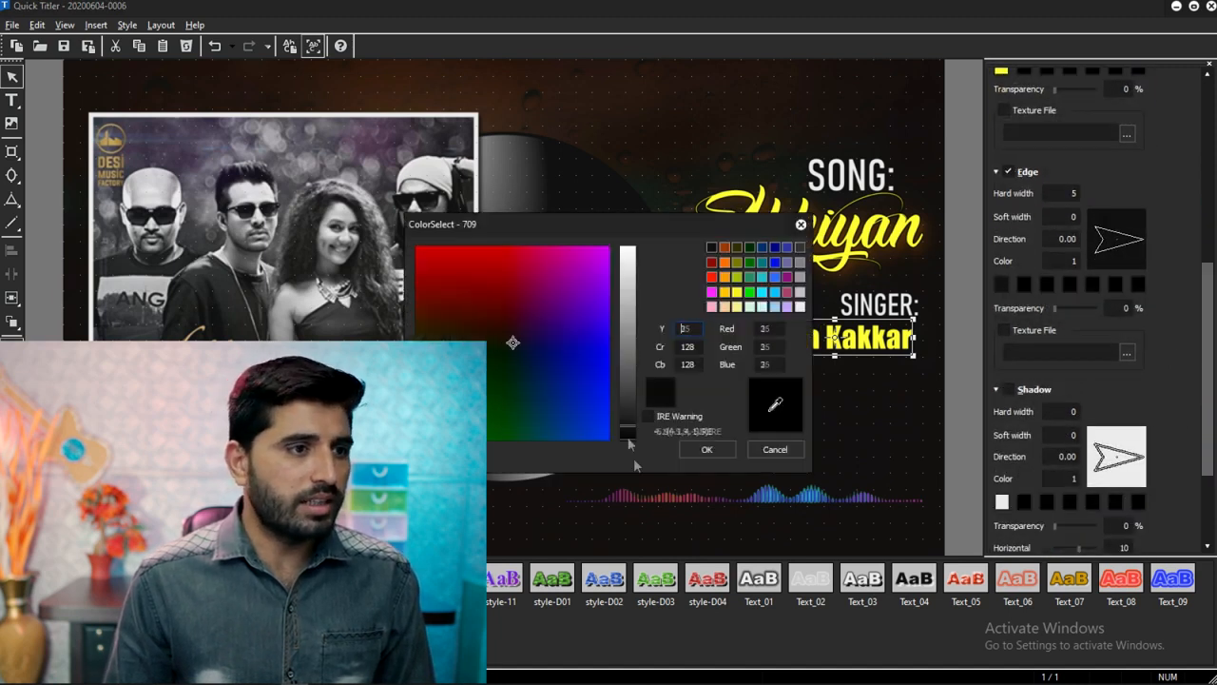
click(706, 448)
text(2)
Enable a shadow on the "Neha Kakkar" text and color it dark yellow
scroll(1129, 394, down, 3)
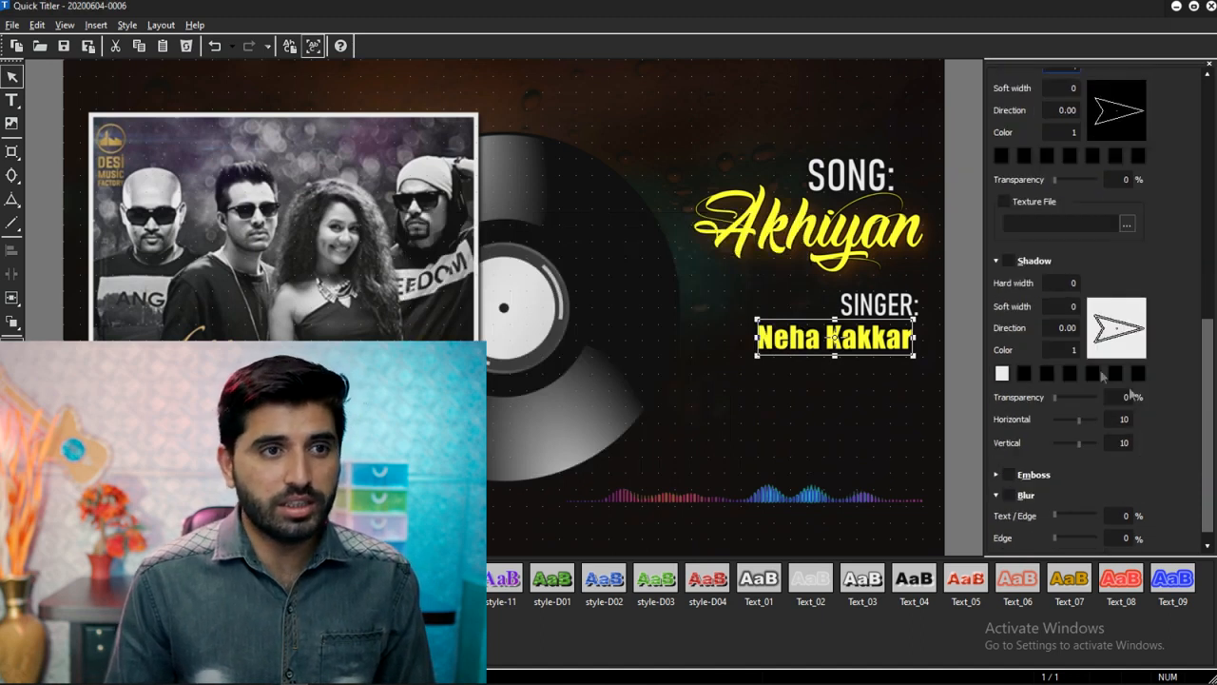
click(1008, 262)
click(1002, 373)
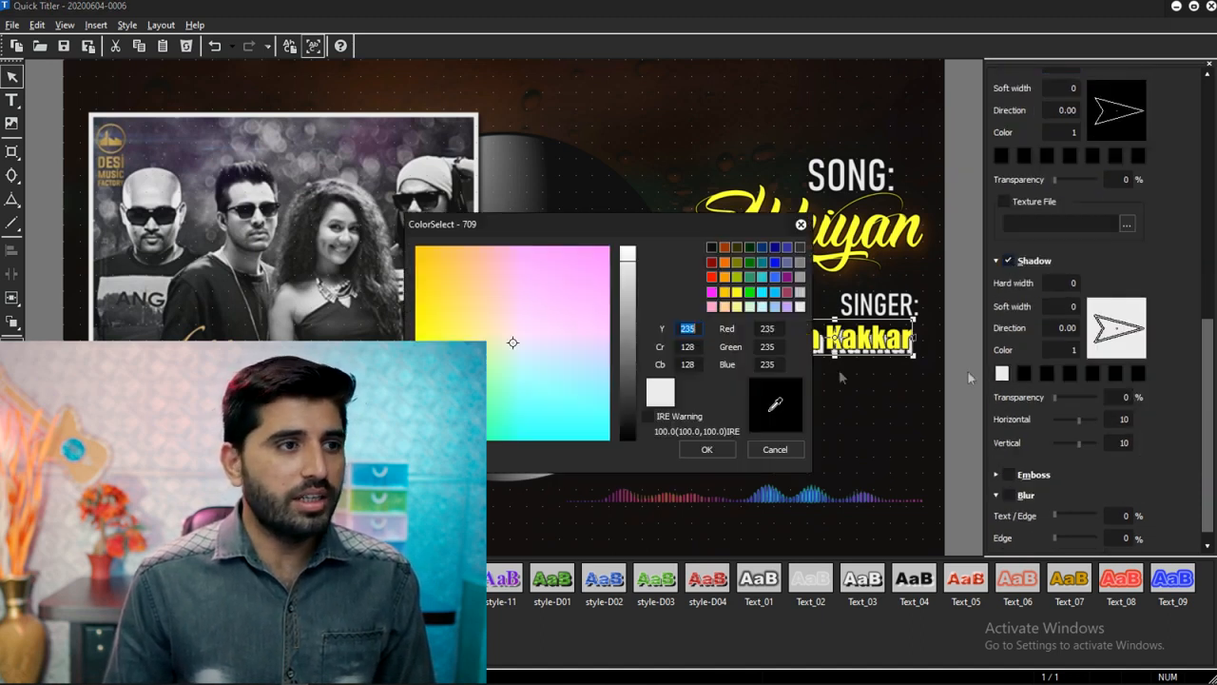
click(739, 297)
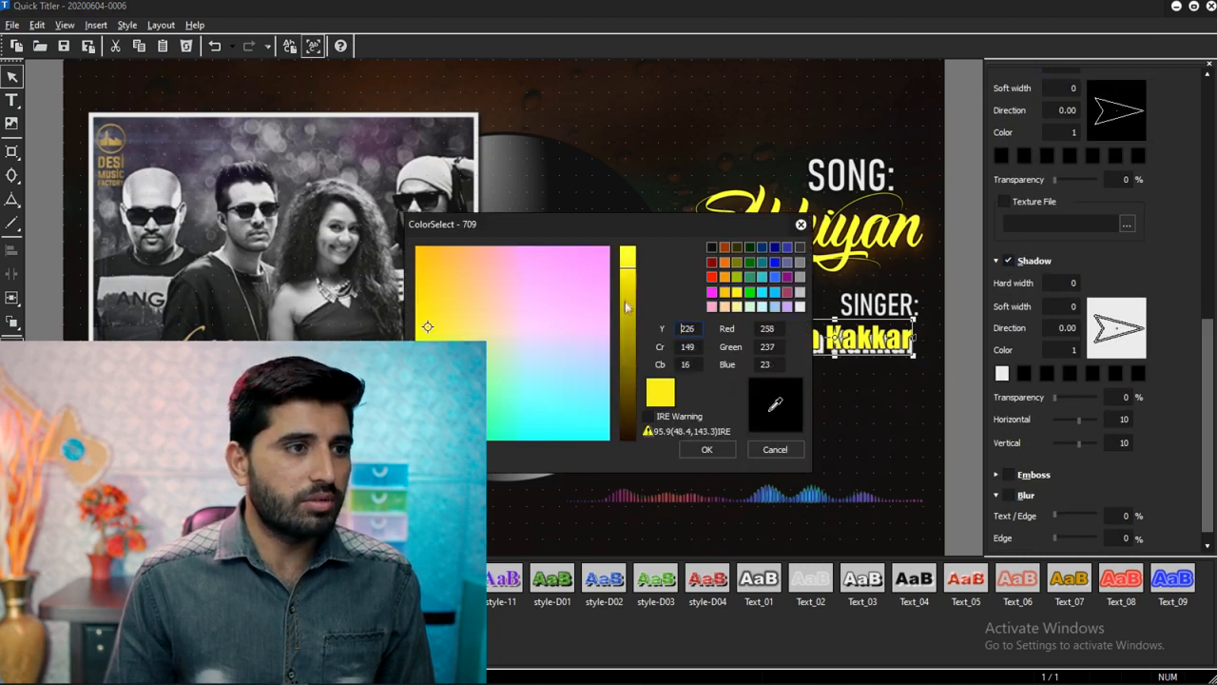
drag(629, 306, 638, 370)
click(708, 450)
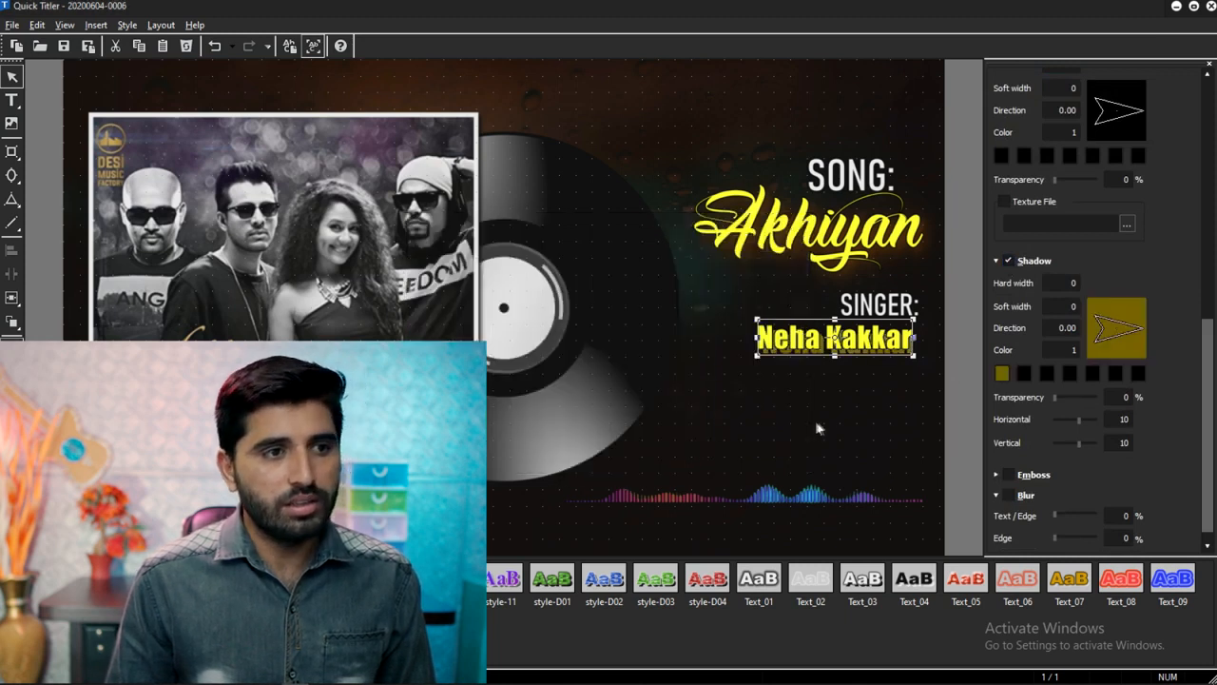
Enable blur on the "Neha Kakkar" text with shadow blur at 76% and save the title as a new file
scroll(1046, 456, down, 1)
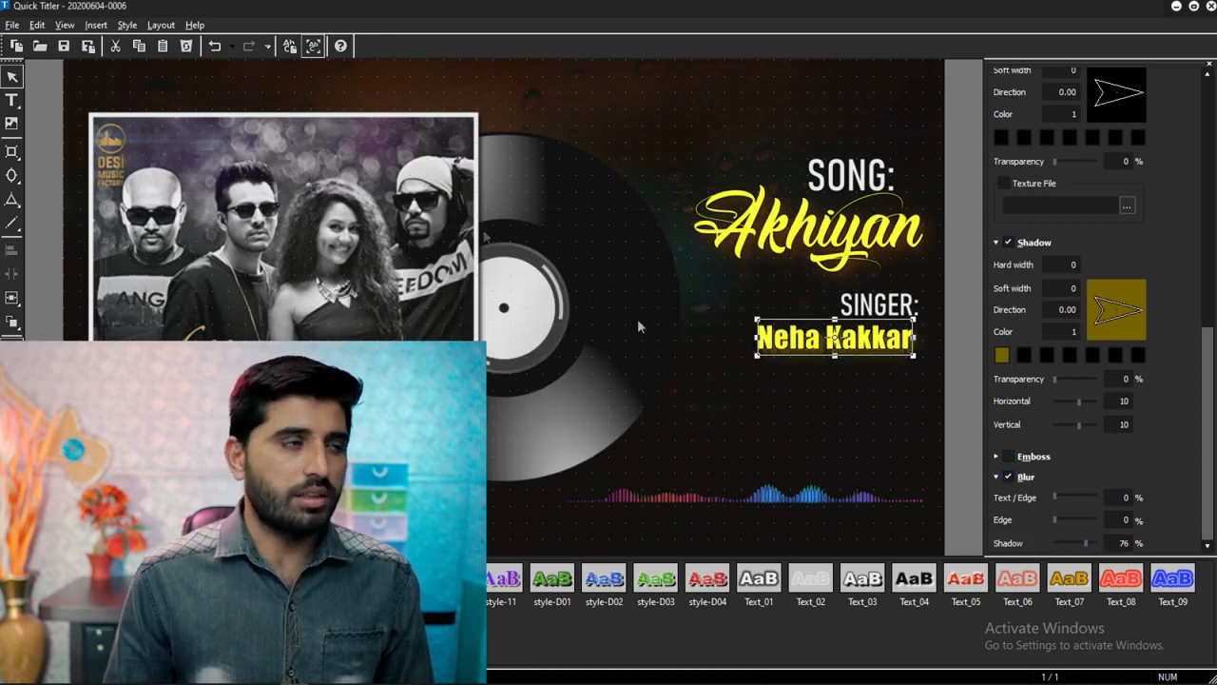
click(88, 46)
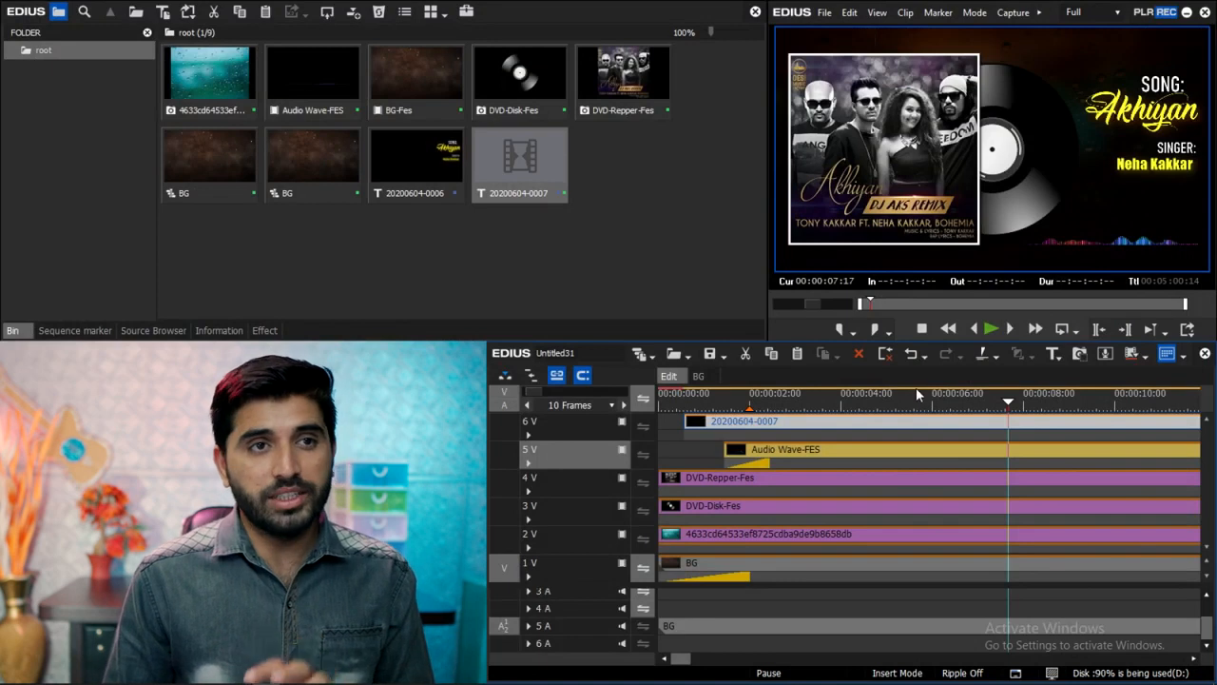
Play the sequence from the beginning to check the new title, and save the project
key(Home)
key(space)
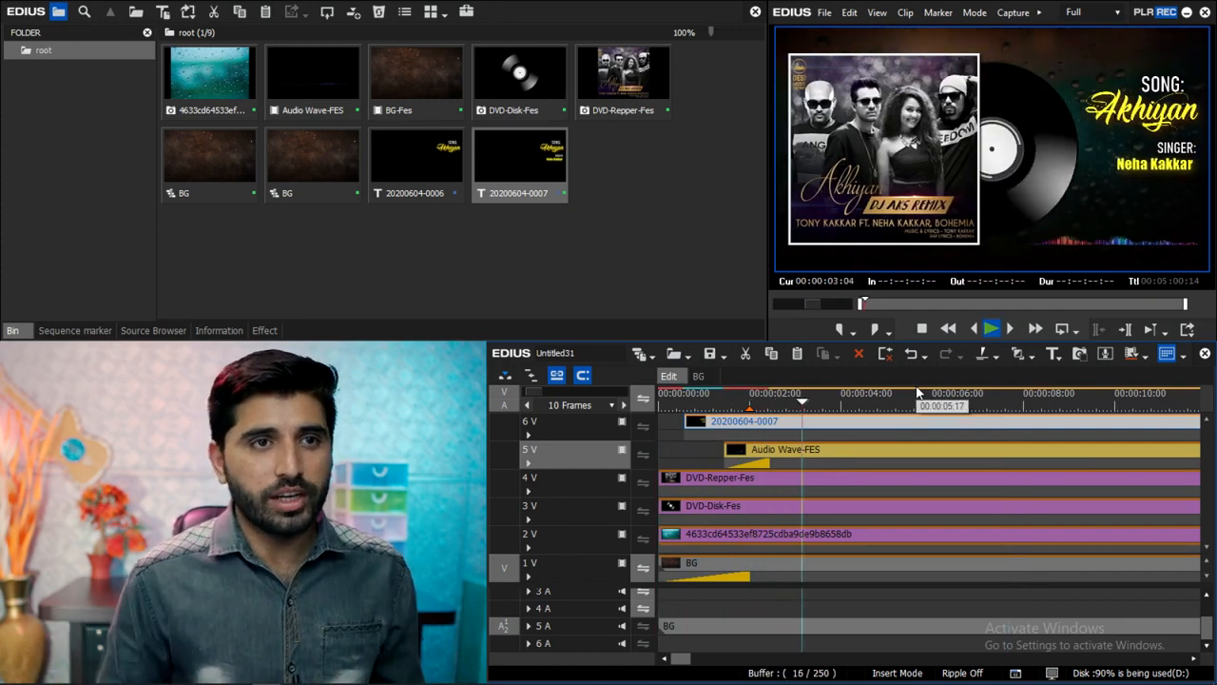
scroll(1010, 426, down, 4)
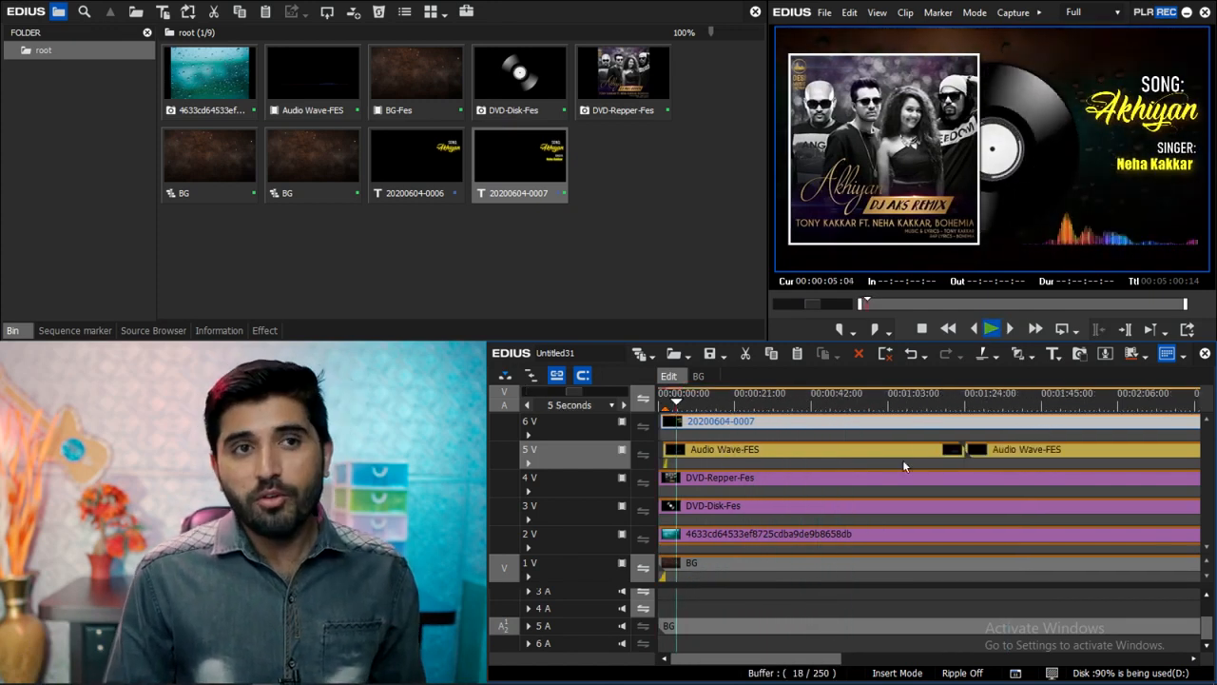
scroll(893, 460, down, 2)
key(ctrl+s)
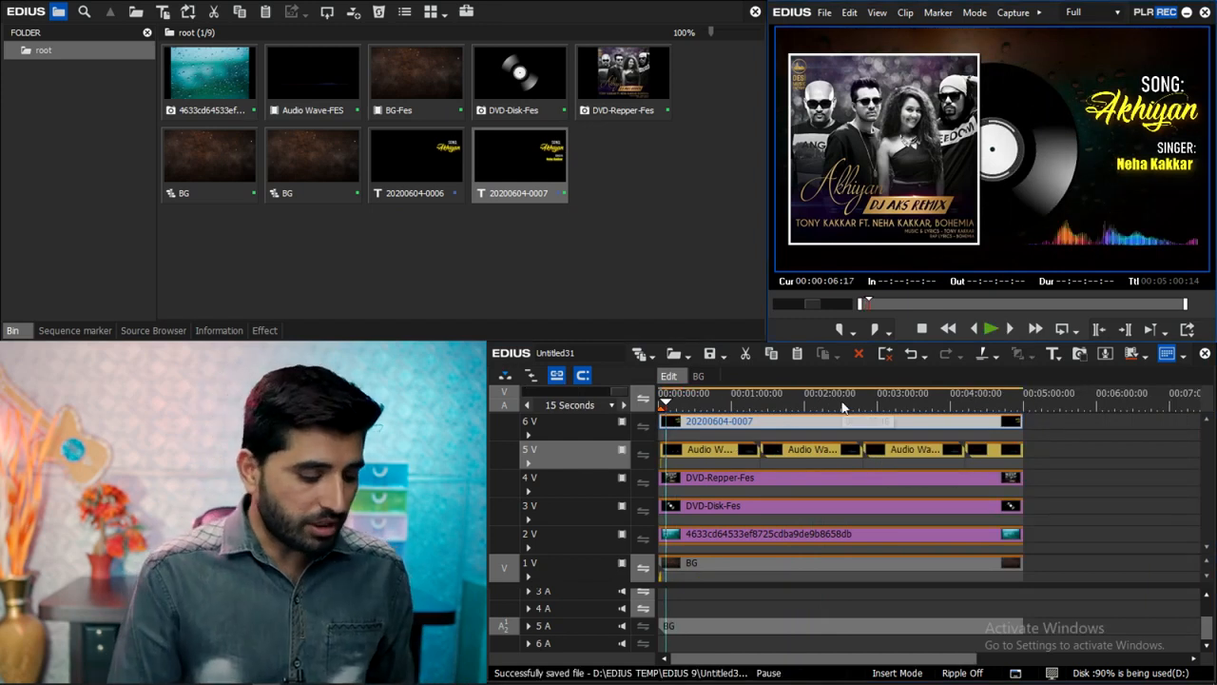
Create a new sequence and name it "Audio"
key(ctrl+shift+n)
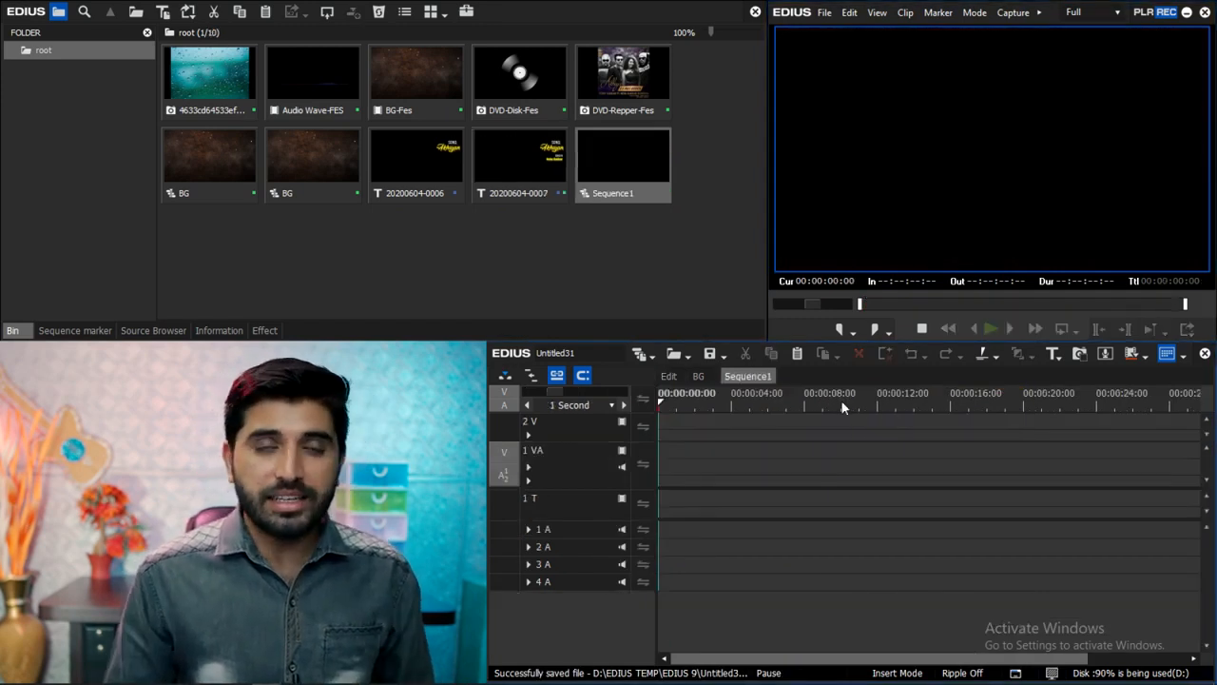
right_click(760, 379)
click(785, 421)
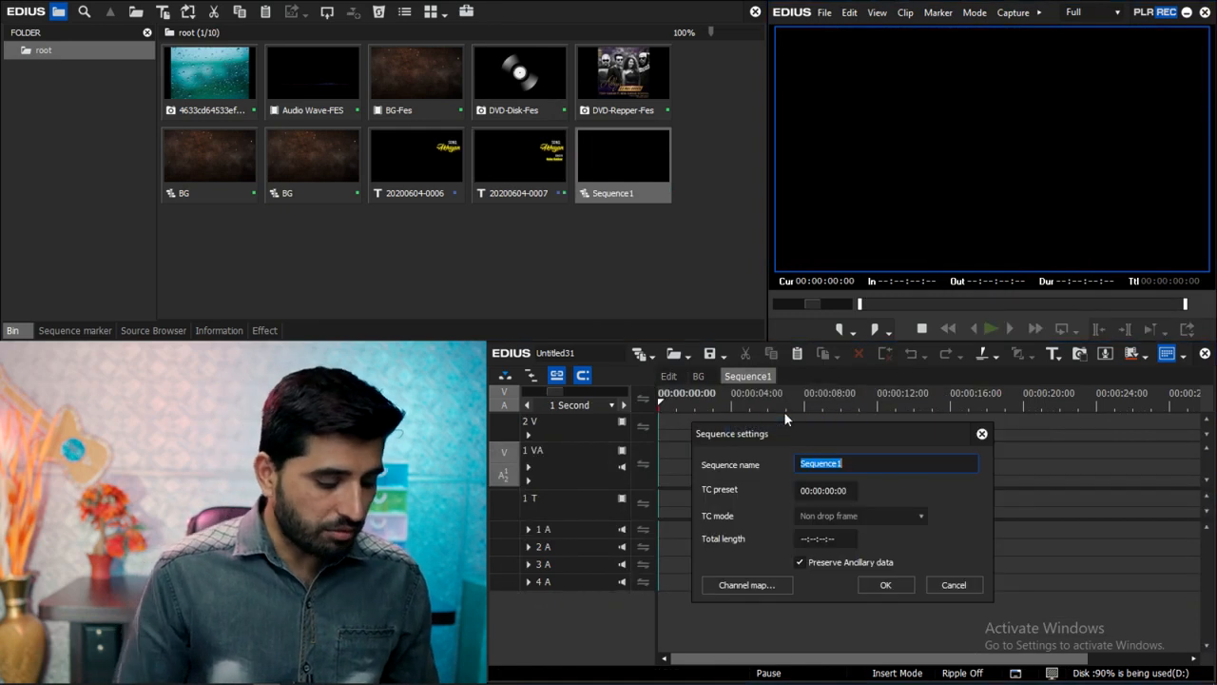
text(Audio)
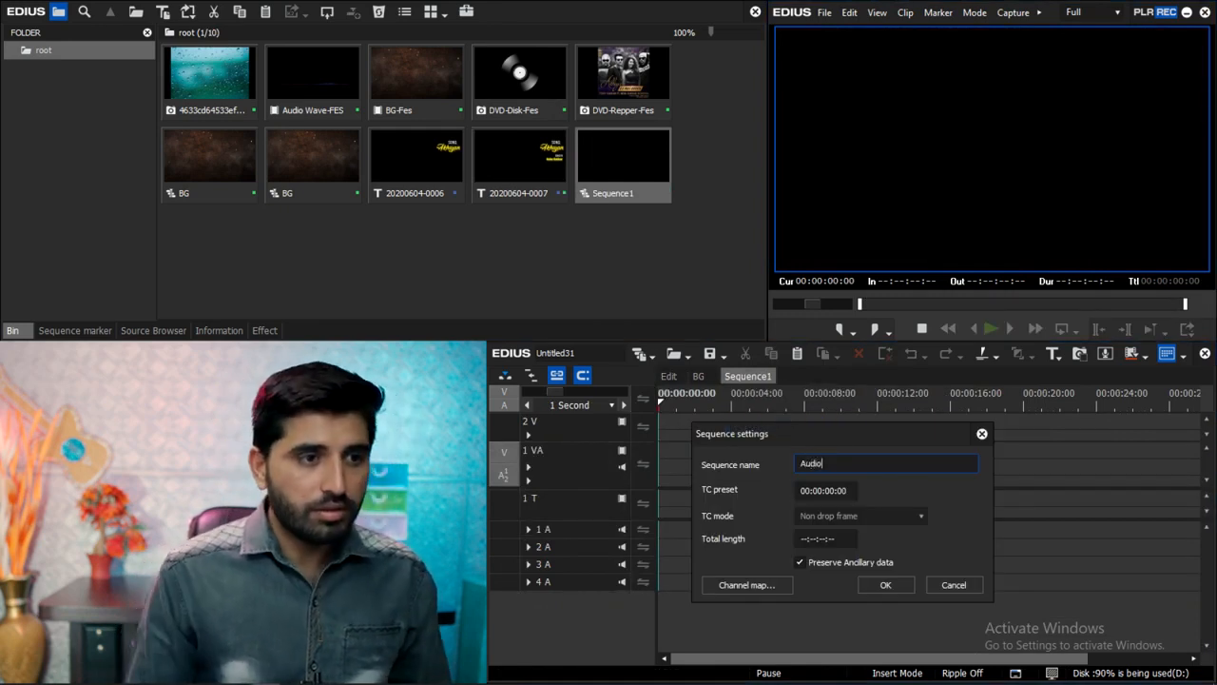
key(Return)
Import the "Ya Habbi" song file into the bin
double_click(427, 230)
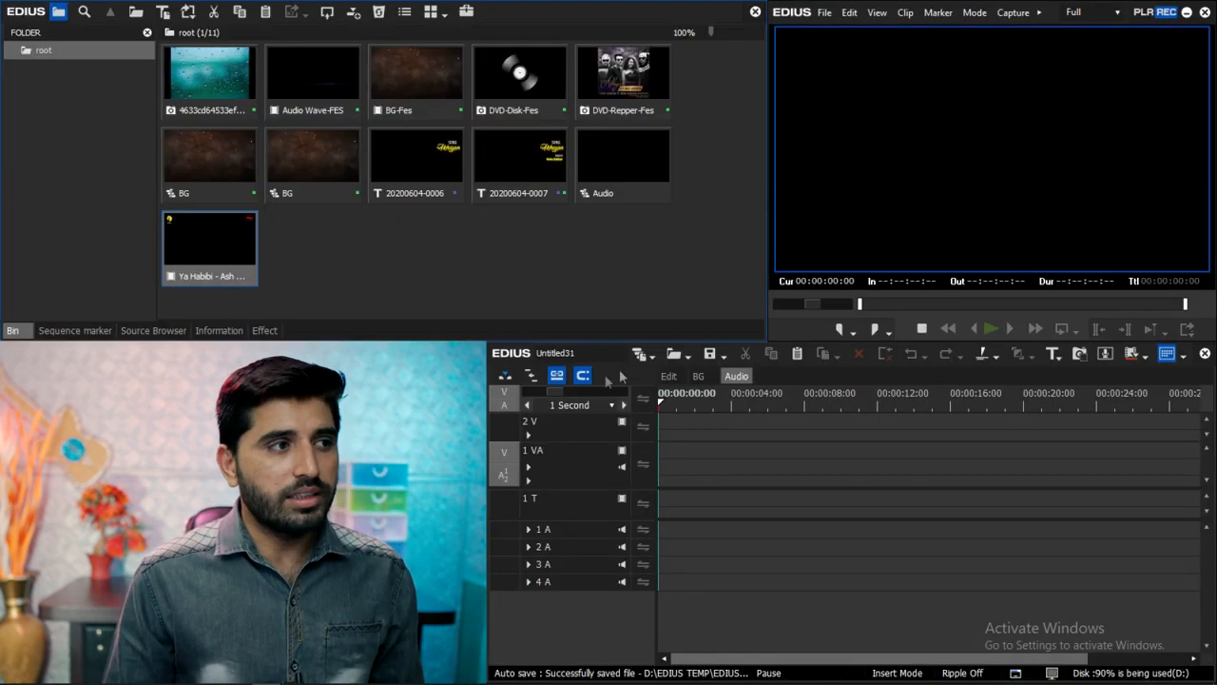
Place the "Ya Habbi" song clip on track 1 VA at the very start of the Audio sequence
drag(209, 245, 965, 514)
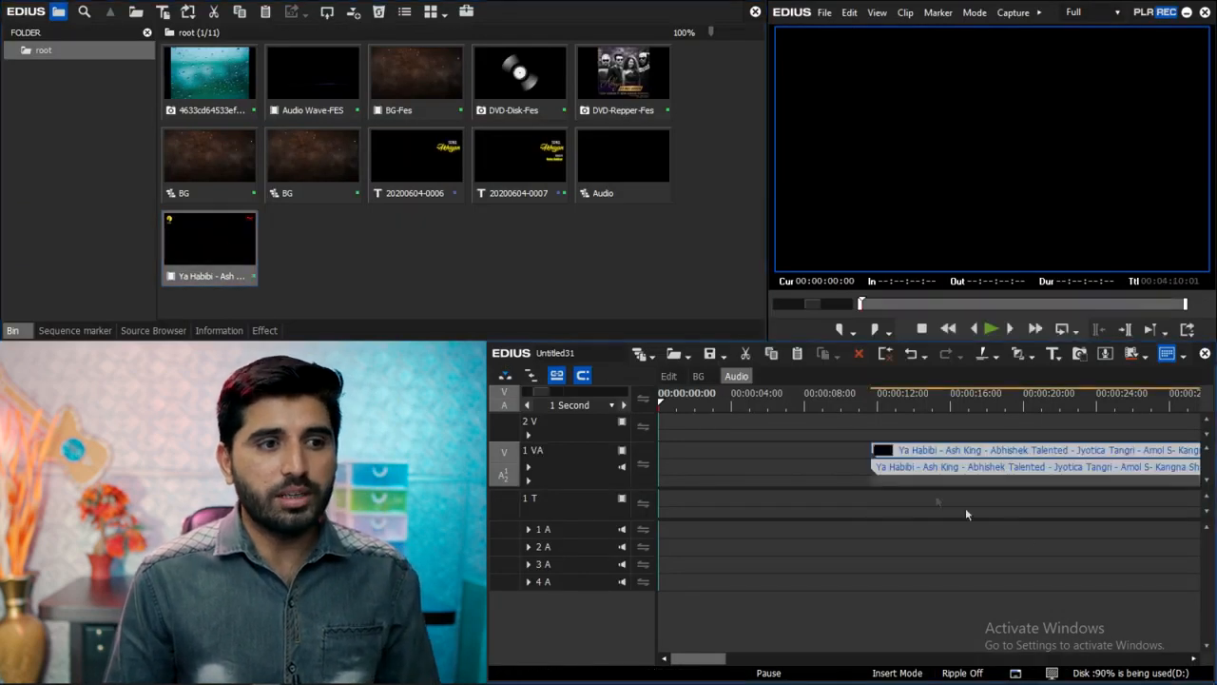
drag(930, 456, 715, 454)
click(726, 436)
scroll(903, 523, down, 4)
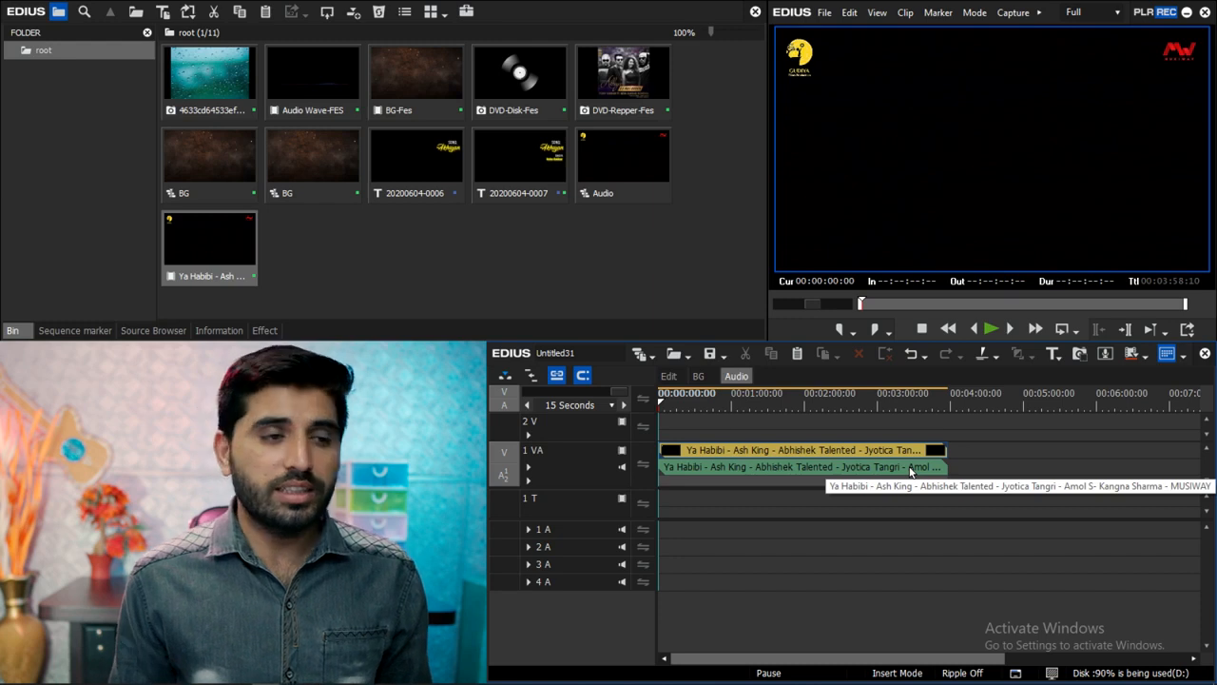
Check the song clip at 00:02:15:00 and around 00:01:18, toggling the audio mute of track 1 VA
click(823, 407)
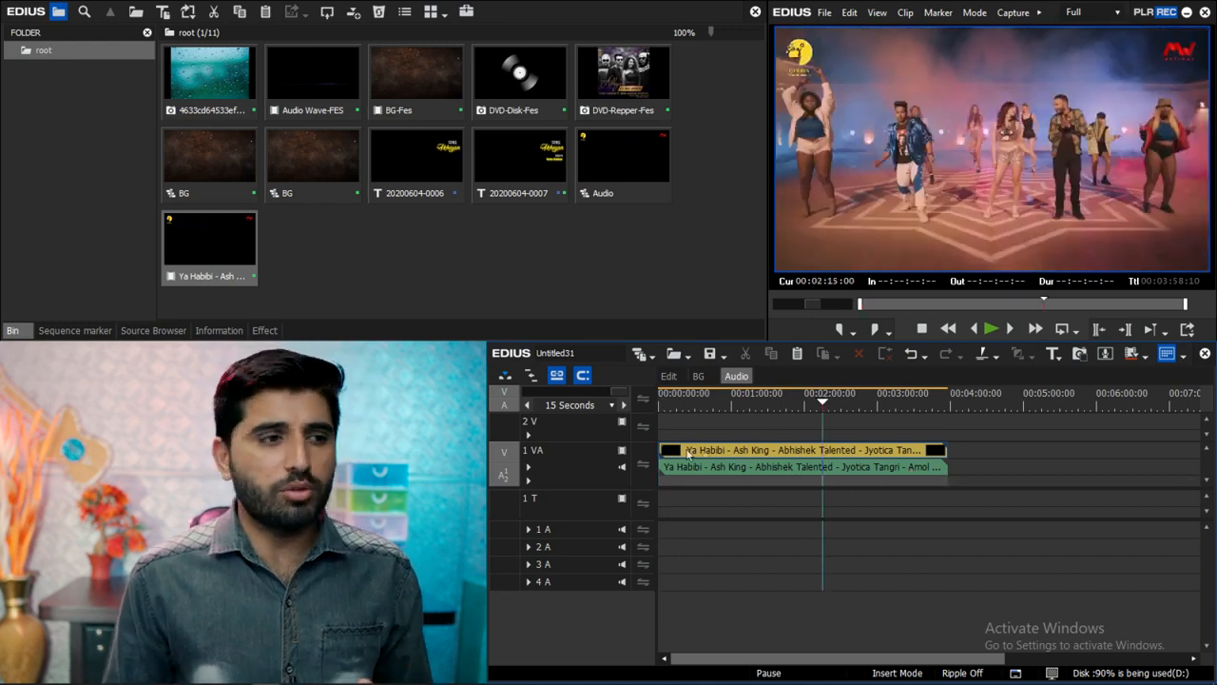
click(623, 465)
drag(823, 403, 754, 409)
click(622, 467)
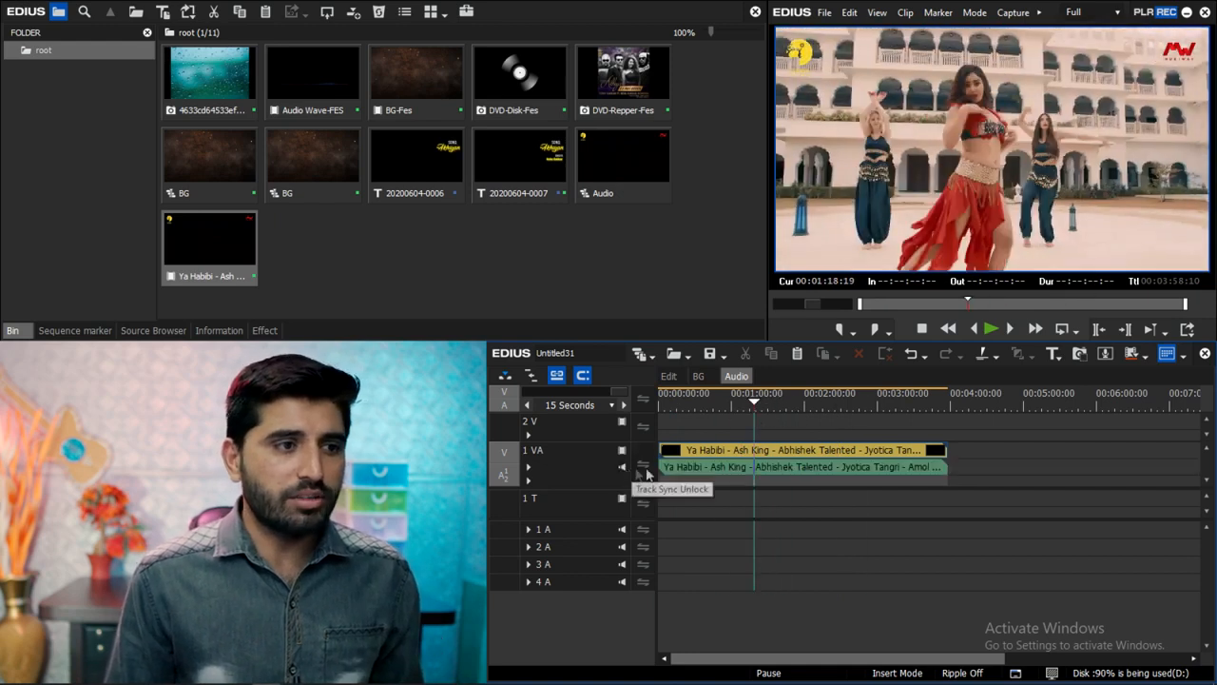
Add the Audio sequence to the bin and place it on track 1 V of the Edit sequence, past the existing clips
right_click(734, 378)
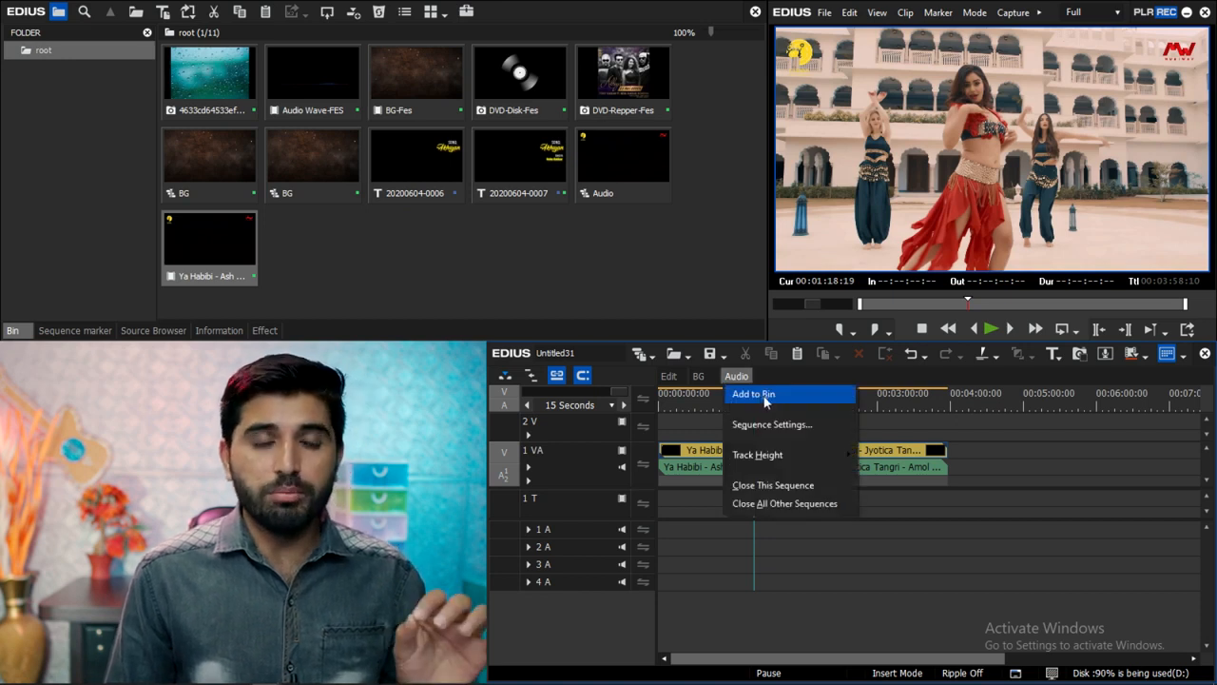
click(765, 396)
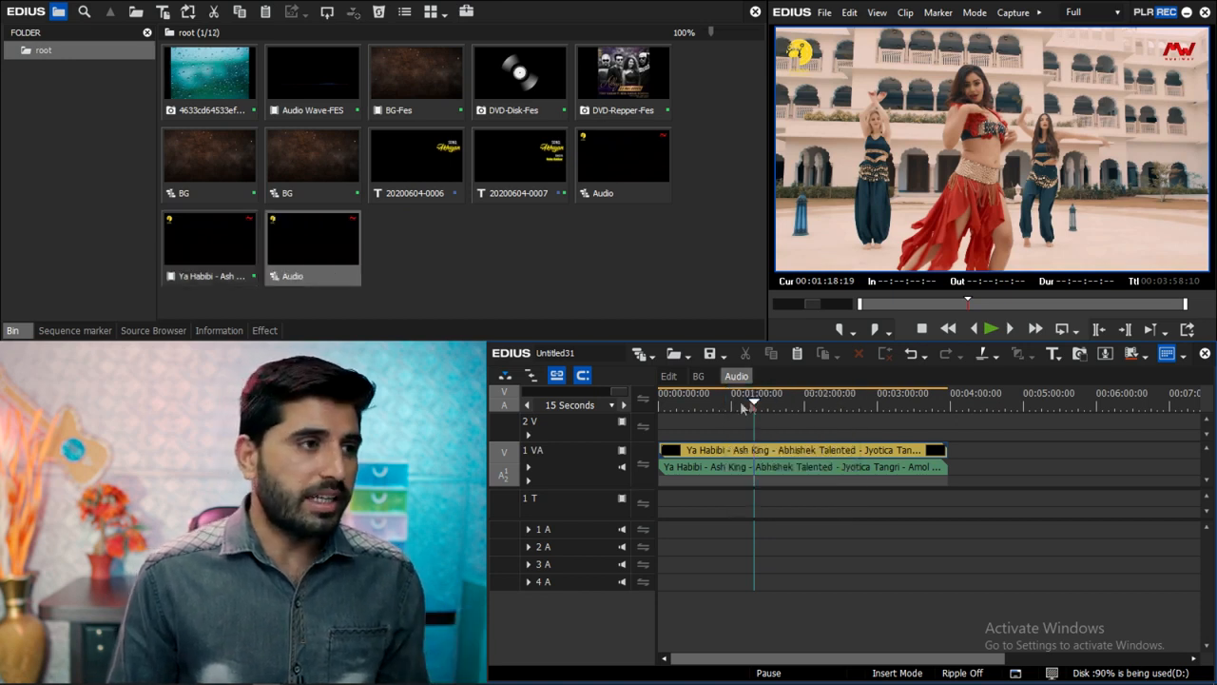
click(672, 376)
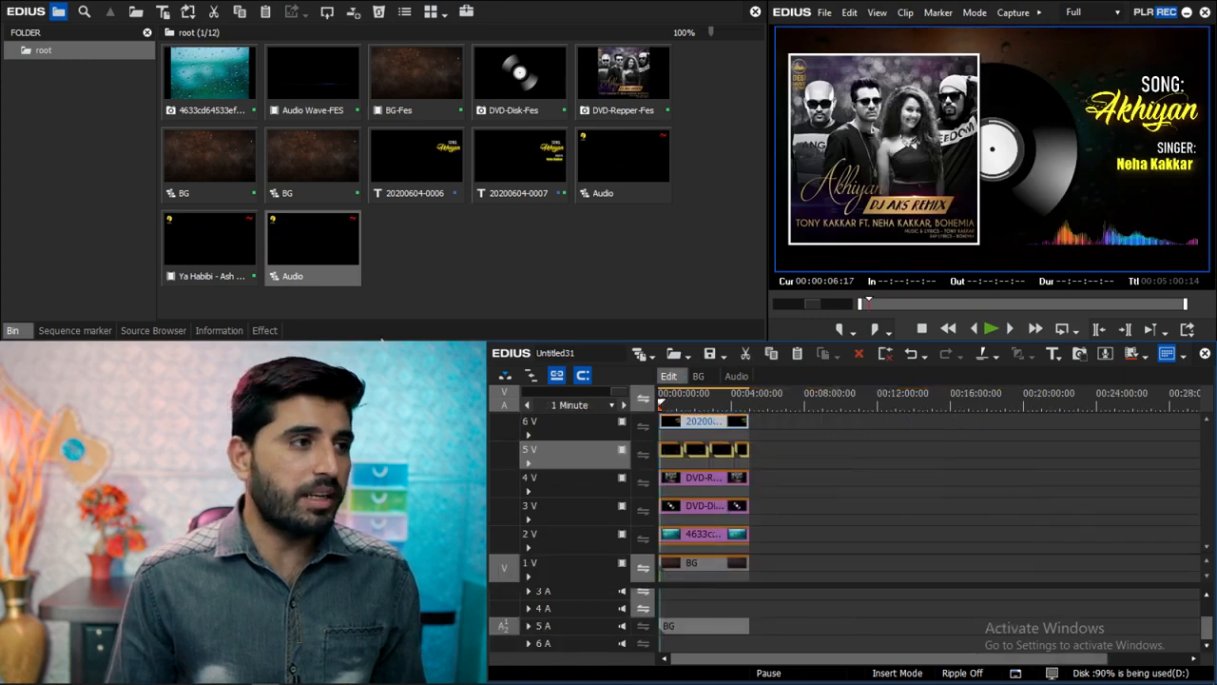
drag(864, 468, 836, 568)
Ungroup the placed Audio clip in the Edit sequence and delete its video part
right_click(867, 567)
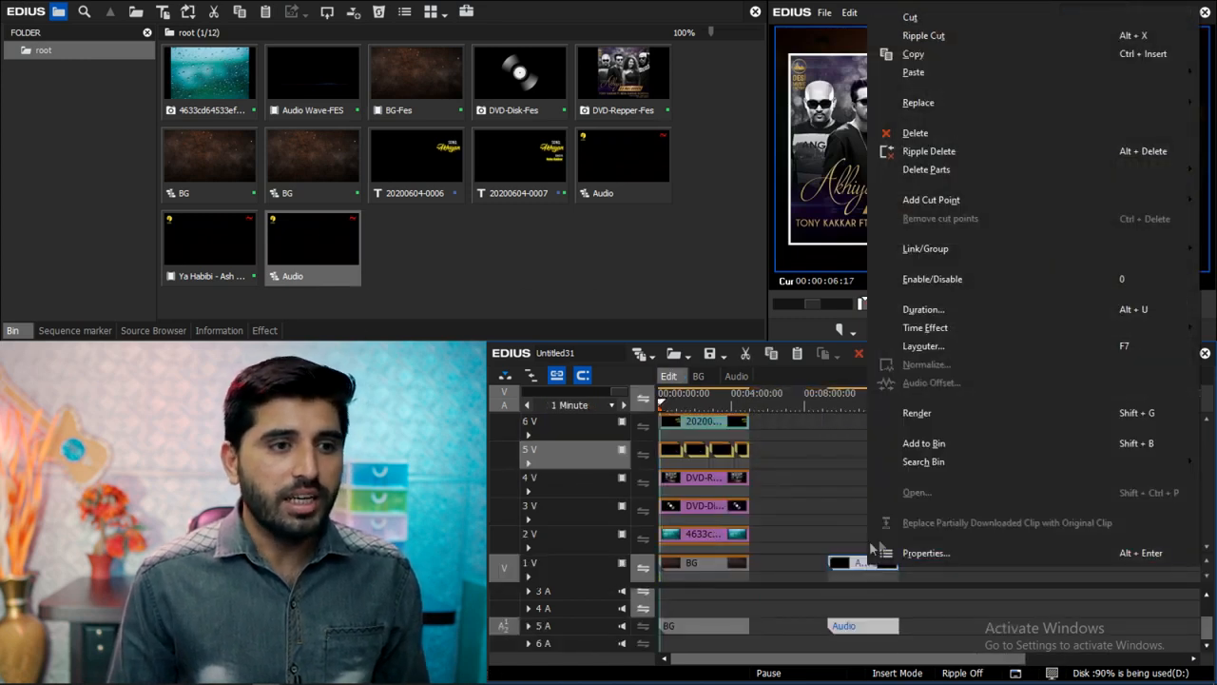
mouse_move(952, 247)
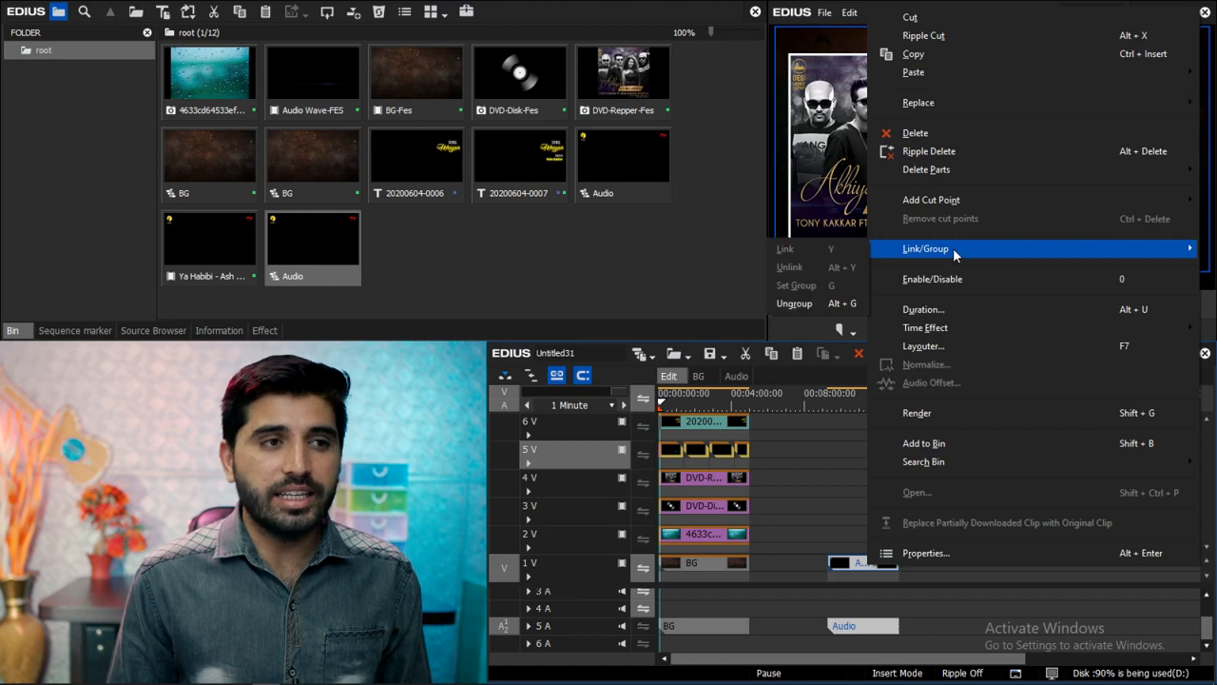
click(818, 304)
key(Delete)
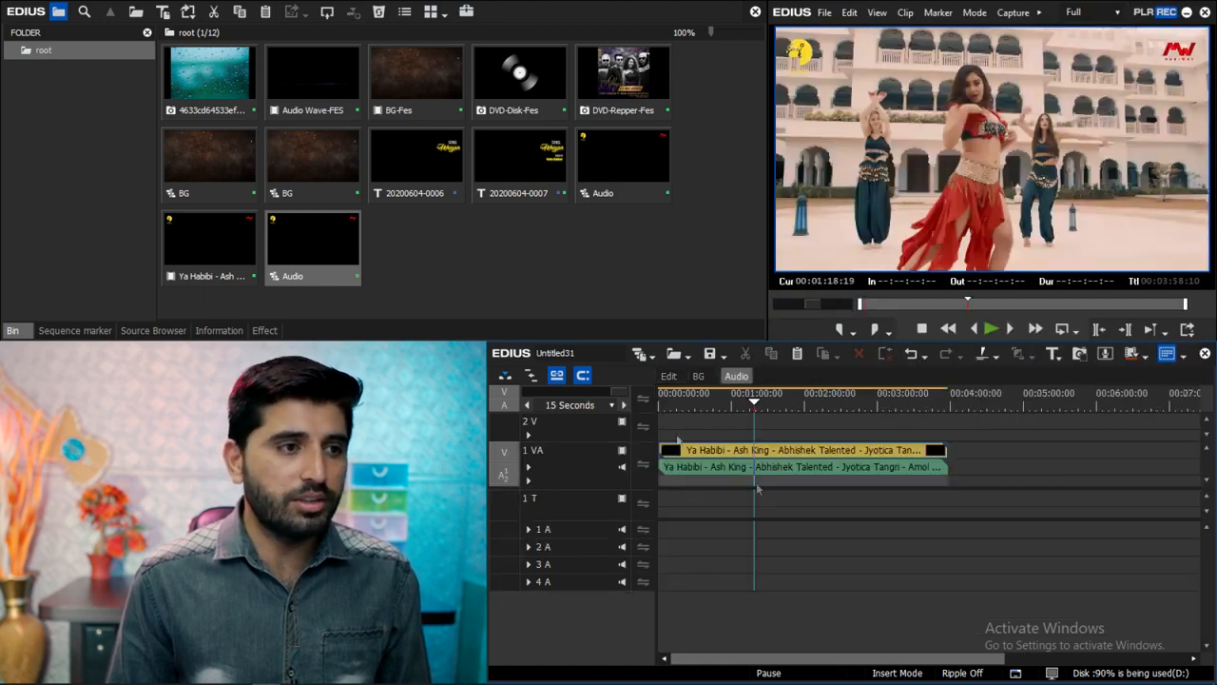
Move the Audio clip in the Edit sequence to track 1 A and close the gap before it to start at 00:00:00:00
click(672, 376)
drag(854, 631, 854, 598)
drag(1209, 639, 1209, 606)
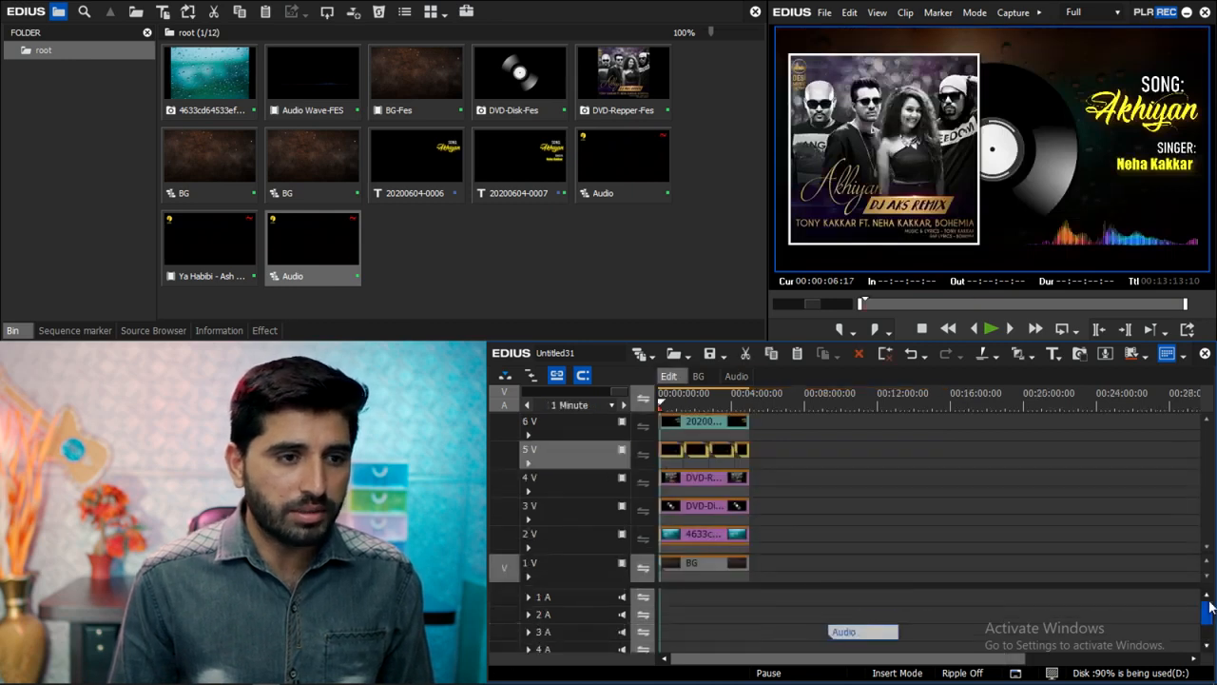
drag(876, 637, 862, 601)
key(BackSpace)
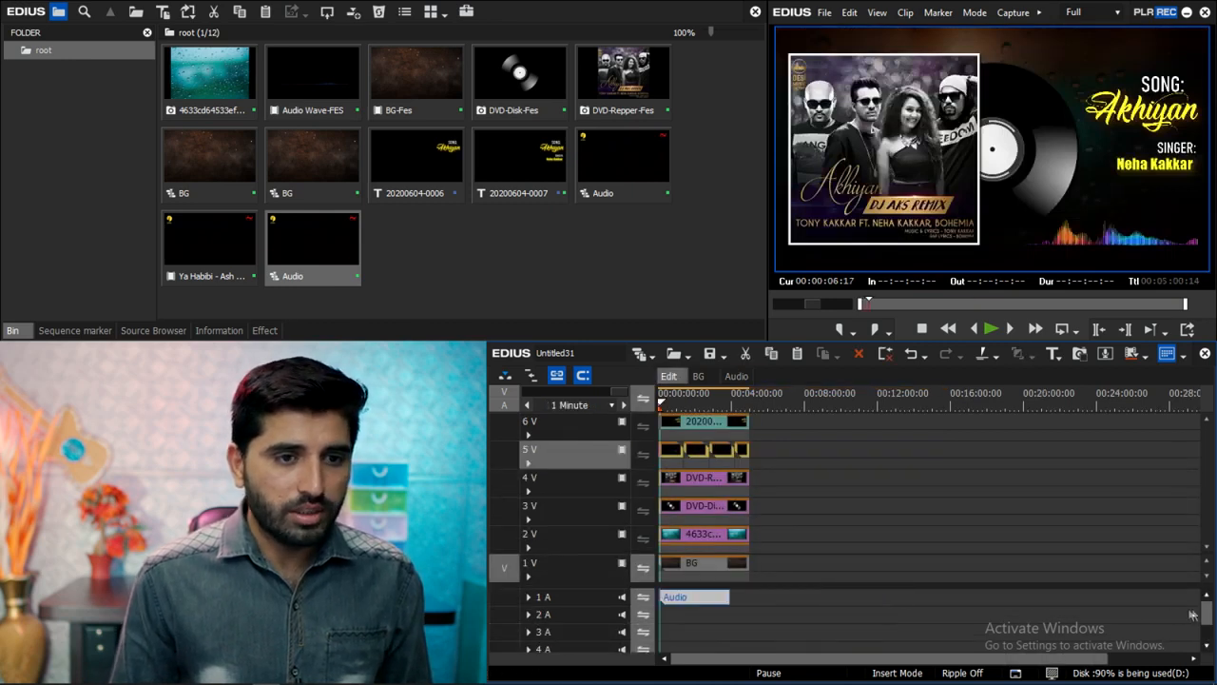
Delete the BG clip's audio from track 5 A and remove the empty audio tracks, keeping only track 1 A
scroll(1193, 614, down, 2)
click(692, 634)
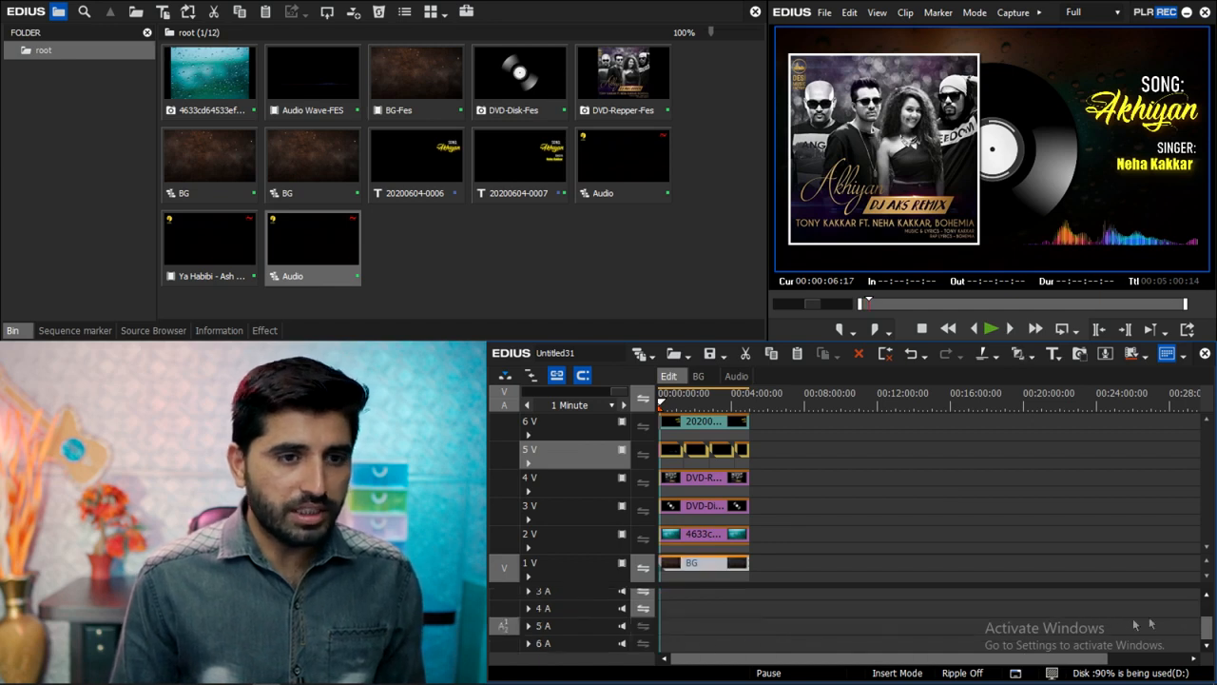
drag(562, 651, 570, 608)
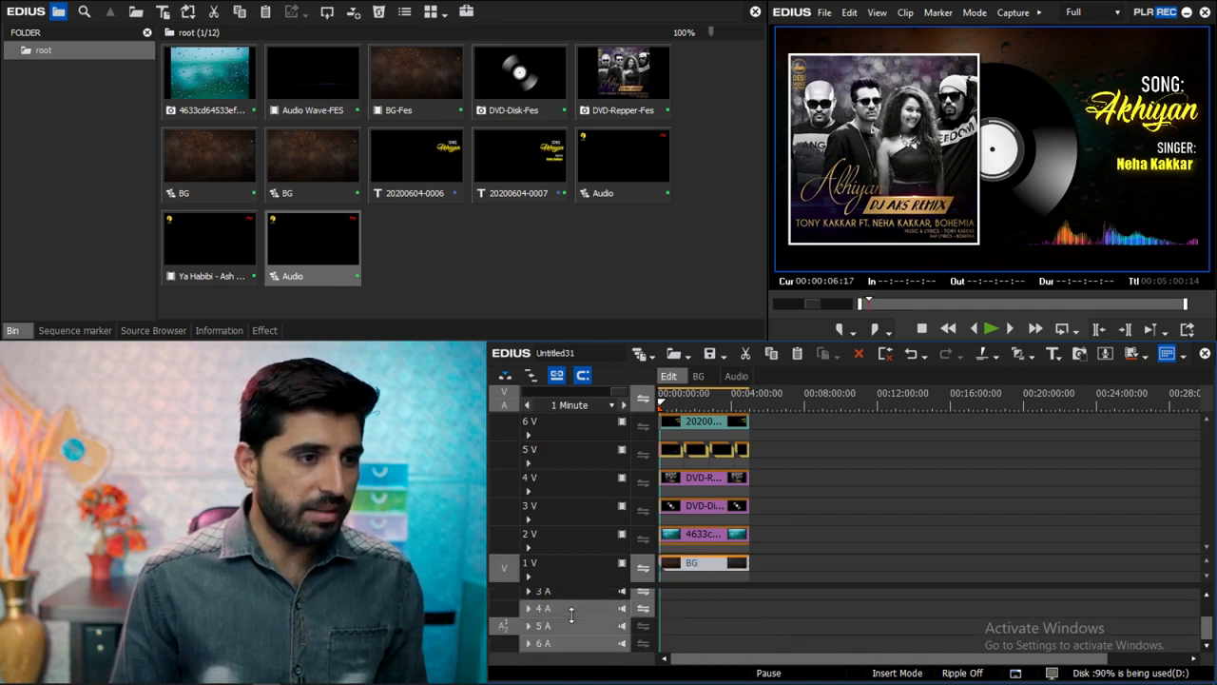
right_click(570, 609)
click(627, 572)
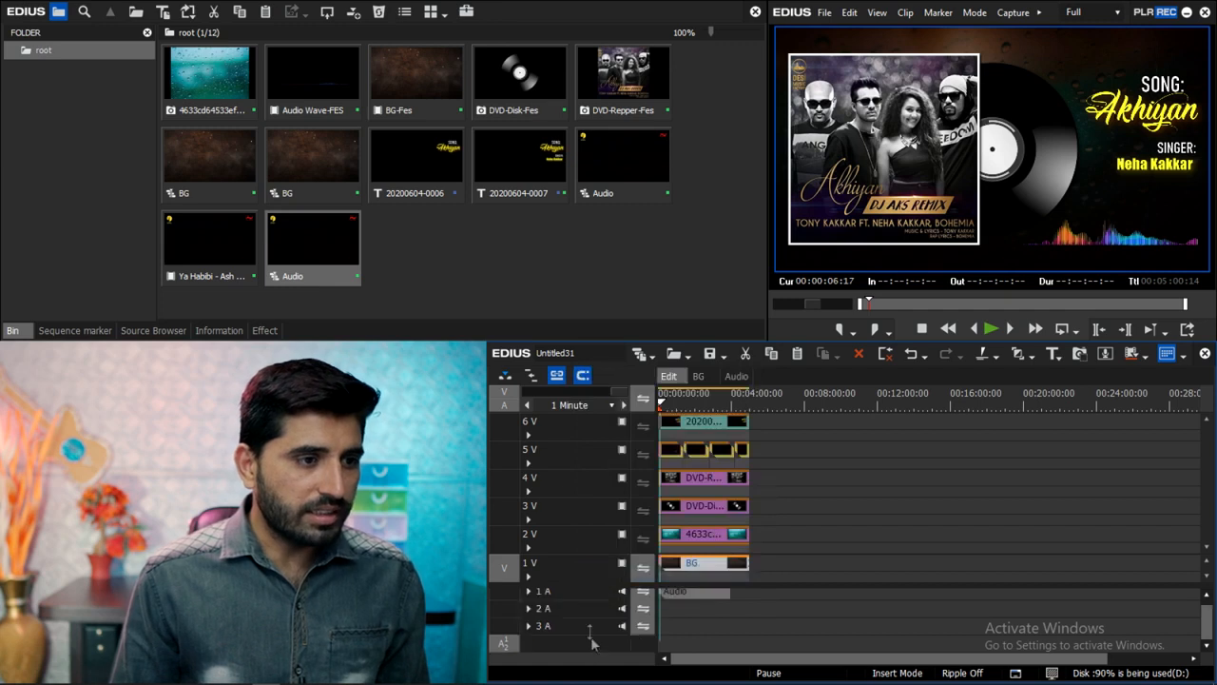
drag(590, 632, 593, 611)
right_click(593, 611)
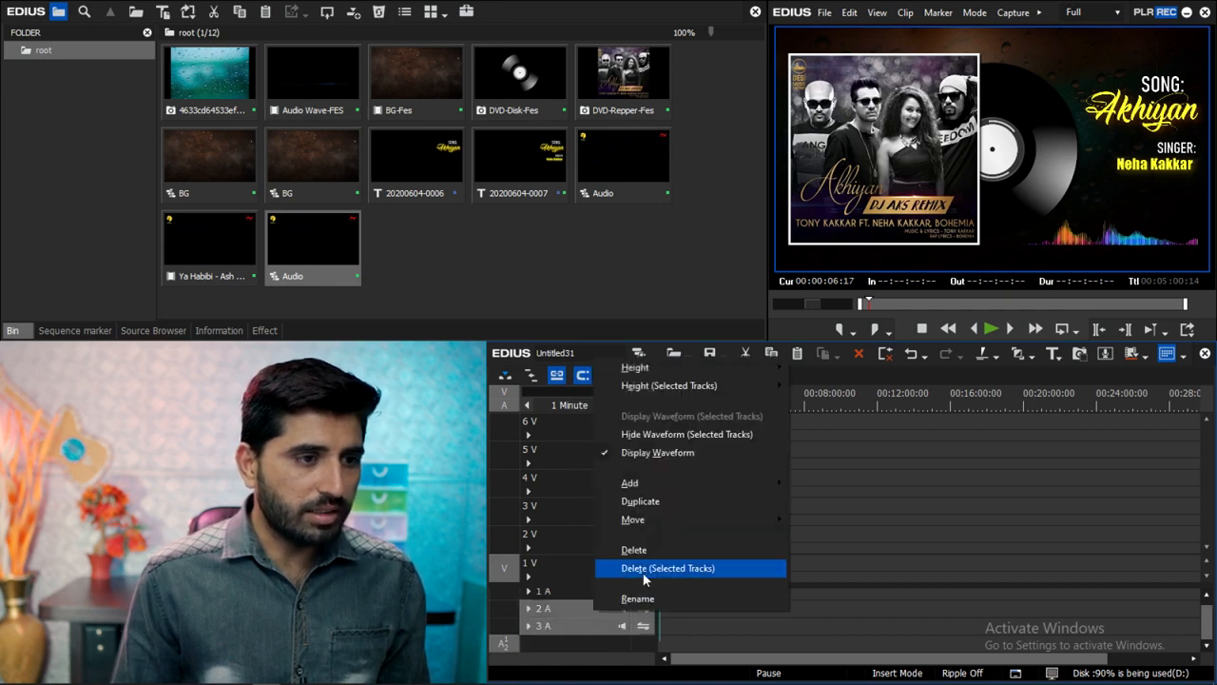
click(656, 569)
Fit the Edit sequence in the timeline, place the playhead at the end of the Audio clip and mute track 1 A
click(852, 547)
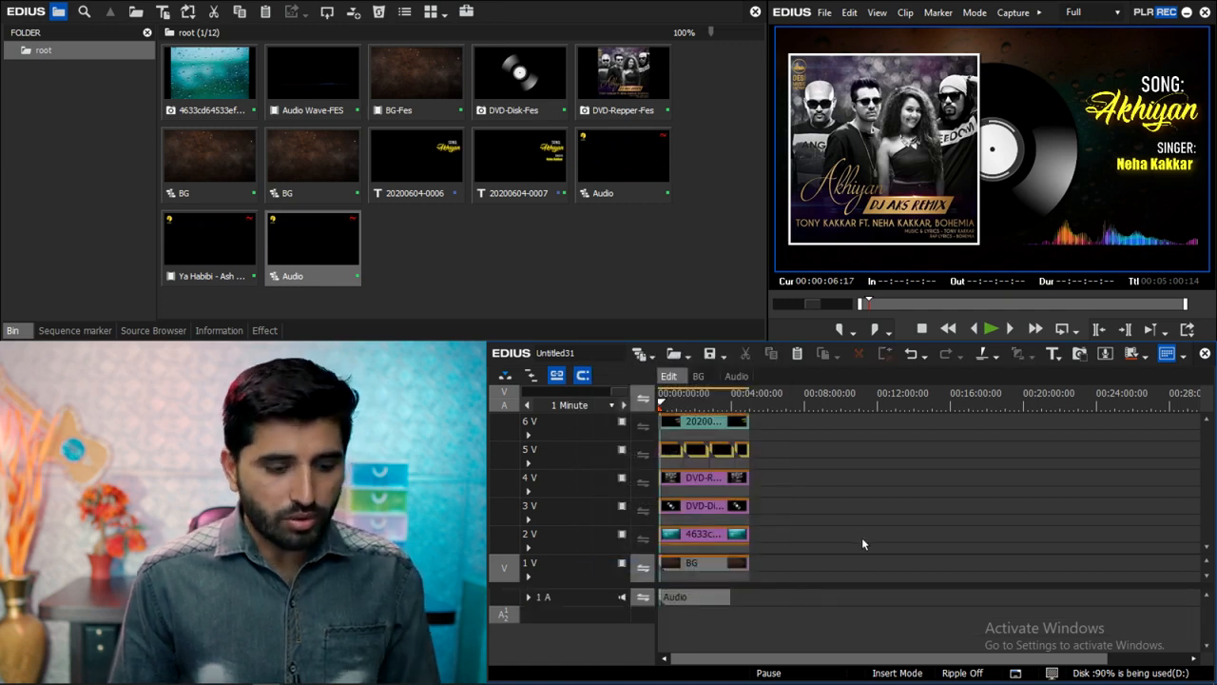
key(Home)
key(ctrl+0)
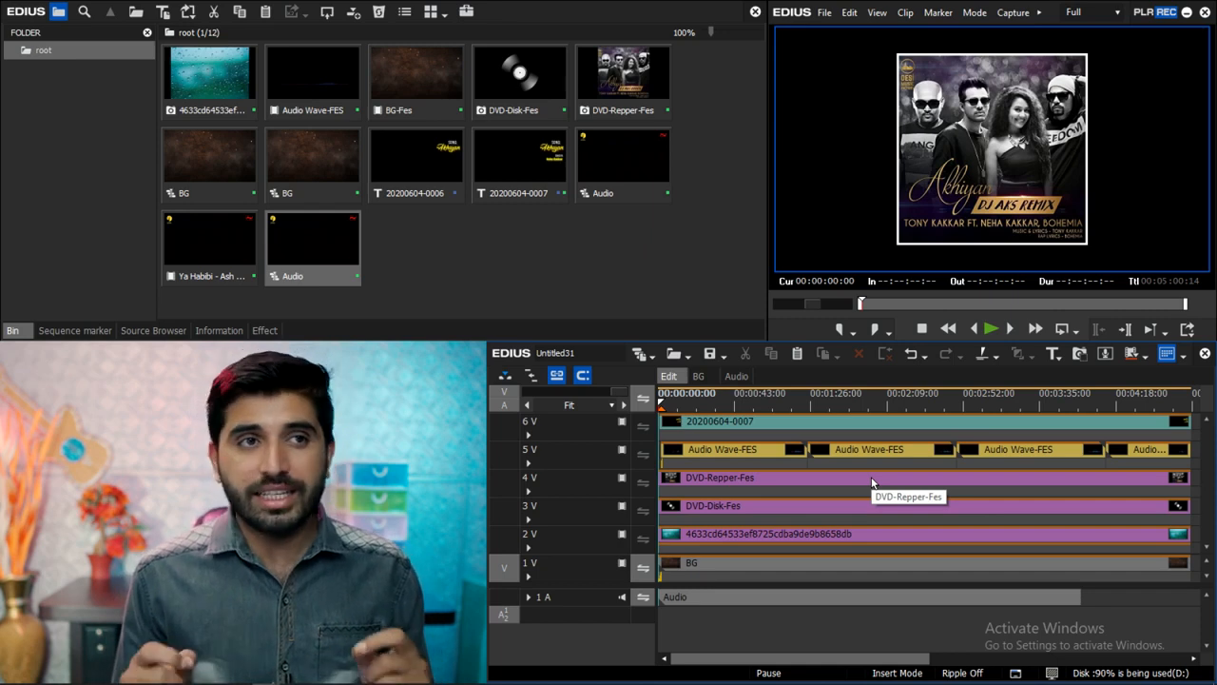
drag(1106, 404, 1081, 404)
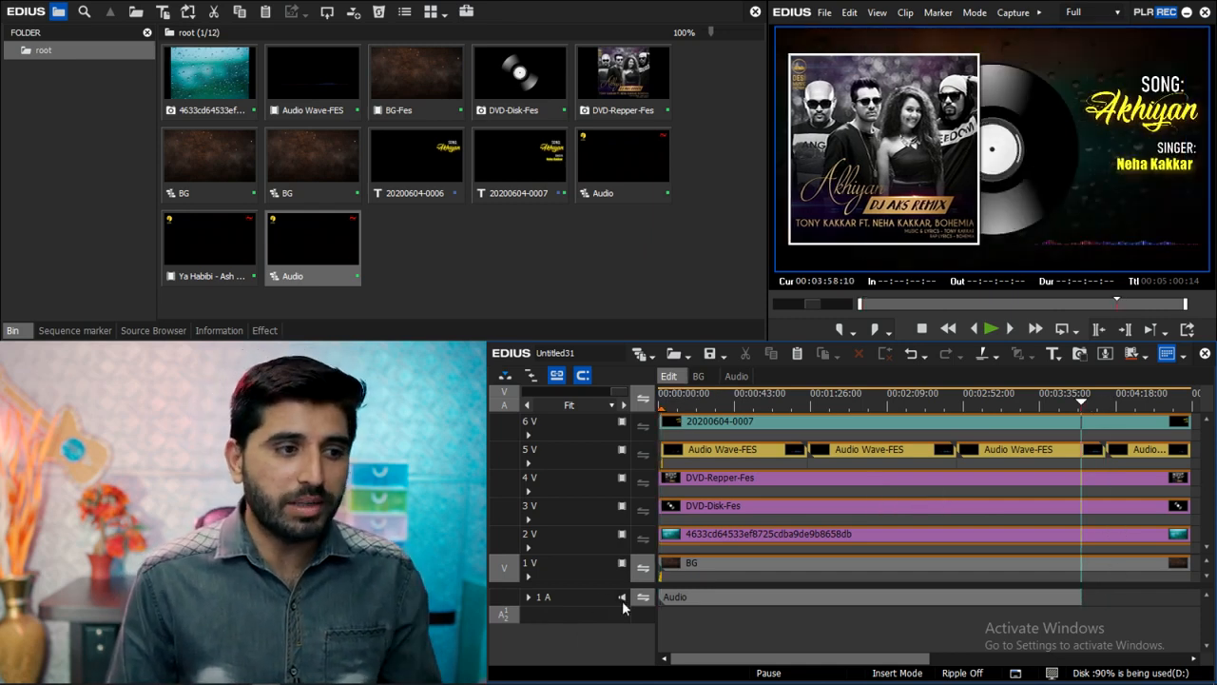
click(623, 599)
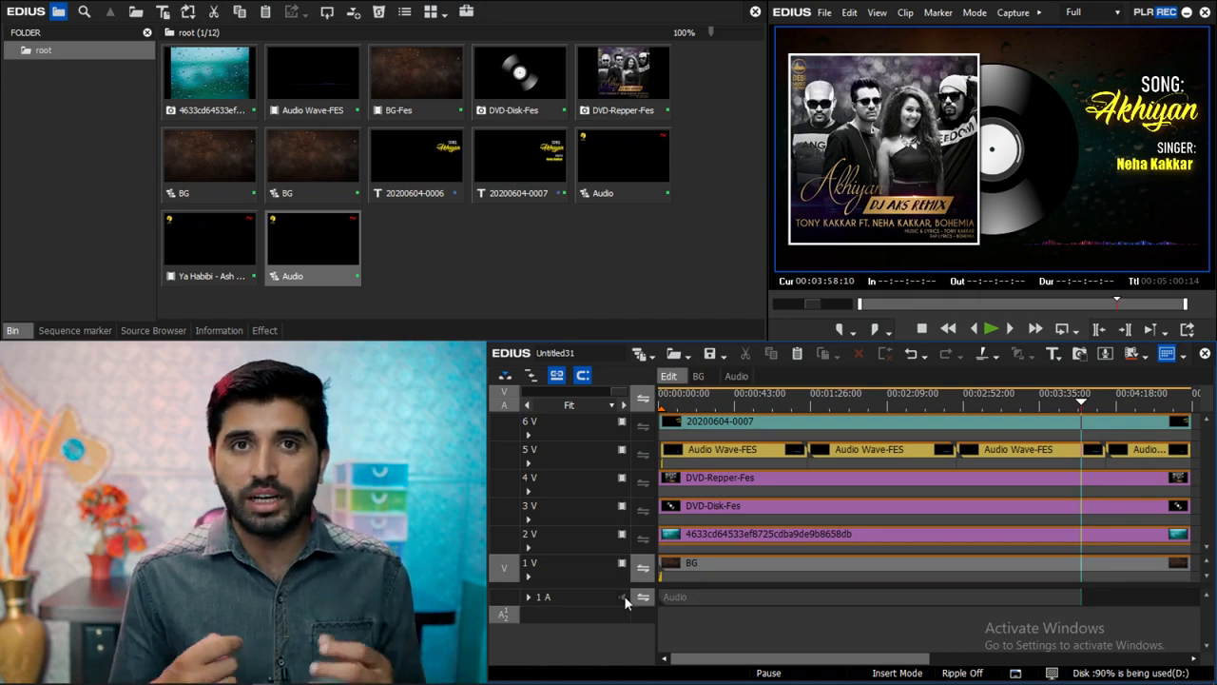
Cut the clips on tracks 1 V to 6 V at 00:03:58:10, delete the parts after it and play from the beginning
scroll(940, 641, up, 2)
mouse_move(1081, 410)
mouse_down()
mouse_move(960, 411)
mouse_move(1083, 415)
mouse_up()
scroll(1116, 625, down, 3)
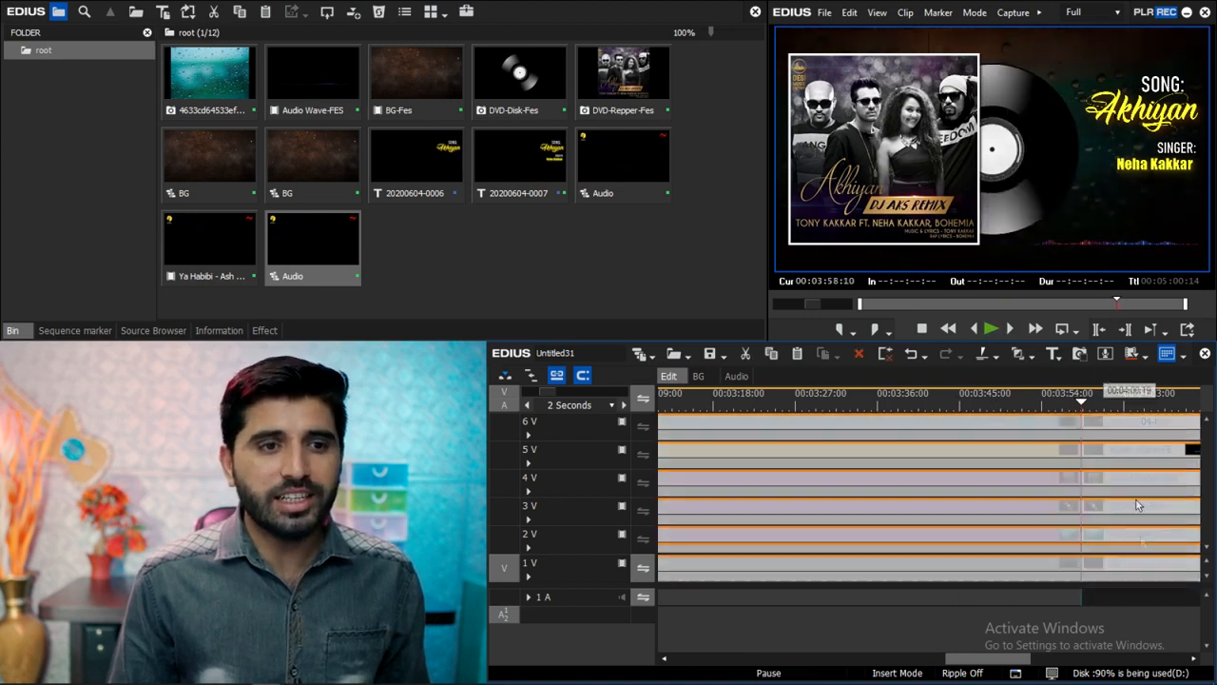
drag(955, 619, 806, 413)
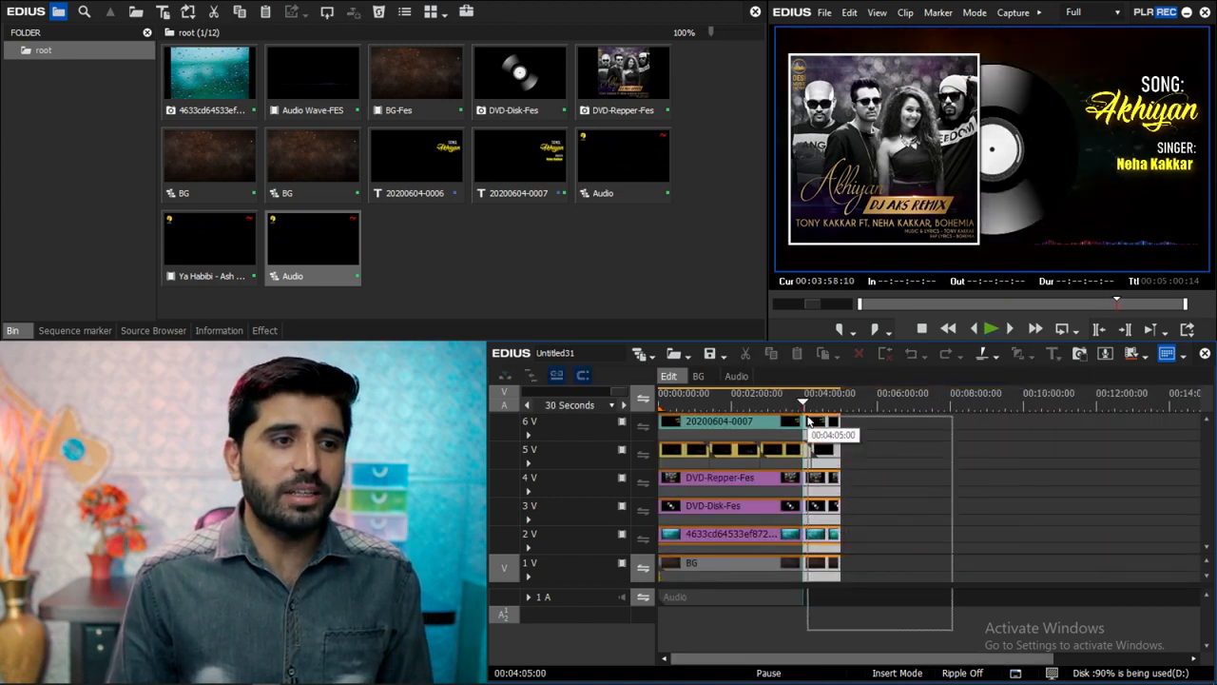
key(Delete)
key(Home)
key(ctrl+0)
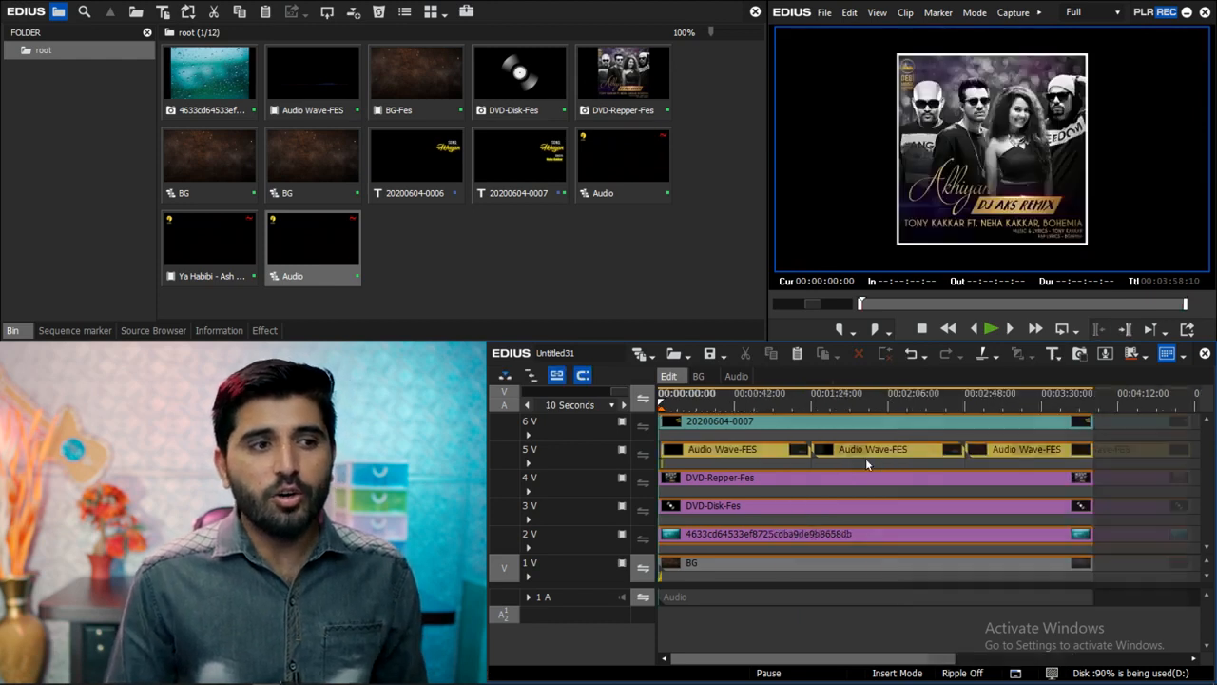
key(space)
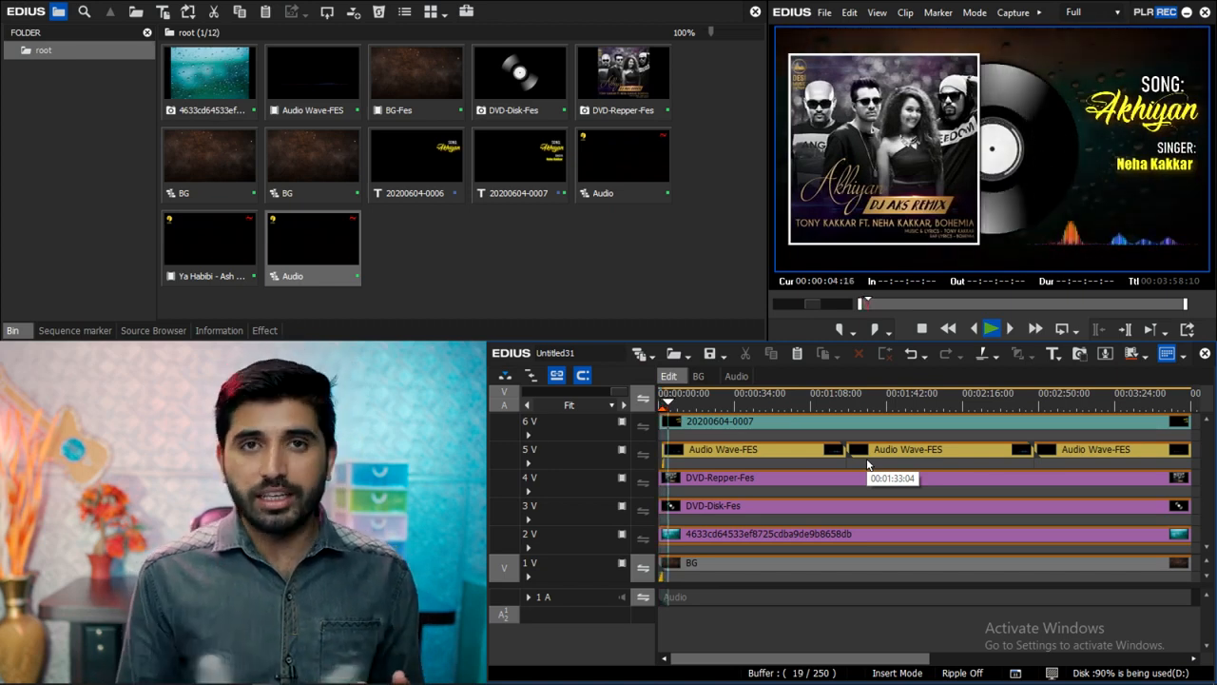
Undo the trimming of the video clips, delete the Audio clip from track 1 A and save the project
scroll(1065, 511, down, 2)
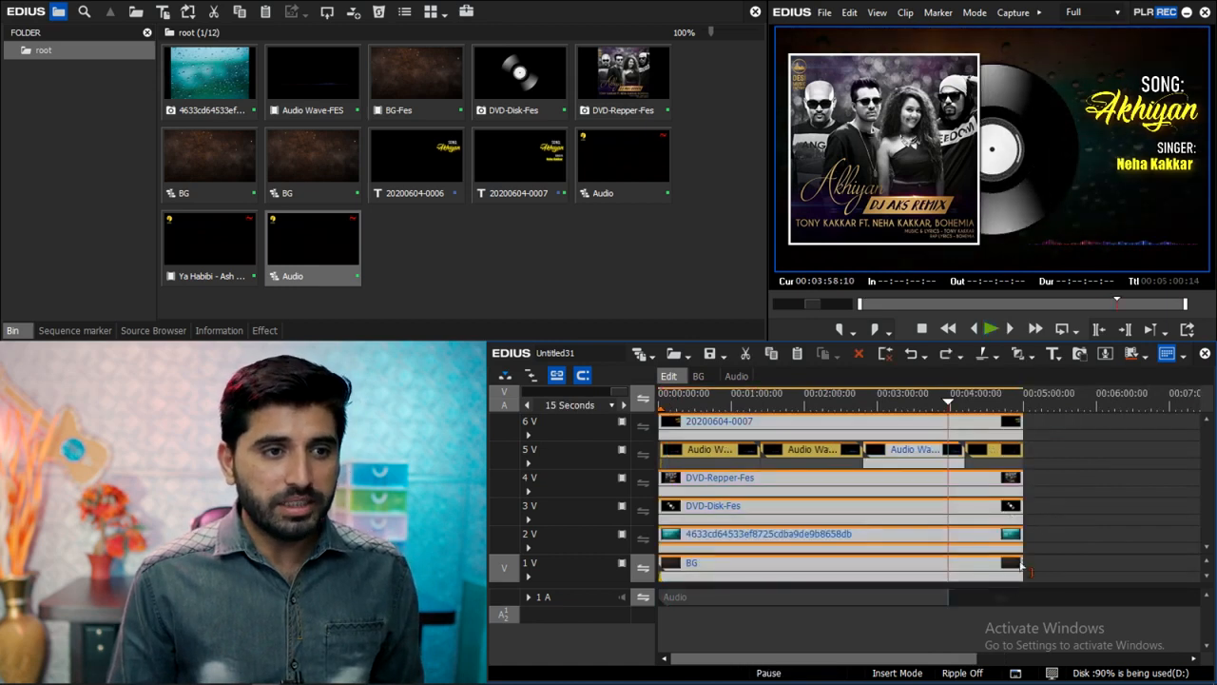
click(932, 602)
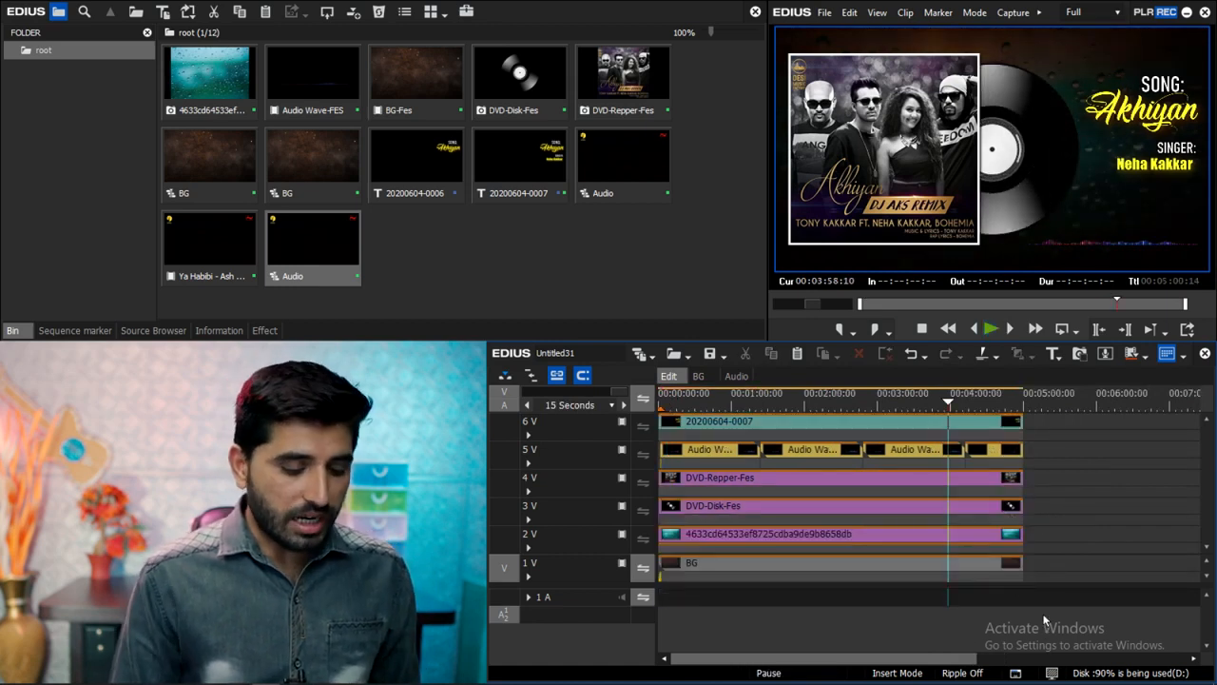
key(ctrl+s)
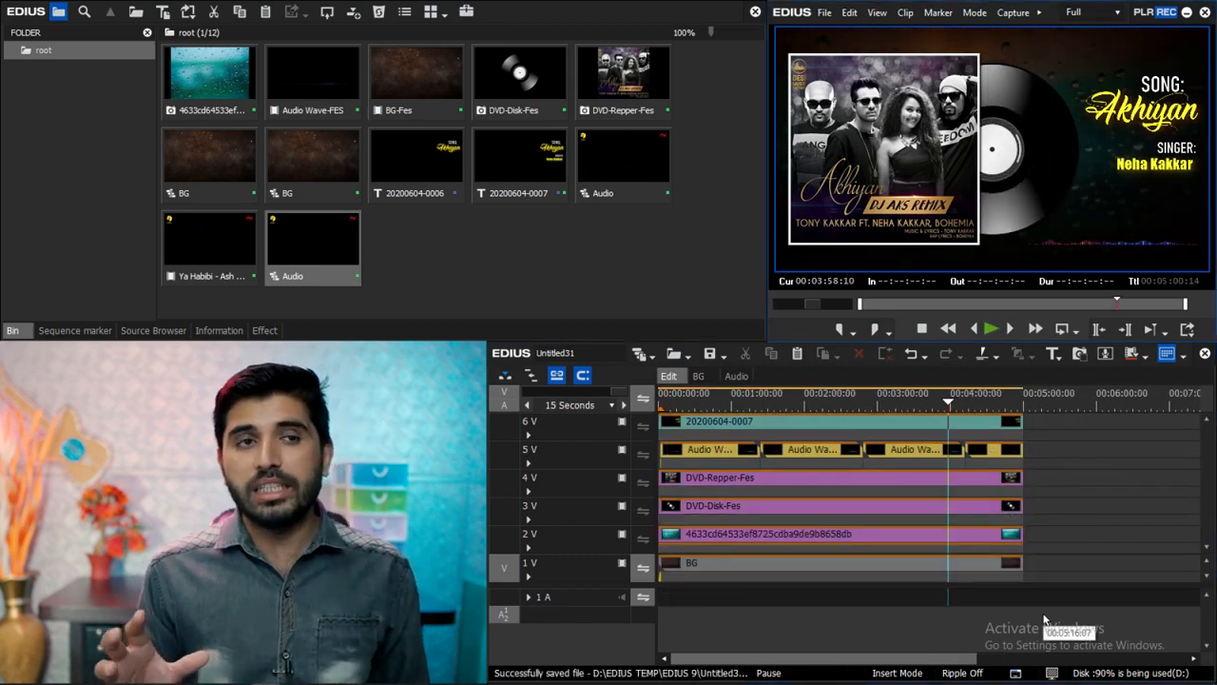